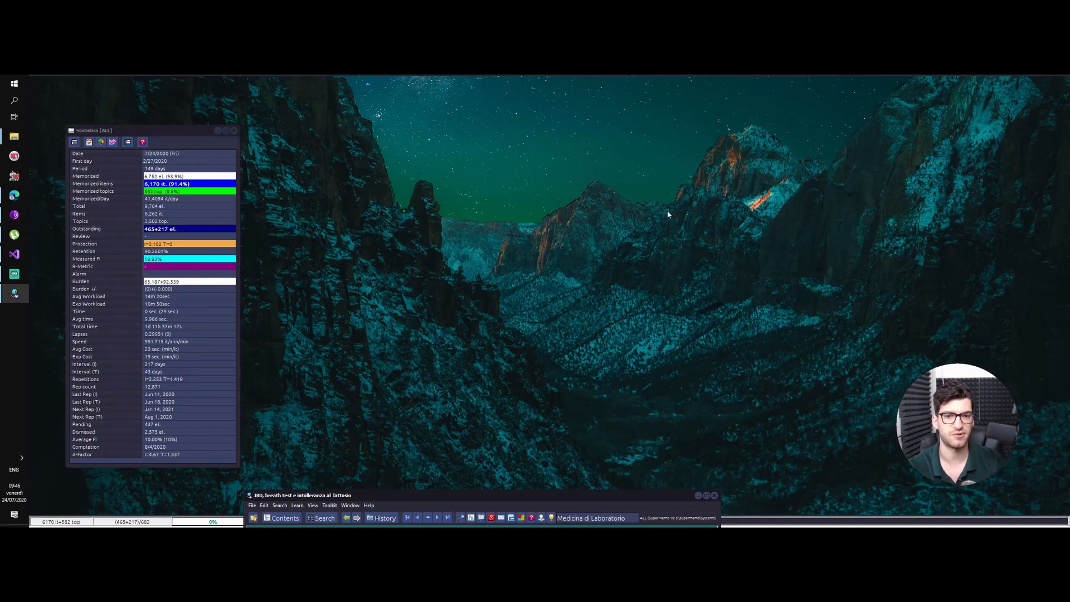
Move the element window up the desktop and preview W R A T H.jpg in the layout's background picture chooser.
drag(562, 496, 596, 163)
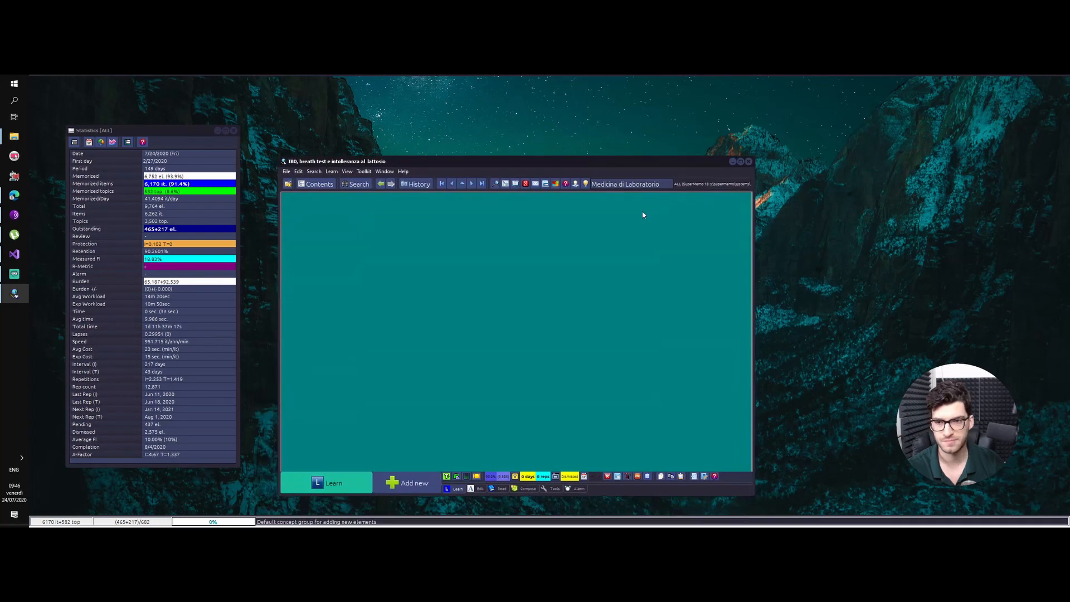
click(384, 173)
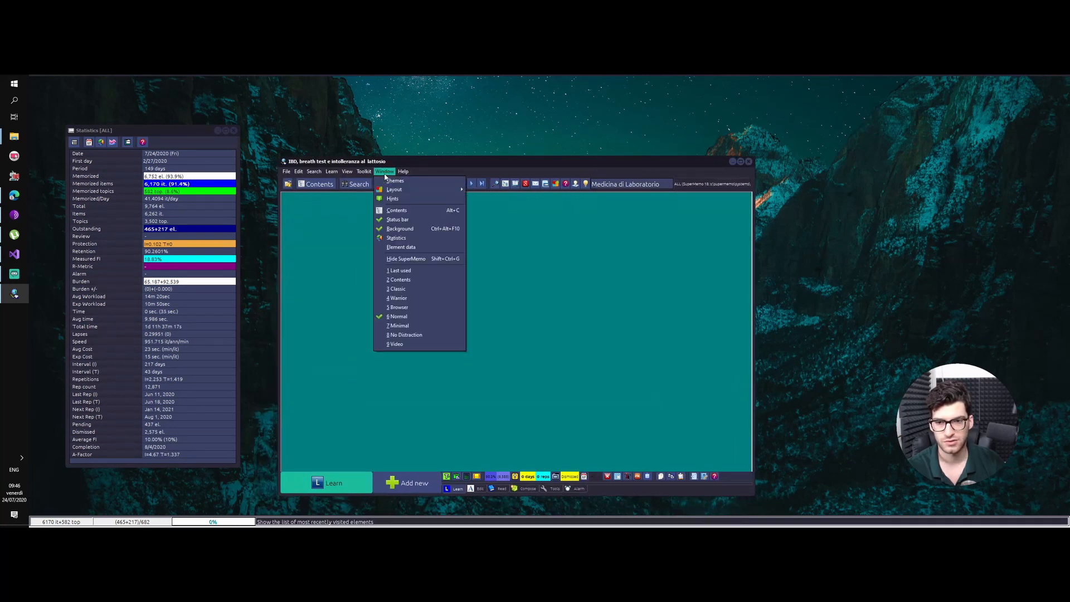
mouse_move(416, 193)
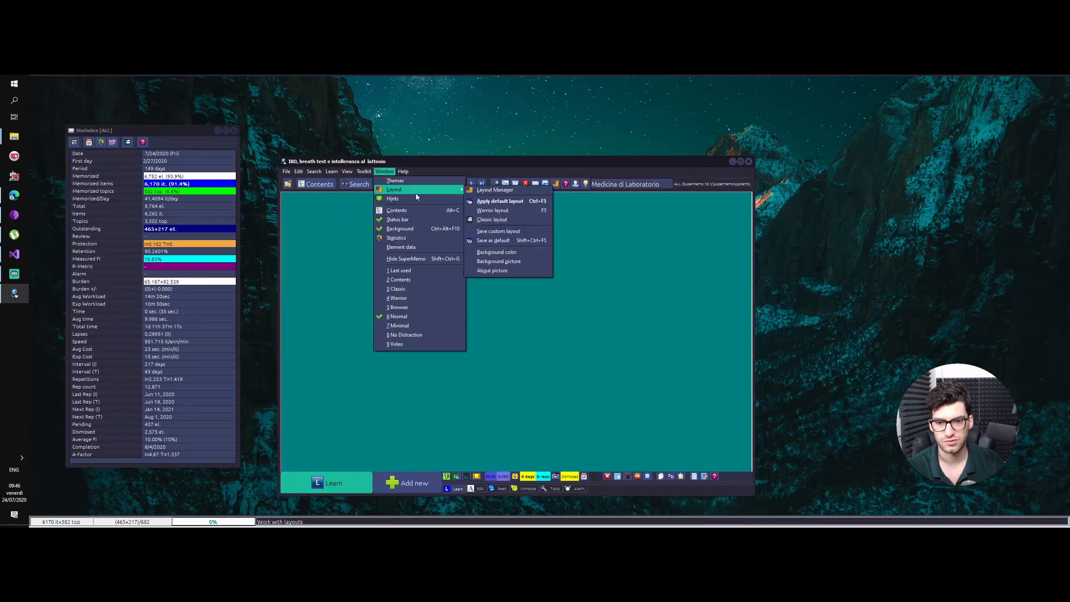
click(512, 263)
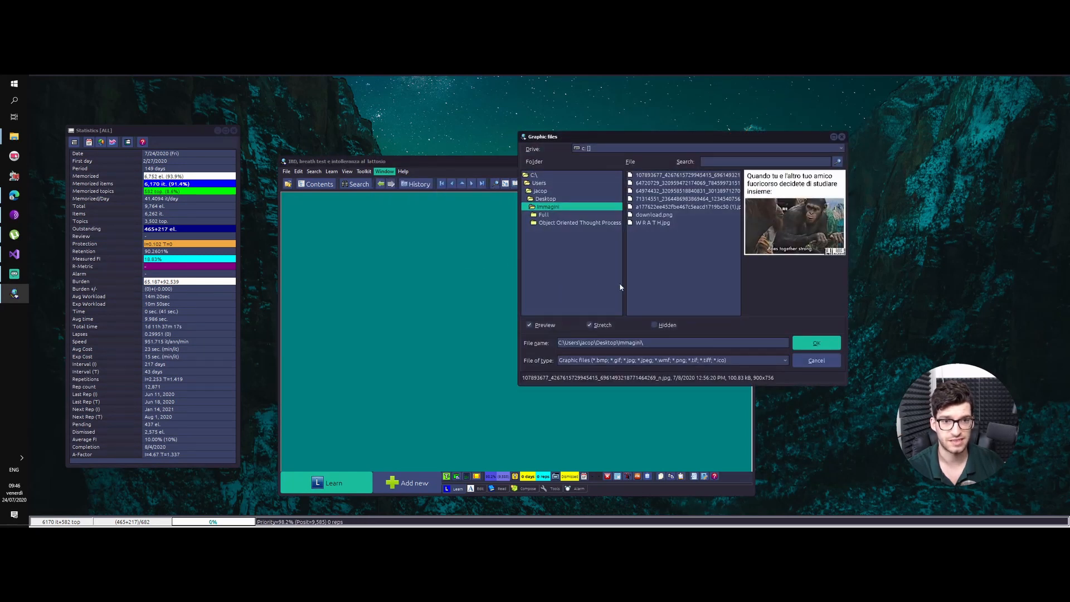
click(649, 223)
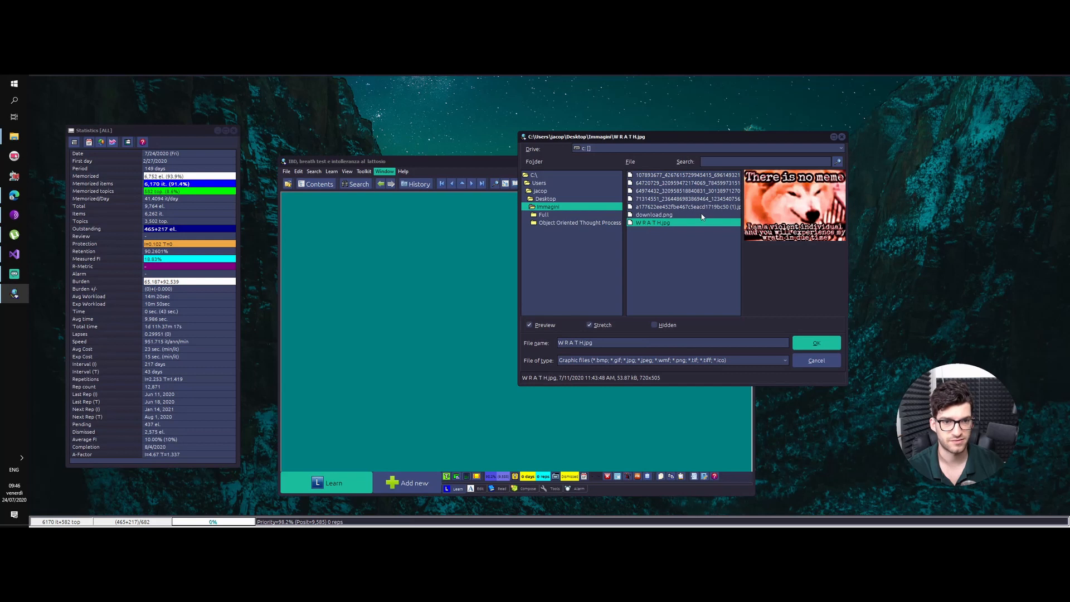
click(685, 216)
click(683, 225)
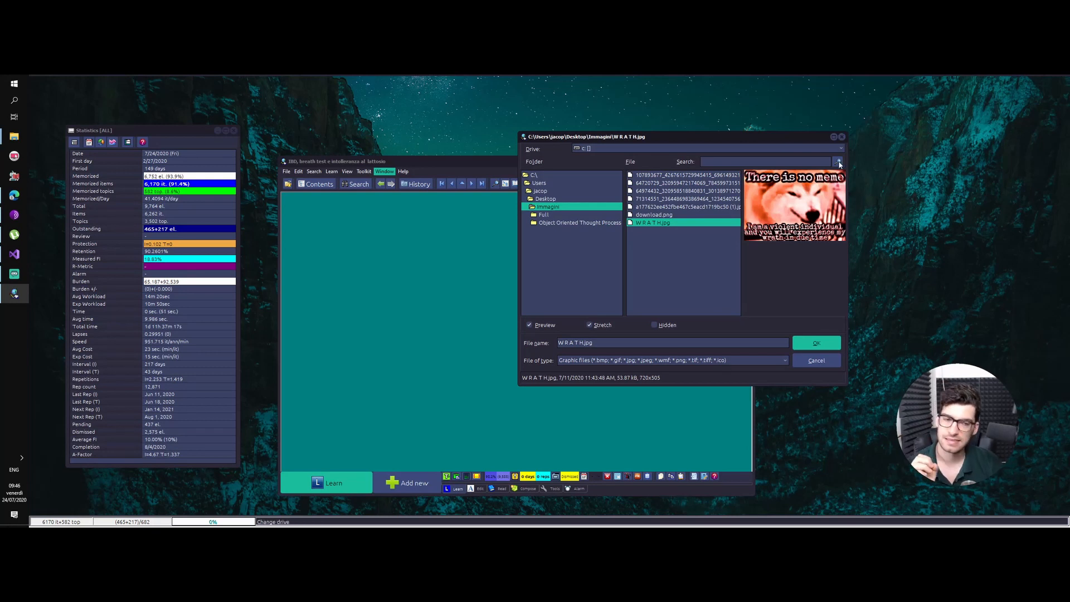
Toggle the picture preview's Stretch option, and leave the background picture chooser without clearing the picture.
click(597, 328)
click(596, 328)
click(596, 328)
click(597, 328)
click(598, 327)
click(598, 328)
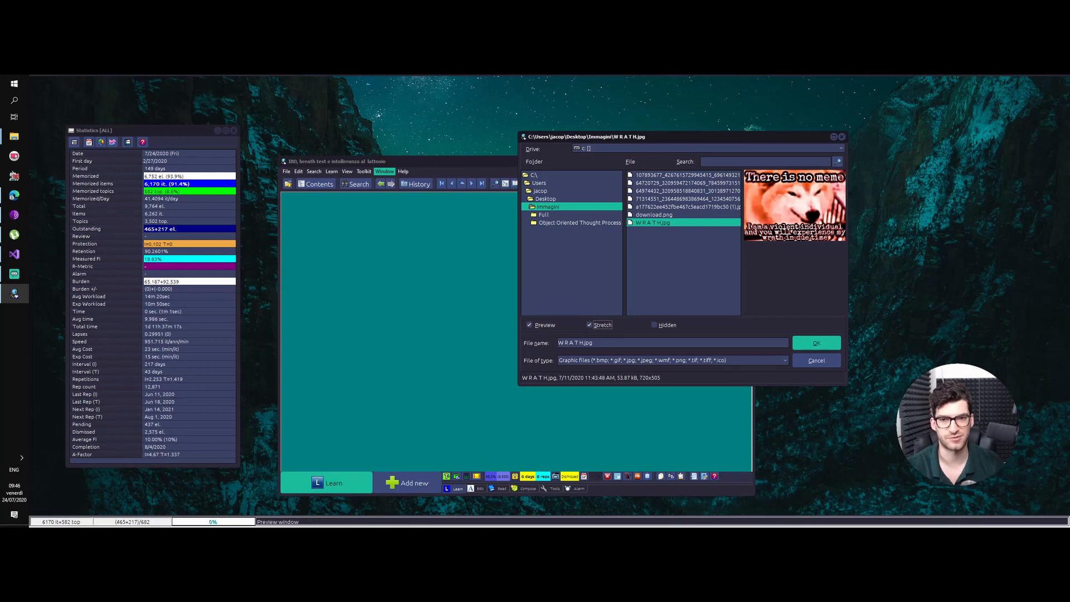
click(842, 137)
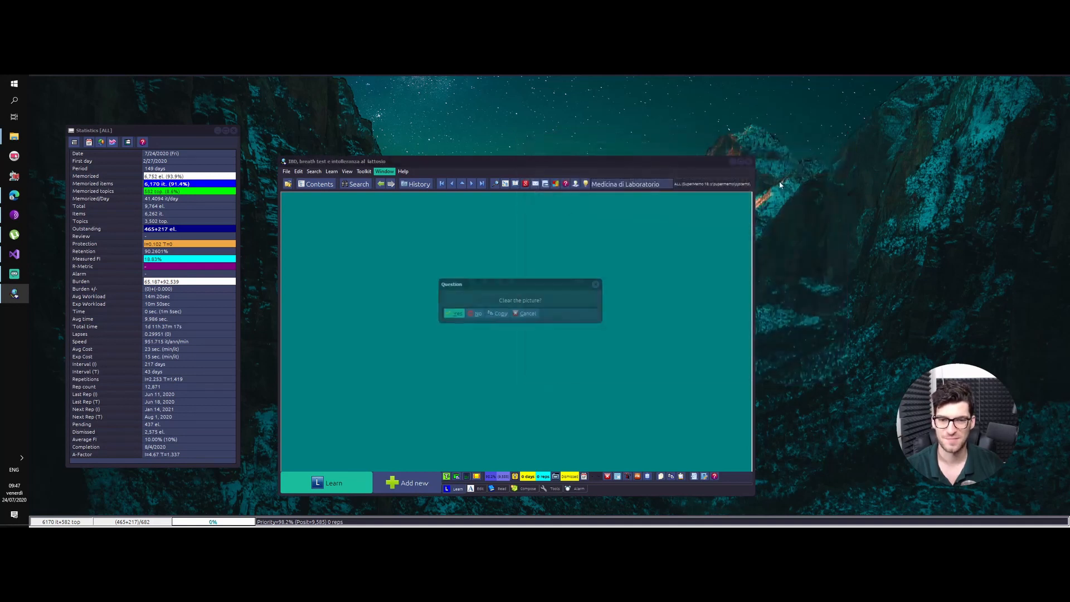
click(477, 314)
Reposition the element window, and view the layout's About picture chooser, dismissing it without clearing the picture.
drag(419, 165, 509, 128)
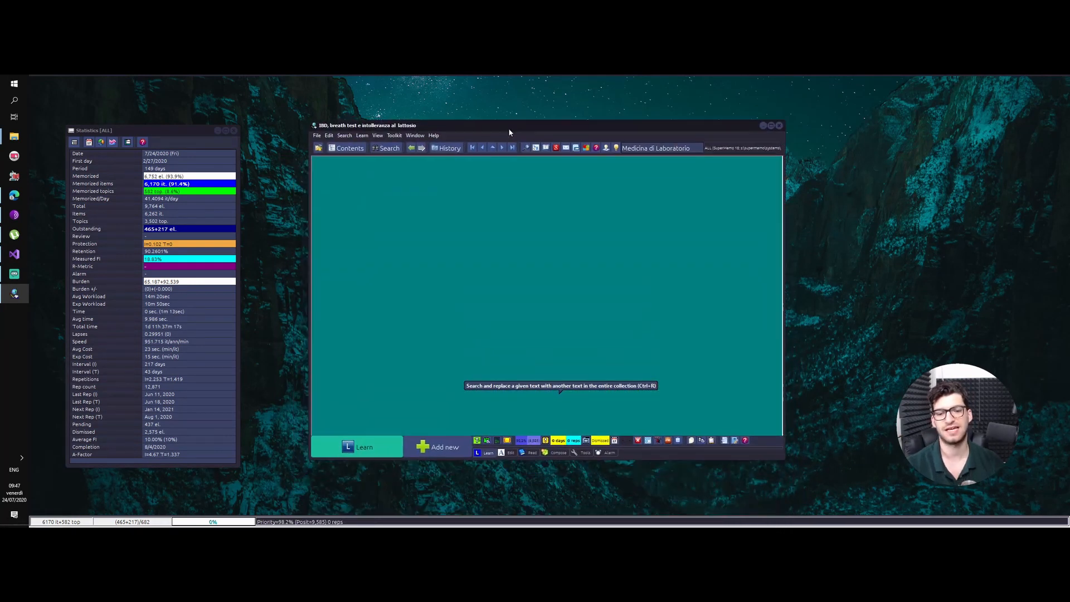
click(415, 135)
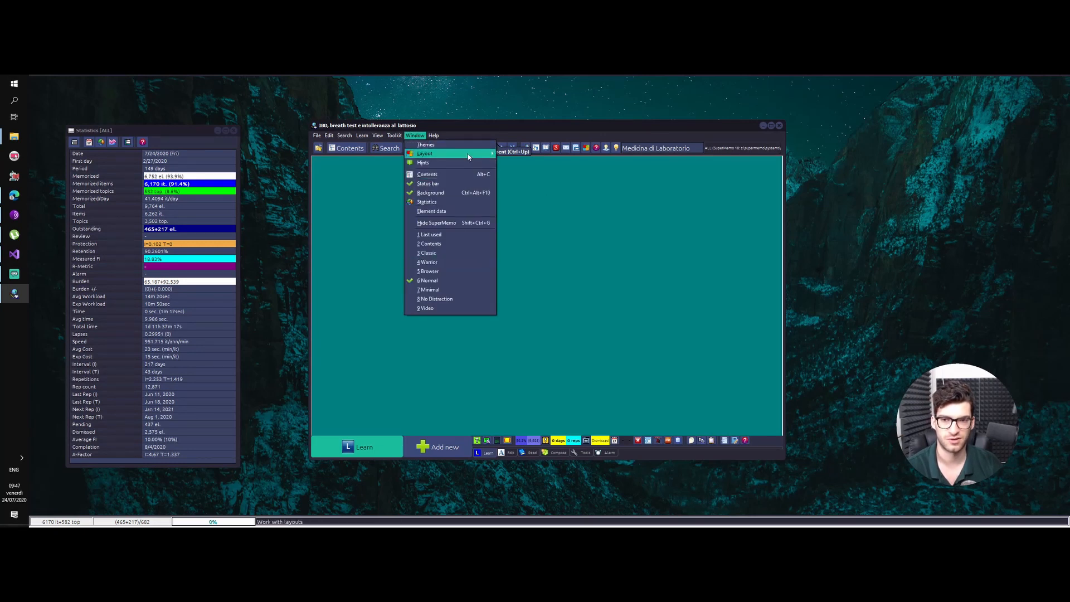
mouse_move(466, 155)
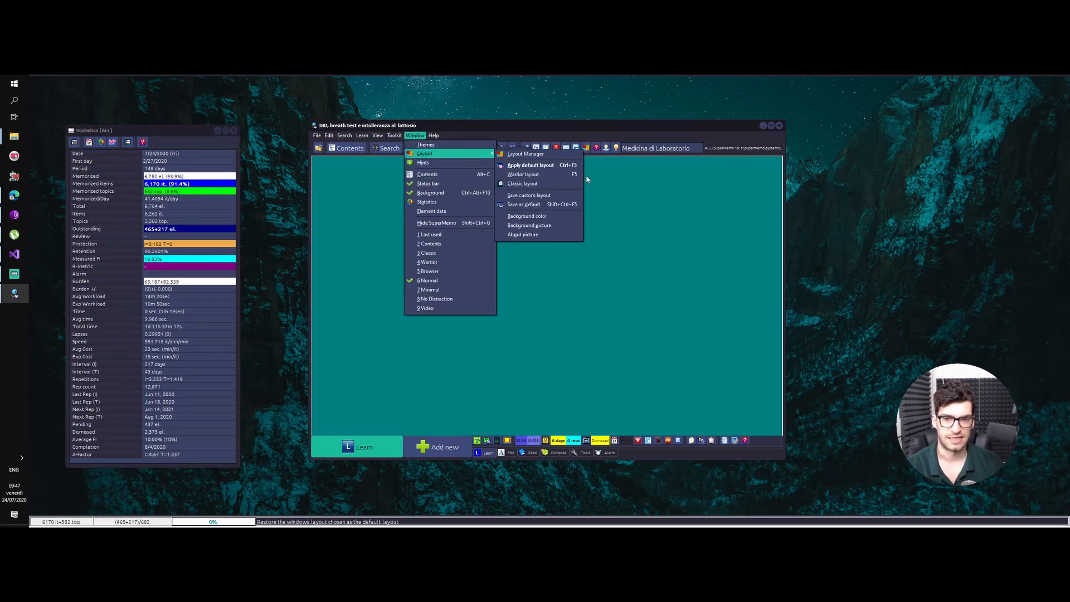
click(555, 234)
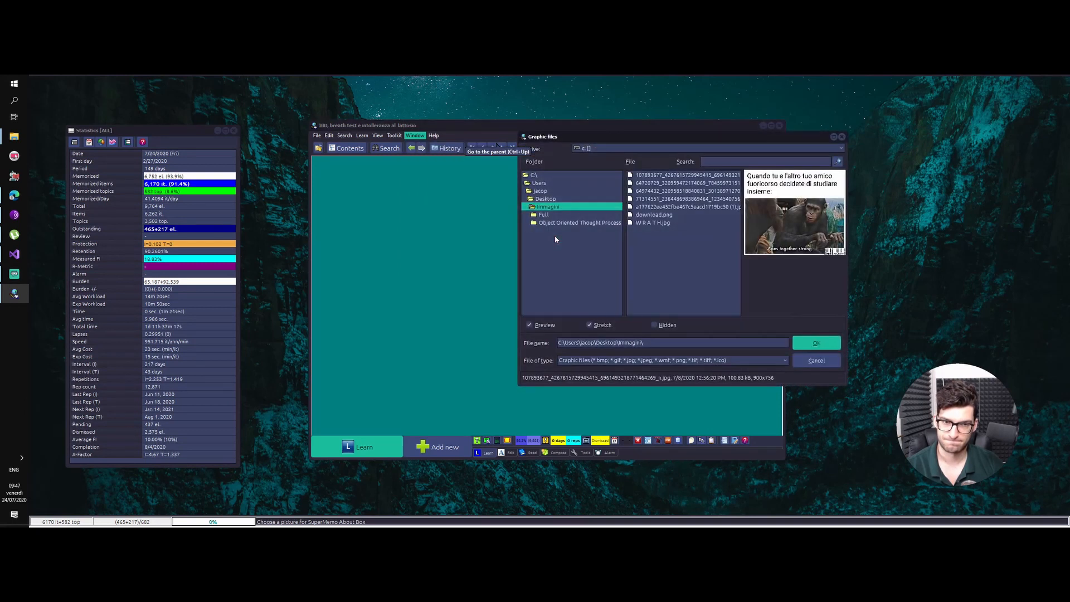
click(844, 136)
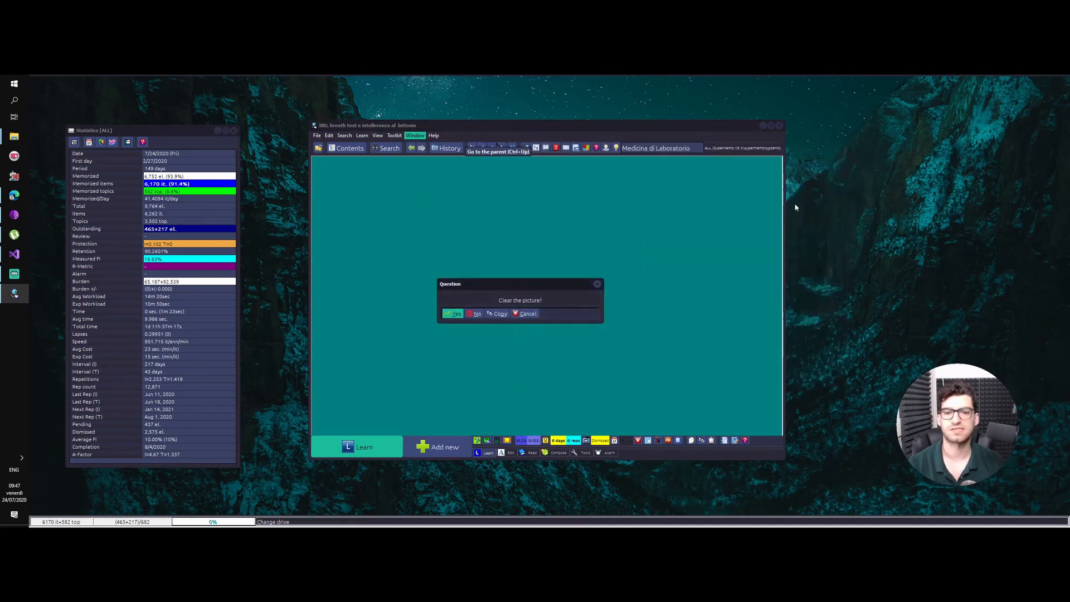
click(478, 313)
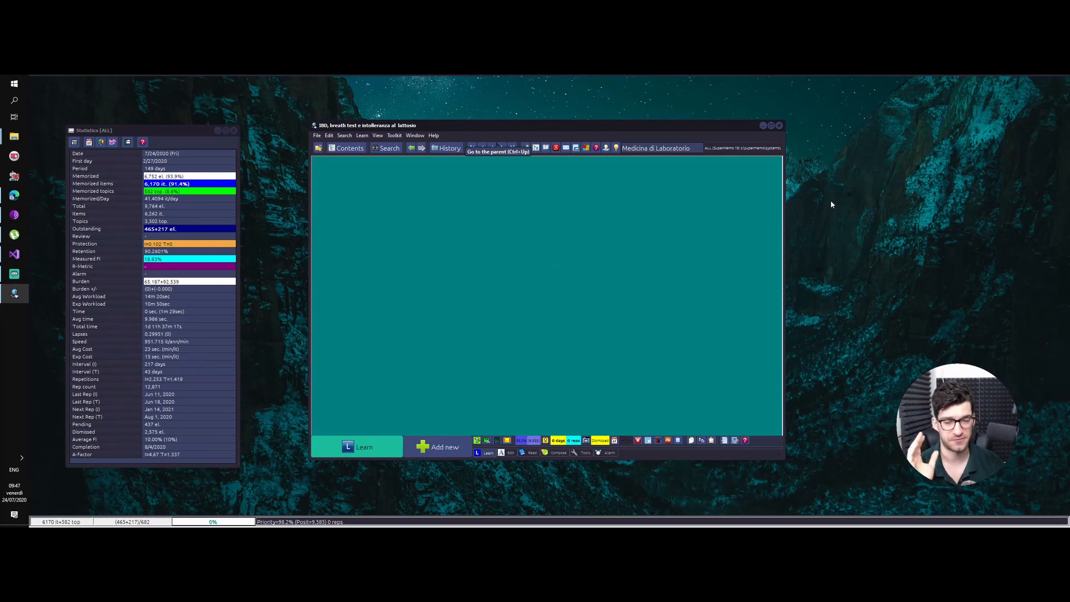
right_click(740, 253)
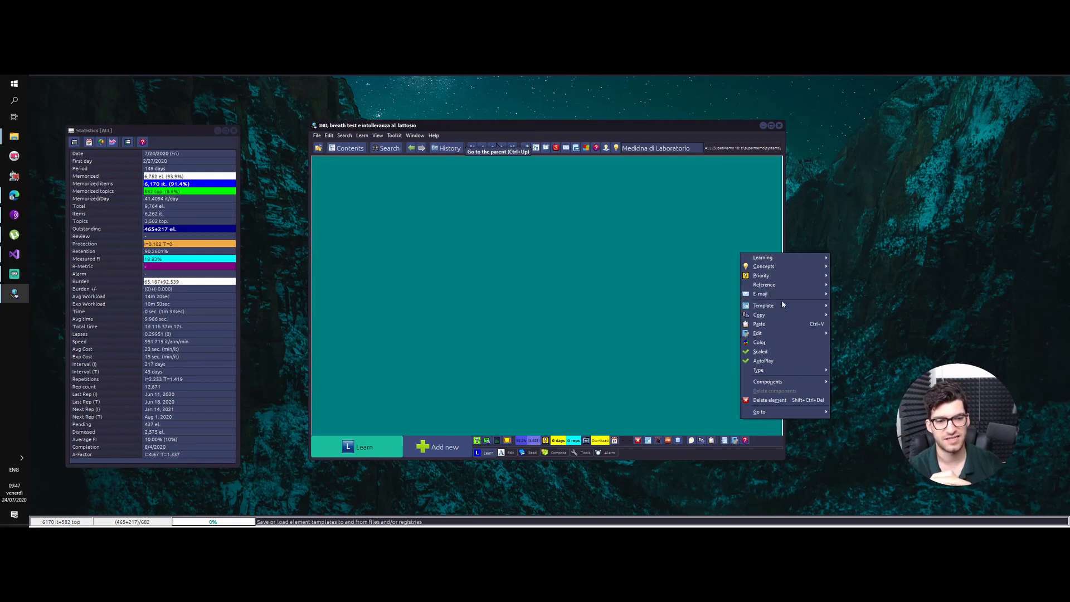
mouse_move(792, 311)
click(861, 258)
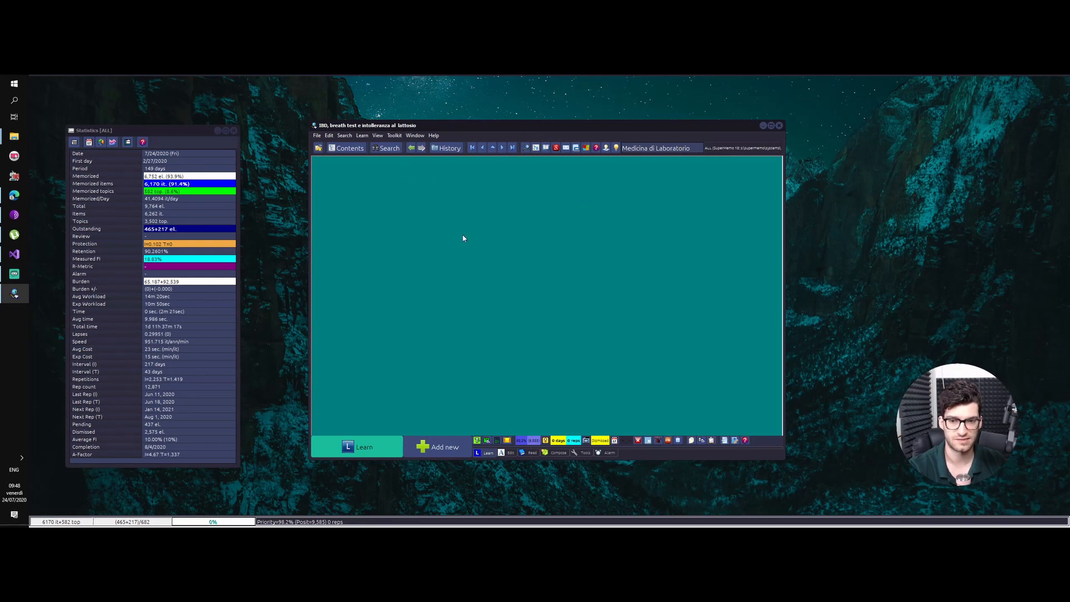
Show the knowledge tree and open the Web Course.Kno collection from the systems folder.
click(346, 148)
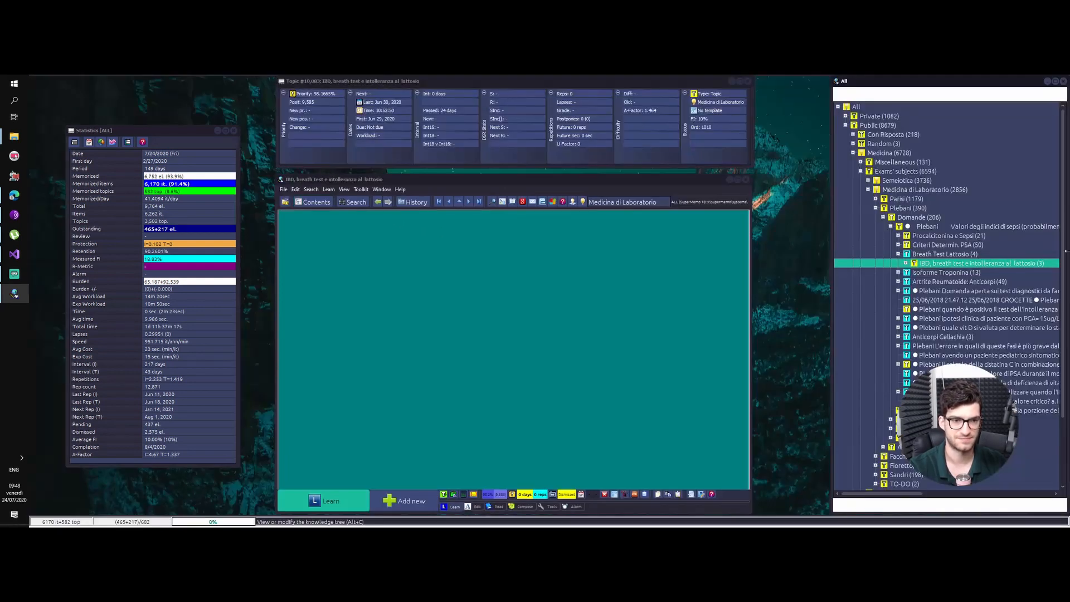
click(296, 189)
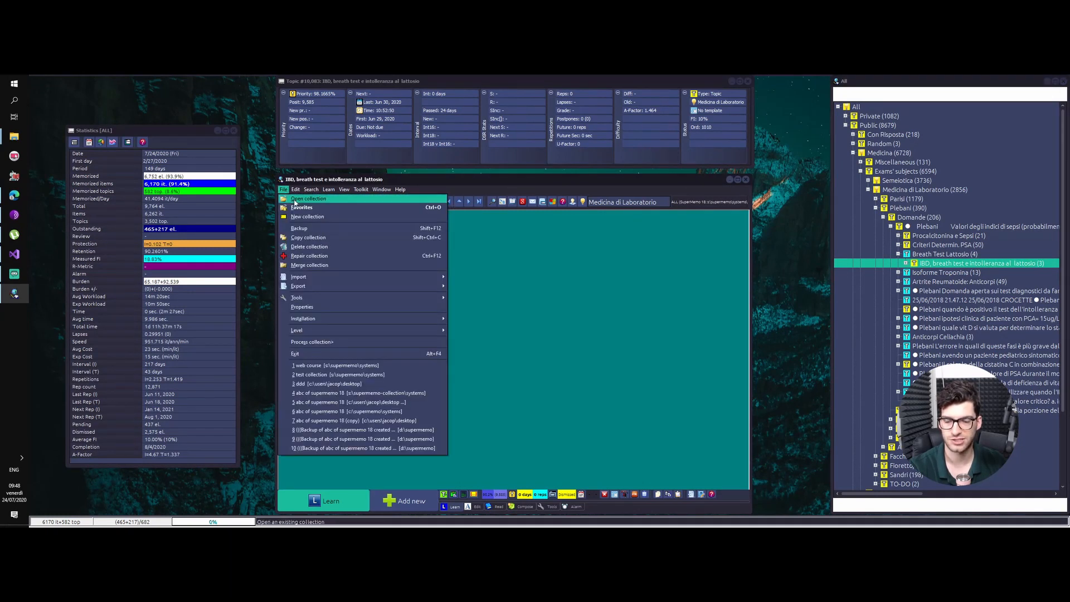
click(294, 199)
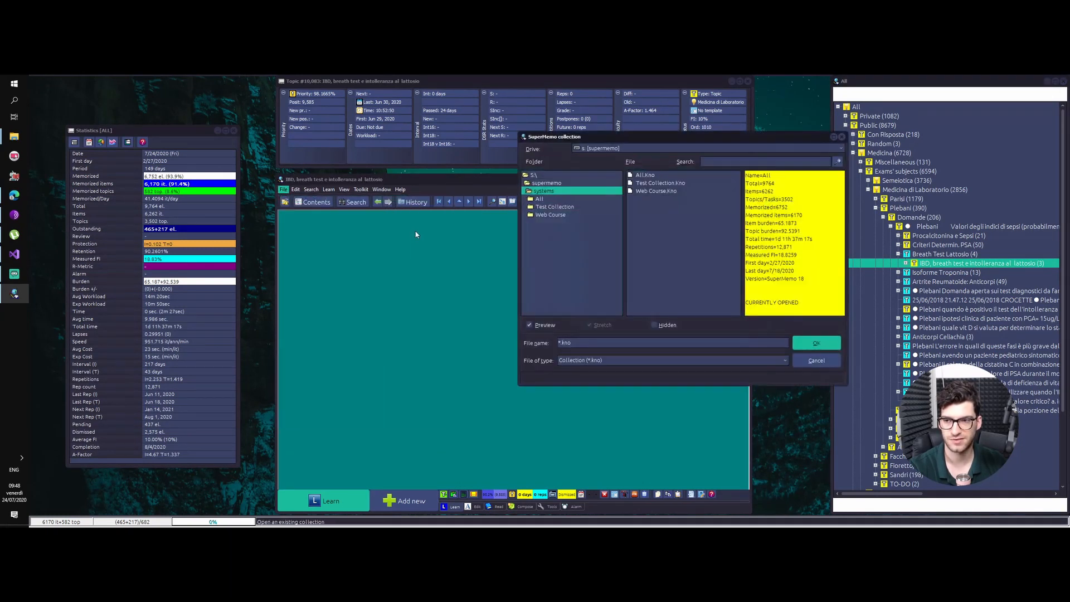
click(652, 191)
double_click(653, 192)
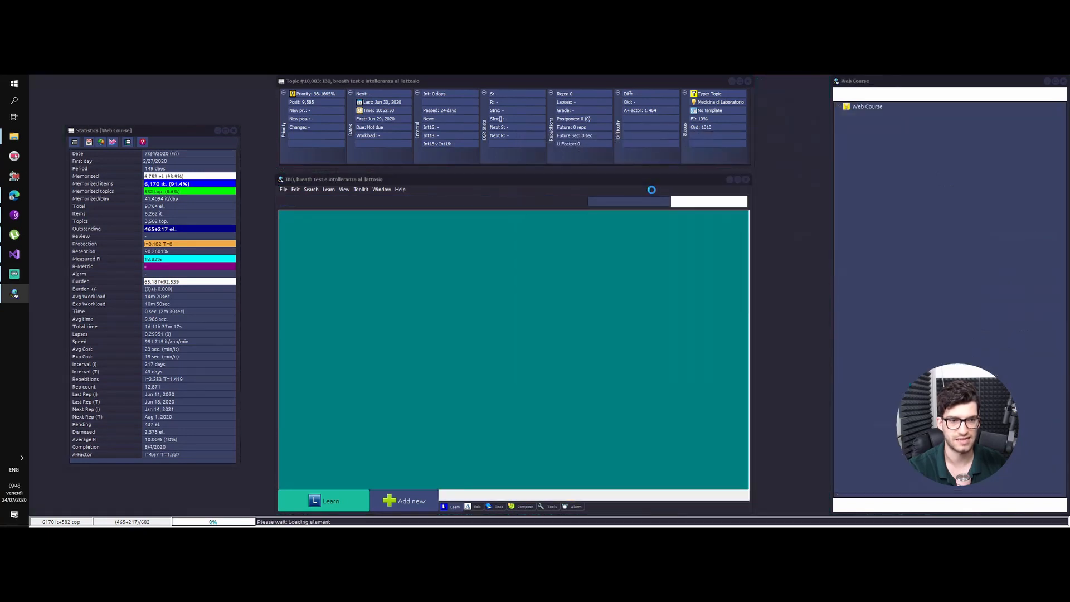
Expand the Web Course root in the knowledge tree and open the text of My First Topic for editing.
click(312, 202)
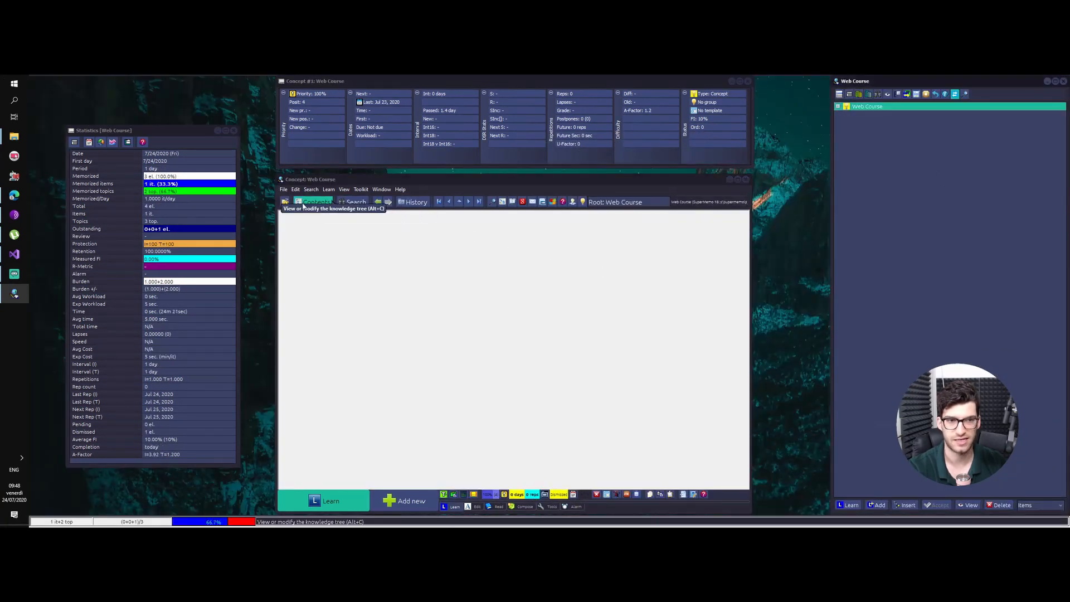
click(838, 106)
click(843, 113)
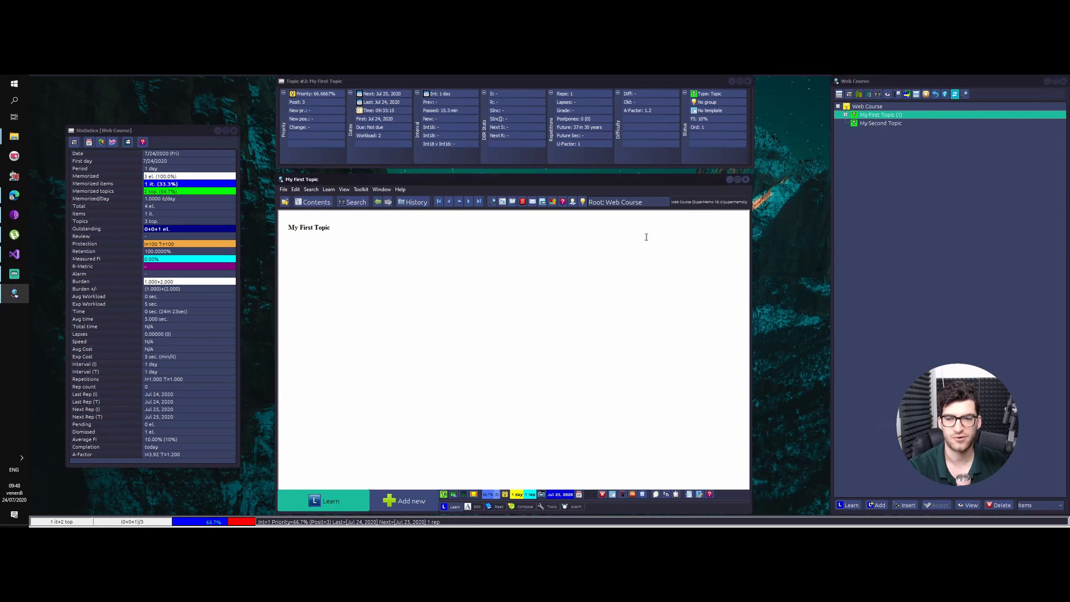
click(554, 253)
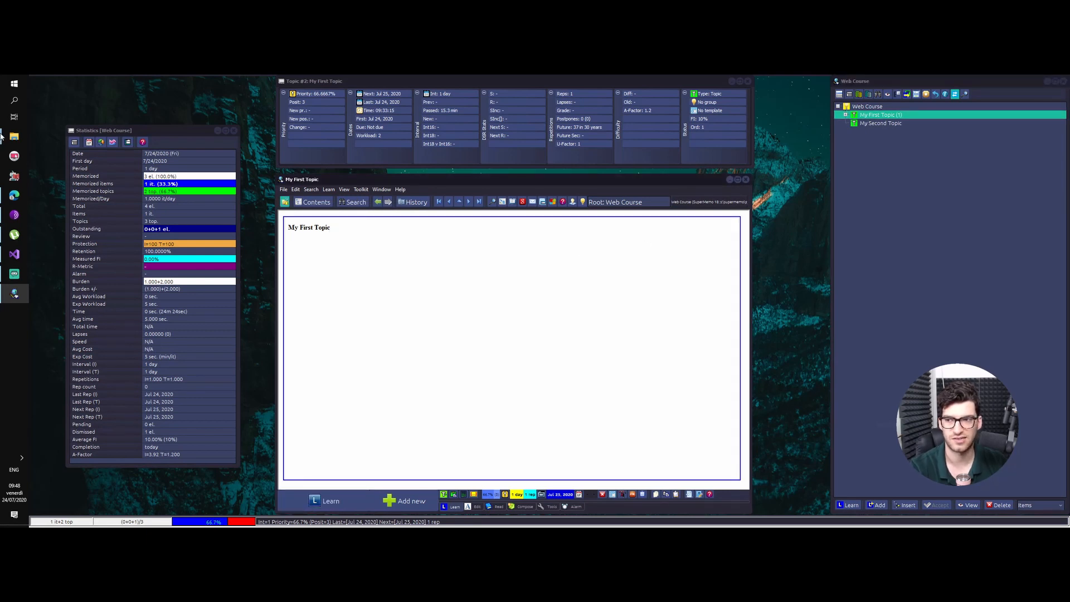
Search Windows documents for "style" and open the Dark Style stylesheet in Notepad.
click(4, 99)
text(style)
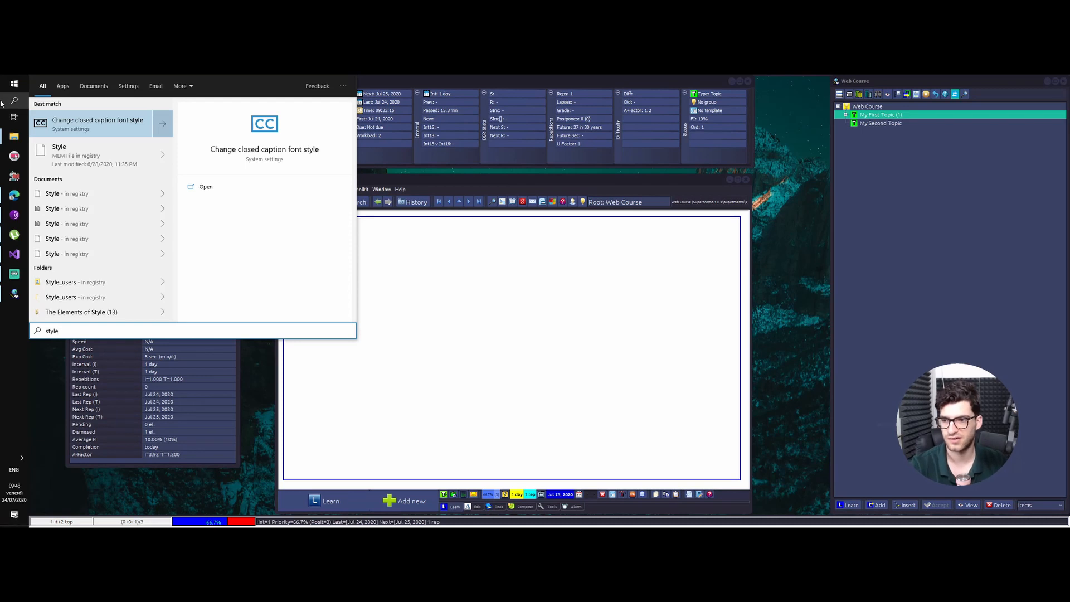
click(83, 179)
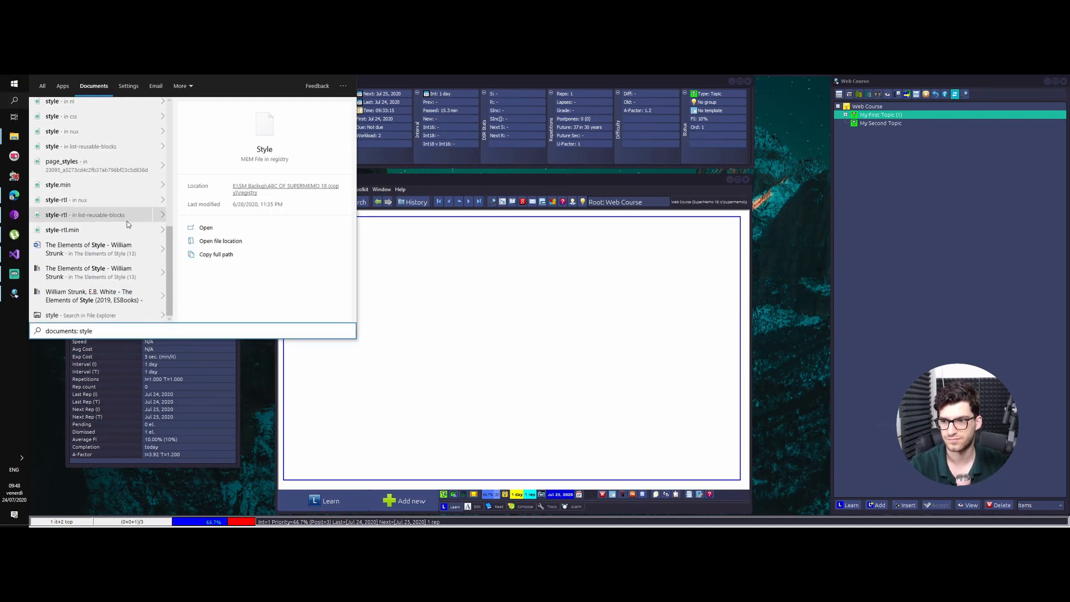
click(61, 272)
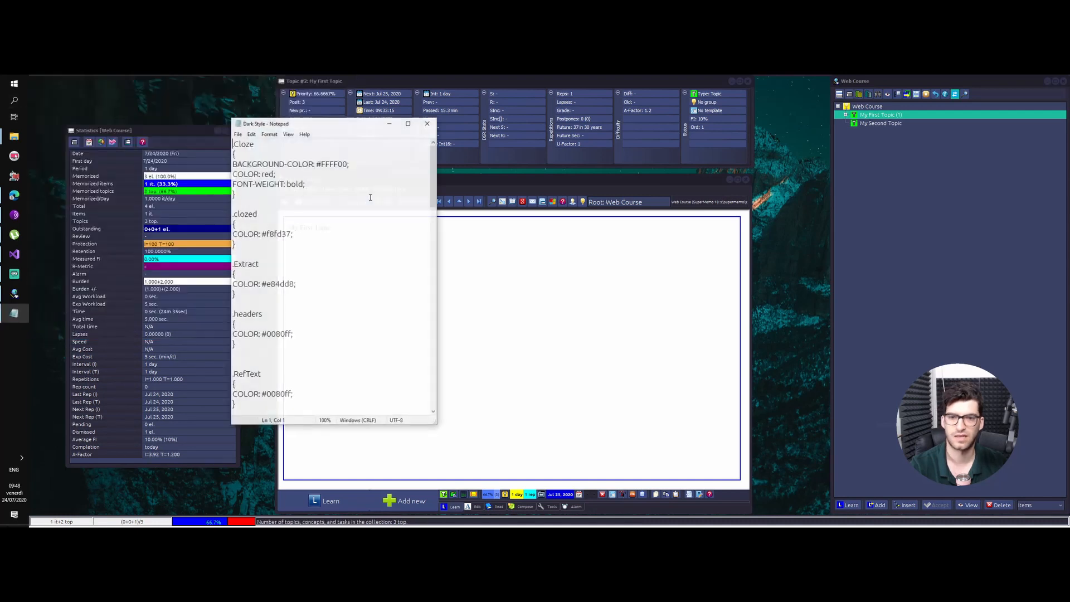
Review the CSS rules in the Dark Style file and select its entire contents.
scroll(341, 243, down, 20)
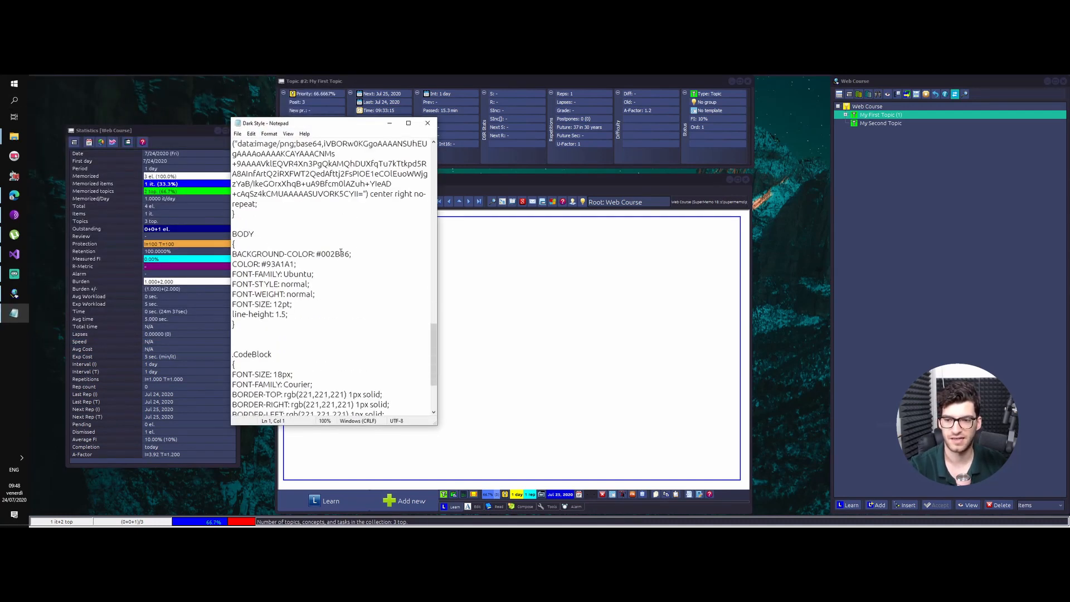
drag(298, 391, 233, 144)
scroll(278, 275, down, 15)
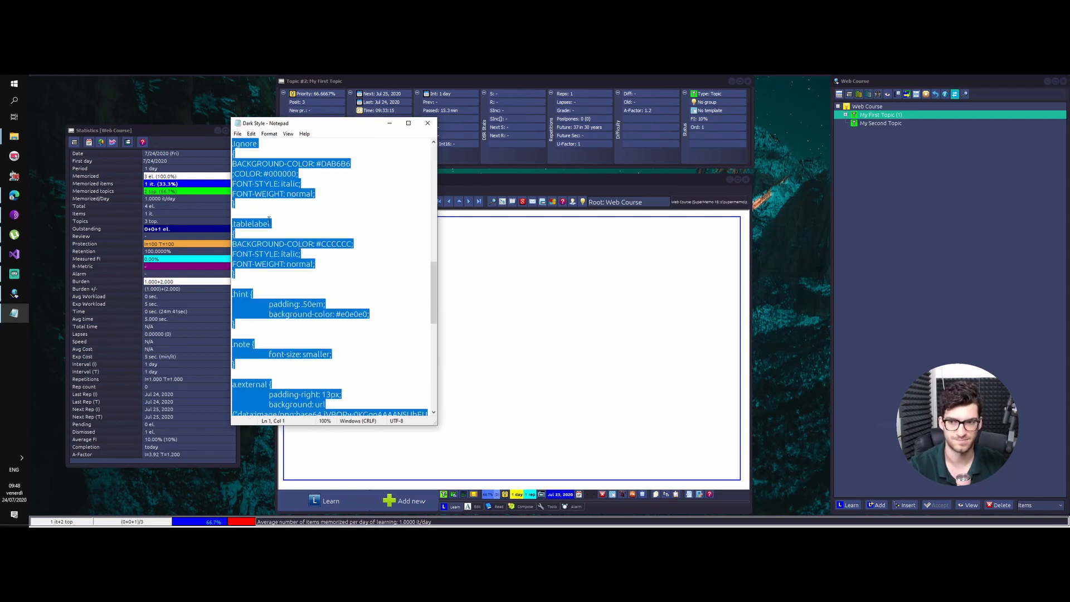
scroll(278, 273, up, 15)
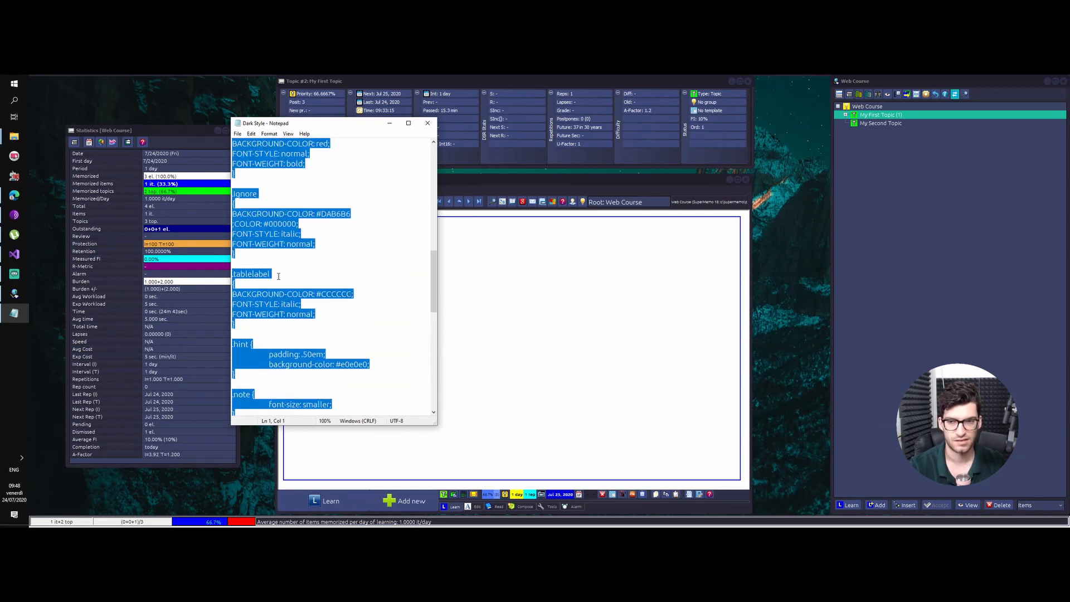
scroll(276, 297, up, 7)
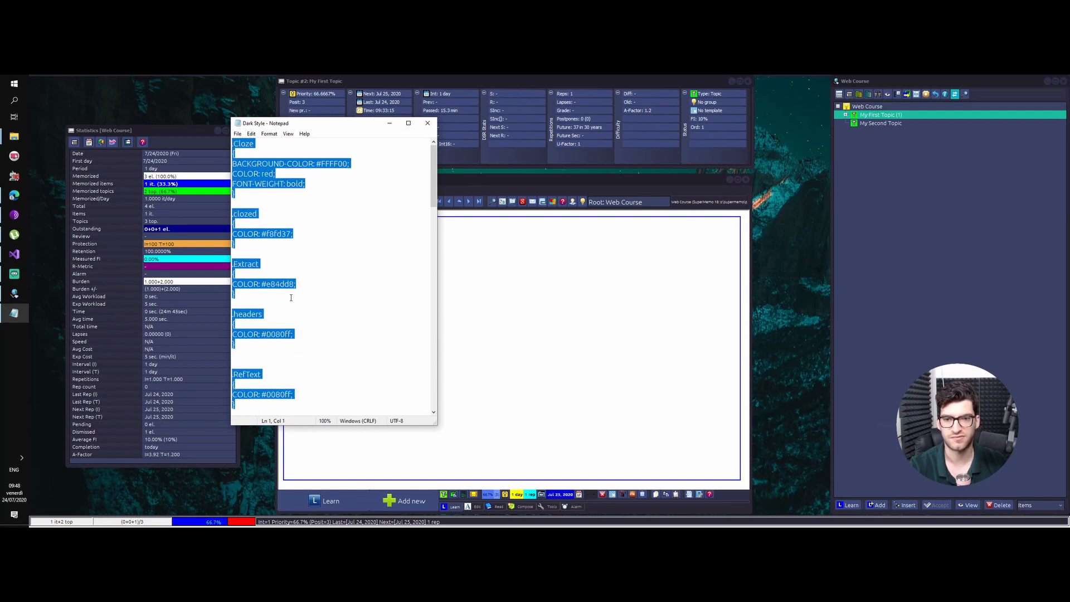
Return to SuperMemo, view My Second Topic, and reopen the text of My First Topic for editing.
click(497, 279)
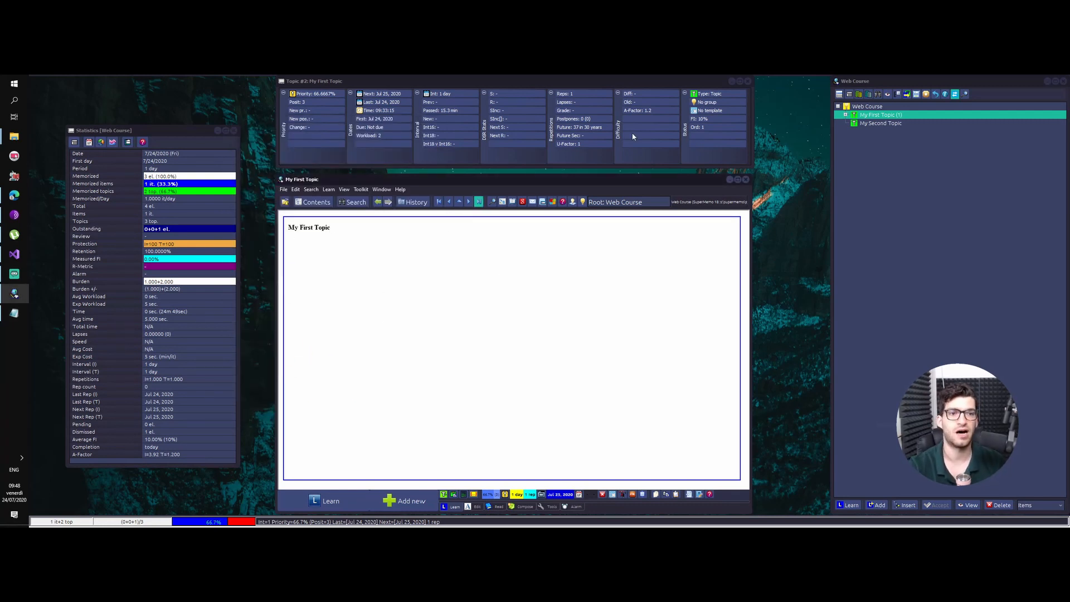
click(864, 123)
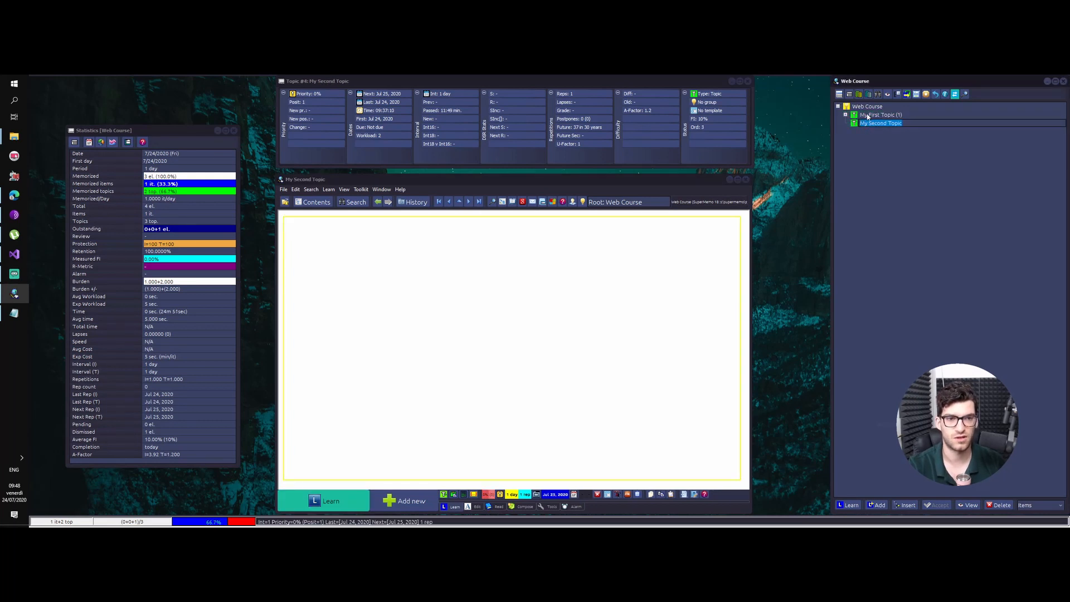
click(868, 114)
click(662, 314)
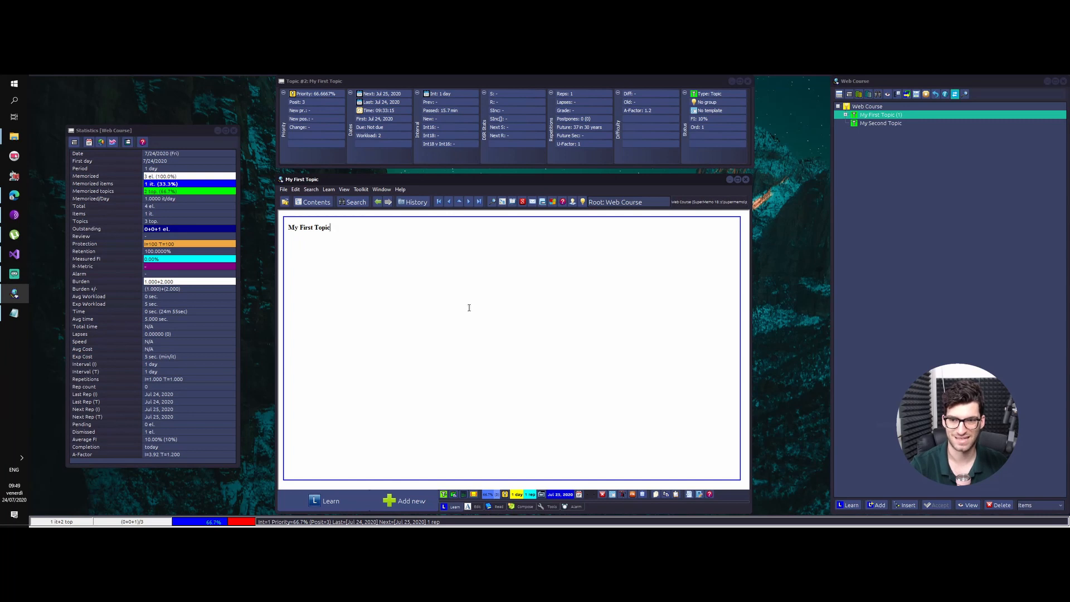
key(ctrl+e)
key(Escape)
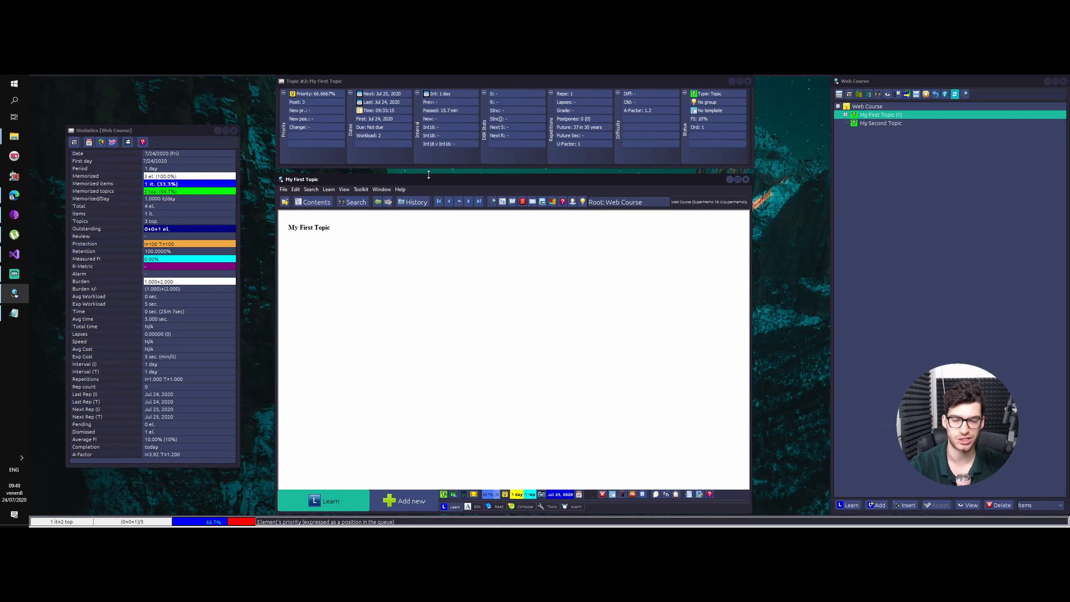
click(481, 271)
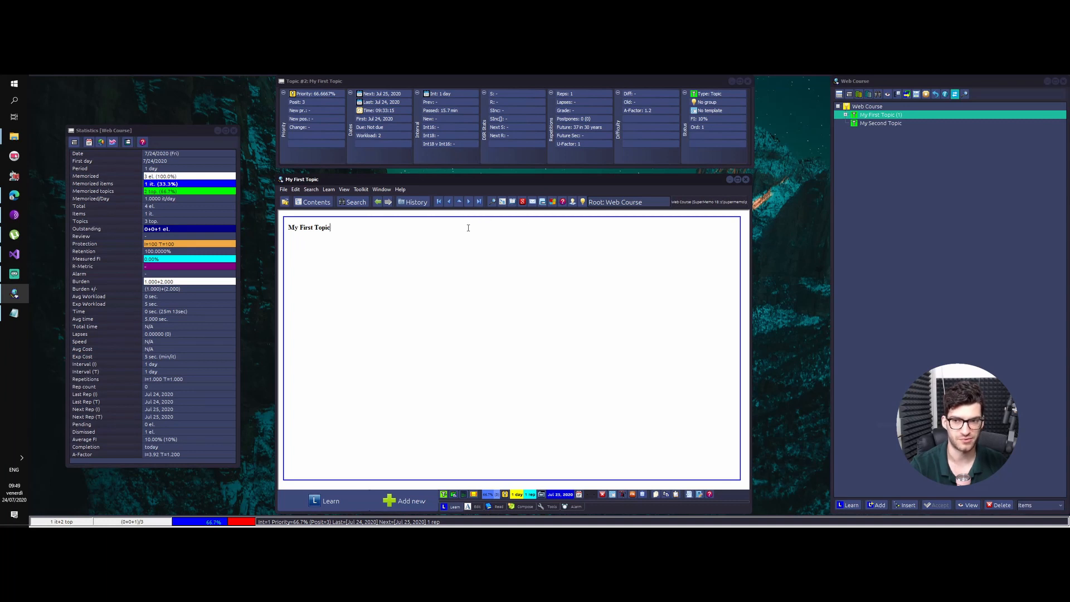
Show the Compose tools and toggle the text of My First Topic in and out of editing.
drag(358, 229, 337, 243)
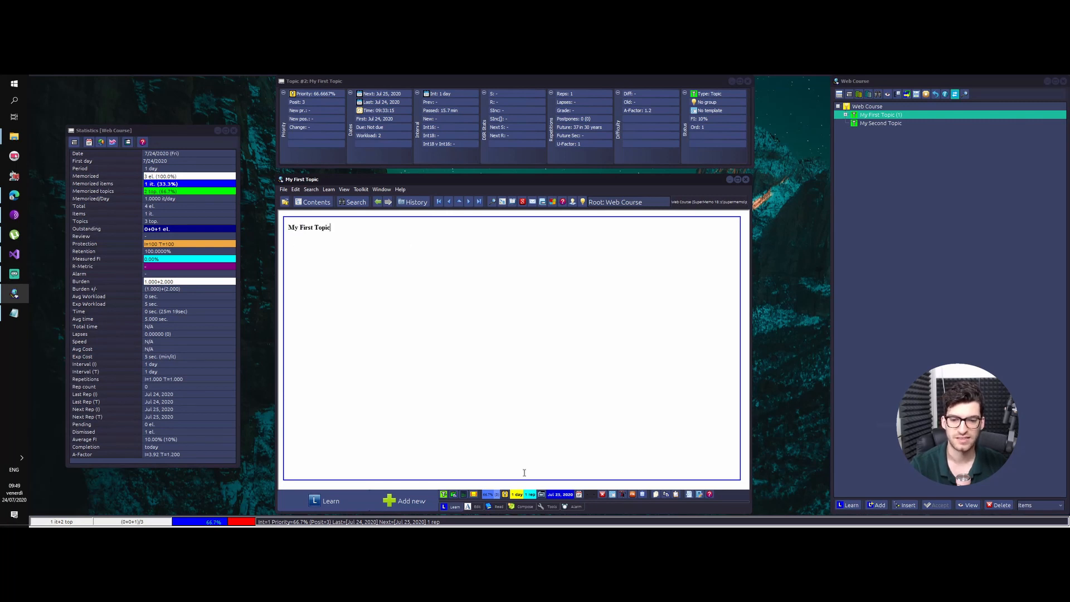
click(523, 507)
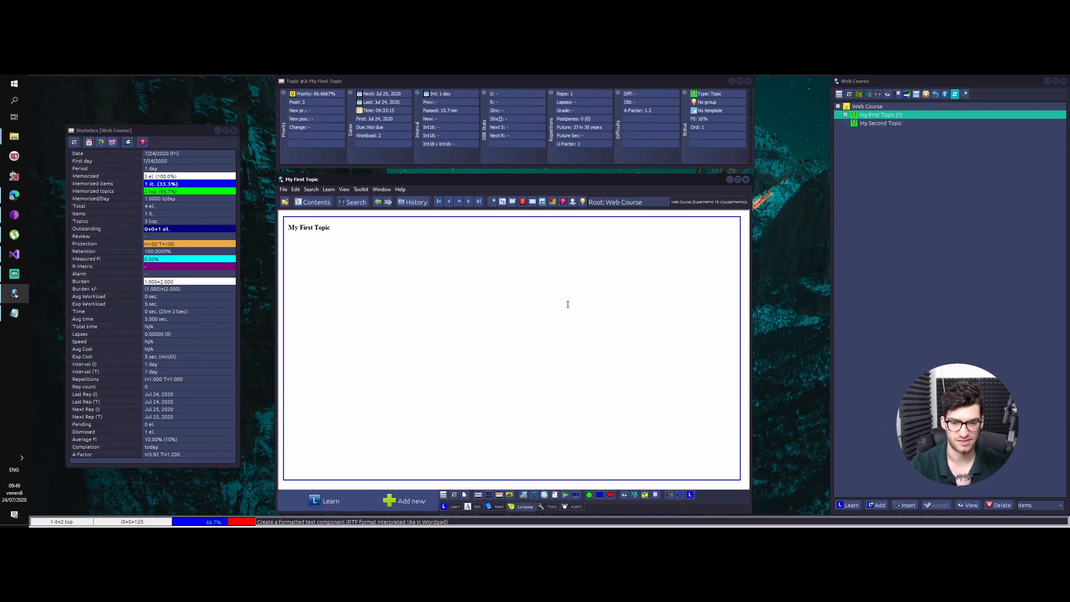
key(Escape)
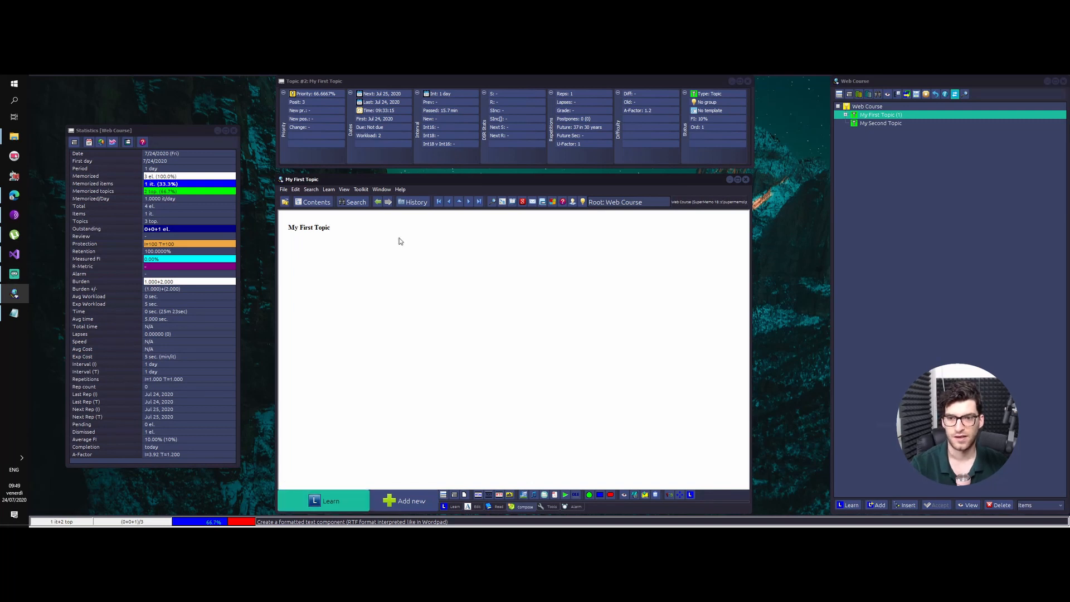
click(393, 235)
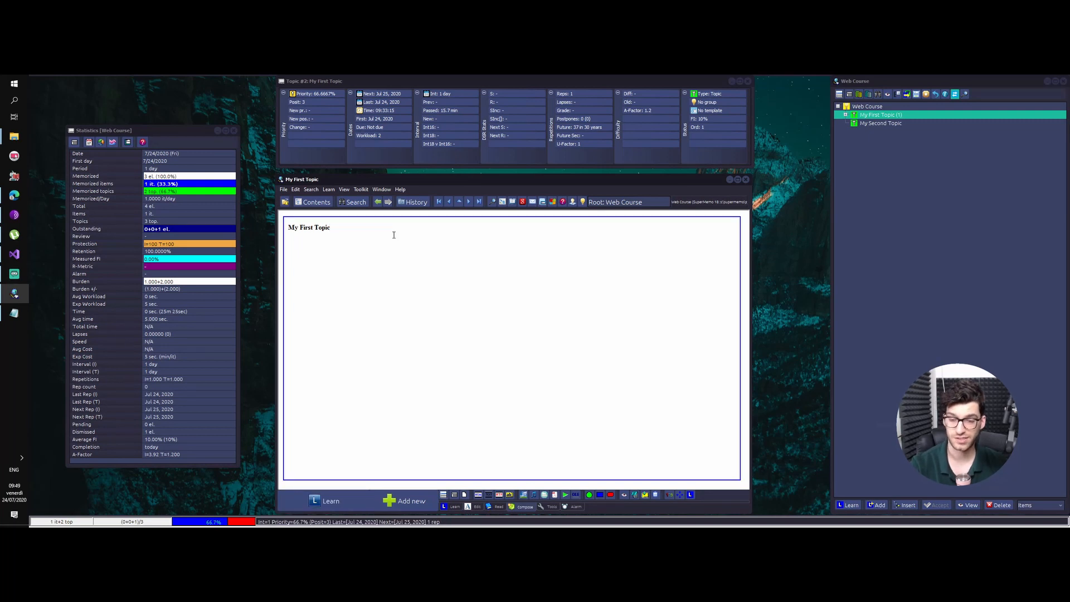
key(Escape)
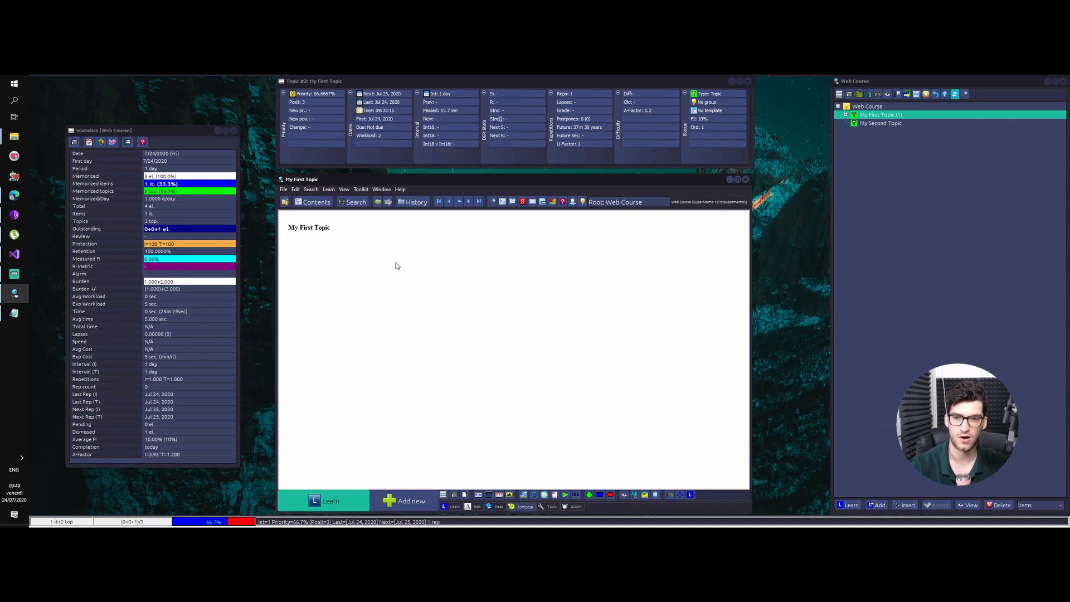
click(396, 263)
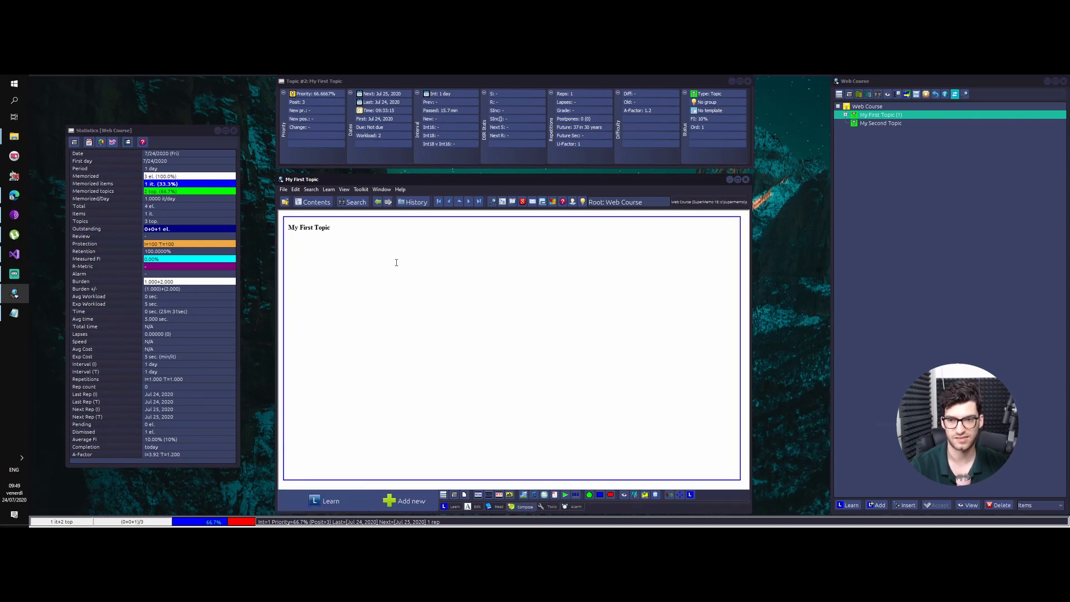
Narrow the text component of My First Topic from both sides to create wide side margins, and return to presentation mode.
alt+click(397, 262)
drag(283, 254, 348, 246)
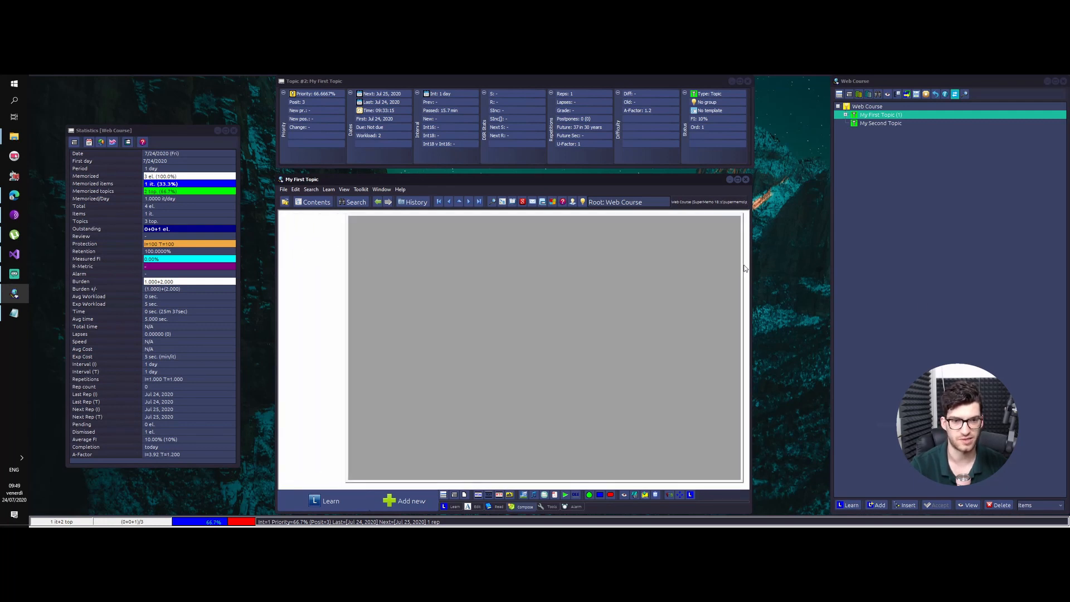
drag(740, 258, 675, 256)
drag(348, 258, 379, 256)
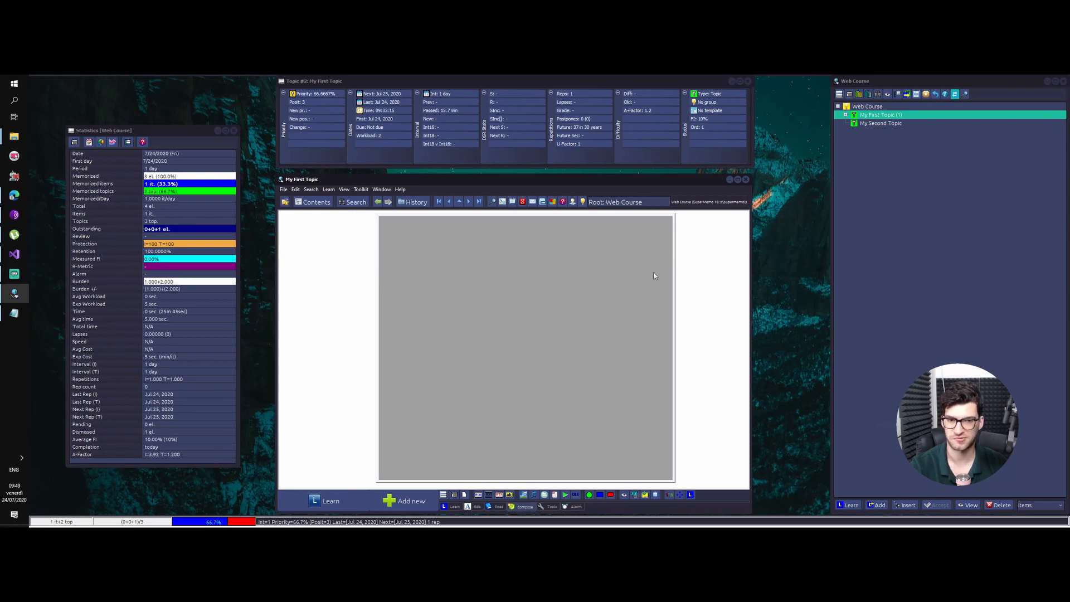
key(Escape)
click(566, 267)
drag(434, 238, 384, 228)
click(660, 296)
key(Escape)
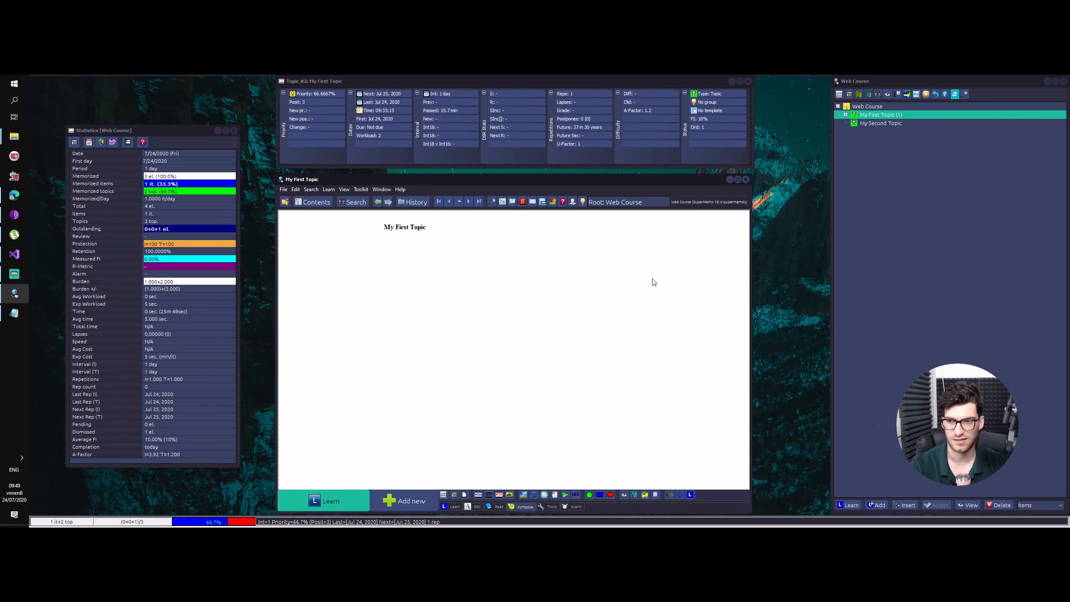
Switch to Edge and open the 2020 Twitter bitcoin scam article from Wikipedia's main page.
click(14, 195)
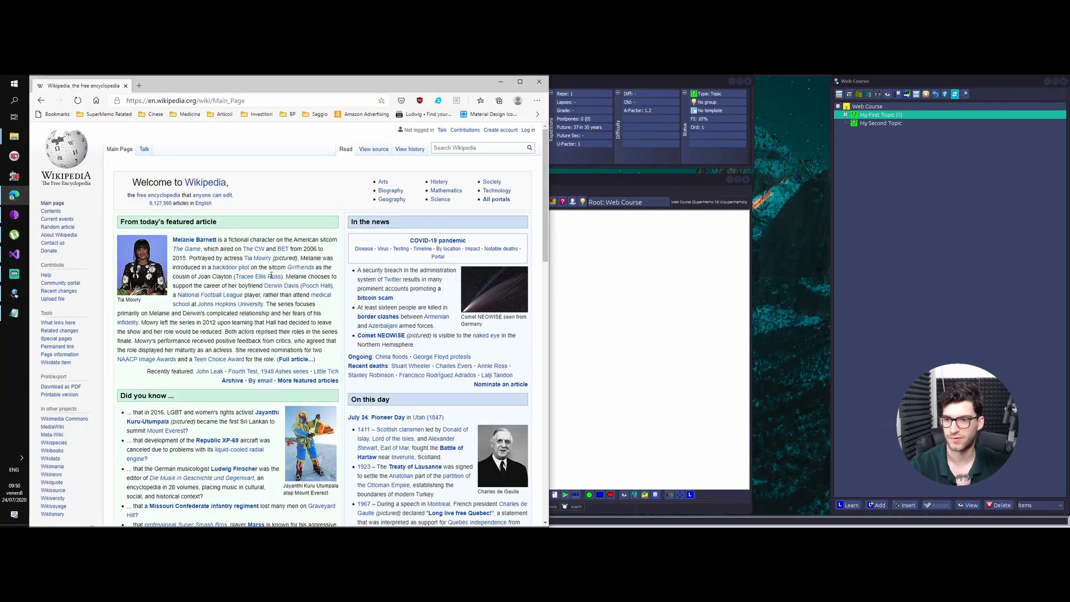
scroll(105, 372, down, 3)
scroll(105, 372, up, 3)
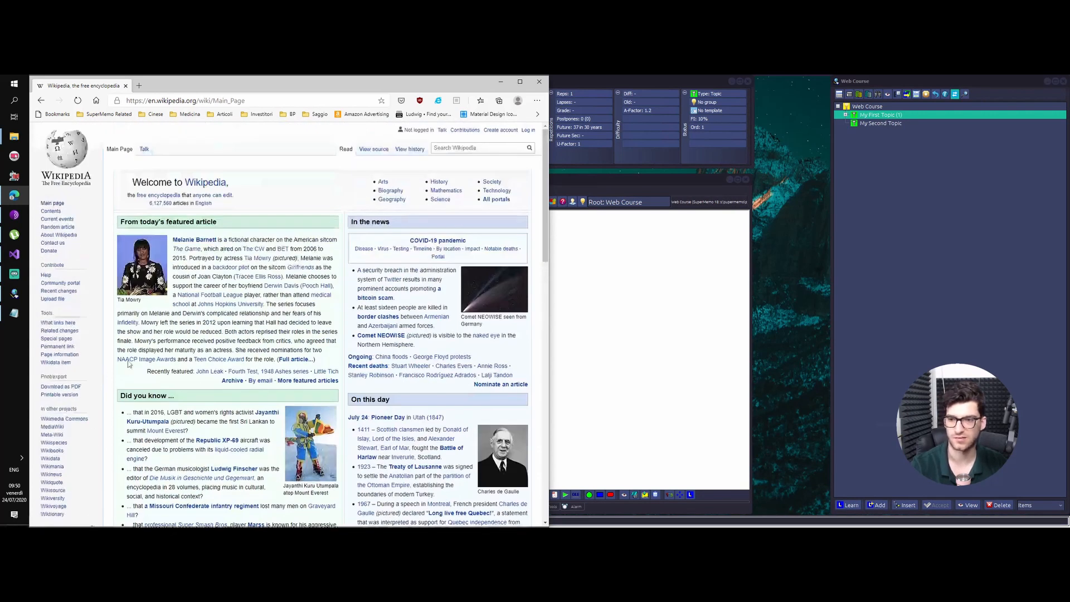
click(469, 148)
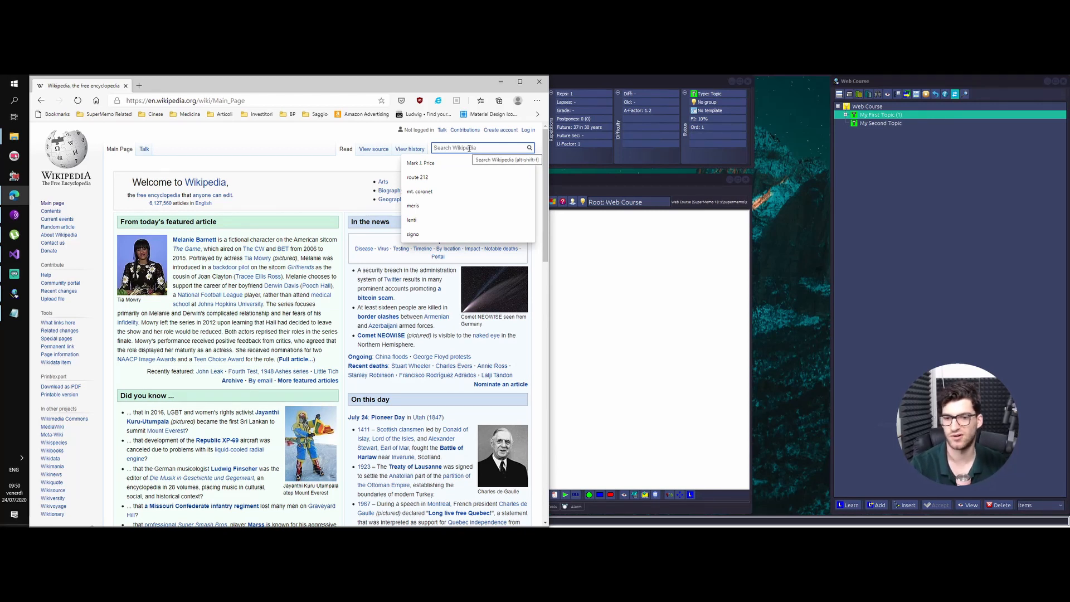
click(374, 298)
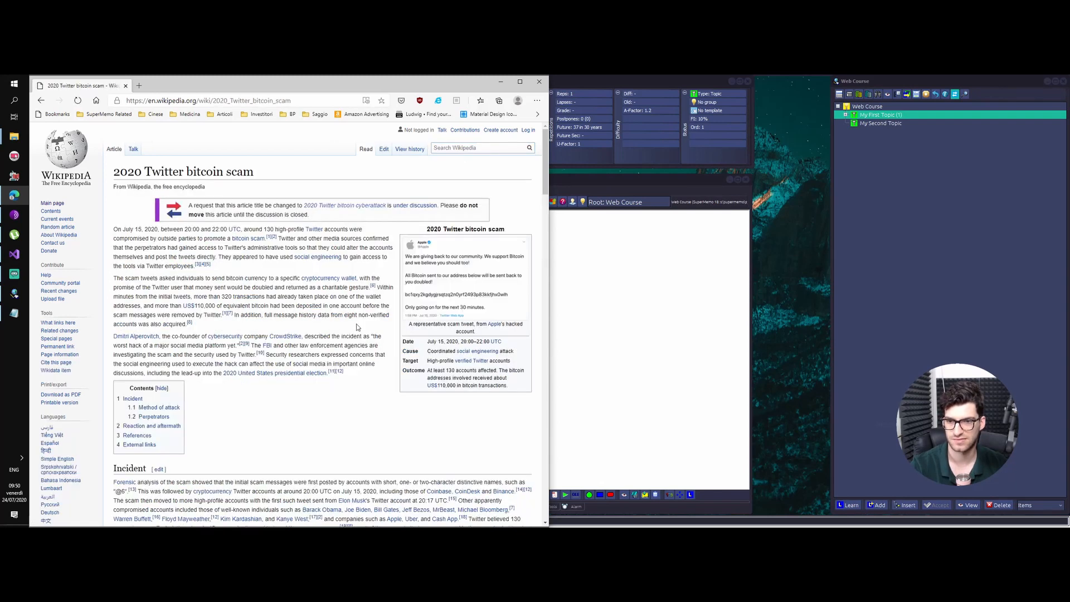
scroll(370, 319, down, 5)
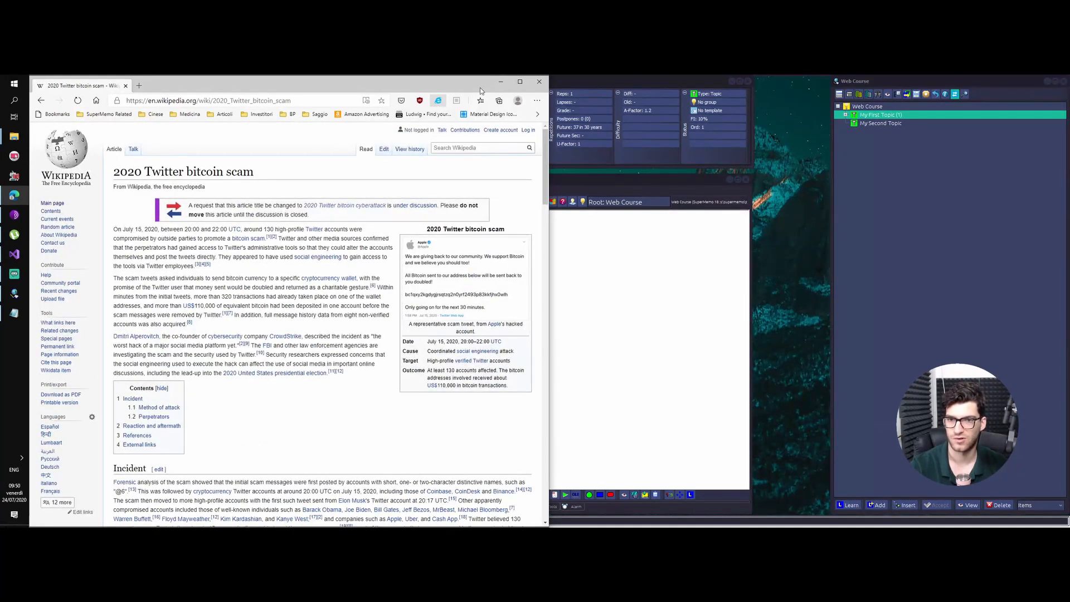
Minimise Edge, view the 2020 Twitter bitcoin scam article in Internet Explorer, and reload its page.
click(503, 81)
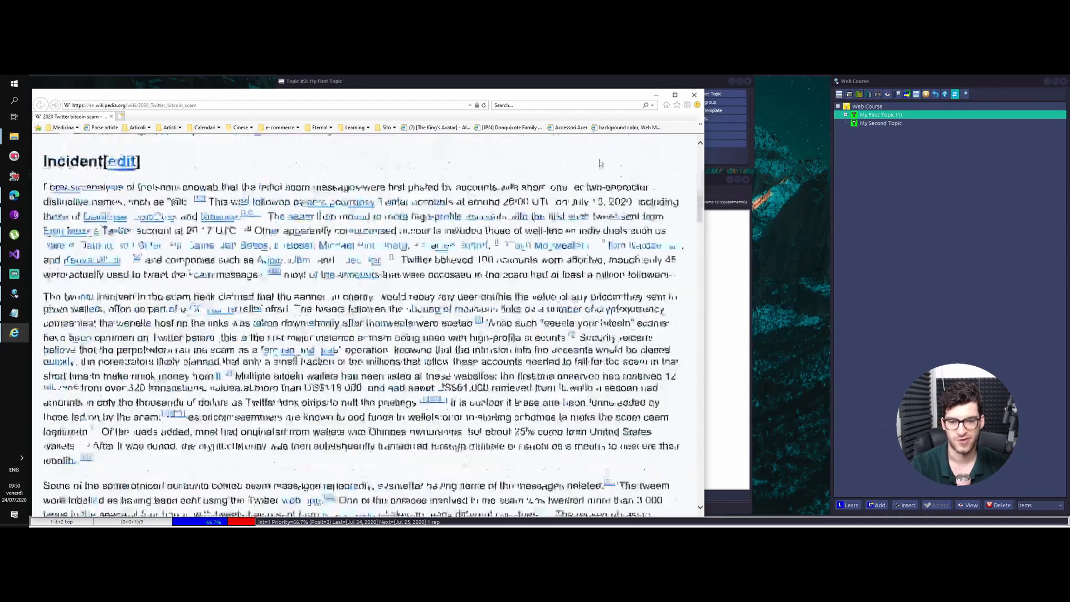
scroll(601, 163, down, 8)
scroll(601, 164, up, 10)
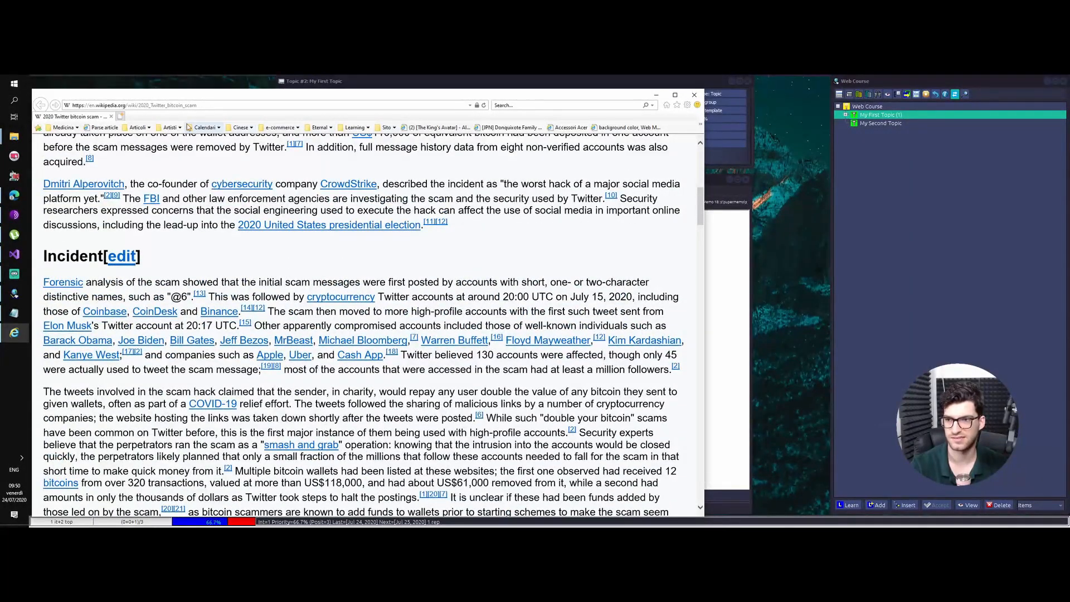
click(192, 106)
key(Return)
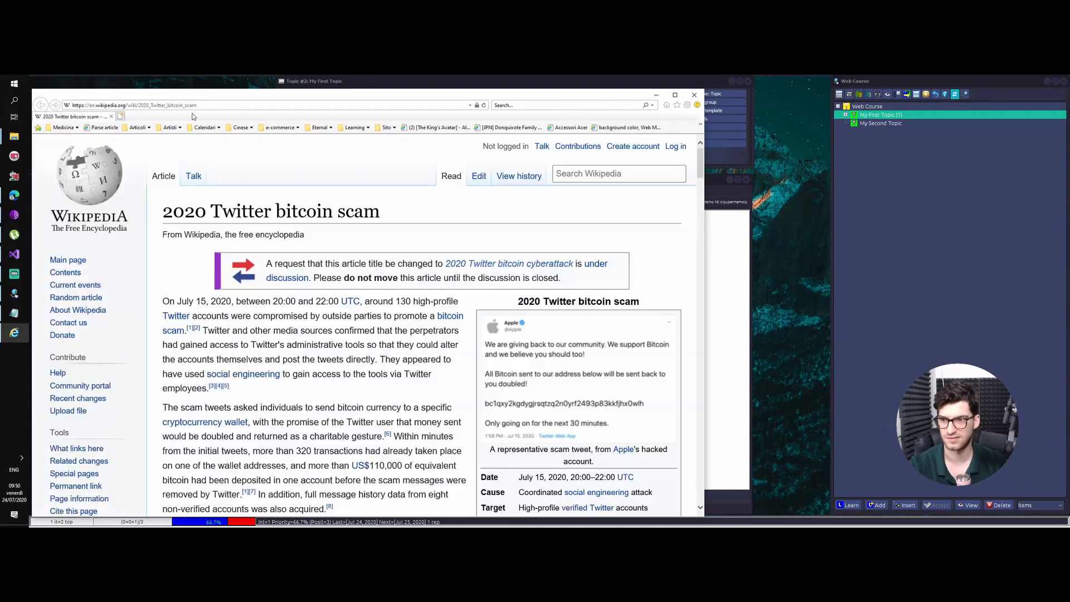
Import the 2020 Twitter bitcoin scam article from Internet Explorer into SuperMemo as a whole local page under Root: Web Course.
key(ctrl+shift+a)
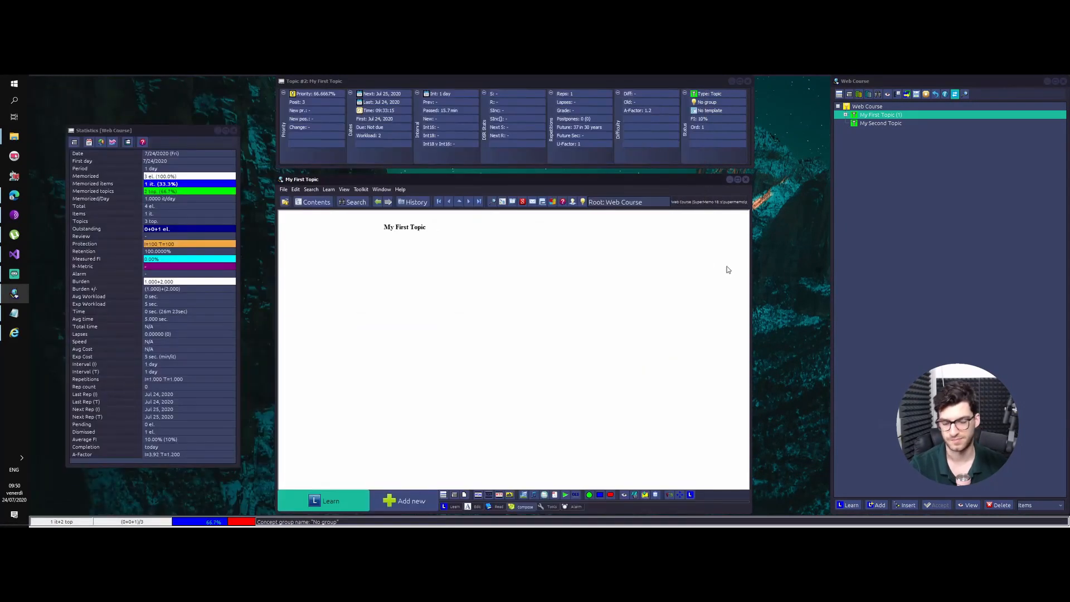
click(395, 195)
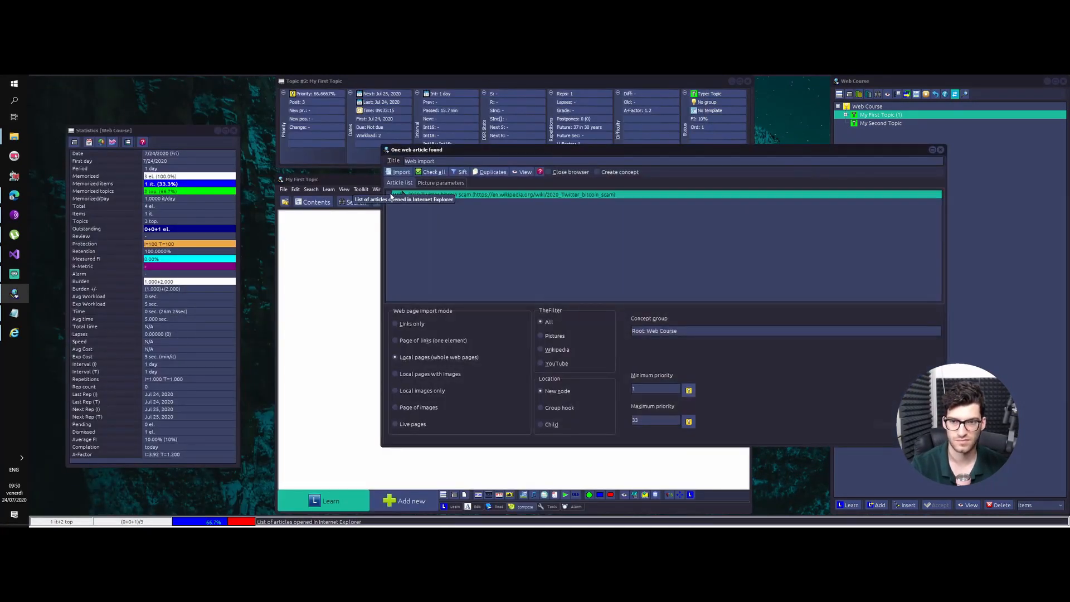
click(398, 171)
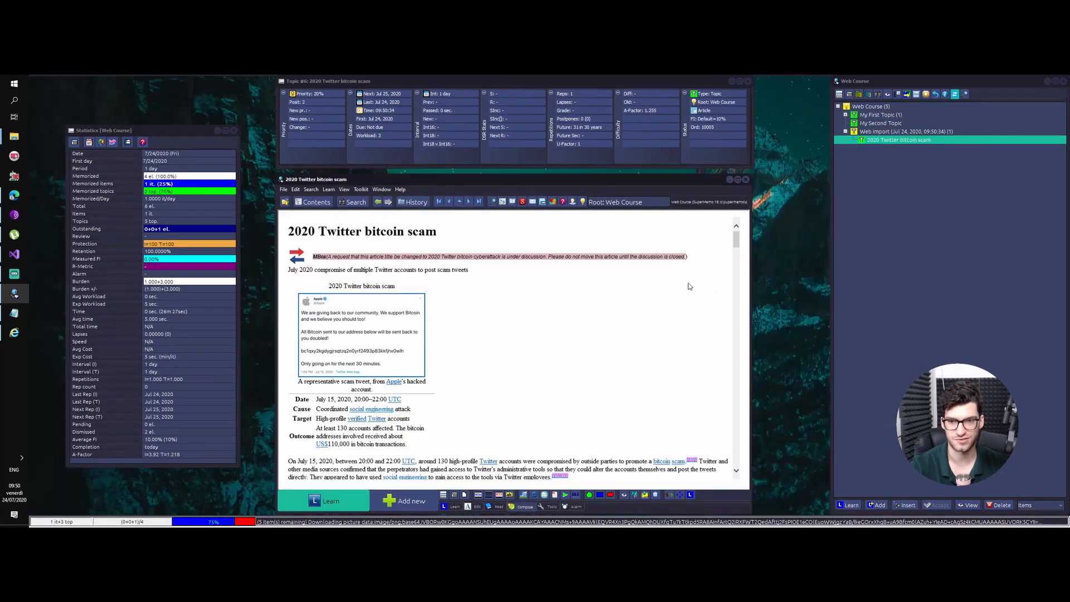
Look through the imported article's introduction and Incident section, selecting the paragraph about the tweets involved in the hack.
scroll(664, 348, down, 2)
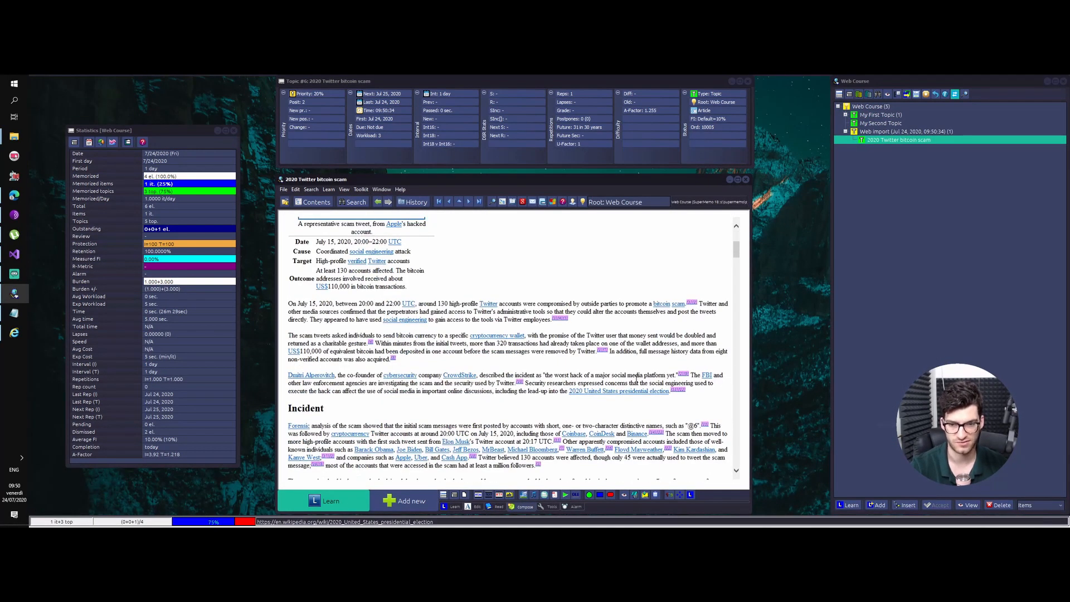
scroll(663, 348, down, 2)
scroll(622, 412, up, 3)
scroll(622, 411, up, 3)
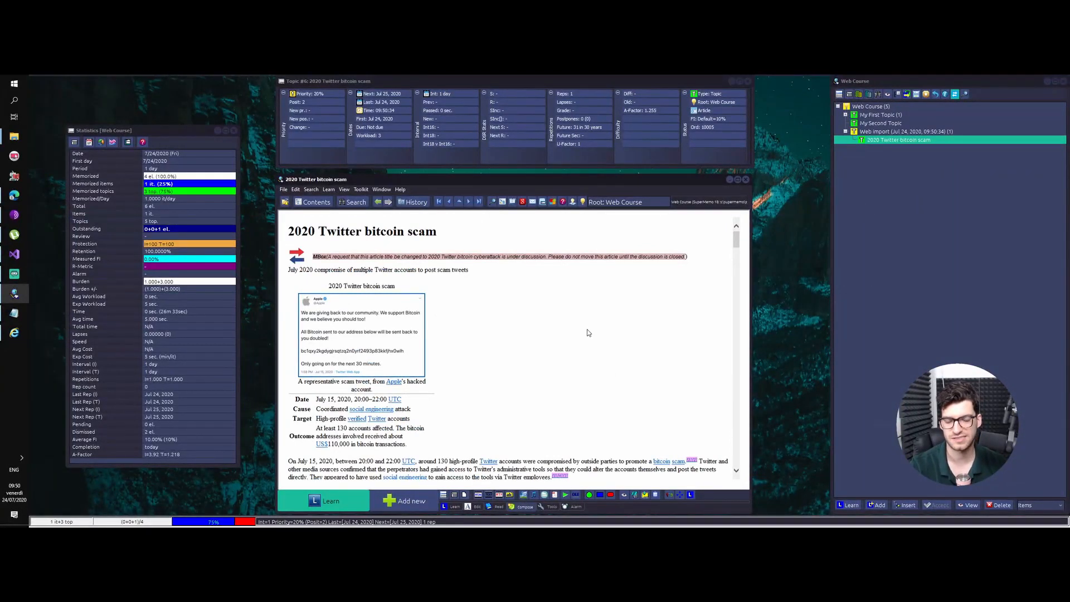
scroll(589, 333, down, 5)
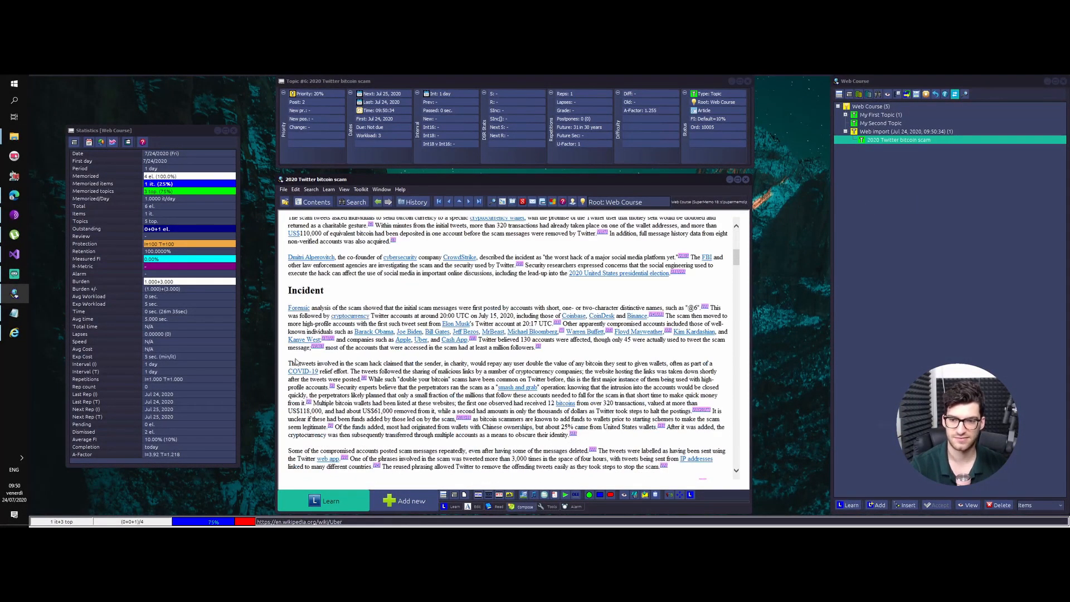
drag(287, 363, 577, 436)
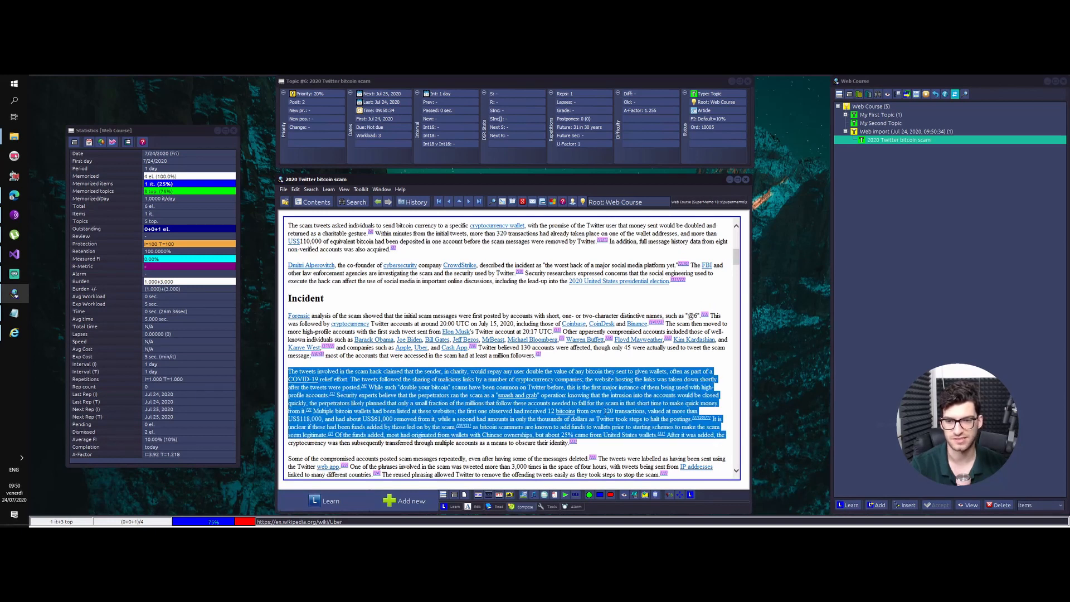
Narrow the imported article's text component from both sides to form a central column, and check the article in presentation mode.
click(440, 338)
click(437, 332)
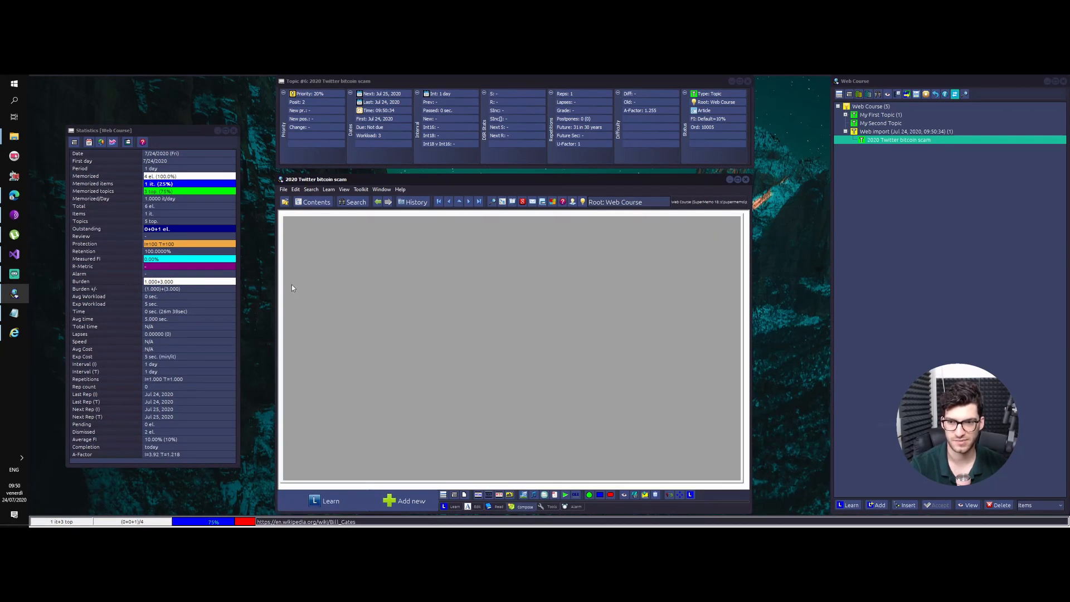
drag(288, 284, 368, 282)
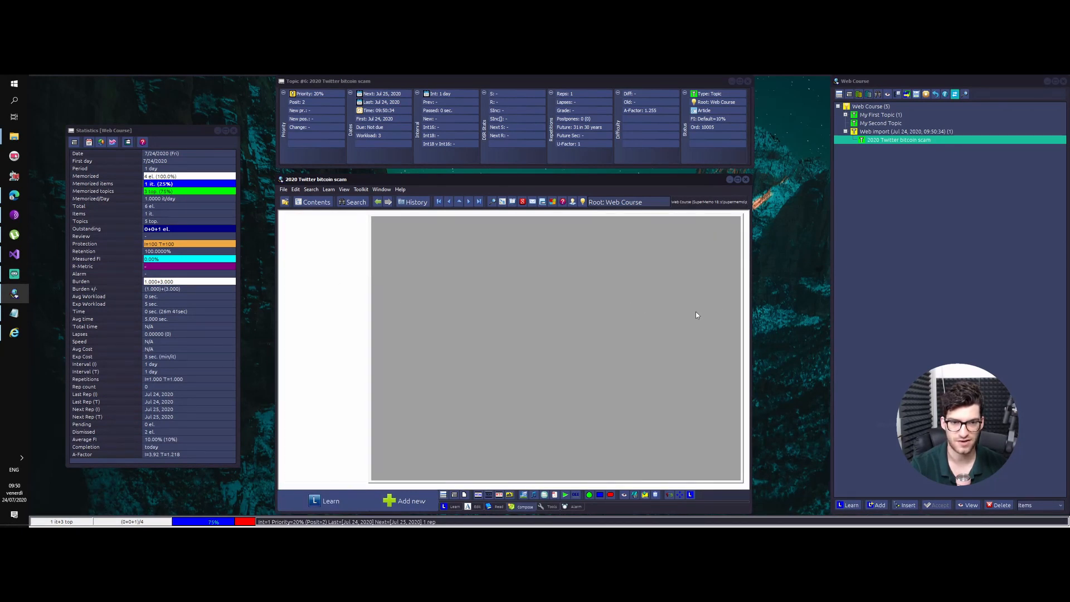
drag(744, 302, 636, 306)
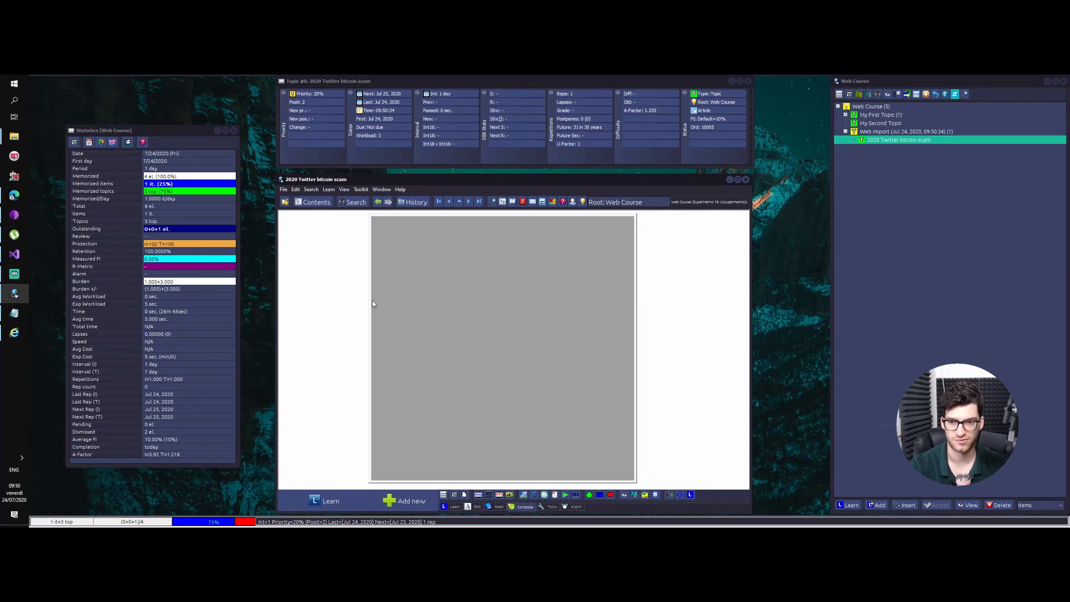
drag(370, 299, 385, 296)
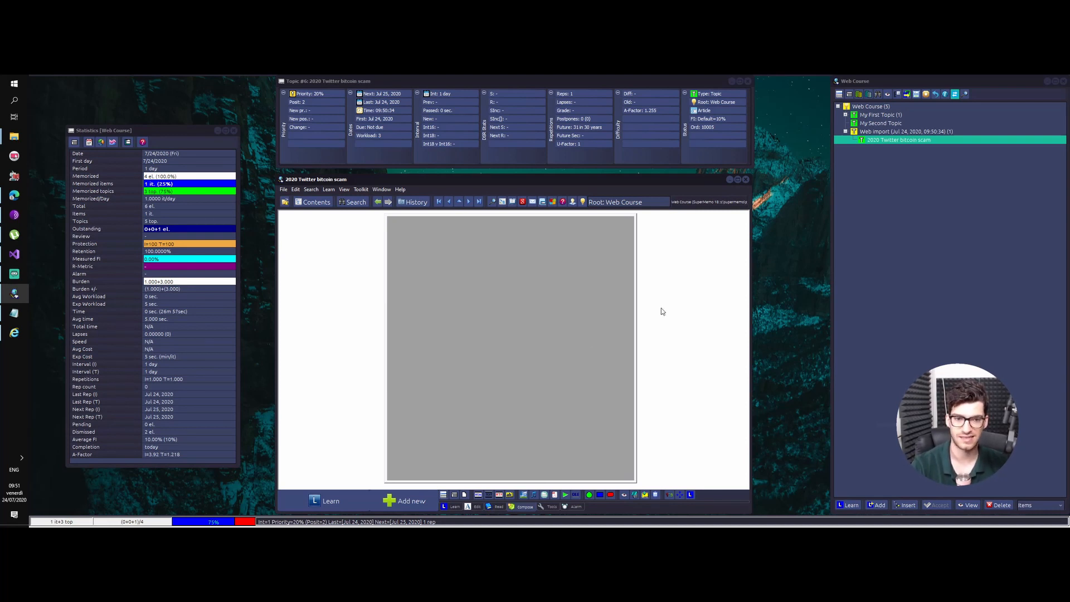
scroll(661, 308, up, 10)
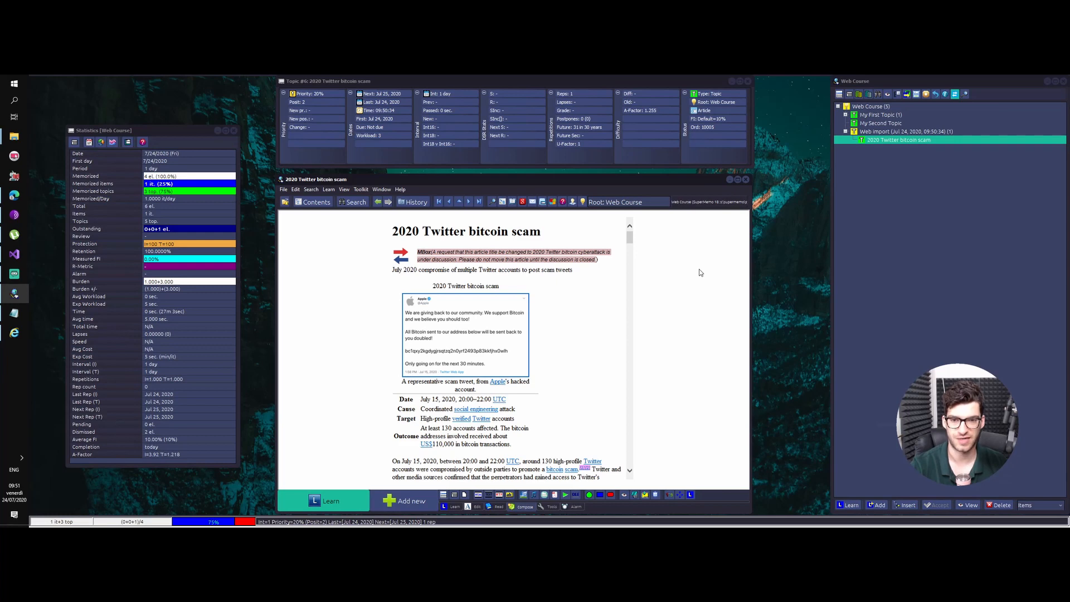
scroll(489, 257, down, 15)
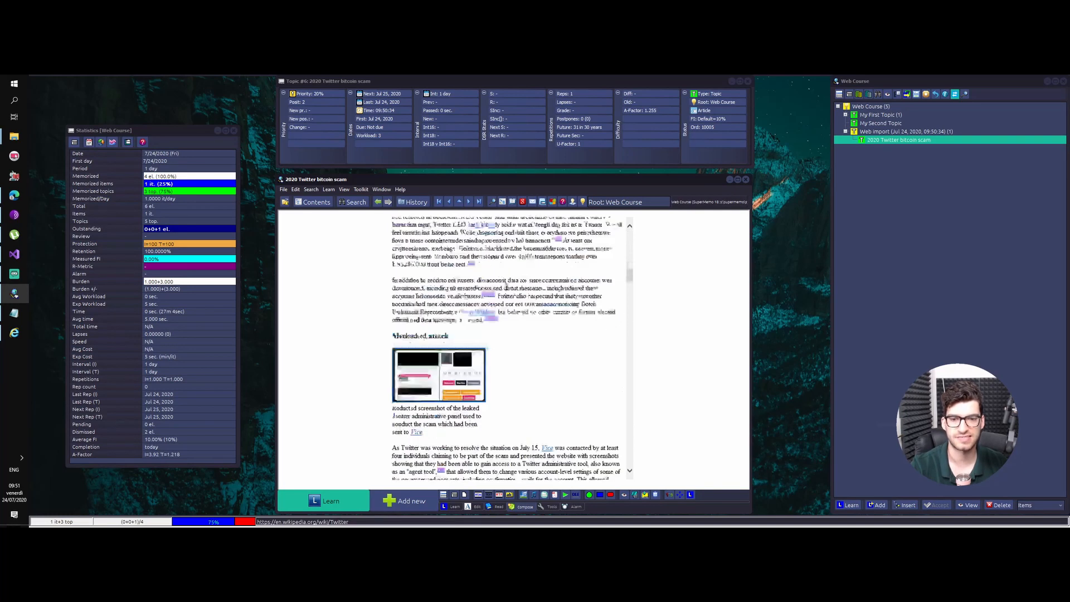
scroll(499, 376, up, 15)
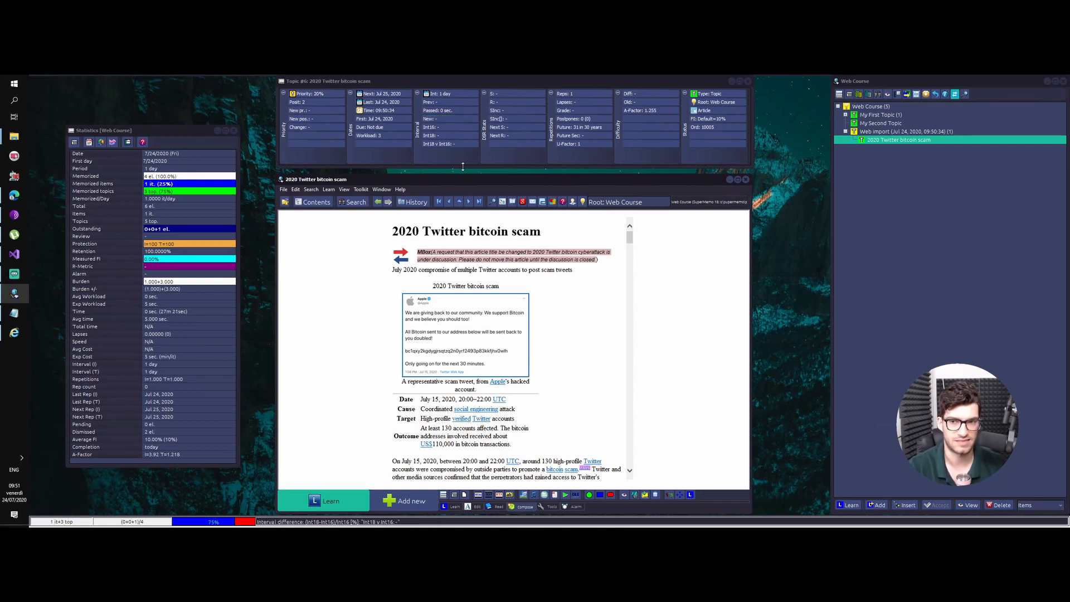
Examine the context commands available for the article element's empty background, such as Color and Template.
click(200, 253)
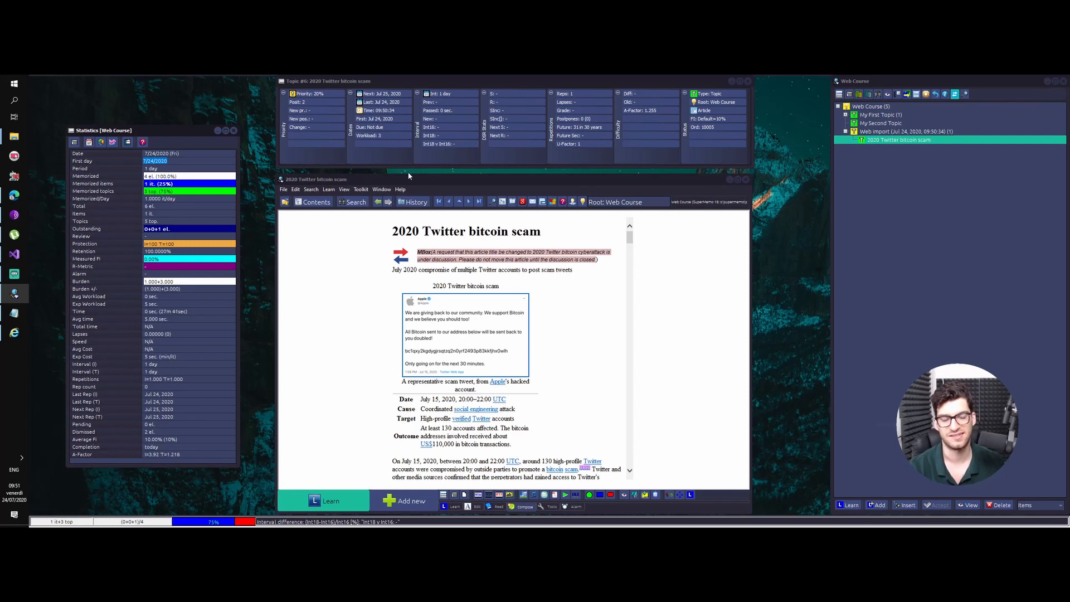
click(599, 275)
right_click(674, 273)
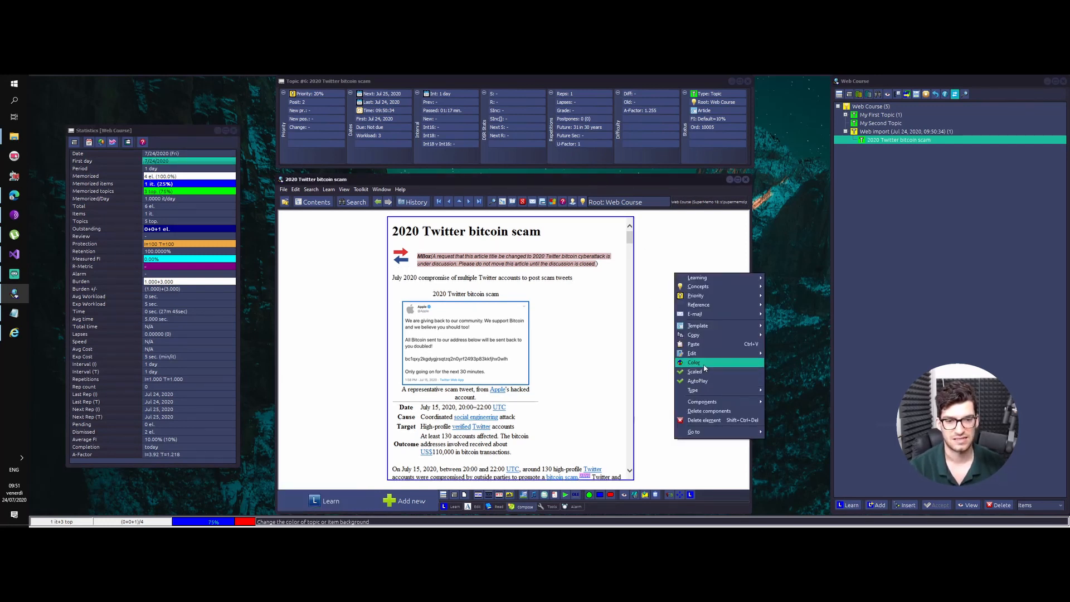
click(650, 255)
right_click(691, 225)
click(684, 225)
right_click(684, 225)
Compare the context commands offered for the article's text component with those for the element's empty background.
right_click(533, 251)
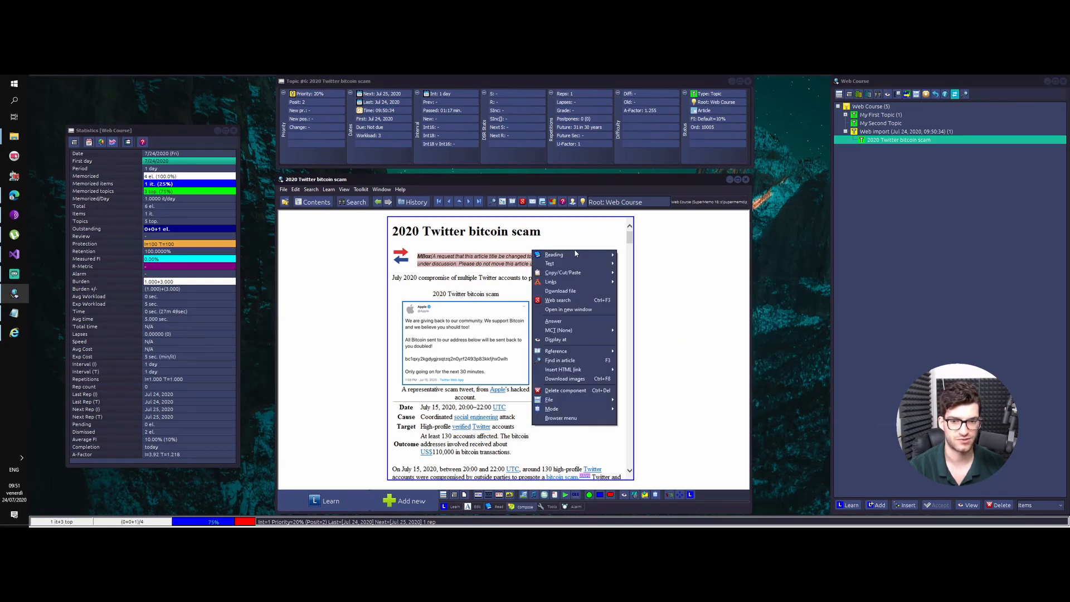
click(454, 252)
right_click(425, 241)
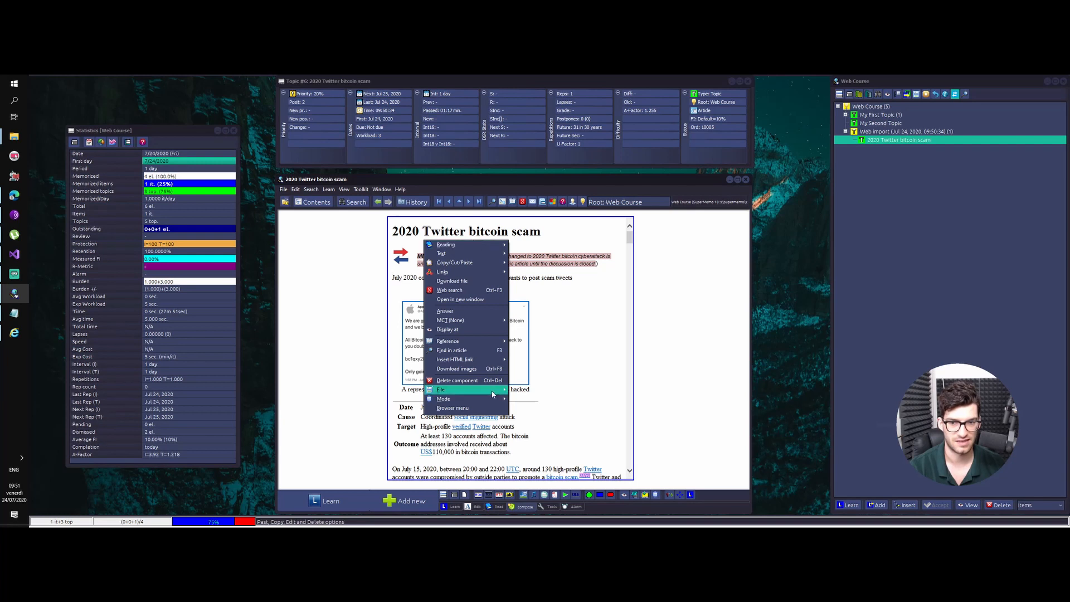
click(665, 279)
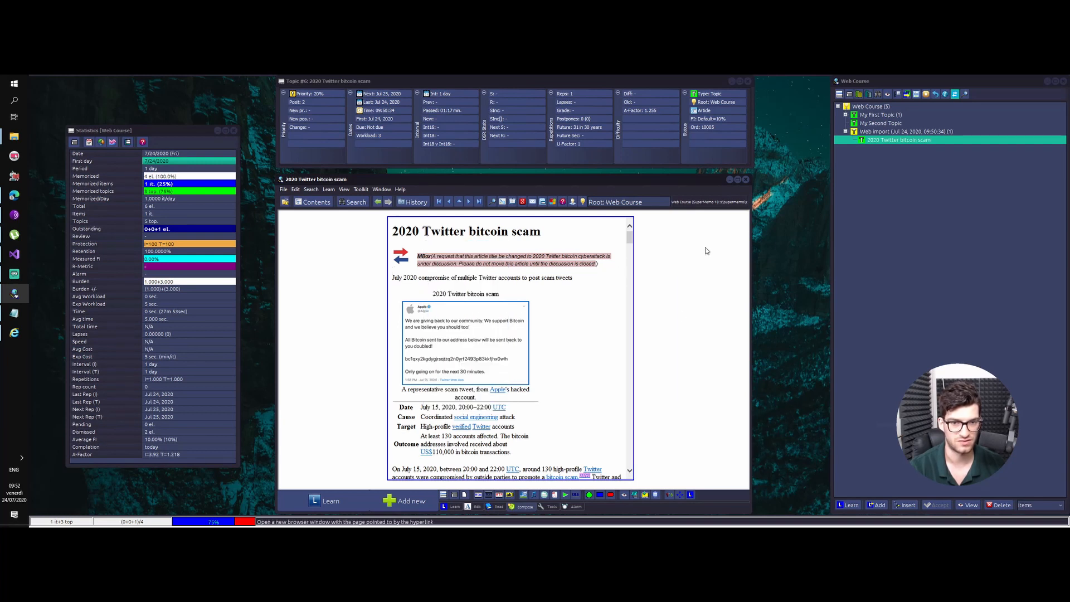
right_click(685, 240)
mouse_move(710, 256)
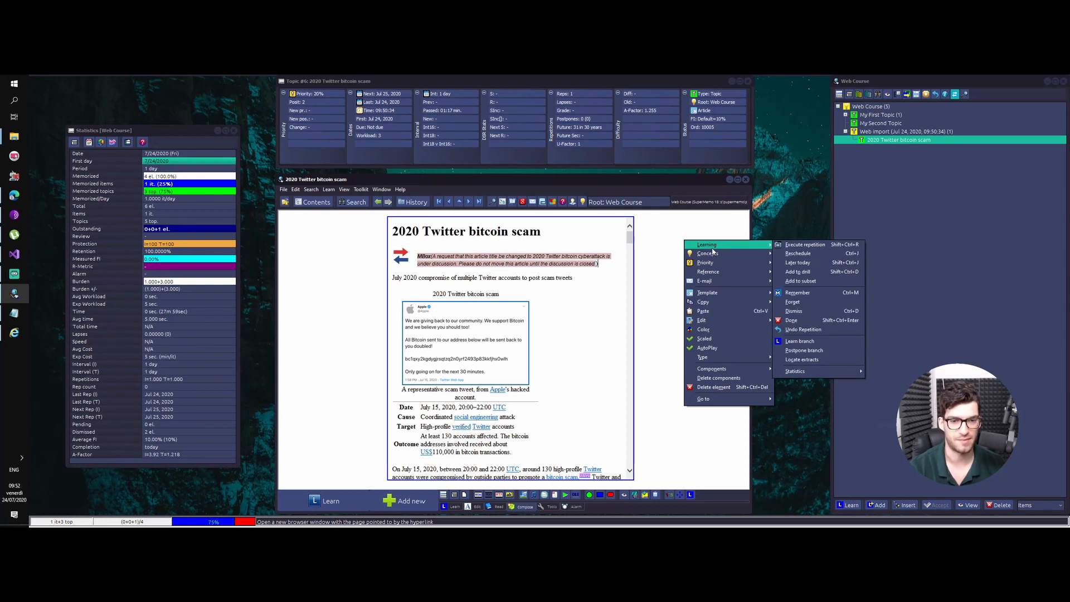
key(Escape)
double_click(591, 256)
click(596, 246)
right_click(506, 242)
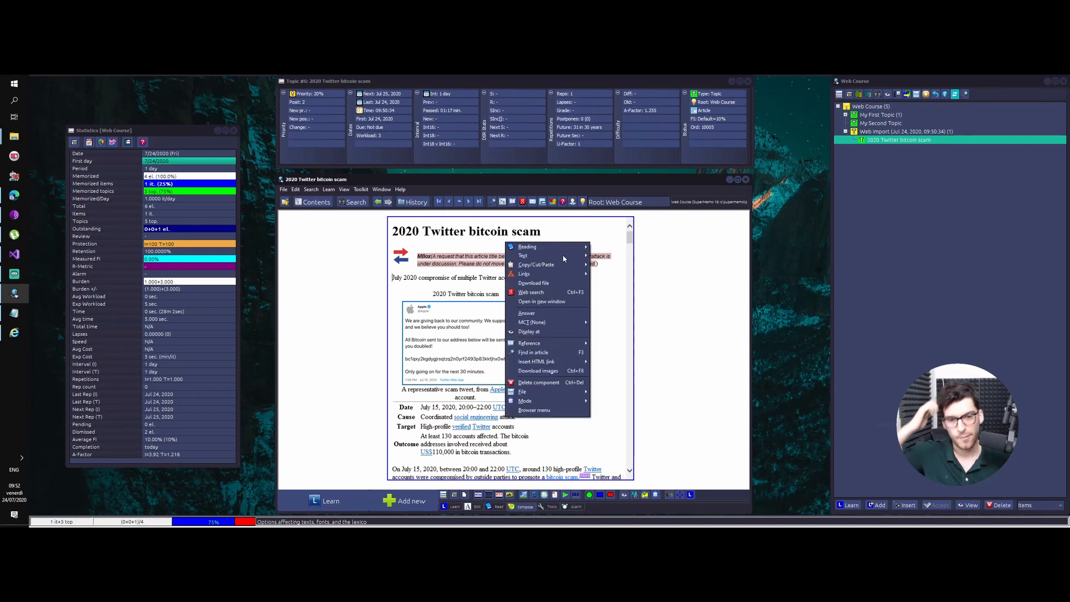
click(687, 282)
Set the article element's background colour to teal from the basic colours.
right_click(683, 276)
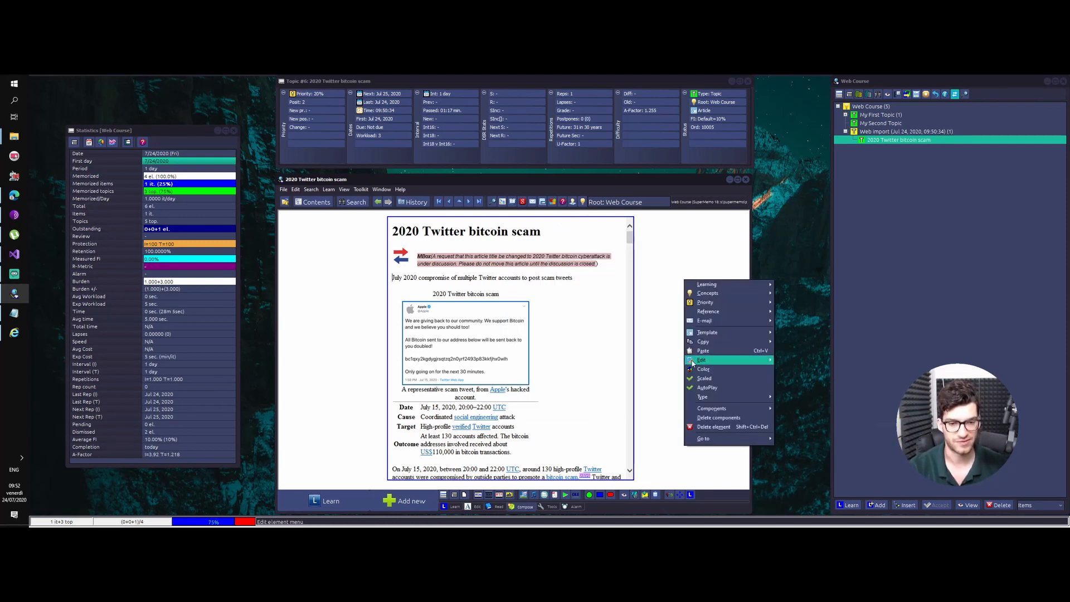
click(726, 376)
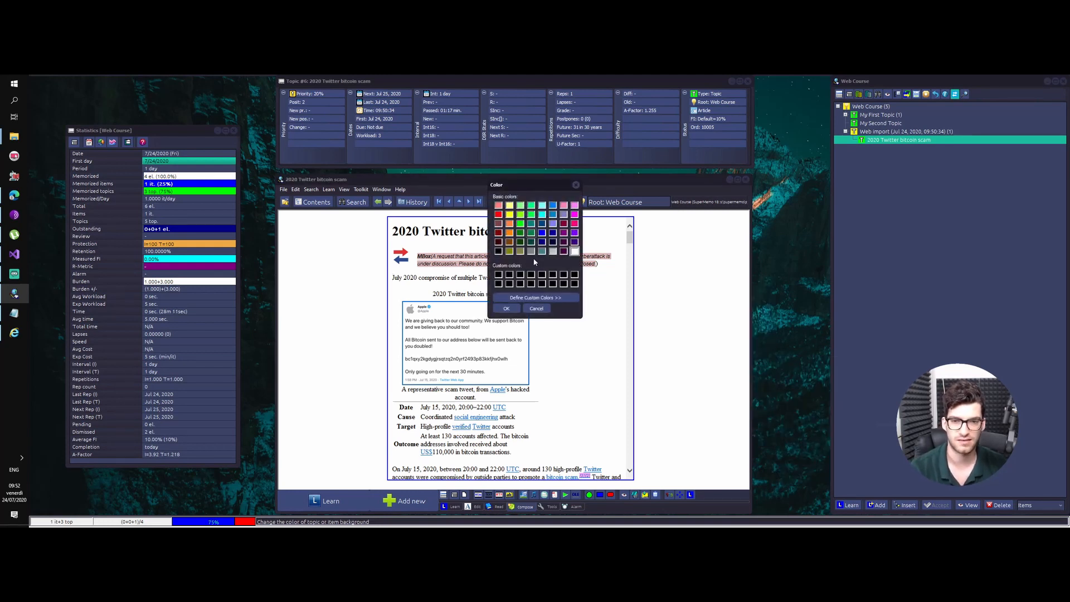
click(531, 223)
click(506, 309)
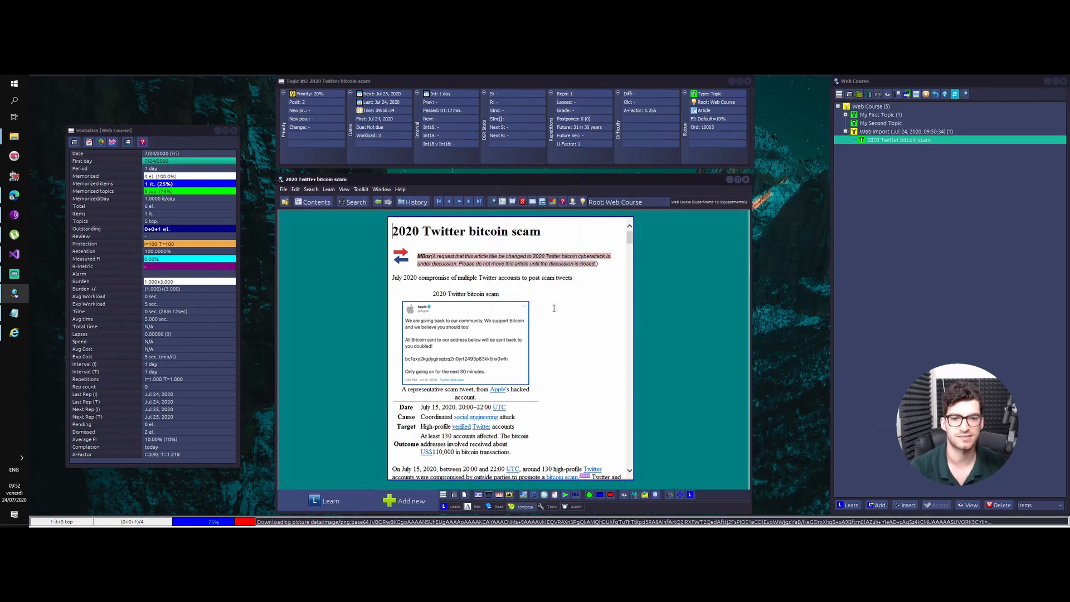
Change the article element's background colour to the medium blue basic colour.
right_click(657, 282)
click(687, 363)
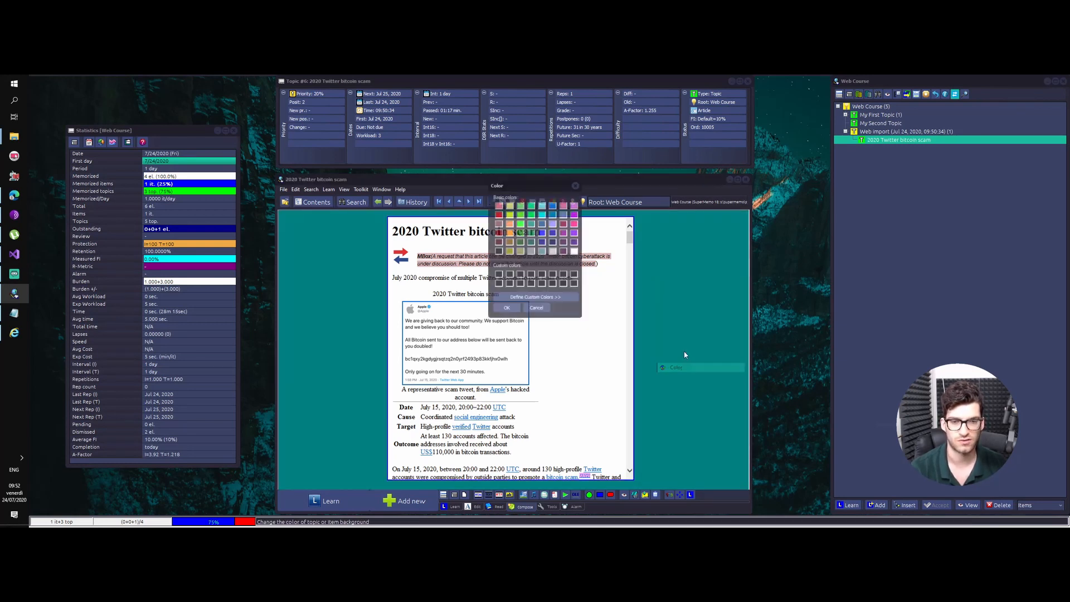
click(542, 224)
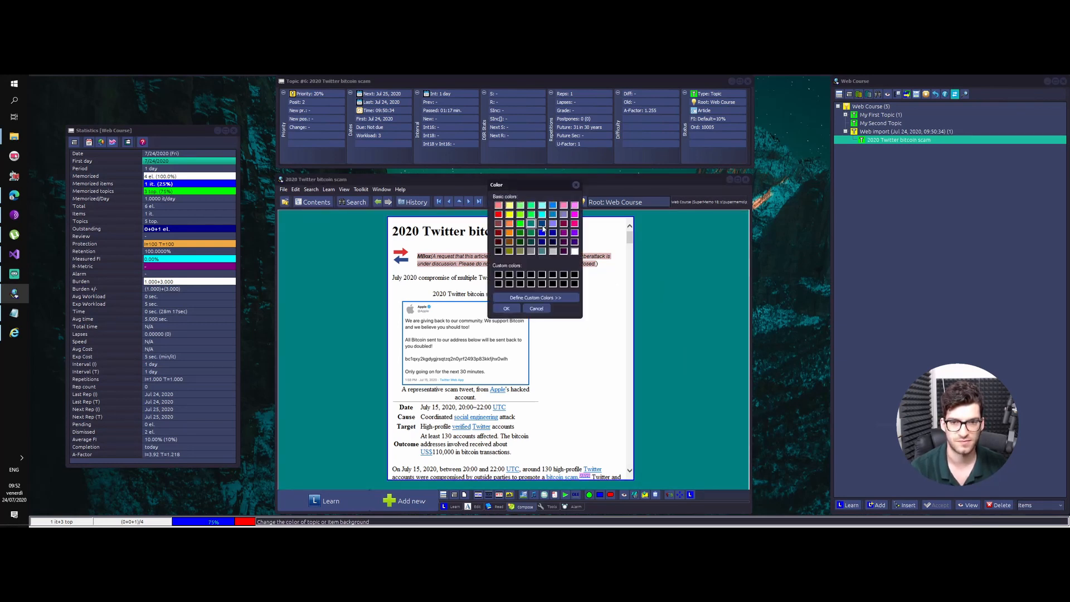
click(506, 309)
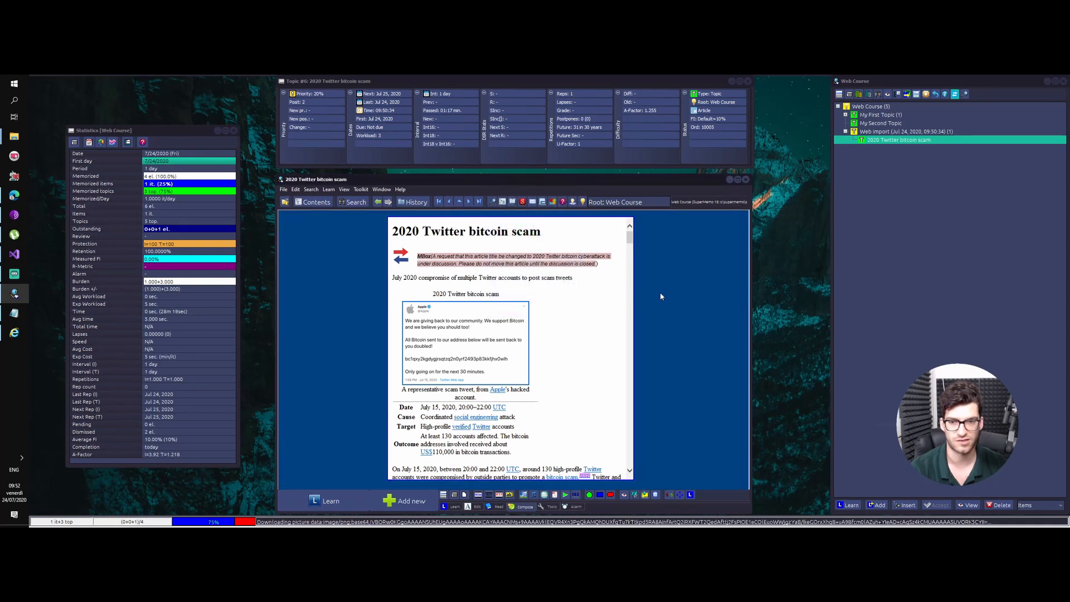
Try a dark navy blue as the article element's background colour.
right_click(701, 303)
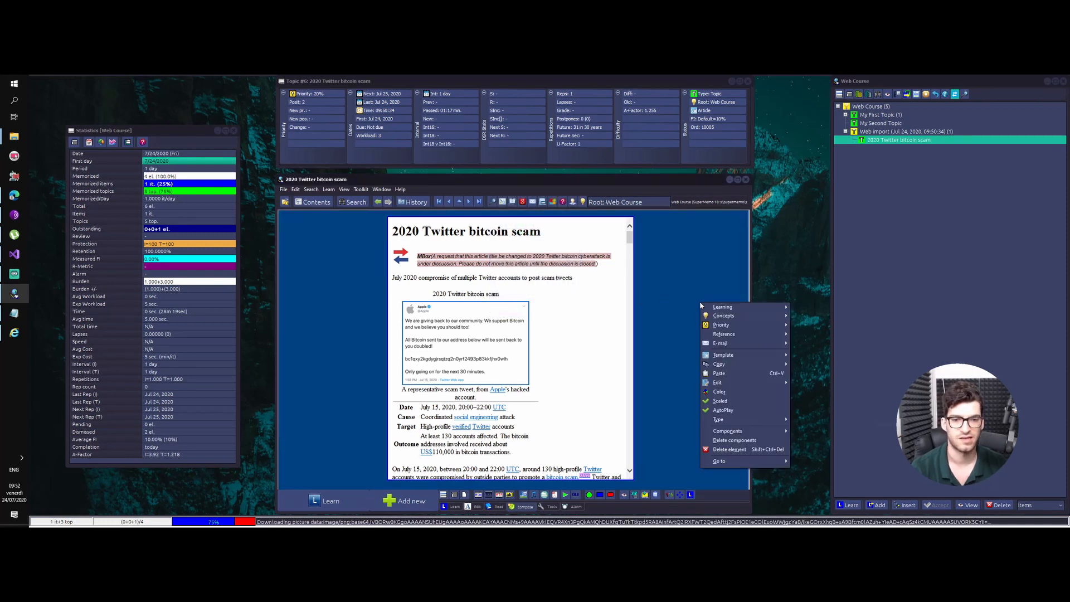
click(725, 392)
click(542, 242)
click(506, 308)
Set the article element's background colour back to the medium blue used before the navy.
right_click(653, 306)
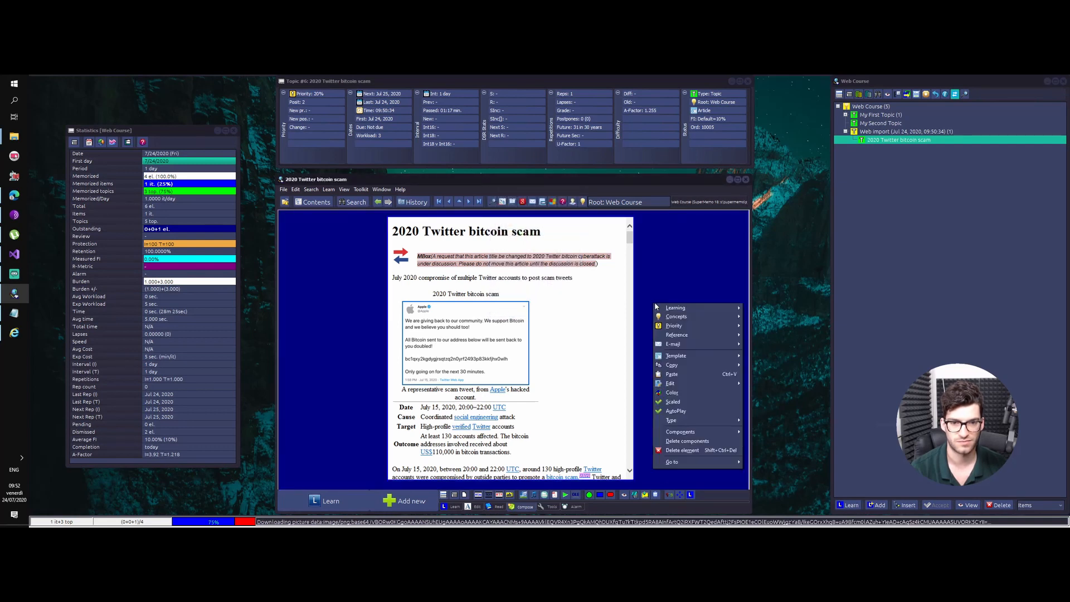
click(678, 392)
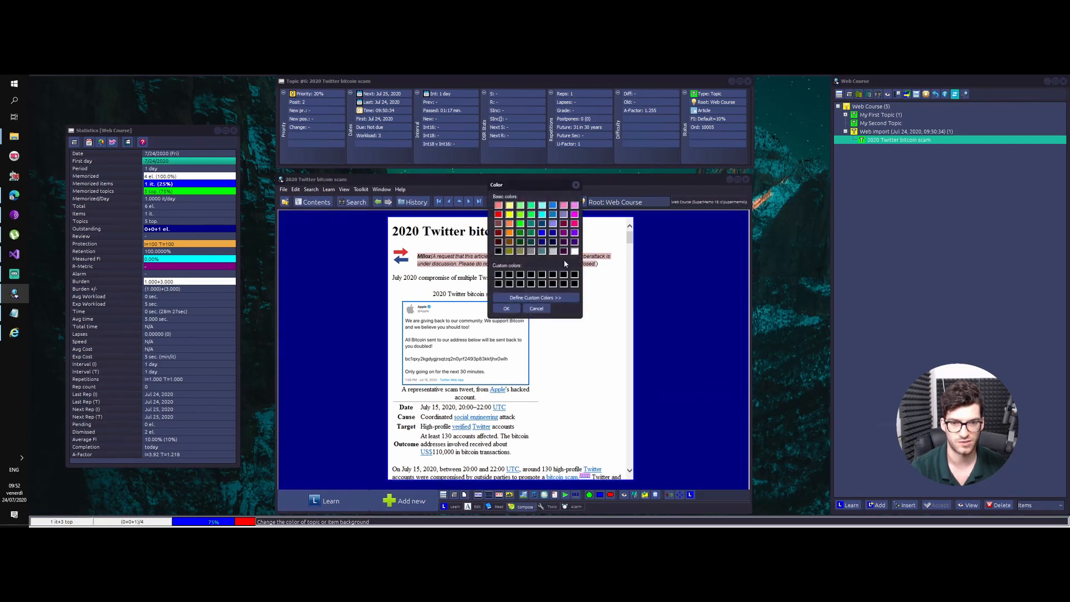
click(542, 225)
click(506, 308)
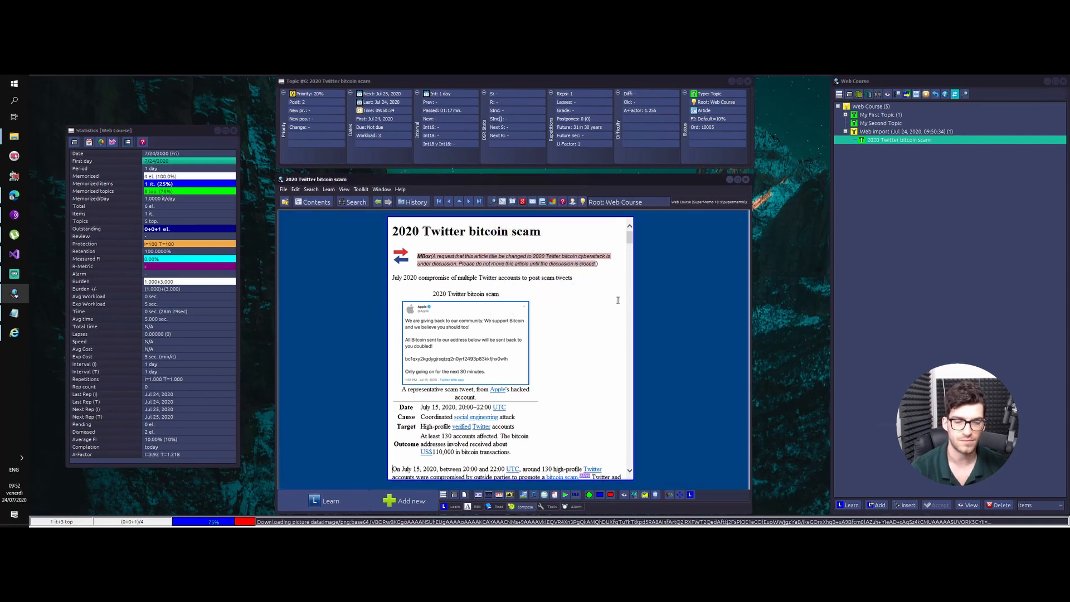
Look through the article's text, selecting the passage from its title down past the scam tweet and summary table.
click(602, 297)
scroll(601, 298, down, 9)
scroll(602, 298, up, 9)
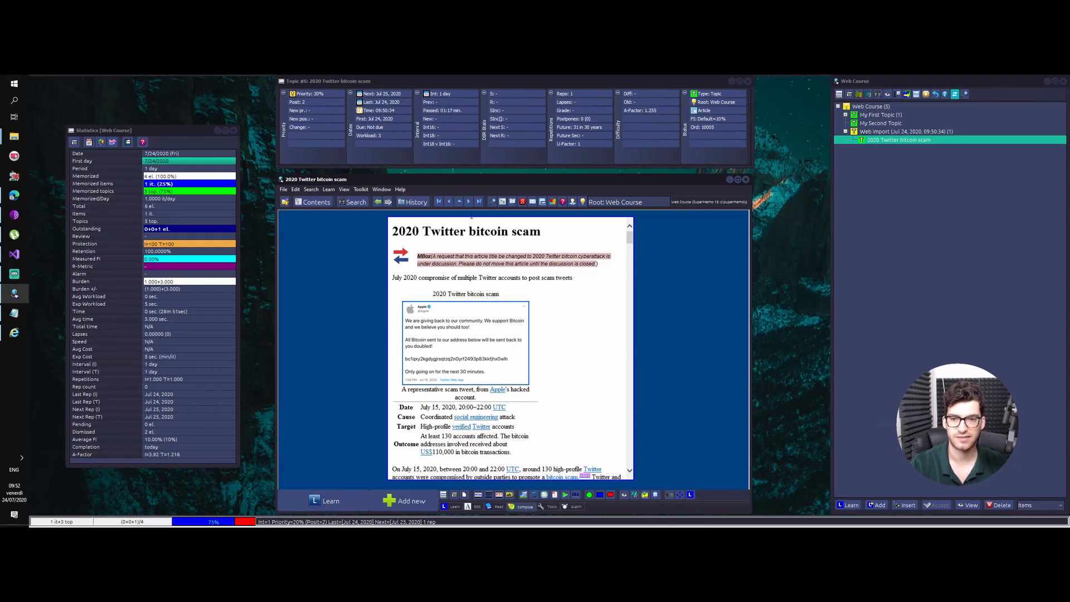
key(shift+Home)
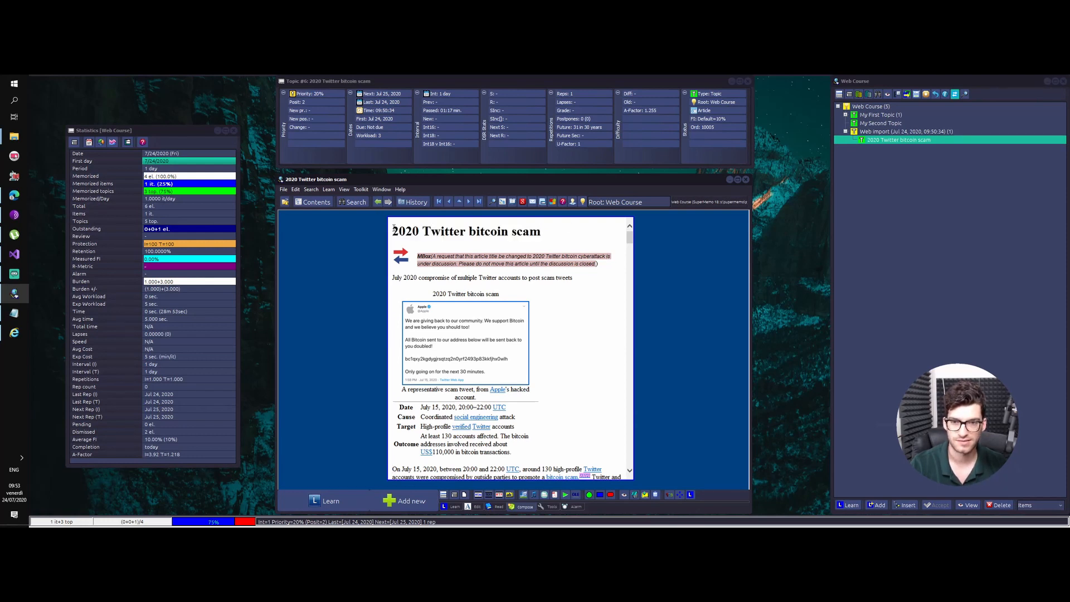
drag(393, 230, 568, 251)
scroll(591, 361, down, 3)
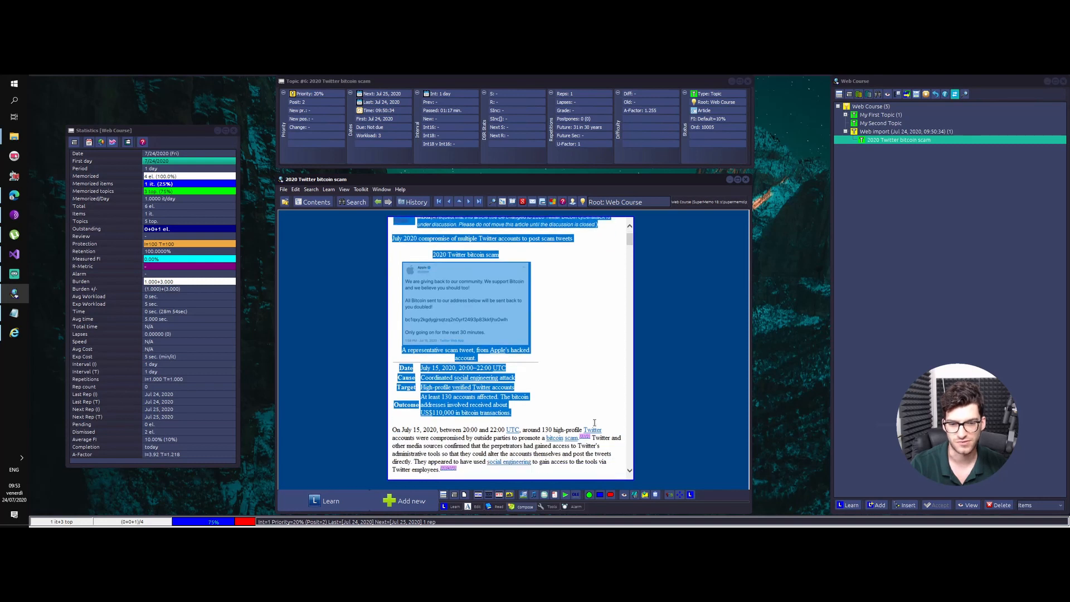
drag(440, 438, 393, 390)
scroll(467, 403, up, 3)
click(557, 309)
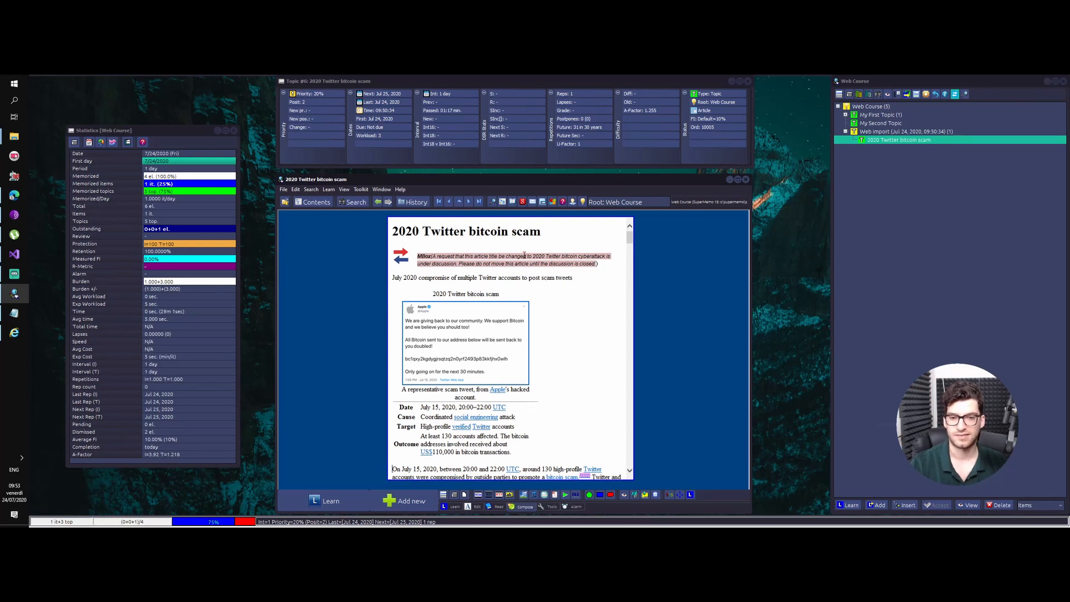
Select the article's entire text and examine the font commands available for it, such as New font and Font color.
triple_click(520, 230)
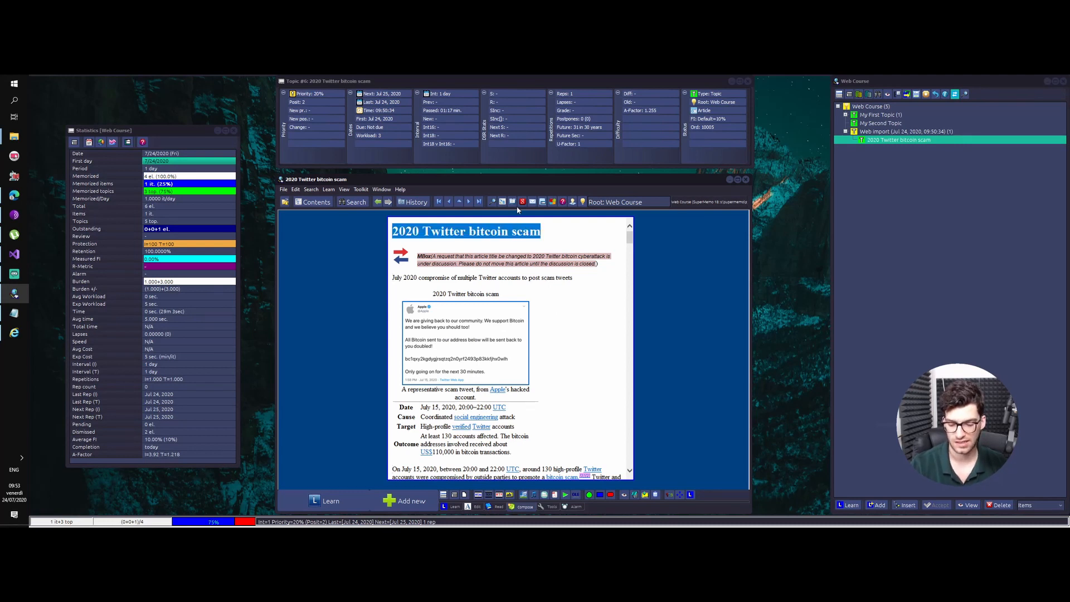
key(ctrl+a)
right_click(557, 268)
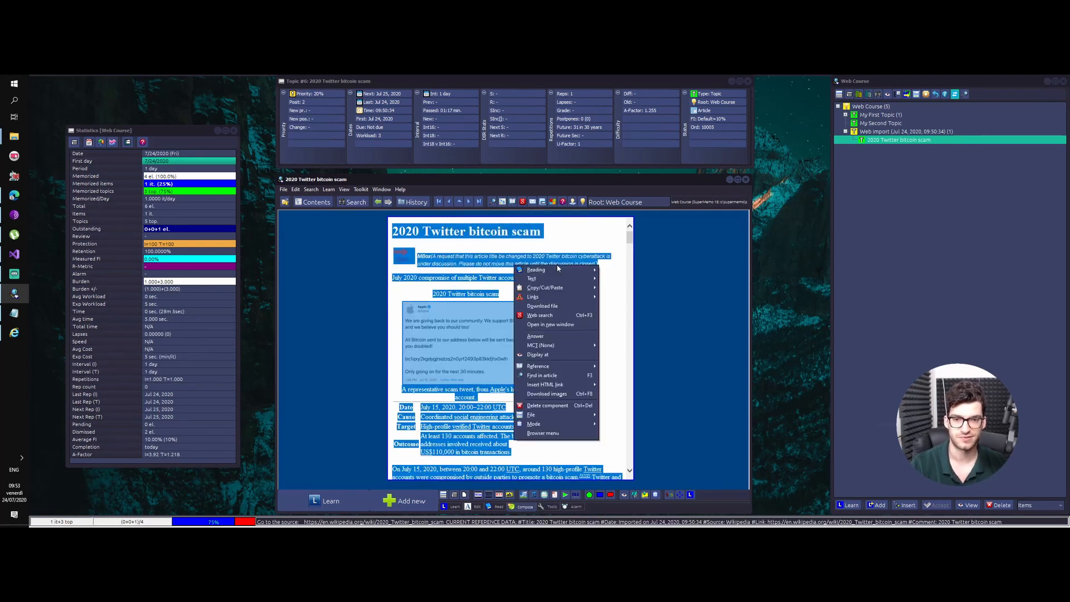
mouse_move(532, 278)
mouse_move(616, 287)
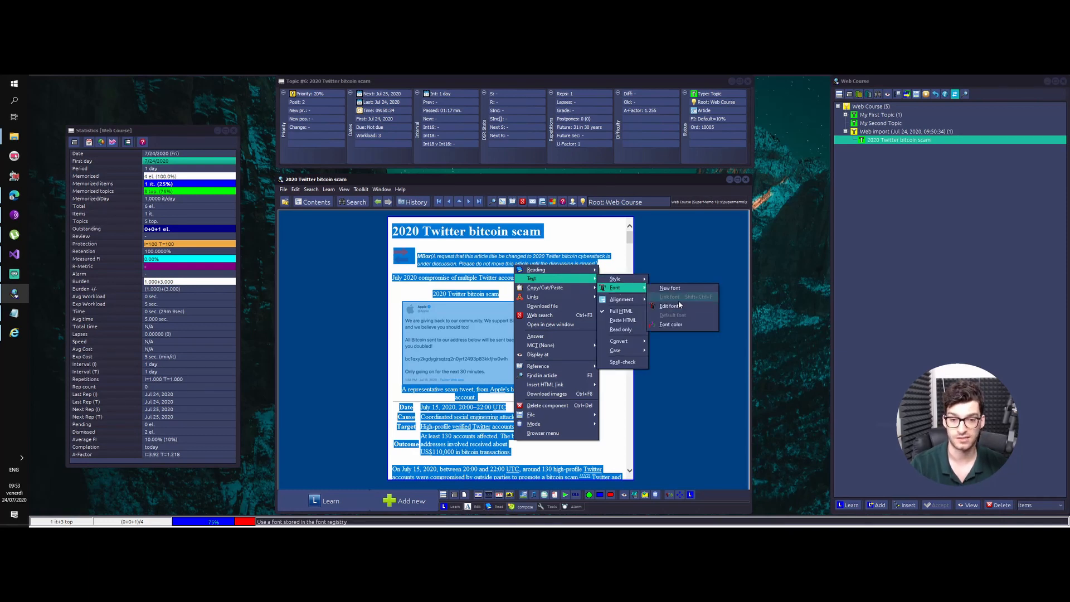
click(604, 234)
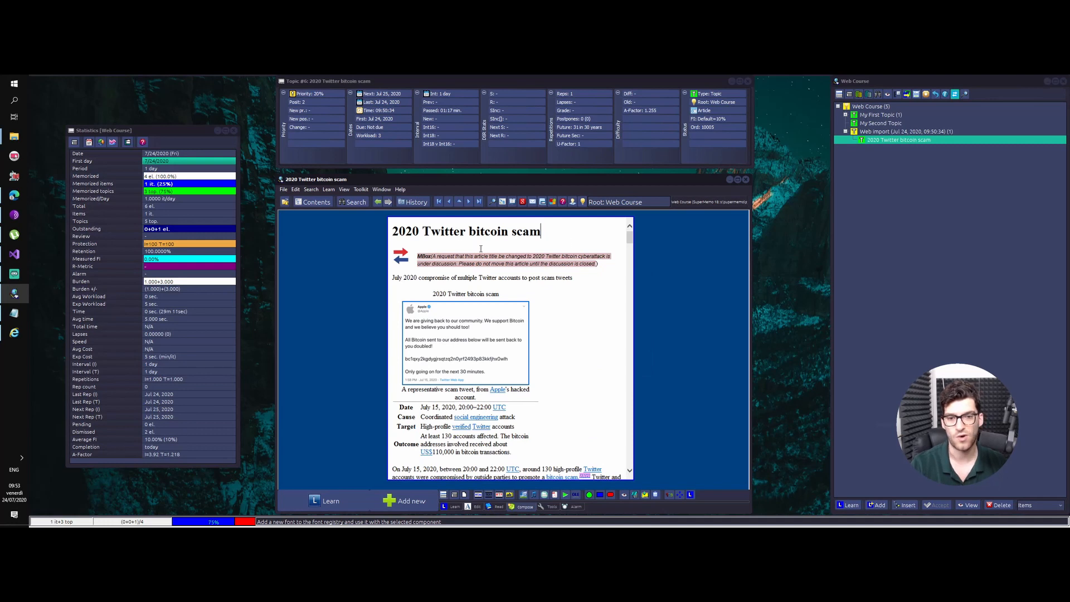
View the article's HTML source in Notepad, inspect the markup around the first heading, and close the source file.
key(ctrl+l)
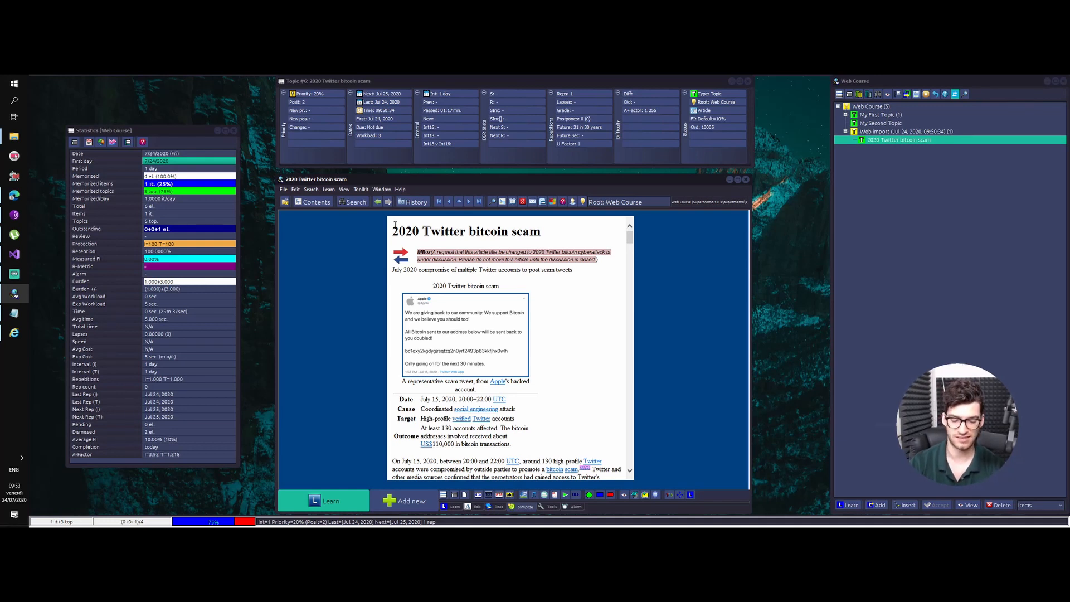
key(ctrl+shift+F6)
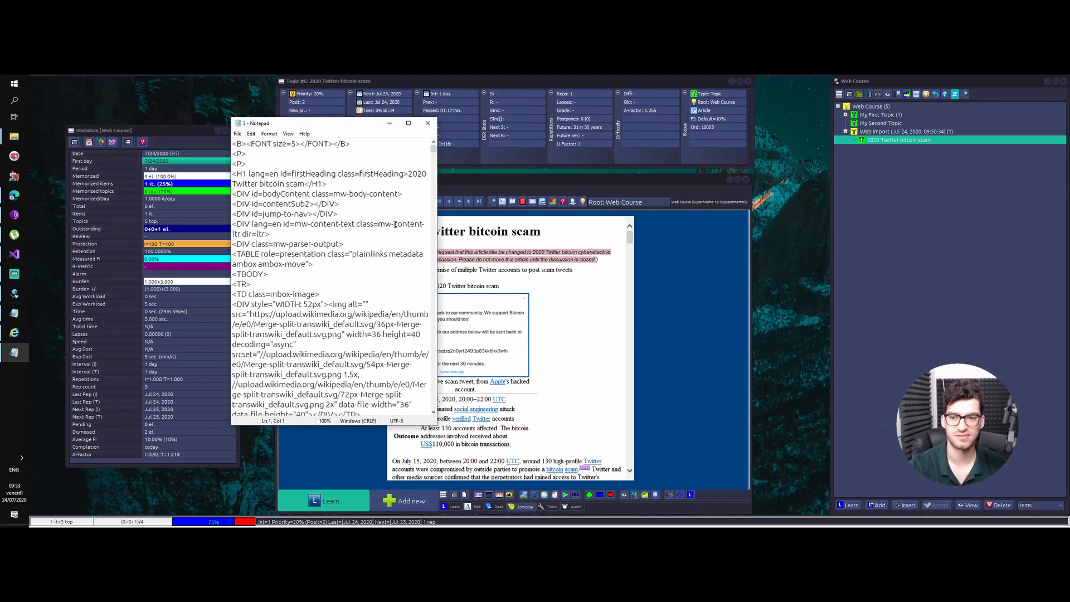
drag(233, 174, 282, 255)
click(428, 123)
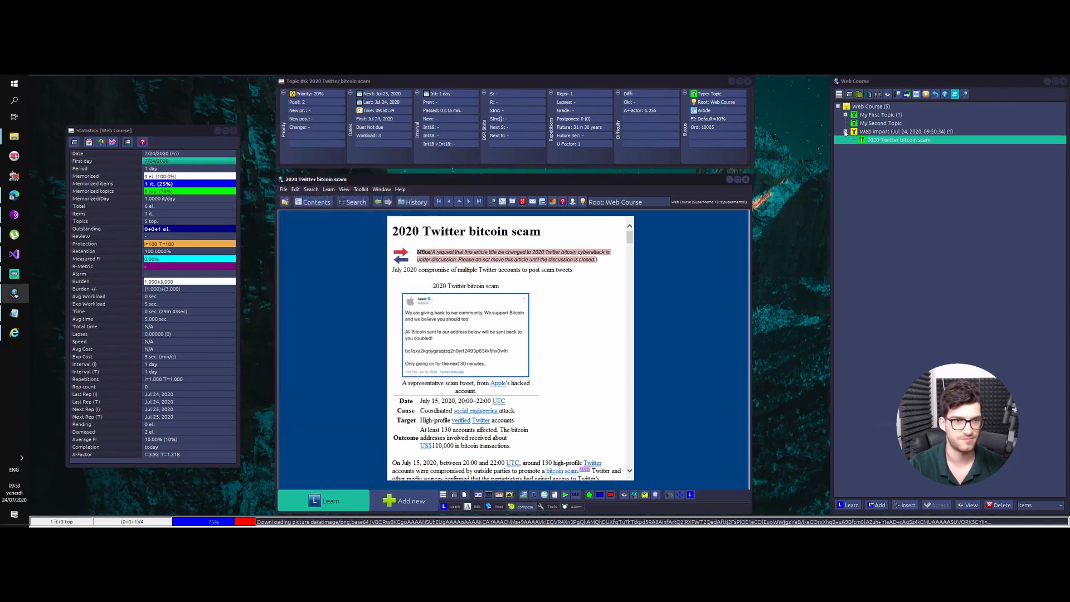
Open My First Topic, enter its text component, and return the topic to presentation mode.
click(880, 115)
click(512, 202)
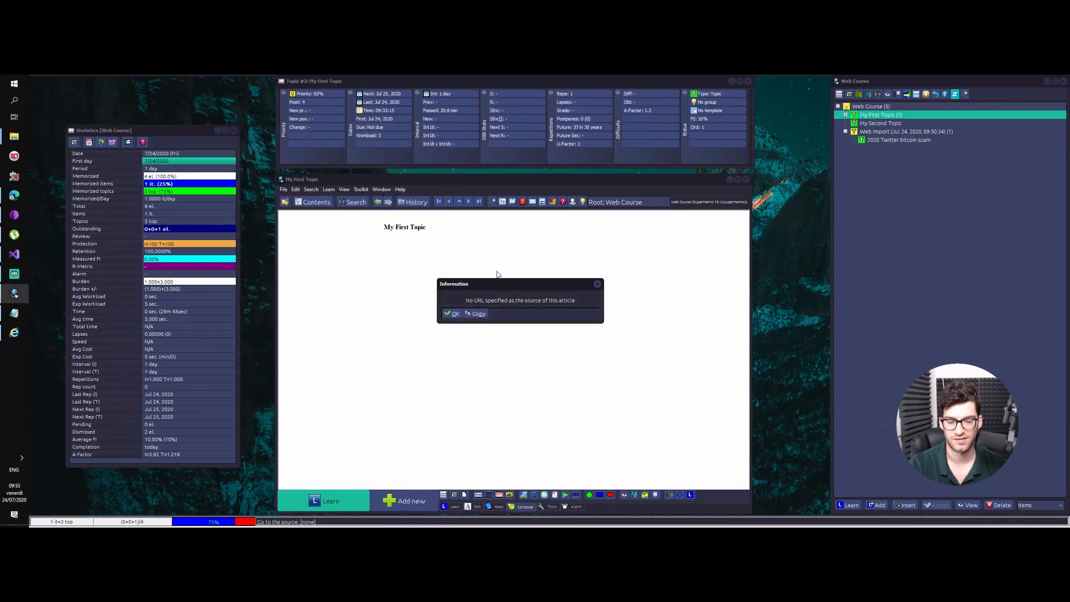
key(Return)
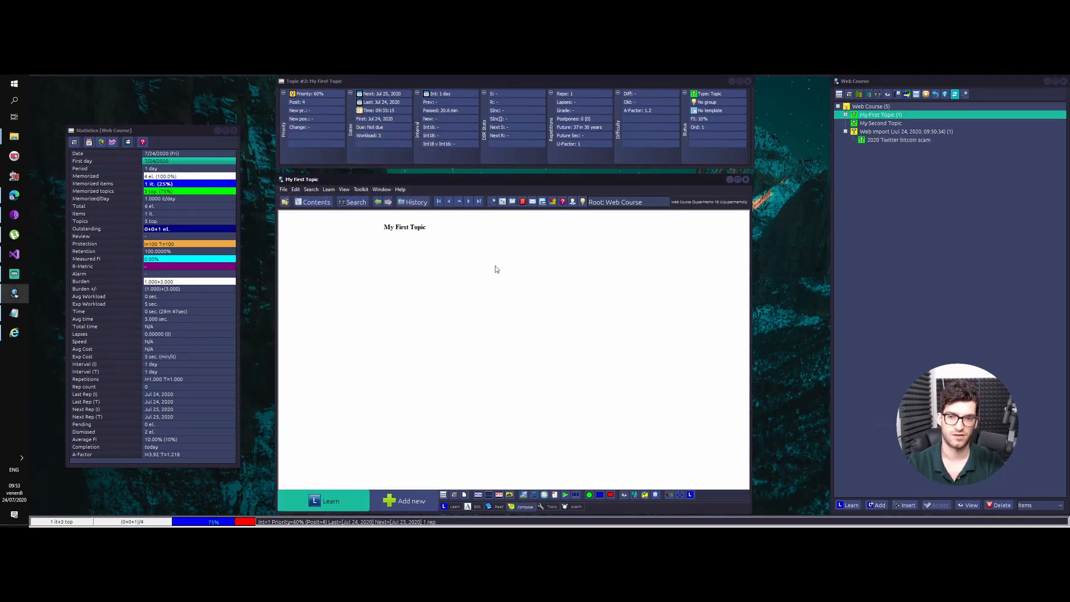
click(488, 232)
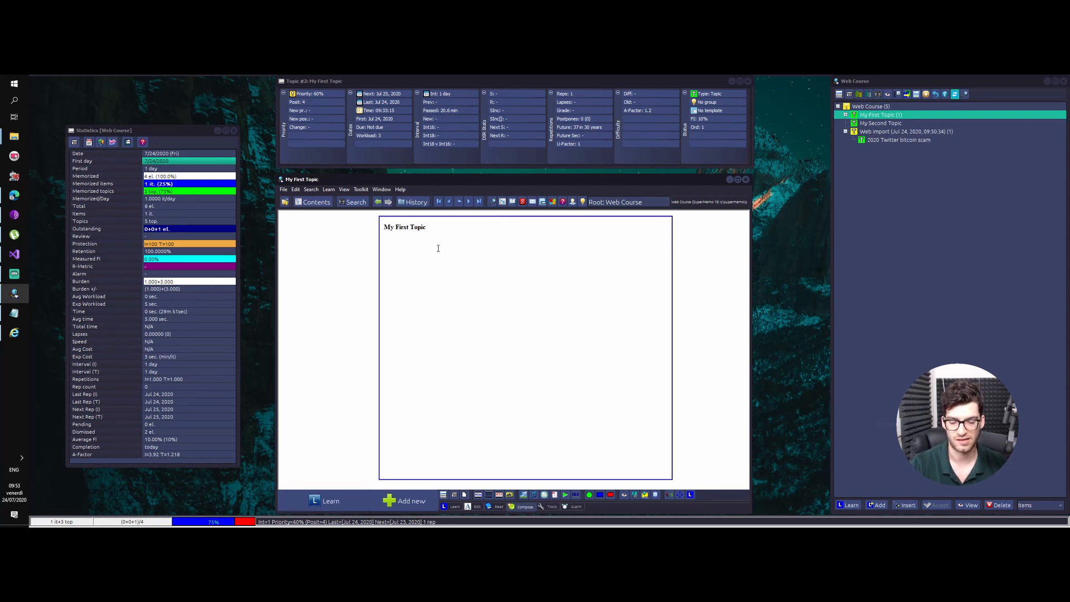
key(Escape)
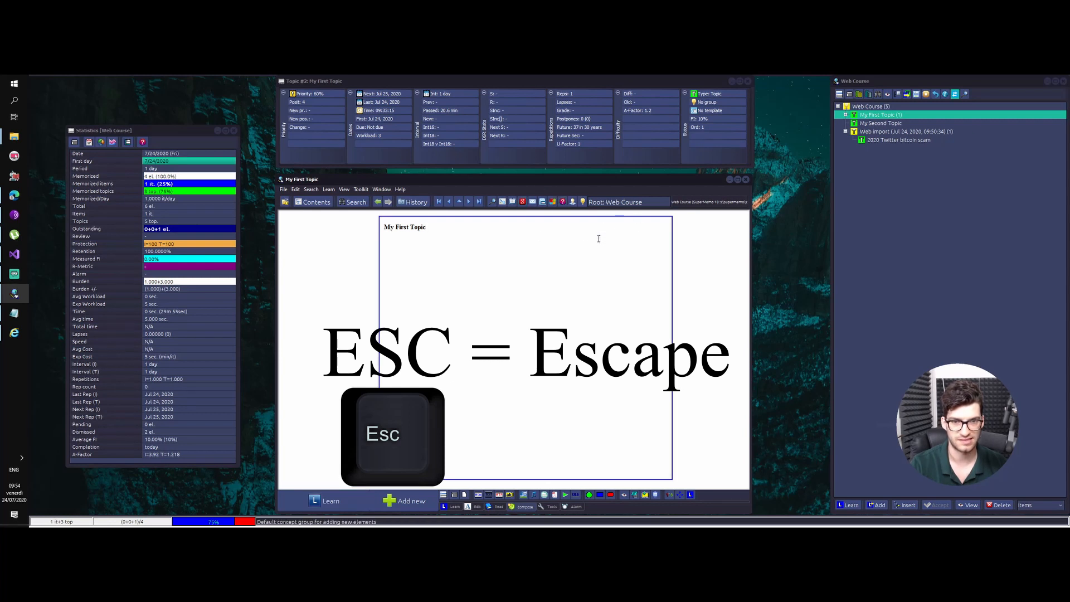
key(Escape)
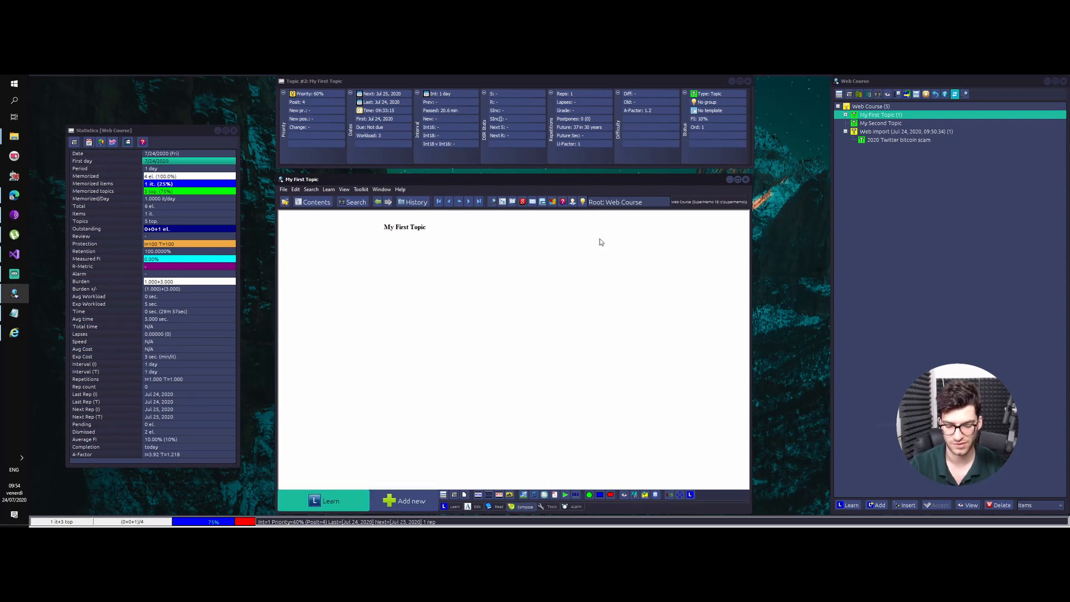
Open My First Topic's HTML source in Notepad beside its title and examine the opening and closing STRONG tags.
key(ctrl+shift+F6)
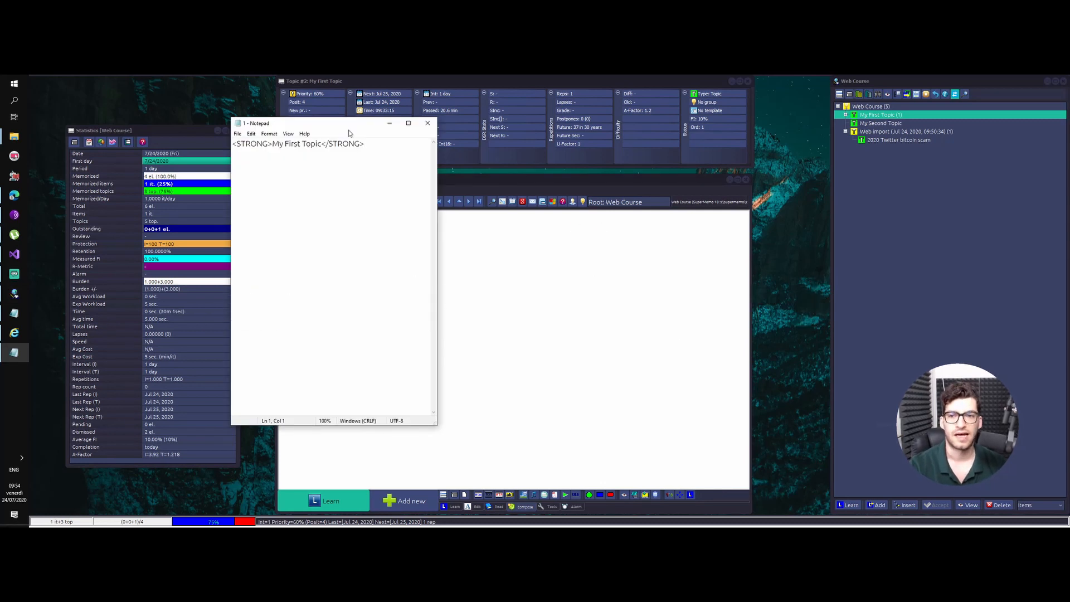
drag(337, 125, 569, 220)
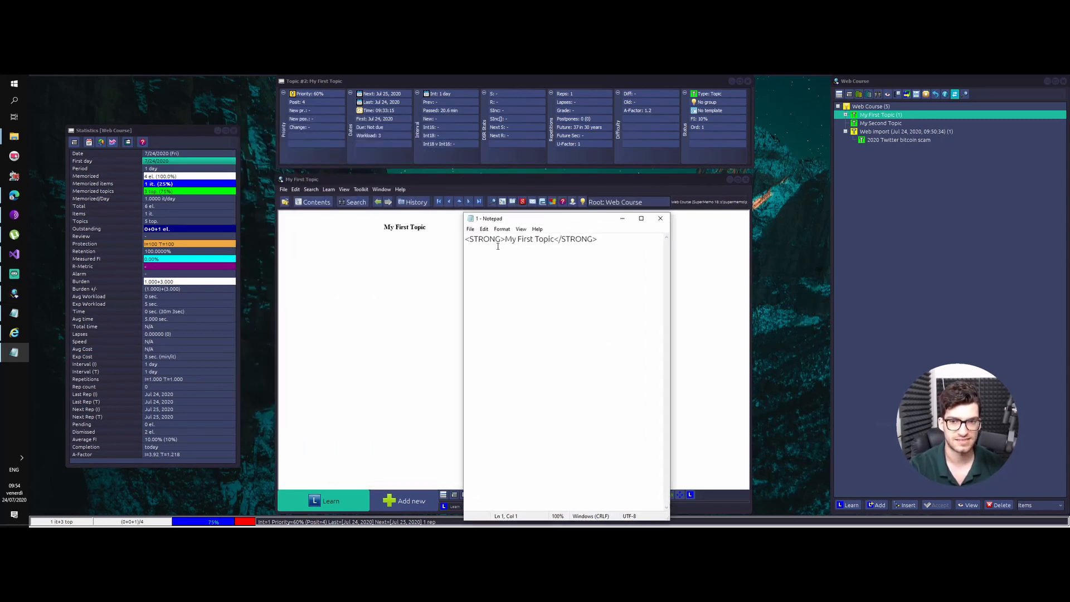
drag(505, 239, 461, 235)
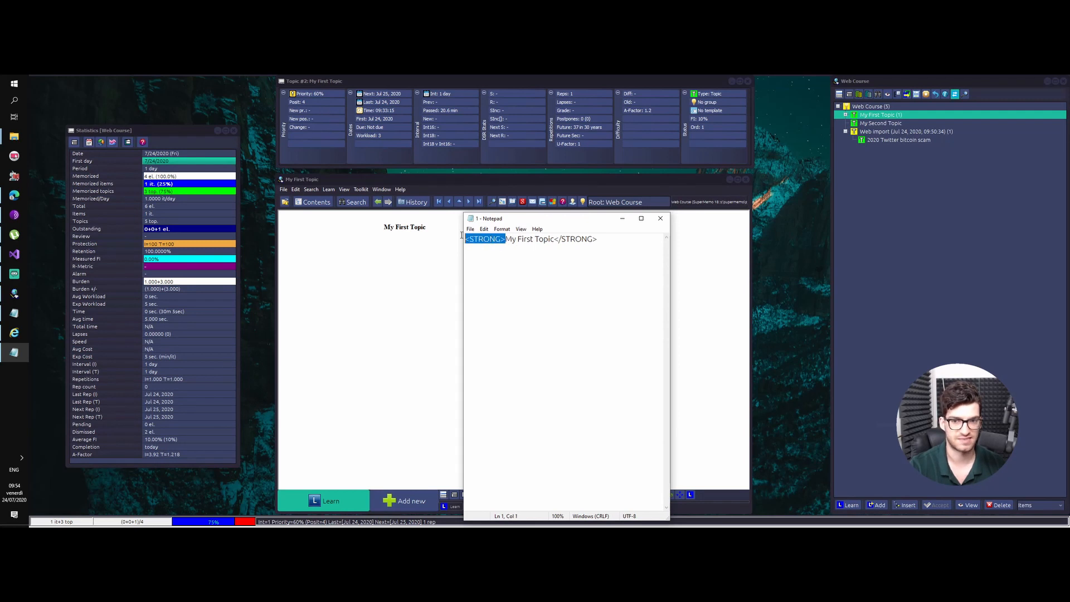
drag(554, 239, 597, 239)
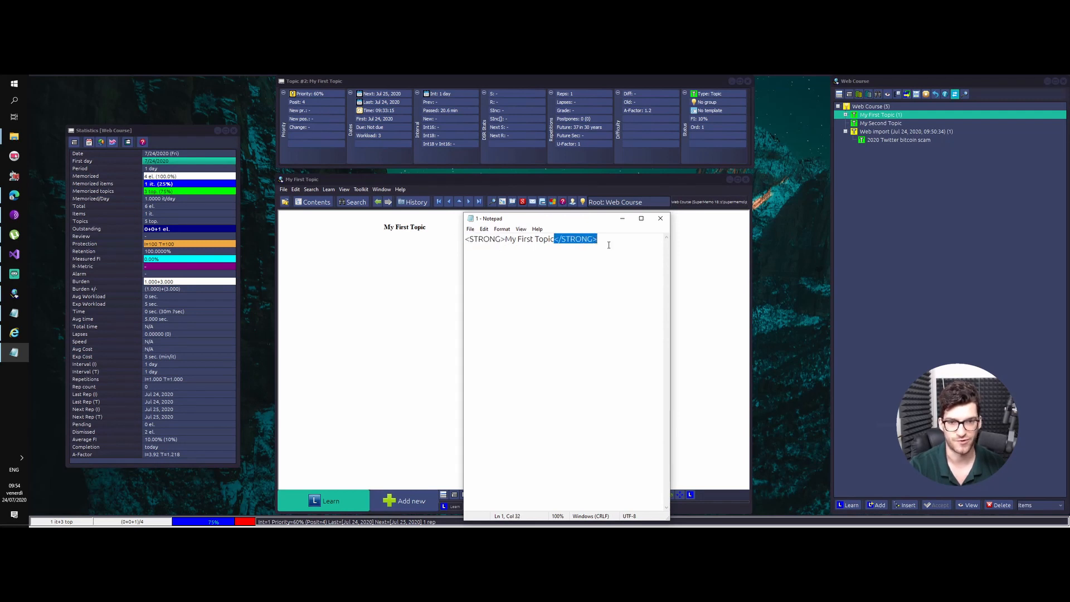
Add a second line reading "<u>Underlined stuff</u>" to the topic's HTML source, save it, and close the source file.
click(639, 250)
key(Return)
text(<u>)
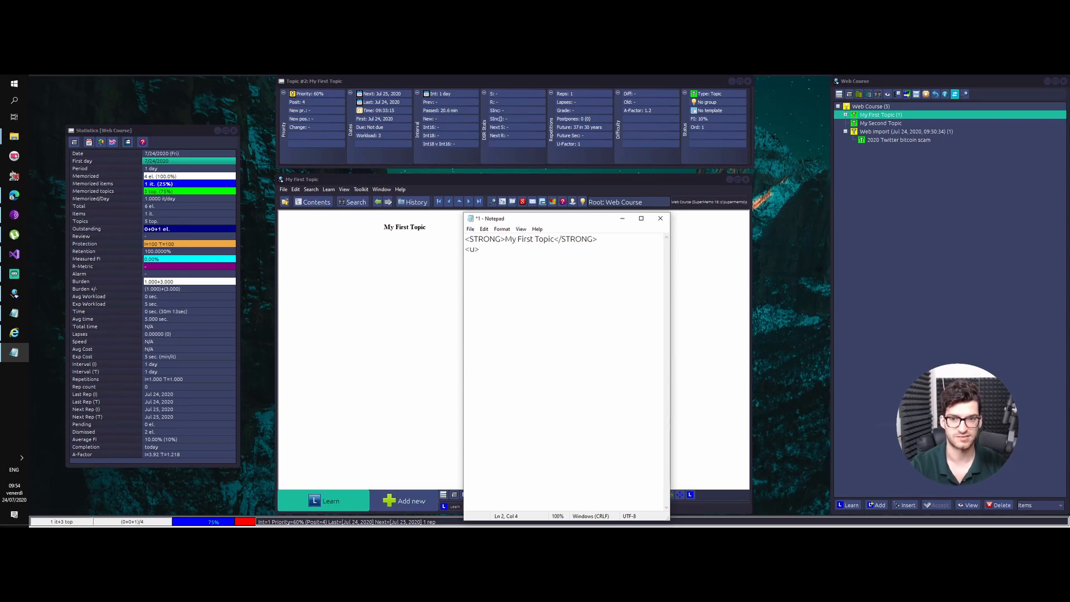
text(Underli)
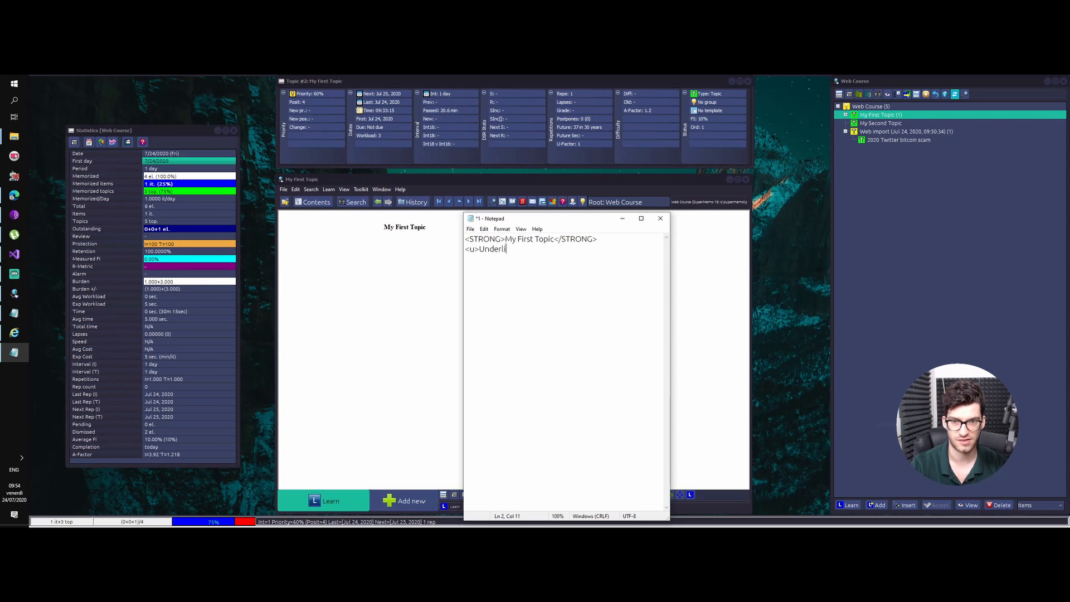
text(ned stuff</u>)
key(ctrl+s)
click(668, 221)
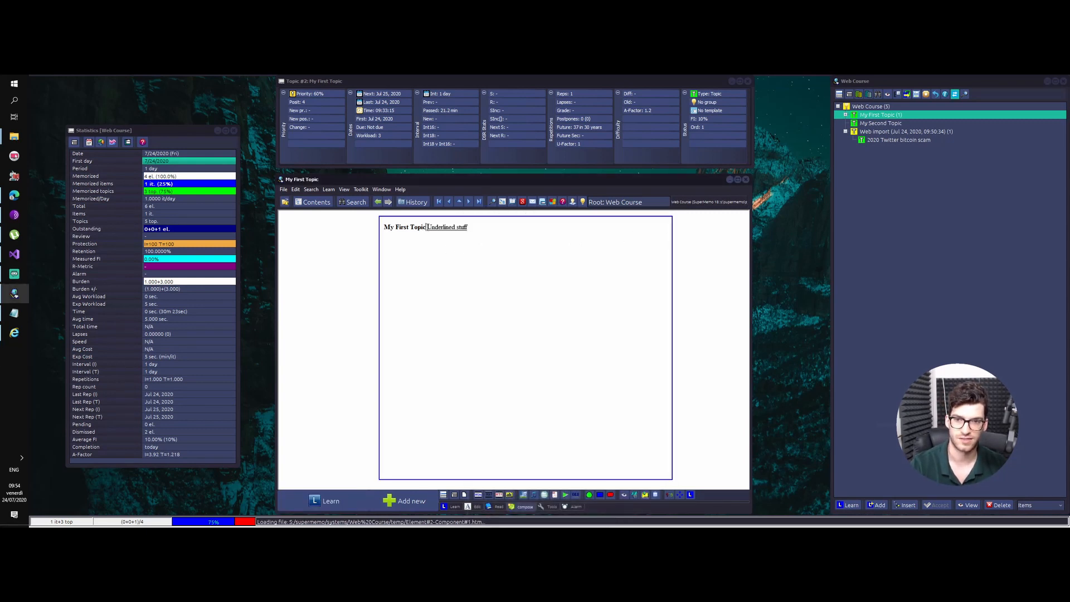
Reopen the topic's HTML source, insert a <p> tag before the underlined text, then save and close the file.
key(ctrl+shift+F6)
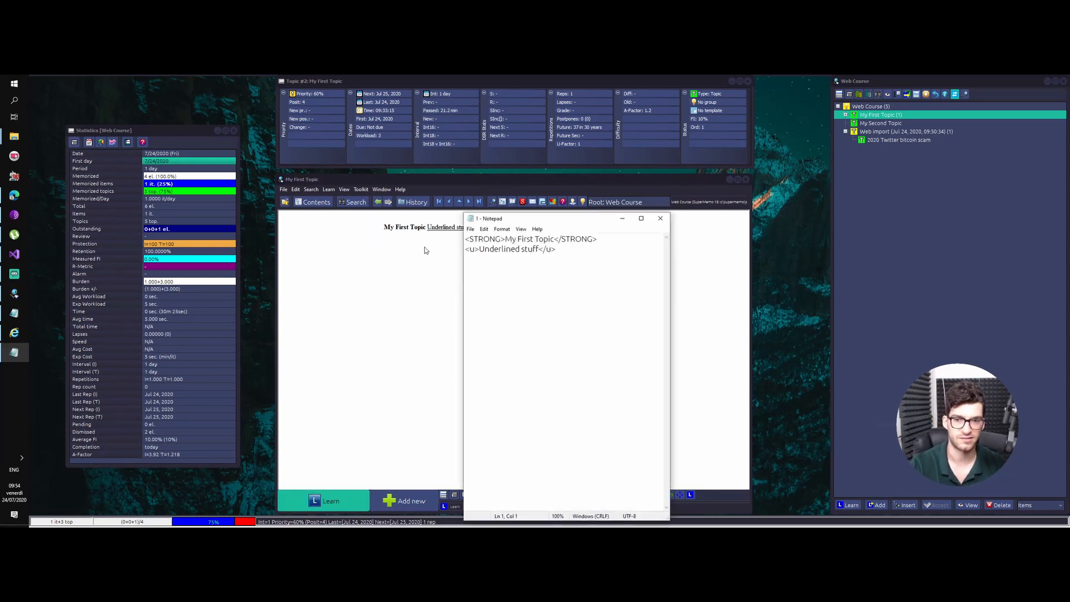
click(463, 248)
text(<)
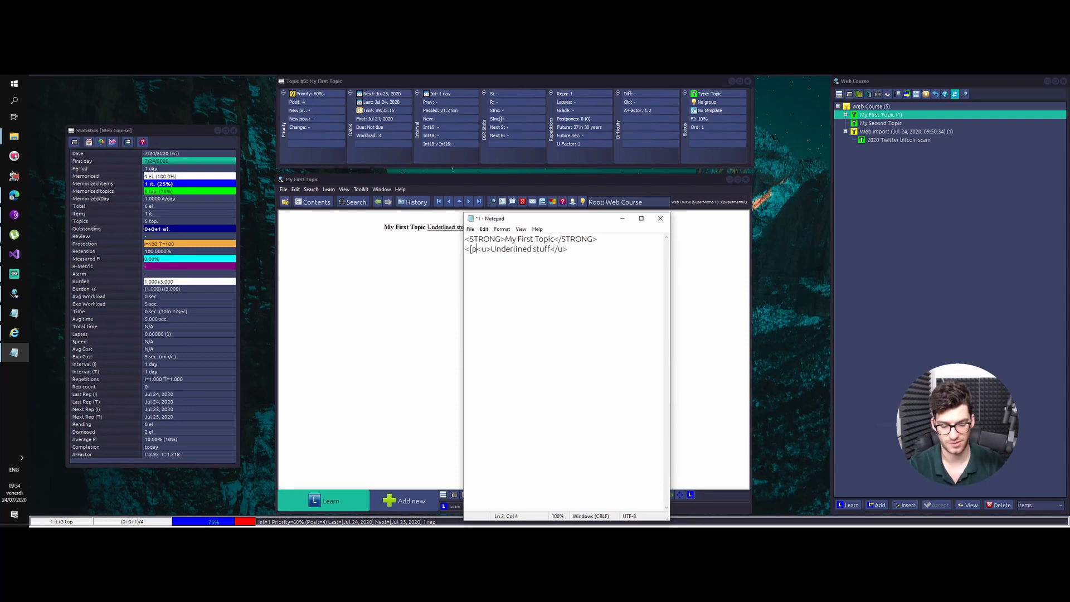
text(p>)
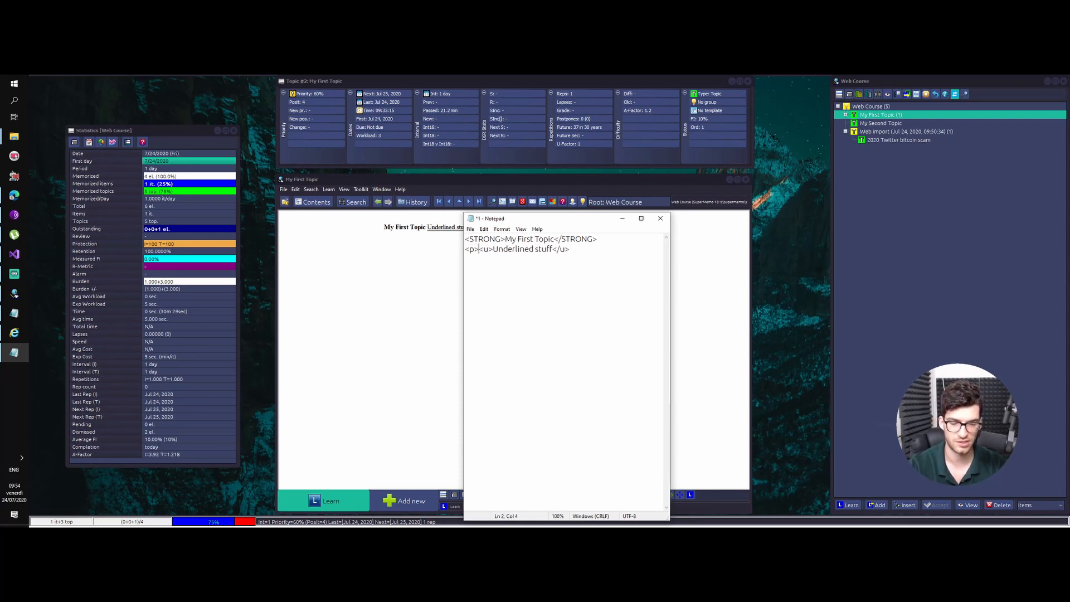
key(ctrl+s)
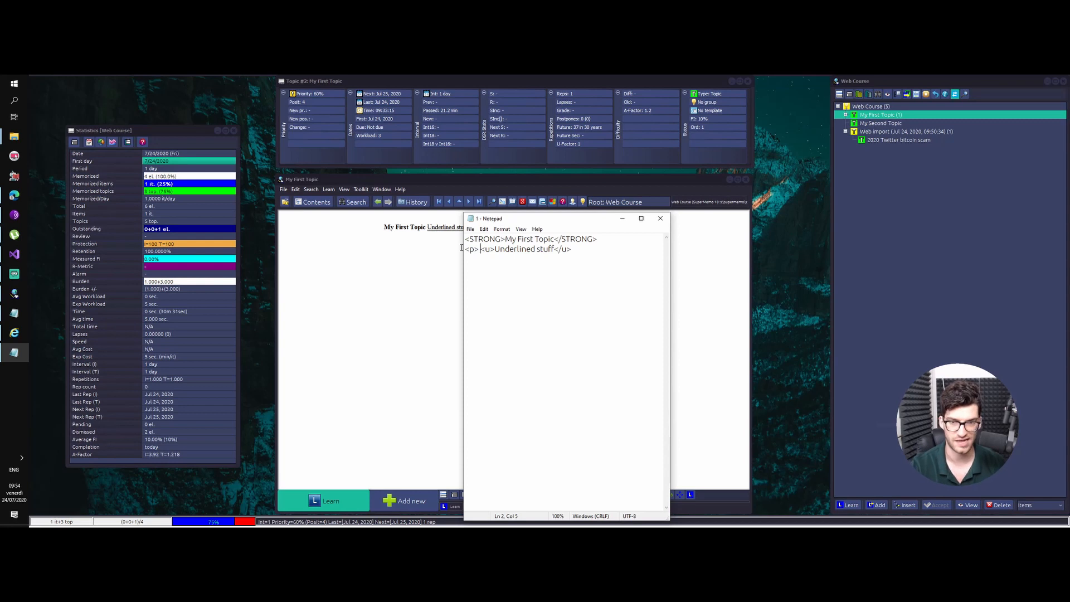
click(660, 218)
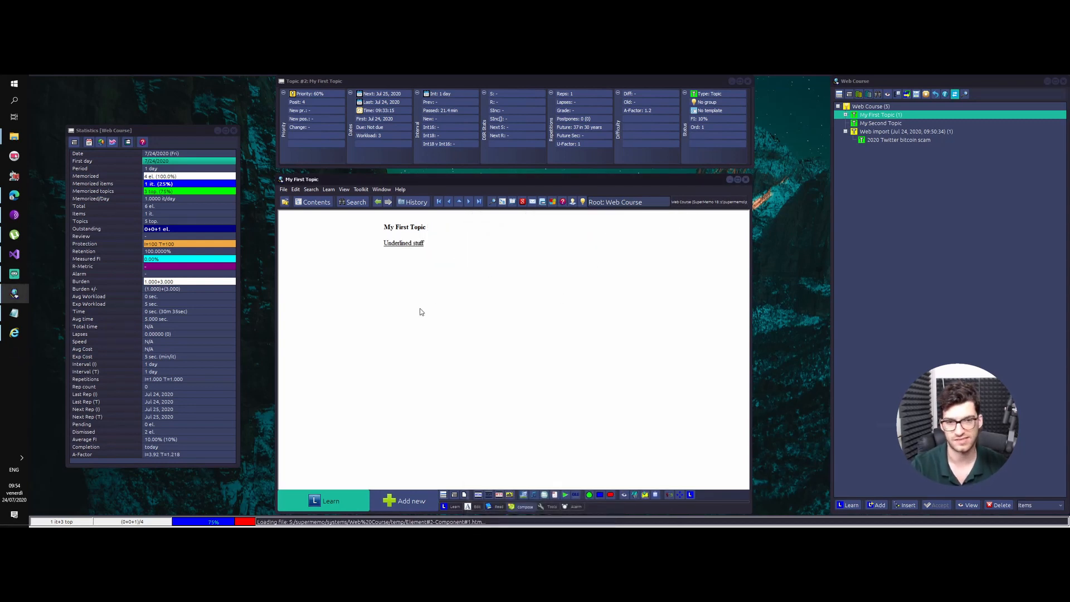
Enter the topic's text component, select both lines of text, and return the topic to presentation mode.
click(450, 280)
drag(431, 255, 376, 227)
key(Escape)
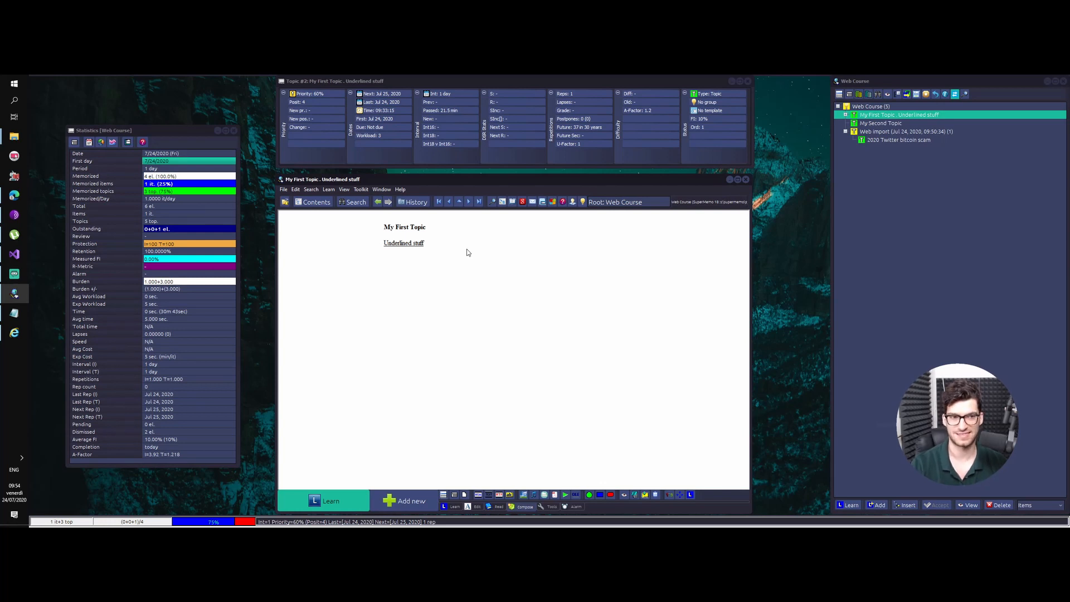
Open the 2020 Twitter bitcoin scam article and examine the stylesheet commands available for its text component.
click(887, 140)
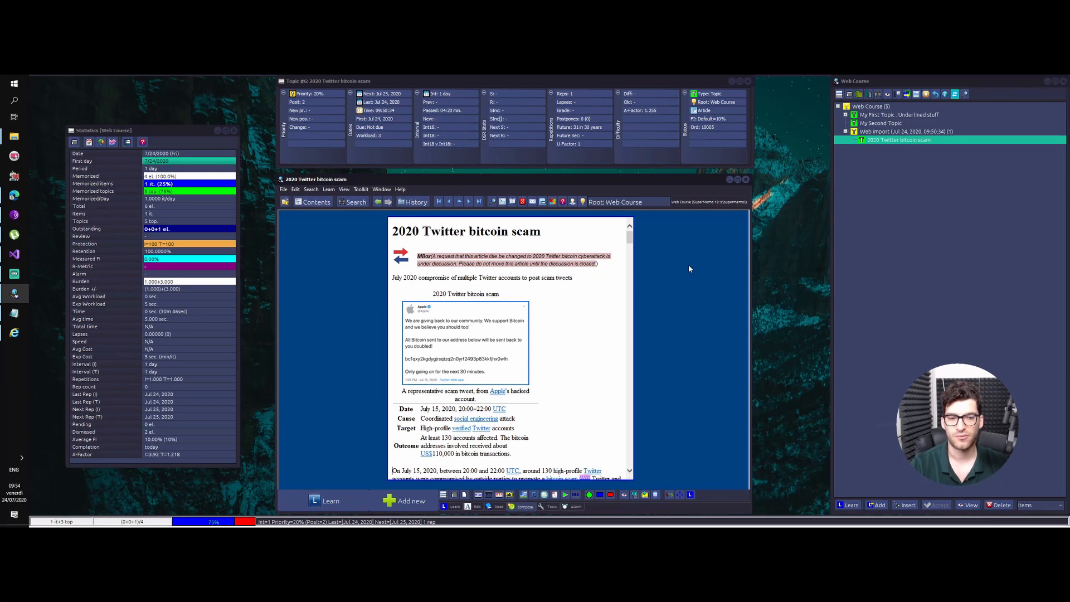
right_click(689, 265)
click(680, 313)
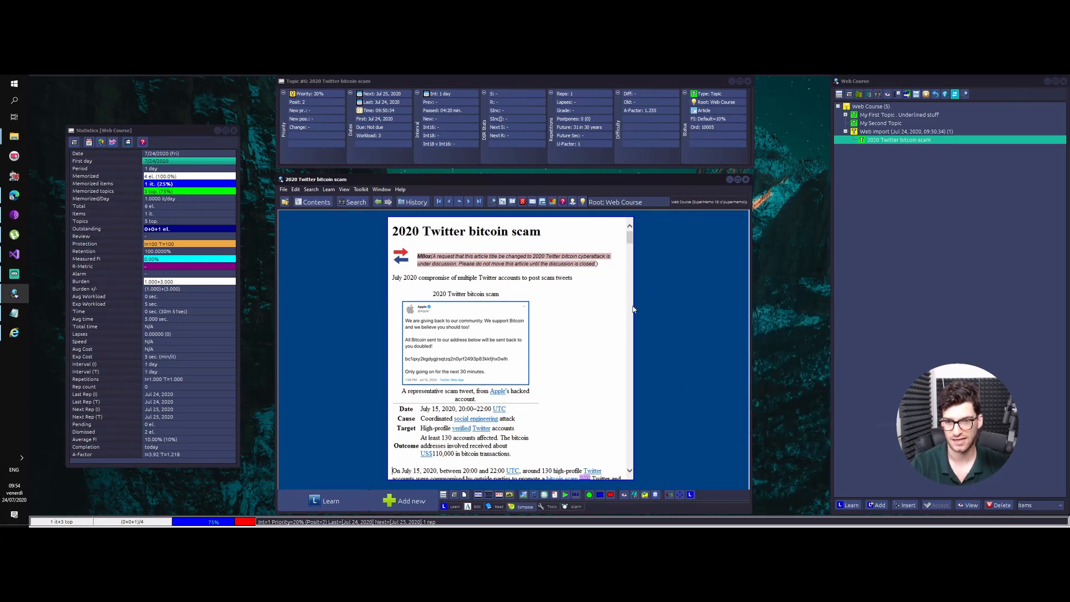
right_click(612, 308)
mouse_move(612, 312)
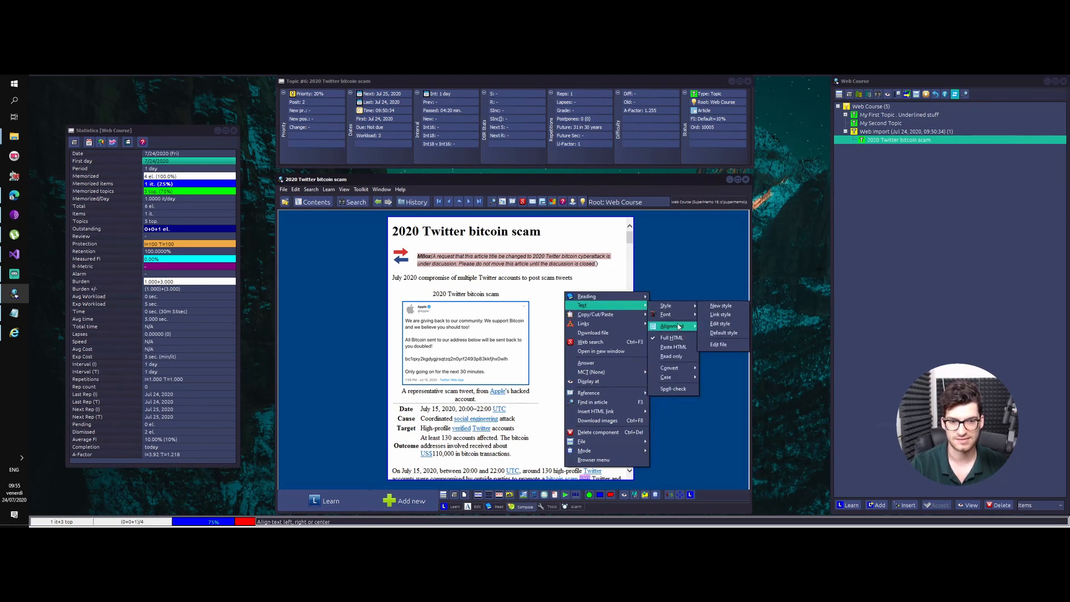
mouse_move(666, 306)
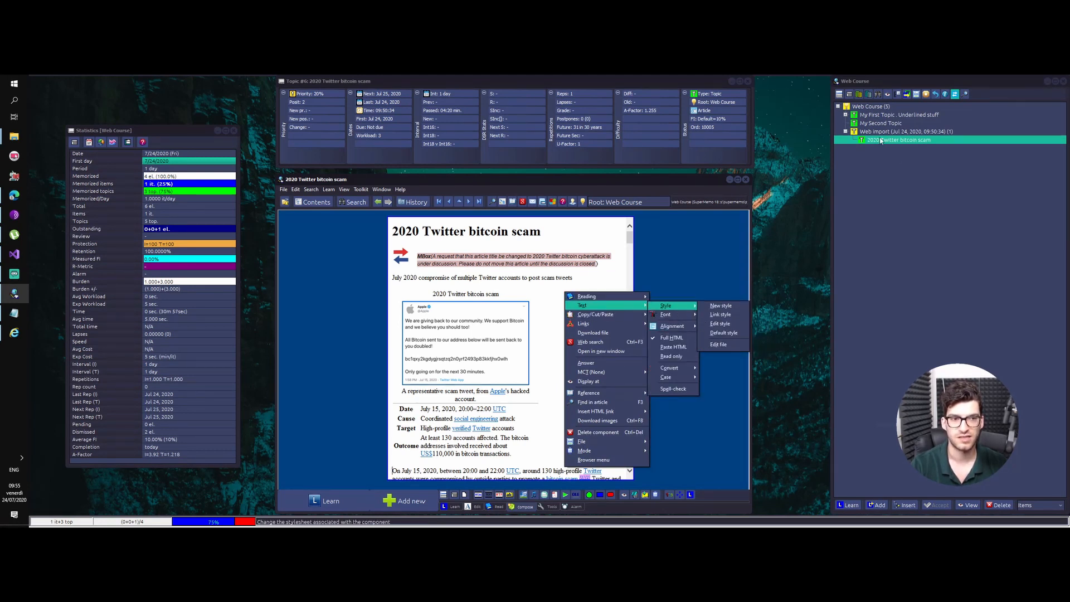
click(616, 243)
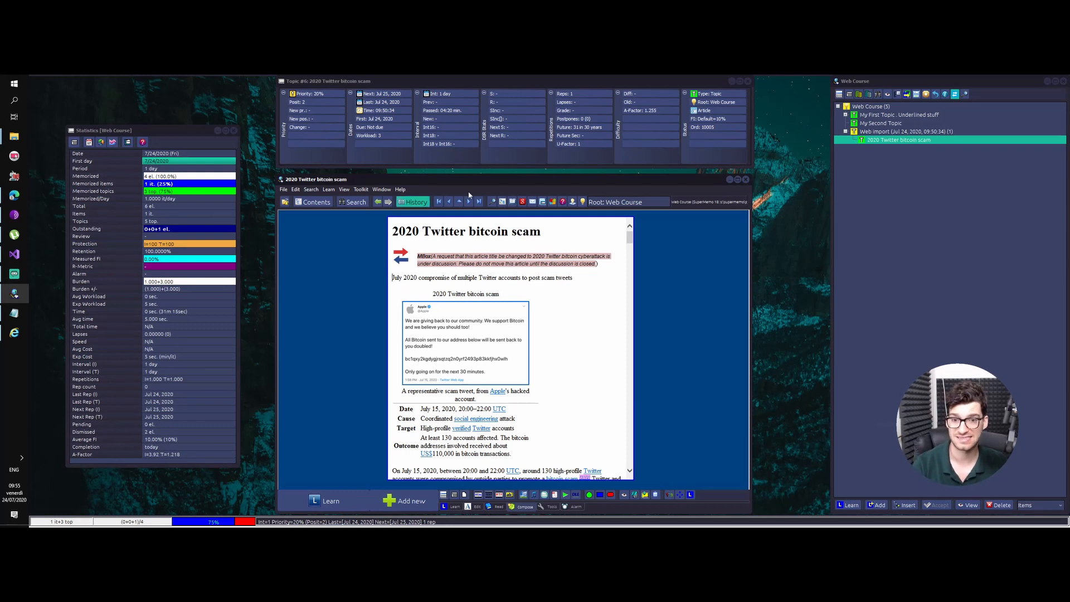
Create a new stylesheet named "Dark Style" for the article's text component and accept its default settings.
right_click(530, 275)
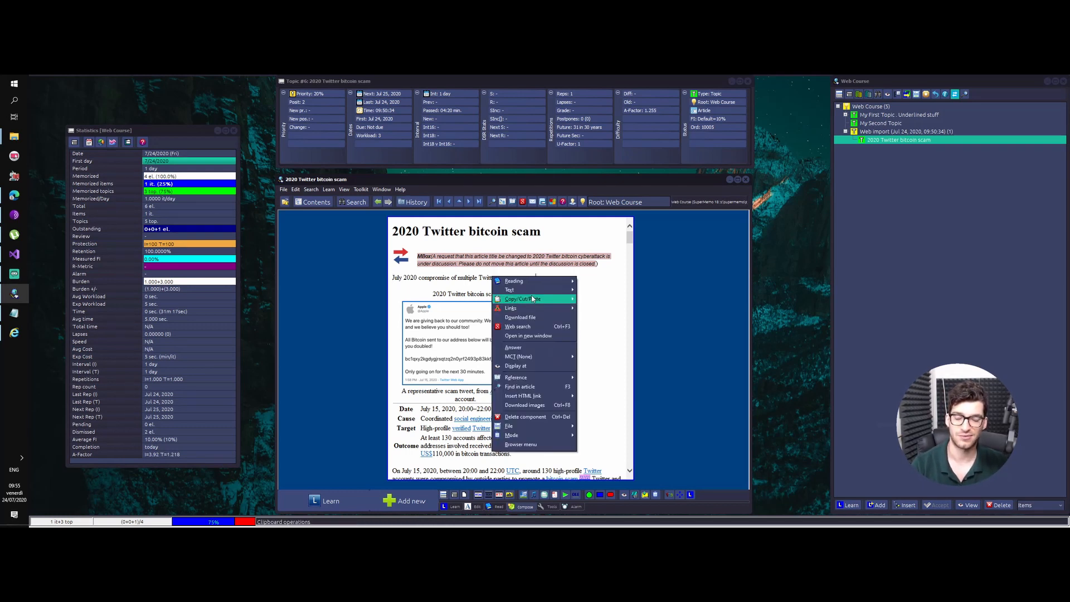
mouse_move(524, 293)
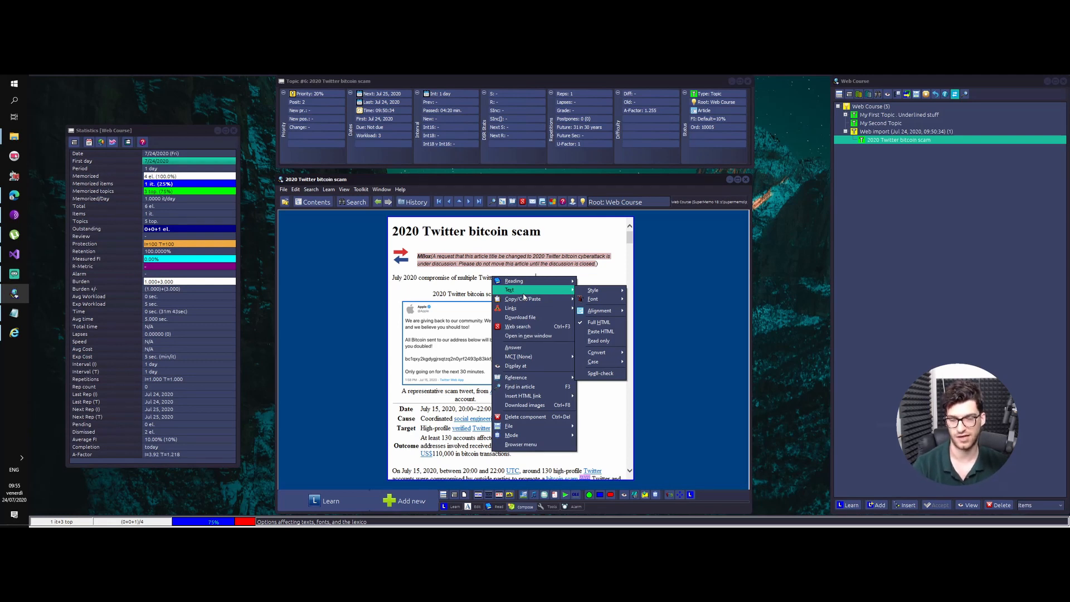
mouse_move(594, 290)
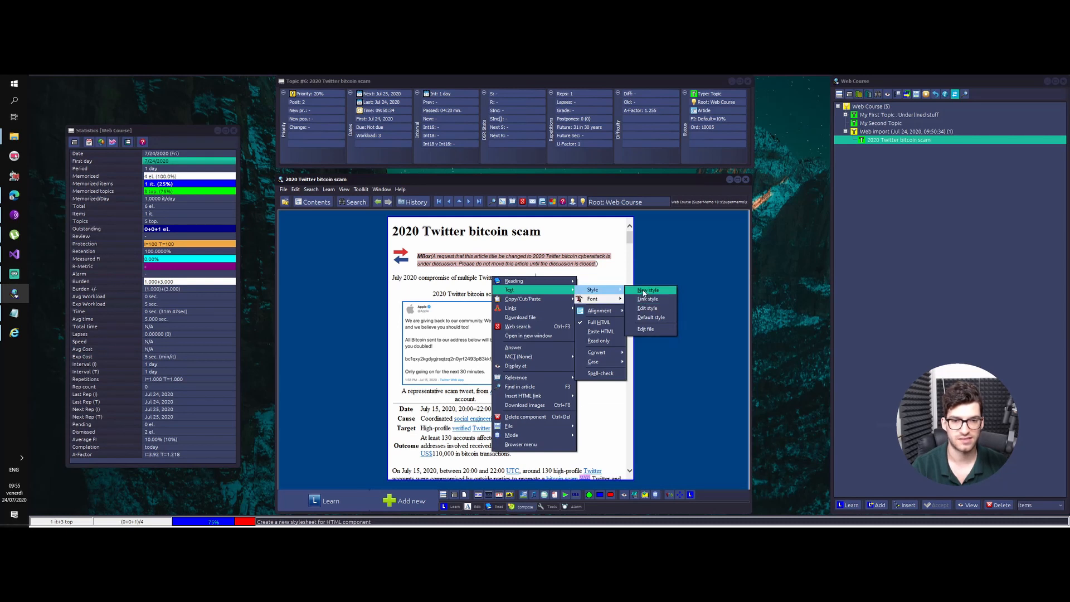
click(648, 290)
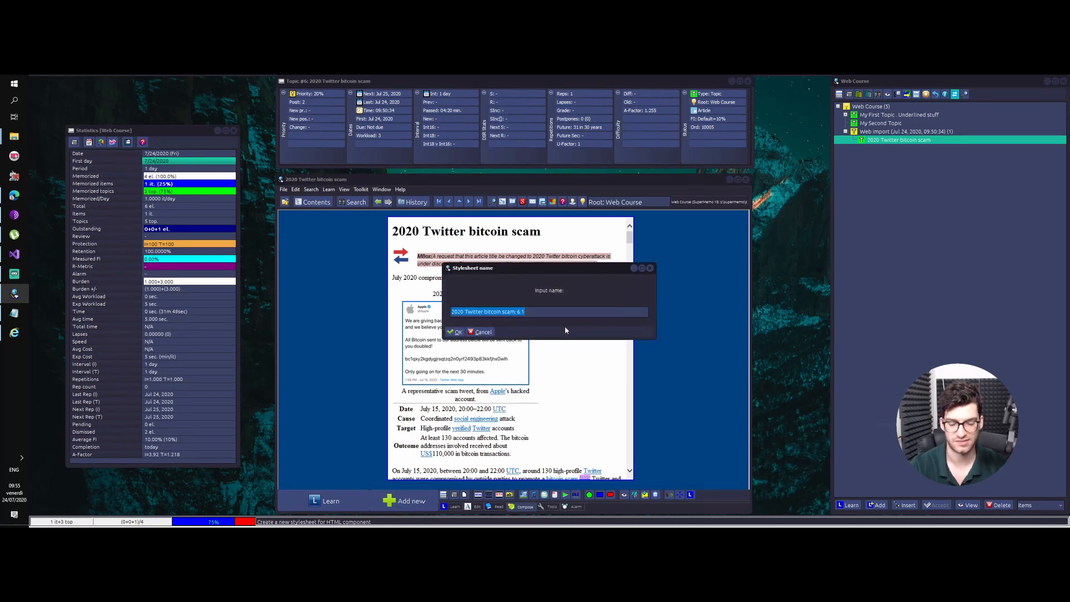
text(Dark Style)
key(Return)
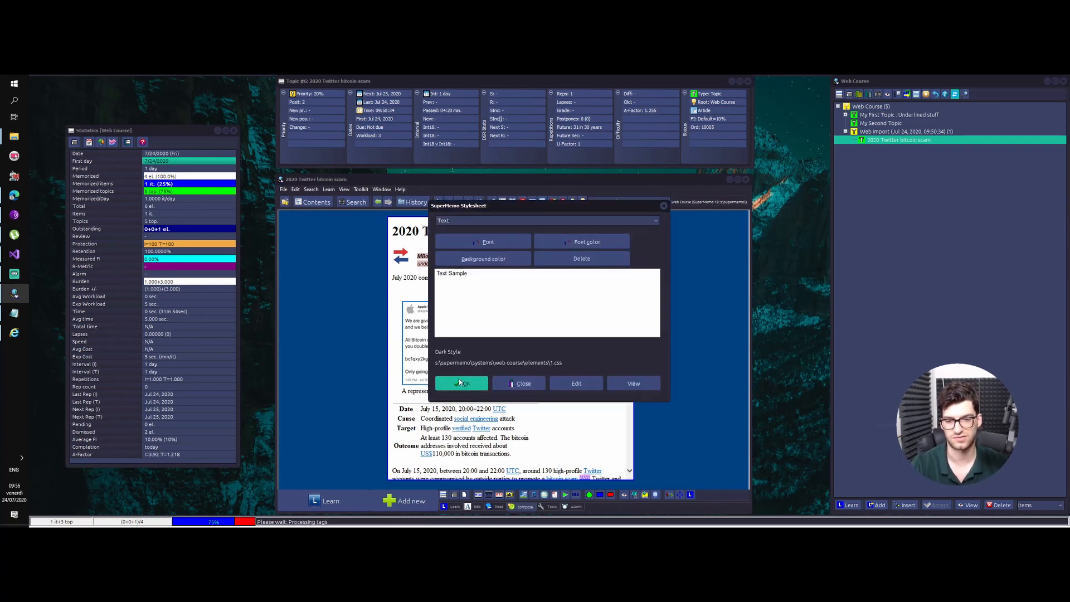
click(461, 383)
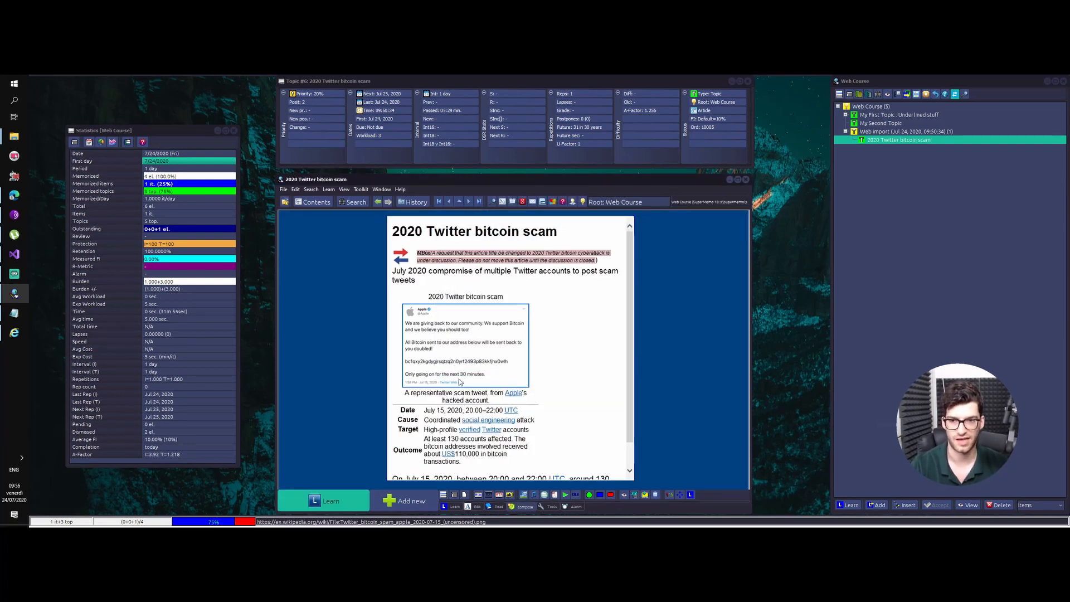
Locate the Style registry among the collection's other registries.
click(319, 190)
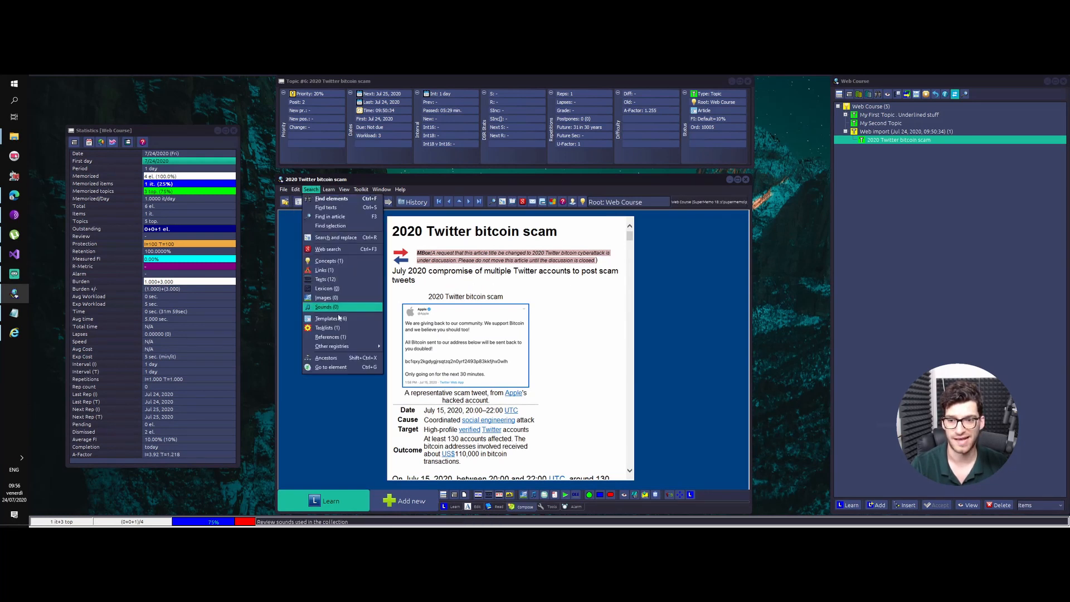
click(412, 285)
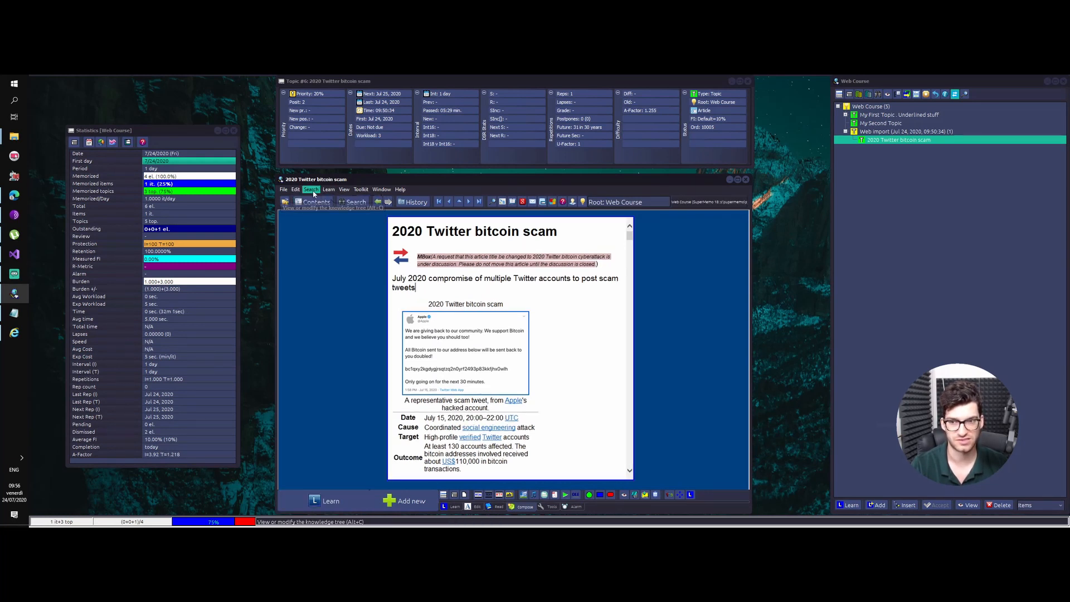
click(313, 190)
mouse_move(345, 347)
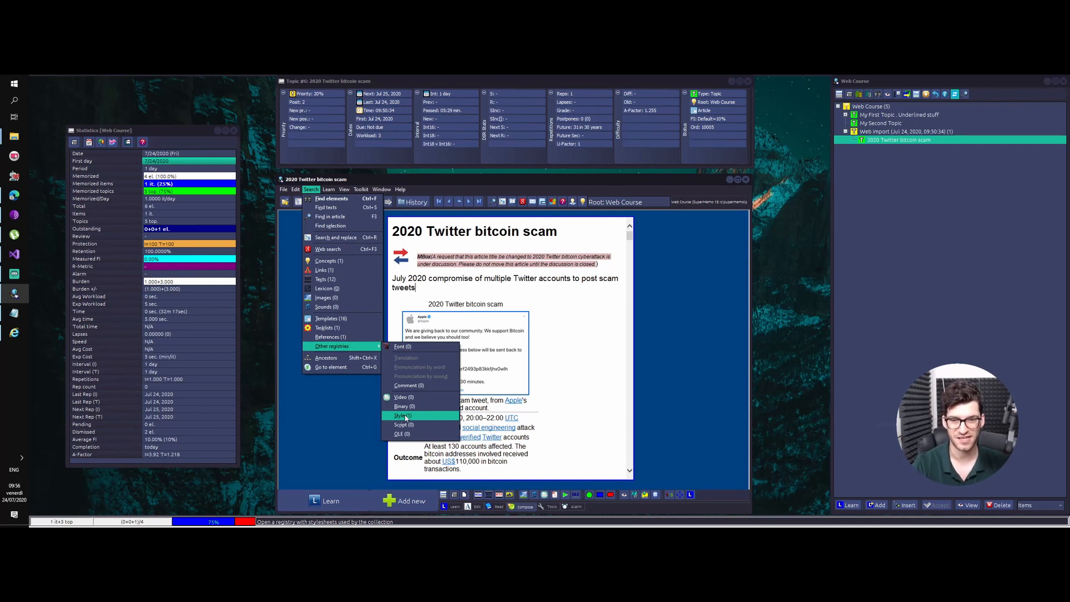
click(444, 279)
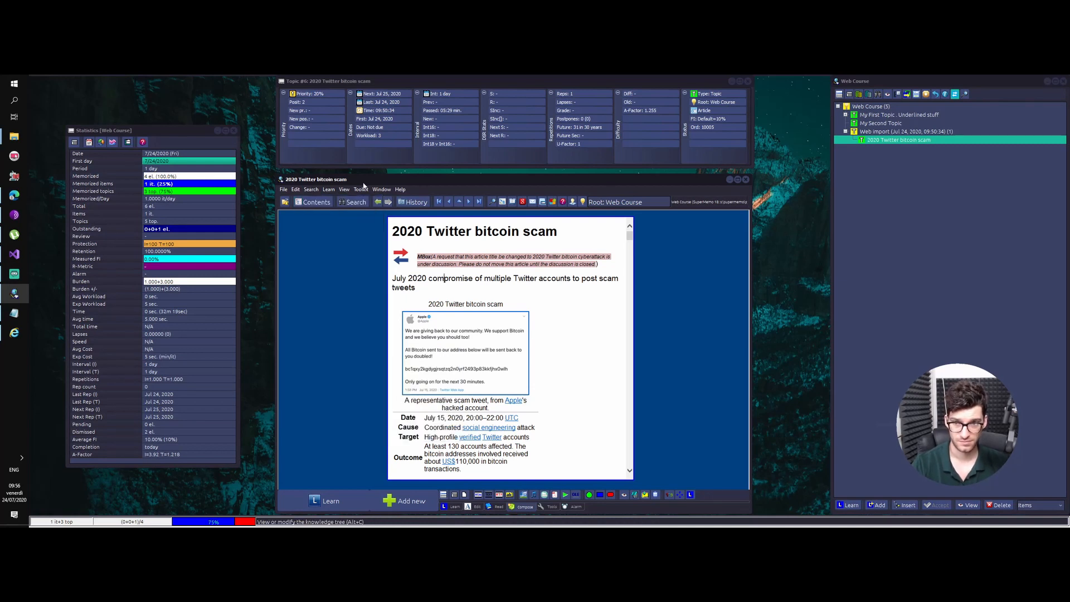
click(311, 190)
click(351, 338)
key(Escape)
Open the collection's Style registry and display the CSS of the Dark Style entry.
click(311, 190)
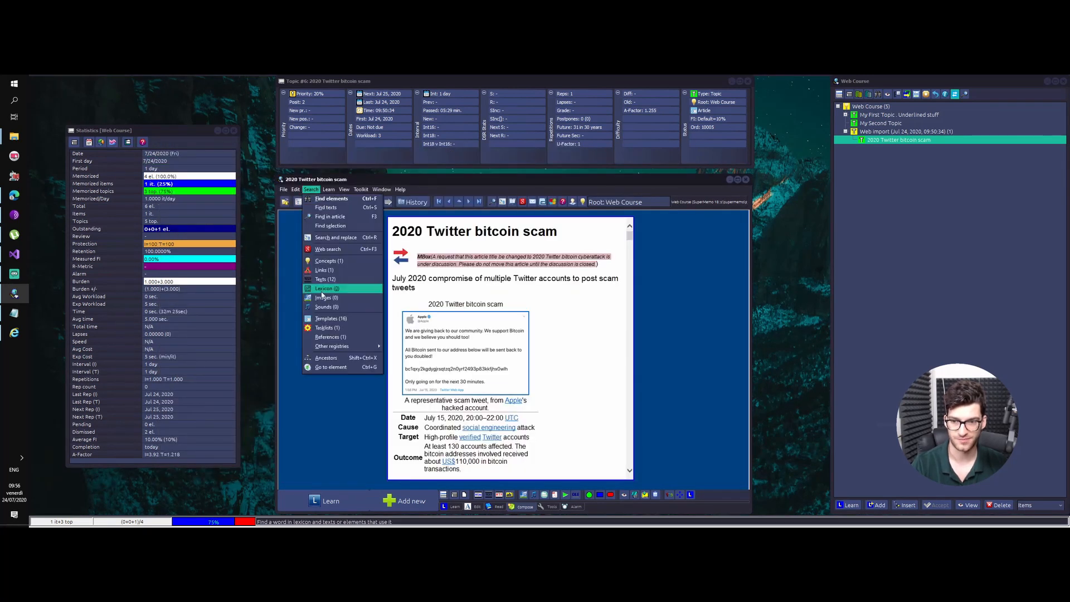
mouse_move(359, 347)
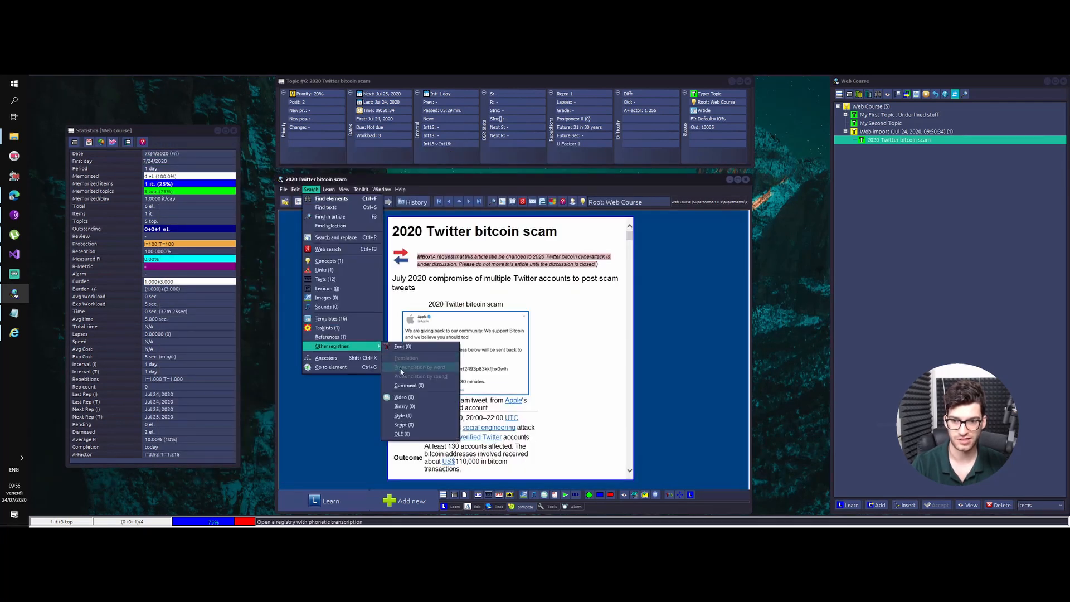
click(400, 416)
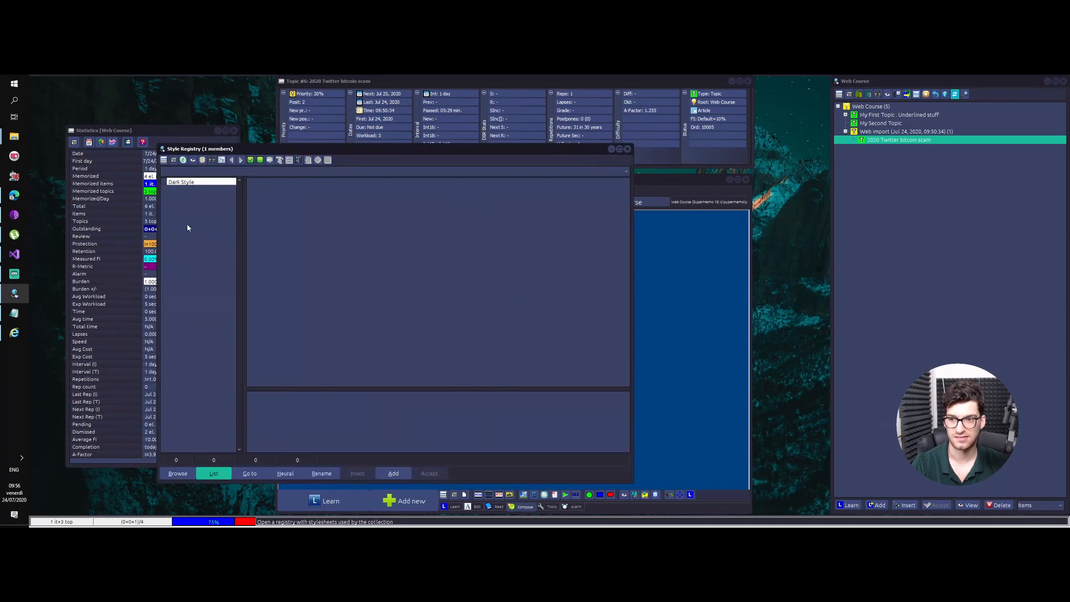
click(195, 182)
Switch to the Dark Style file in Notepad and select its entire CSS text.
click(14, 313)
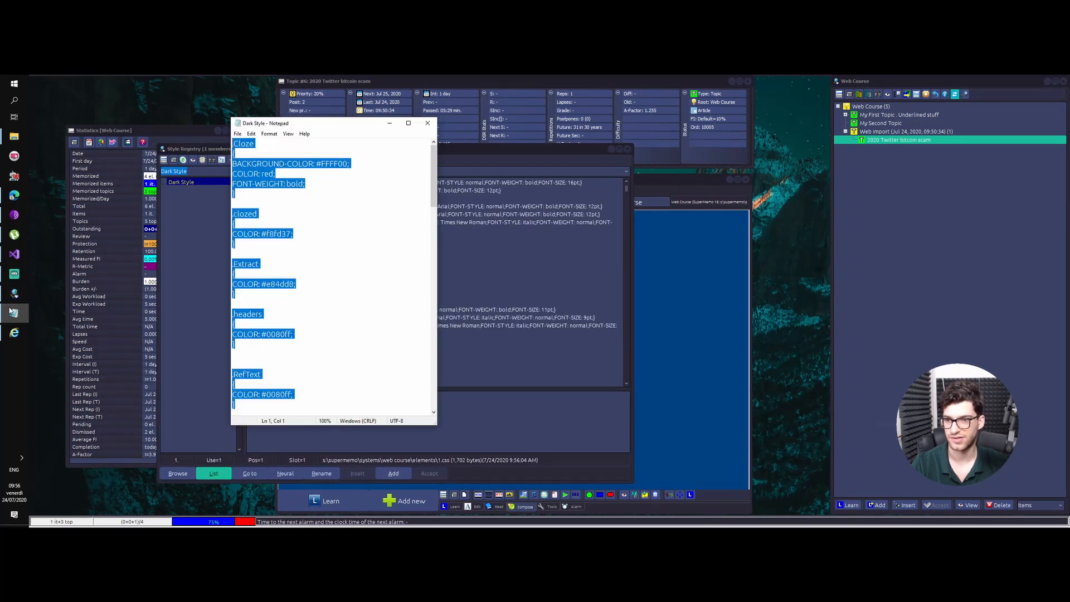
right_click(288, 177)
click(255, 207)
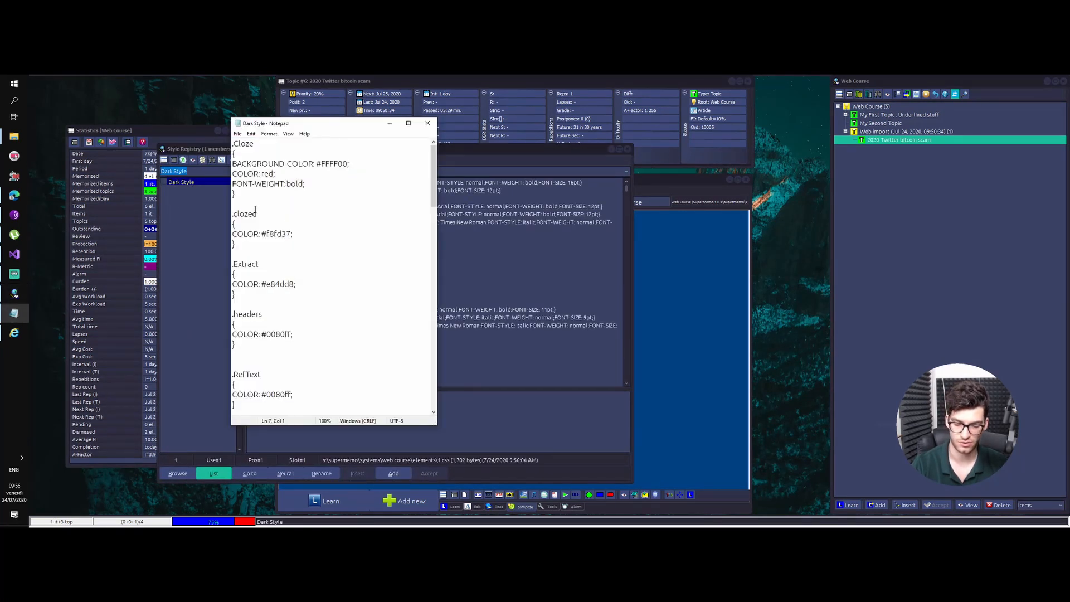
key(ctrl+a)
Return to the Style registry and delete the entire default CSS of the Dark Style entry.
click(459, 241)
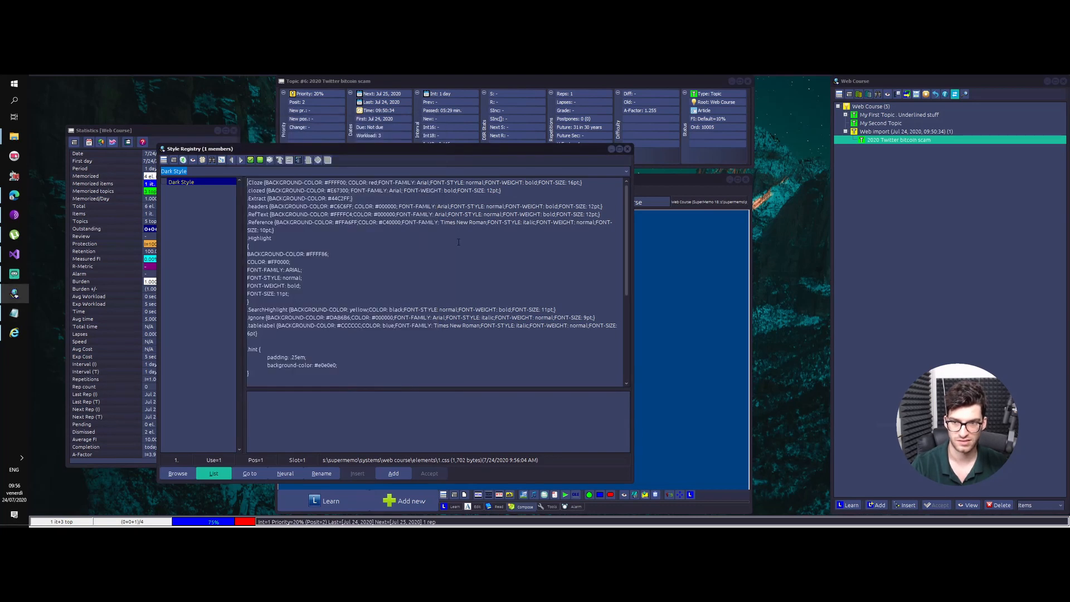
key(alt+a)
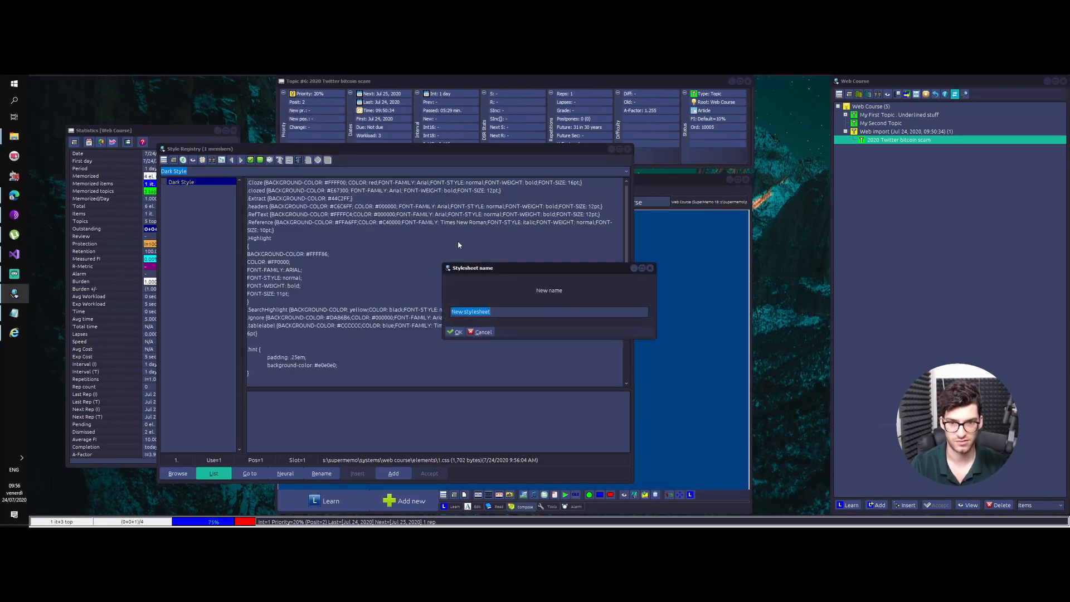
key(Escape)
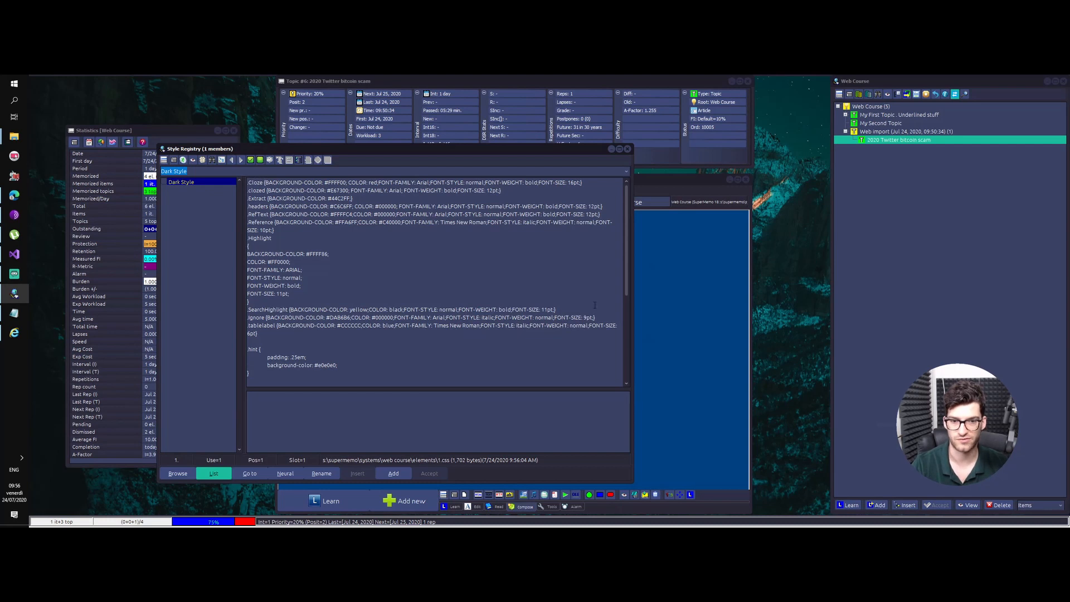
scroll(581, 316, down, 7)
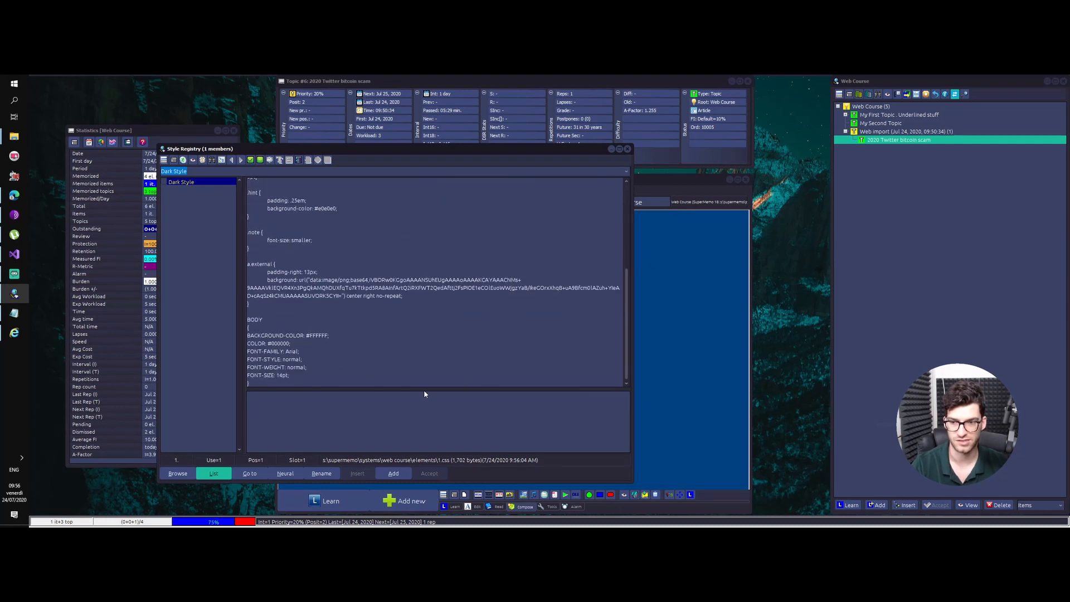
drag(269, 383, 233, 136)
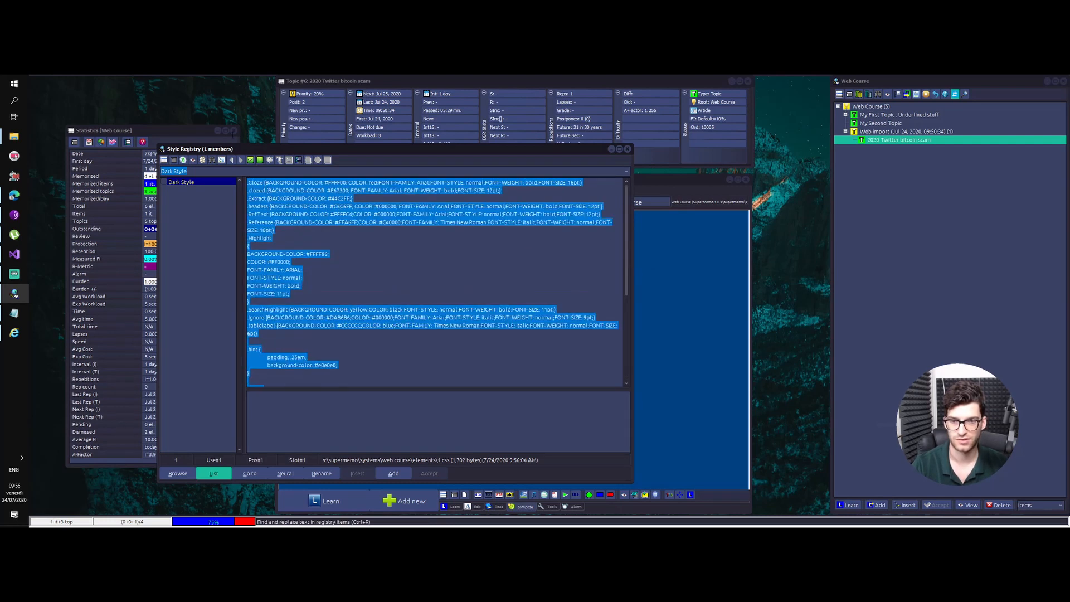
key(Delete)
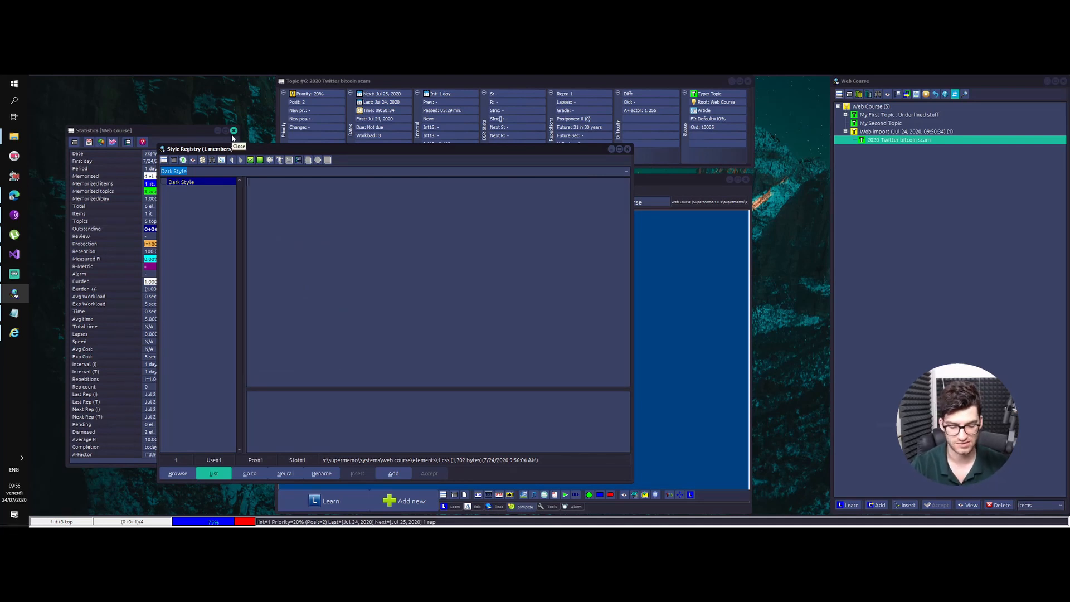
Undo the deletion of the Dark Style entry's default CSS and view the end of its text.
key(ctrl+z)
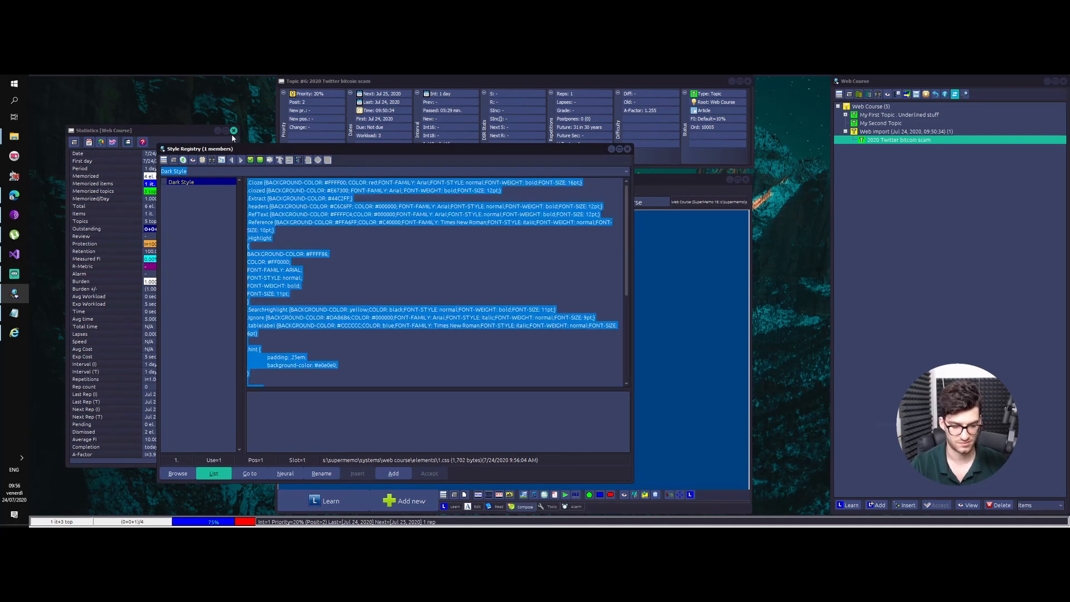
key(Right)
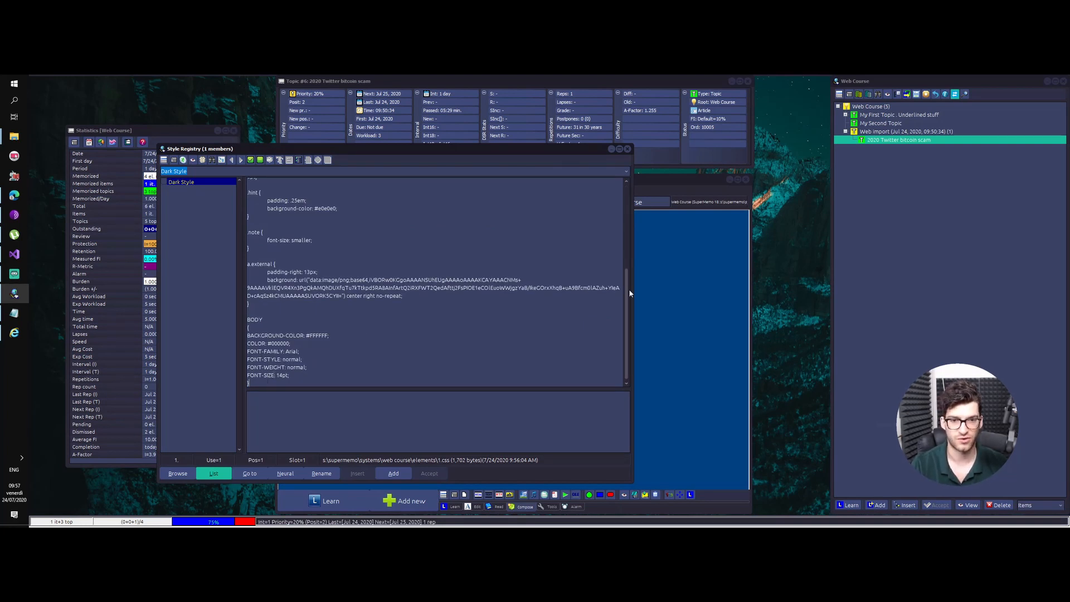
drag(627, 297, 634, 365)
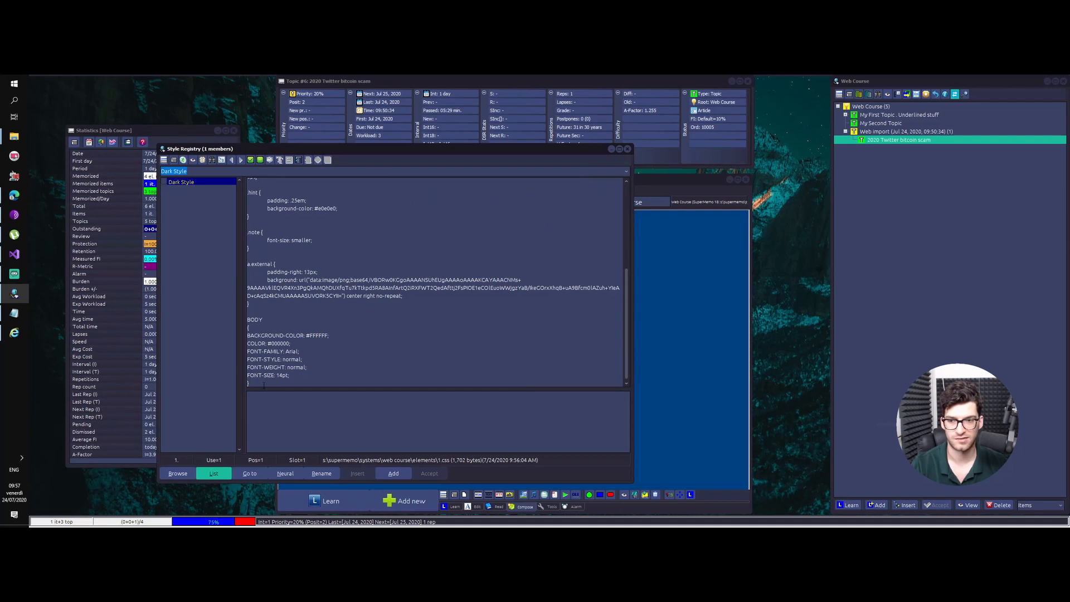
Replace the entire default CSS of the Dark Style entry with the copied dark CSS and close the Style registry.
key(shift+Up)
key(shift+Up)
key(shift+Up)
key(shift+Up)
key(shift+Up)
key(shift+Up)
key(shift+Up)
key(shift+Up)
key(shift+Up)
key(shift+Up)
key(shift+Up)
key(shift+Up)
key(shift+Up)
key(shift+Up)
key(shift+Up)
key(shift+Up)
key(shift+Up)
key(shift+Up)
key(shift+Up)
key(shift+Up)
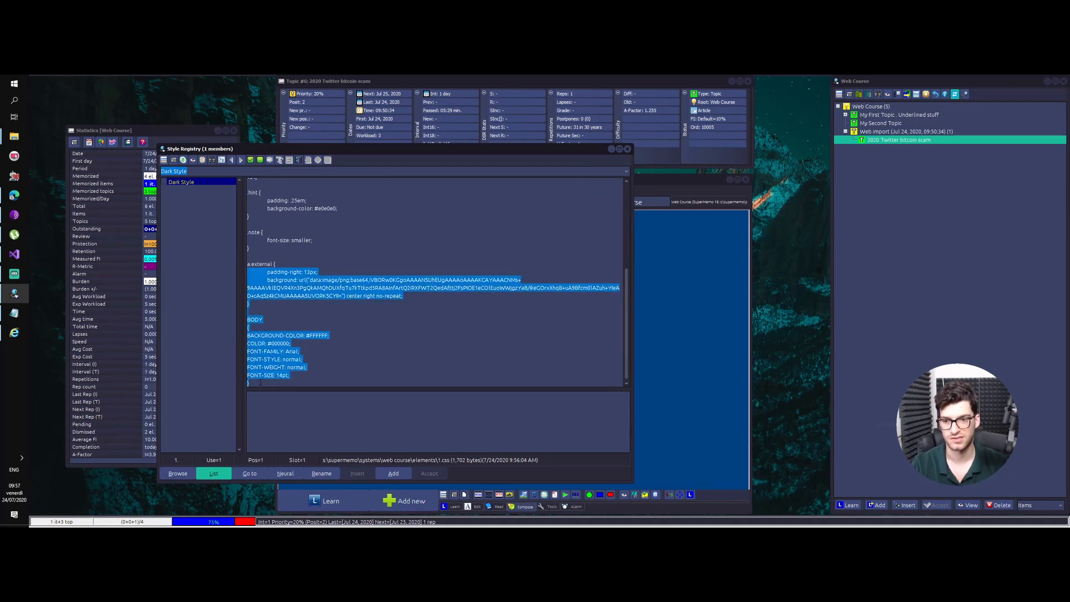
key(shift+Up)
key(shift+Up)
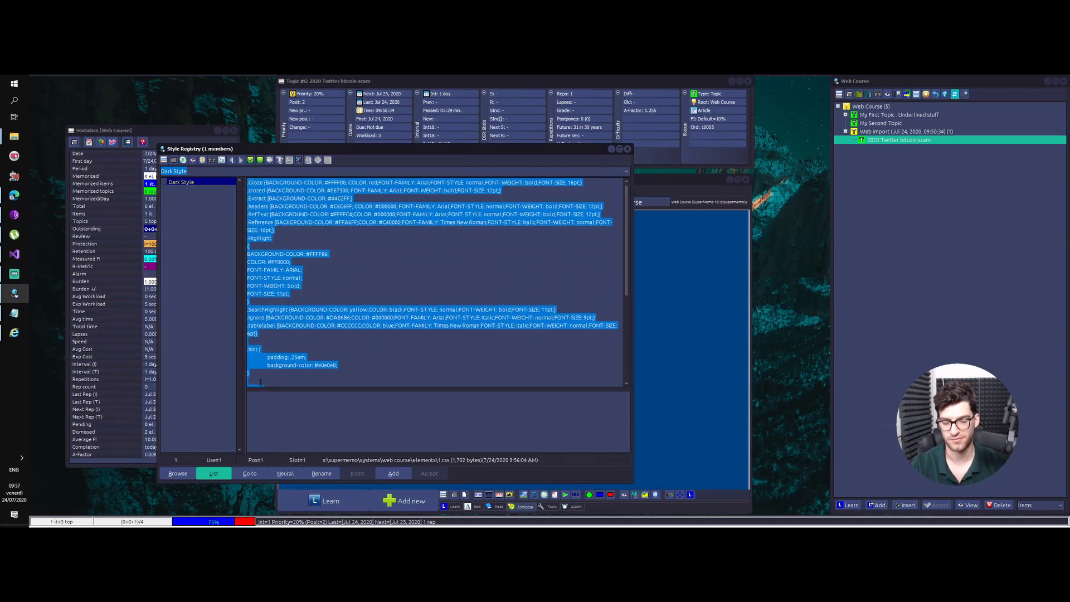
key(Delete)
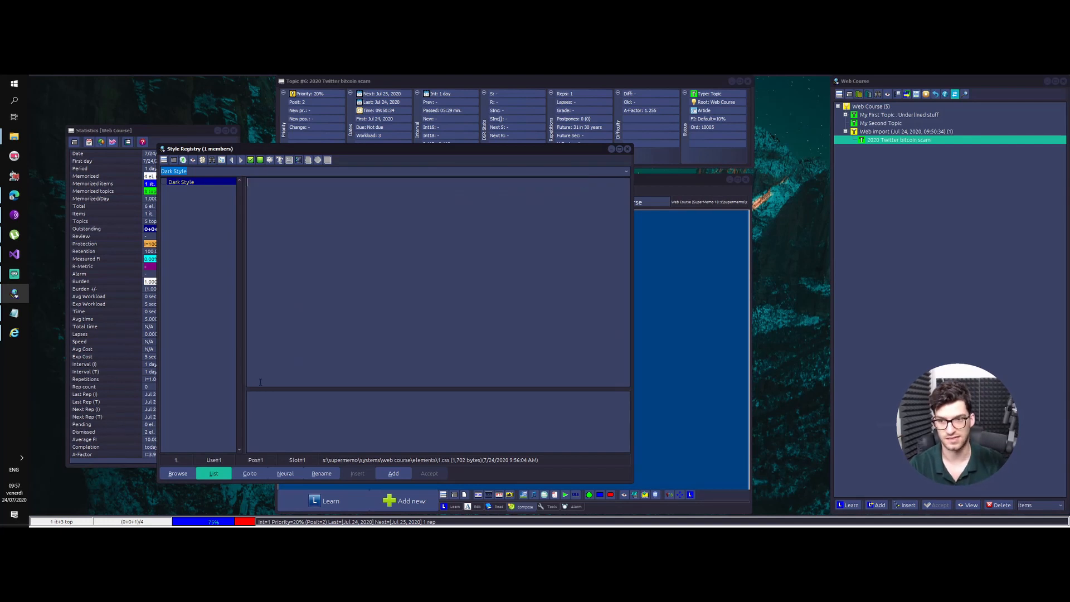
key(ctrl+v)
drag(628, 356, 628, 206)
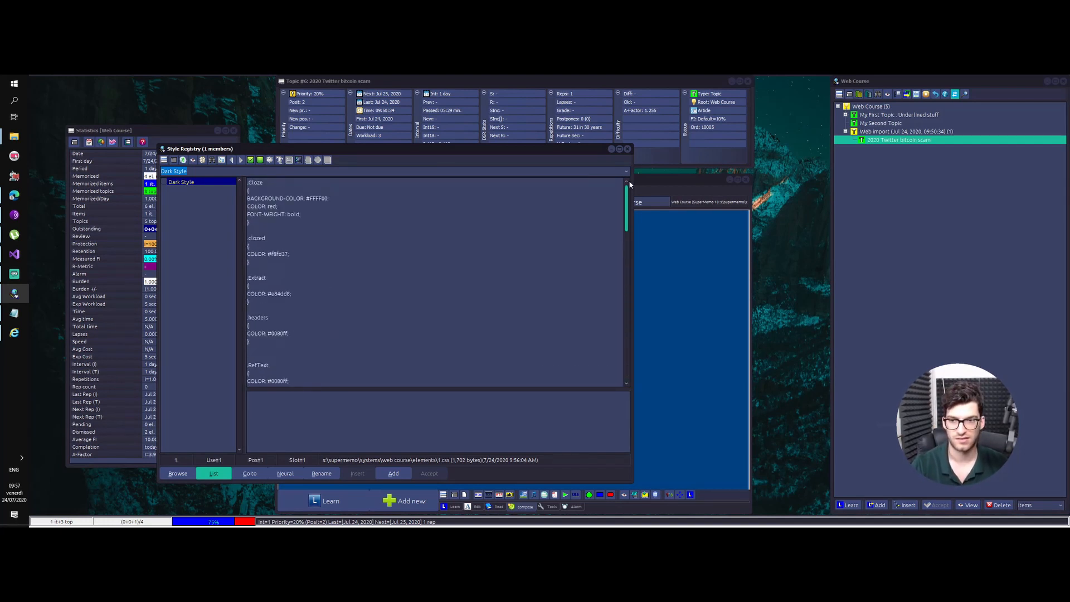
click(629, 149)
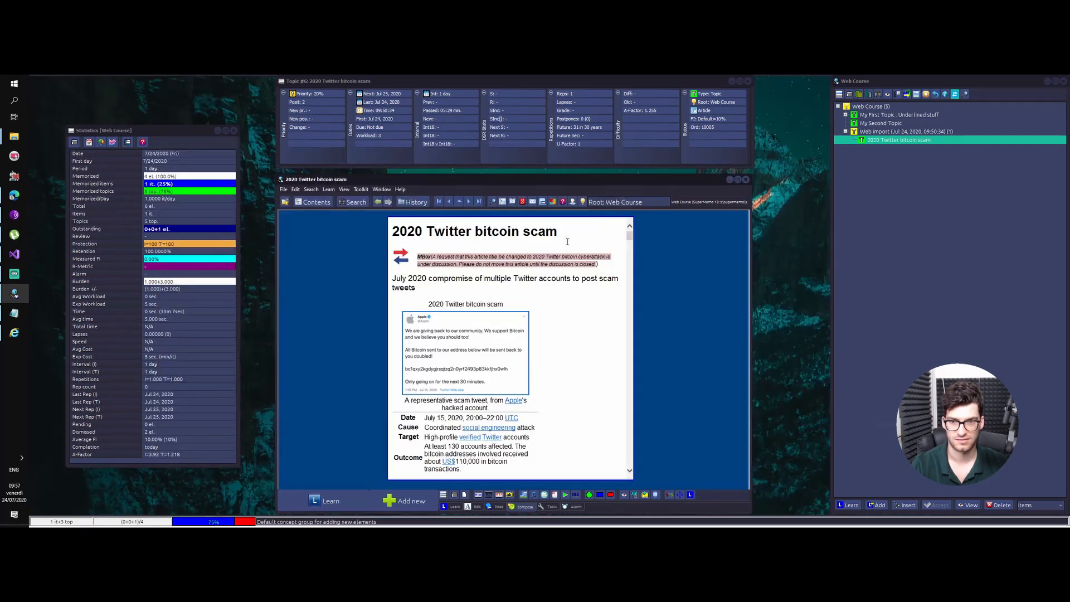
Reload the 2020 Twitter bitcoin scam article and look through its text with the dark stylesheet applied.
click(378, 202)
click(389, 202)
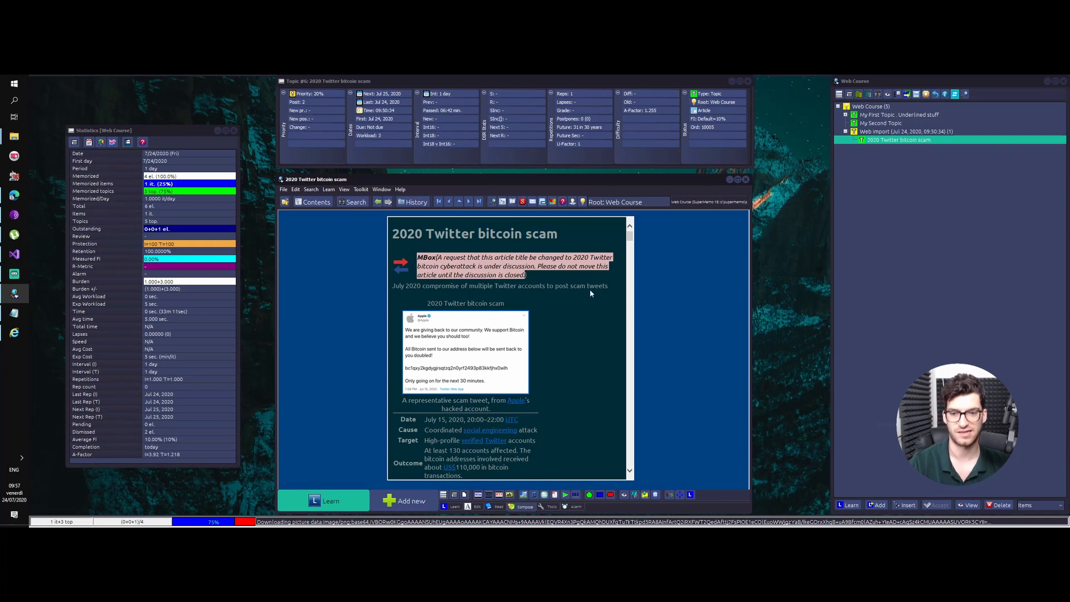
scroll(597, 284, down, 4)
scroll(557, 357, down, 1)
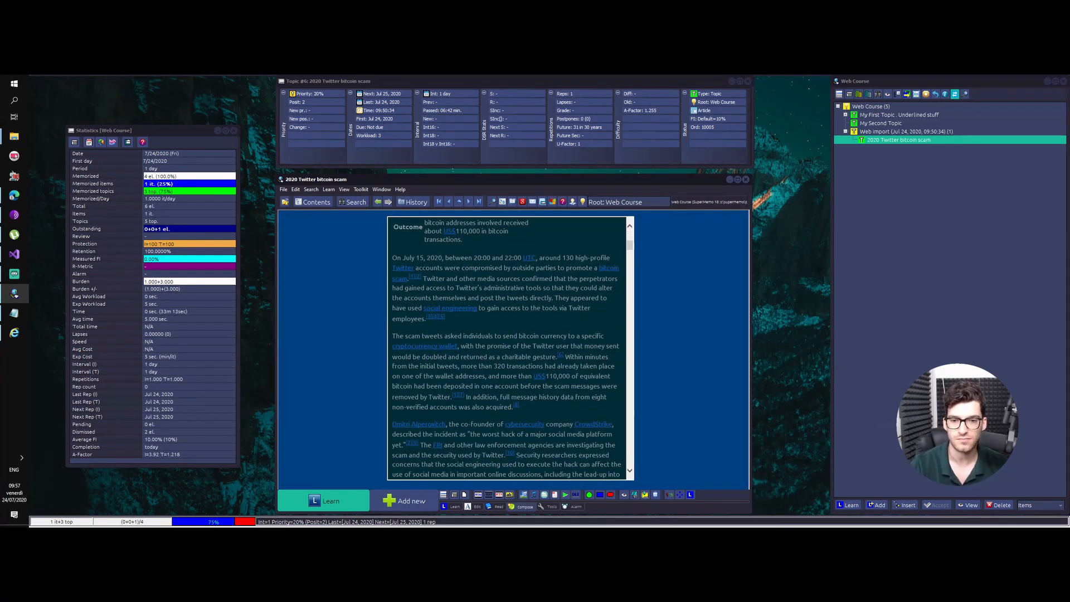
scroll(560, 349, up, 5)
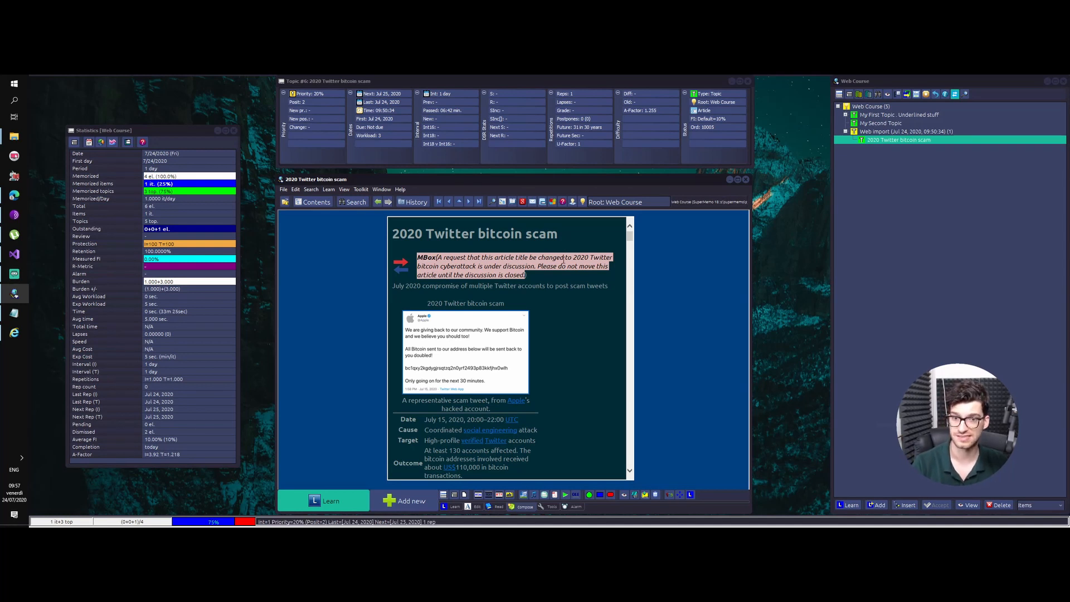
scroll(565, 332, down, 1)
scroll(569, 313, up, 1)
scroll(569, 334, down, 1)
scroll(568, 335, up, 1)
scroll(569, 334, down, 15)
scroll(510, 345, up, 15)
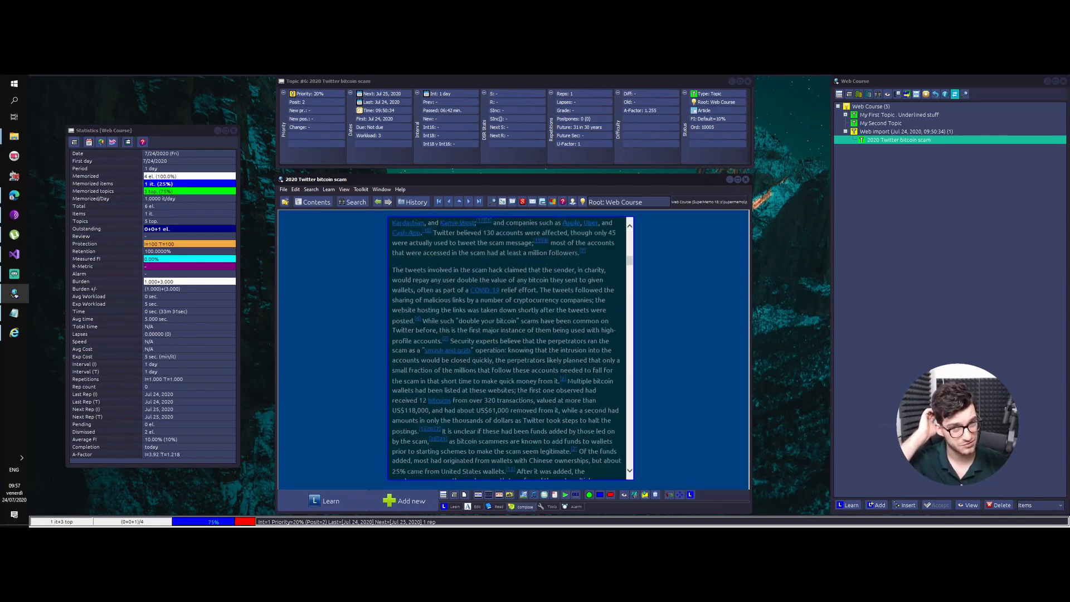
Save the current element's layout as a template named Article, replacing the existing template of that name.
right_click(732, 266)
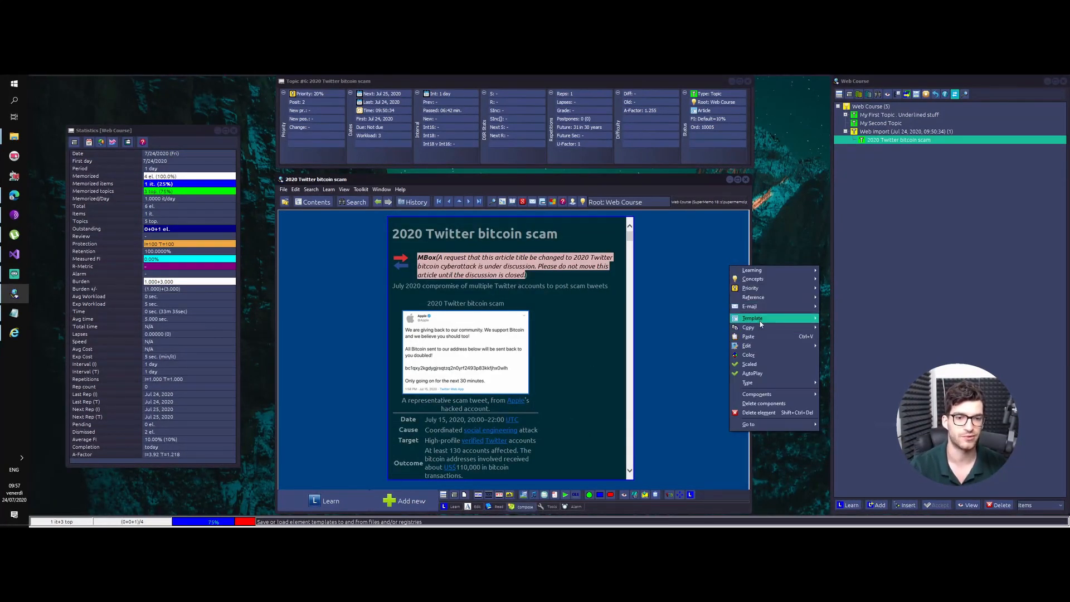
mouse_move(761, 323)
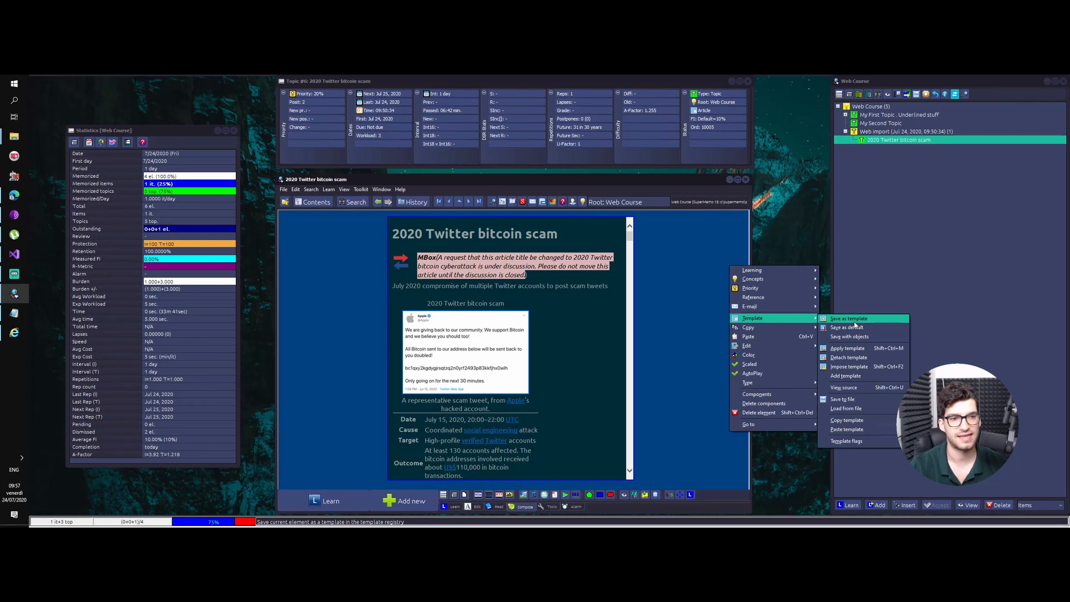
click(855, 322)
text(Article)
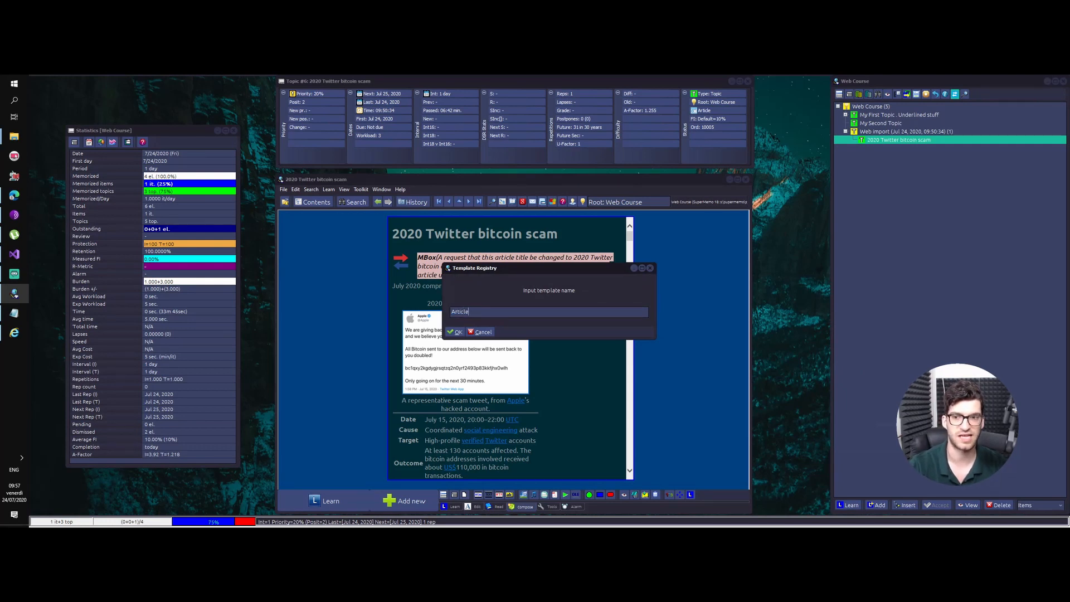
key(Return)
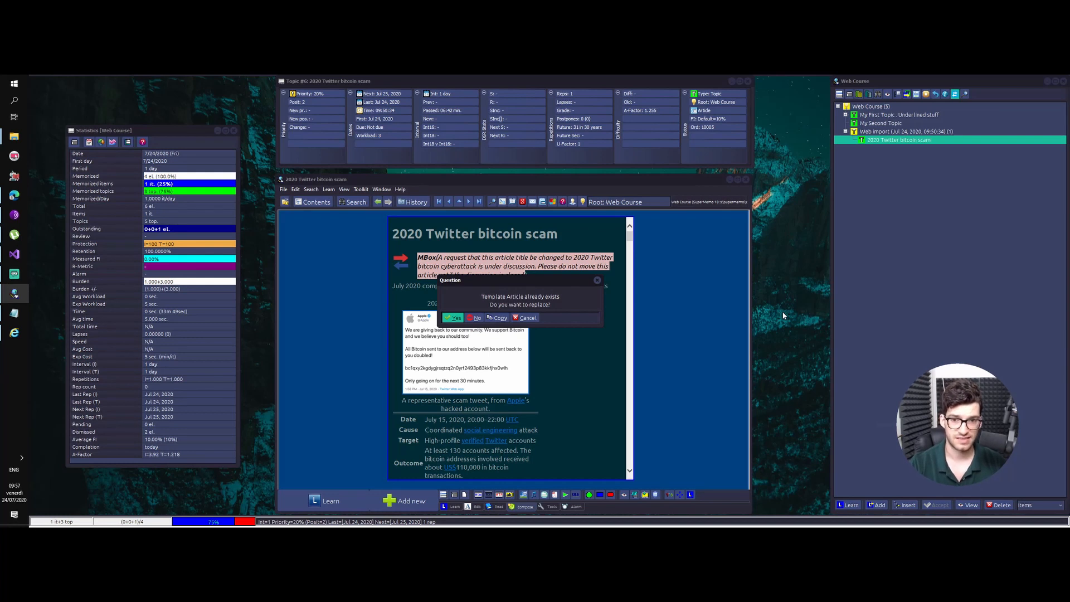
key(Return)
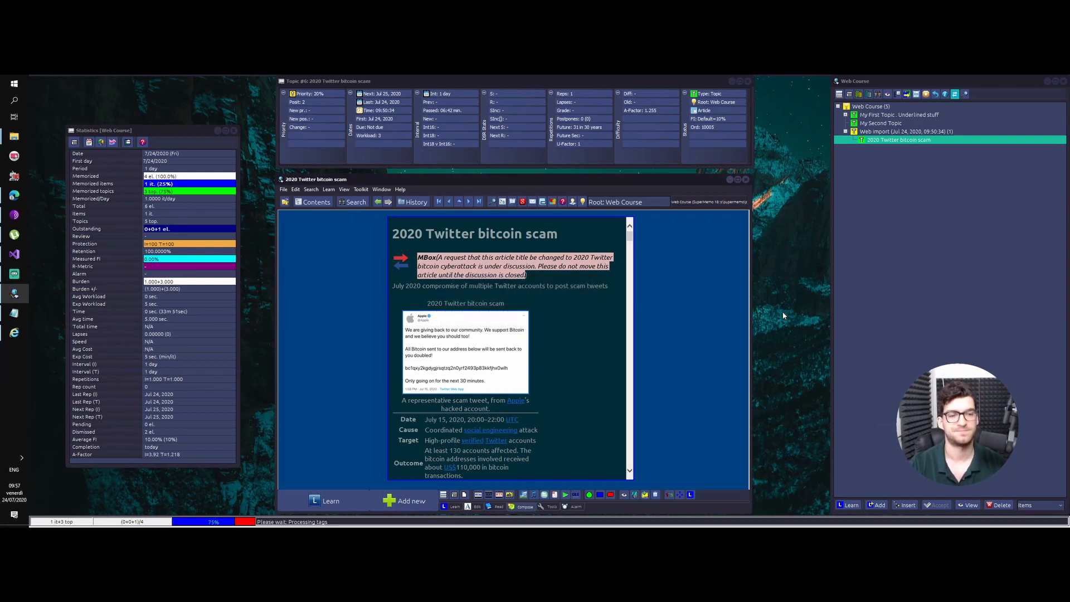
View My Second Topic and My First Topic to check how elements without a template look.
key(Up)
key(Up)
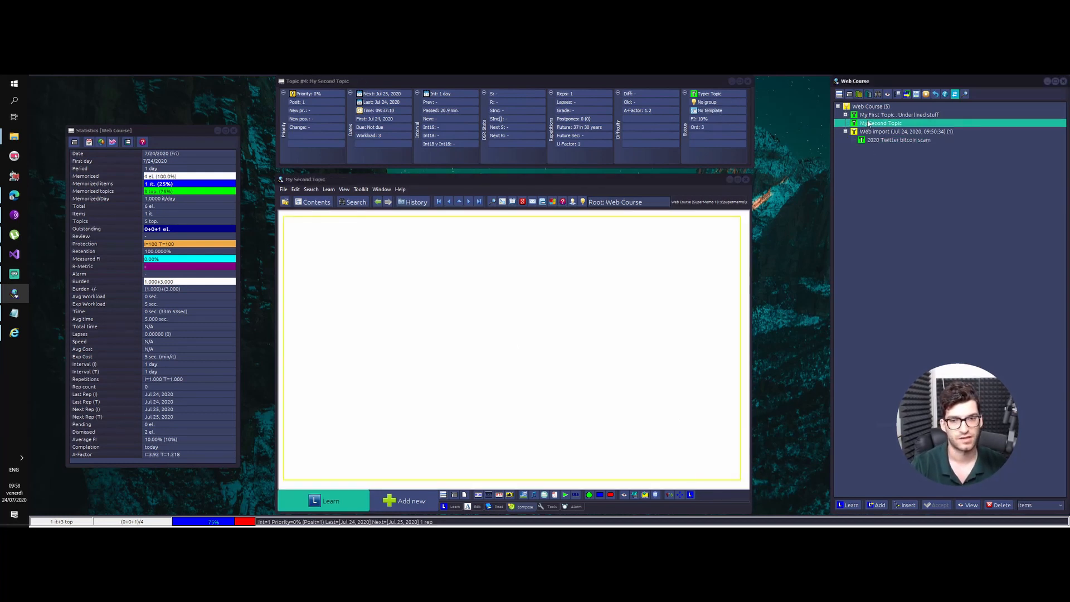
click(867, 116)
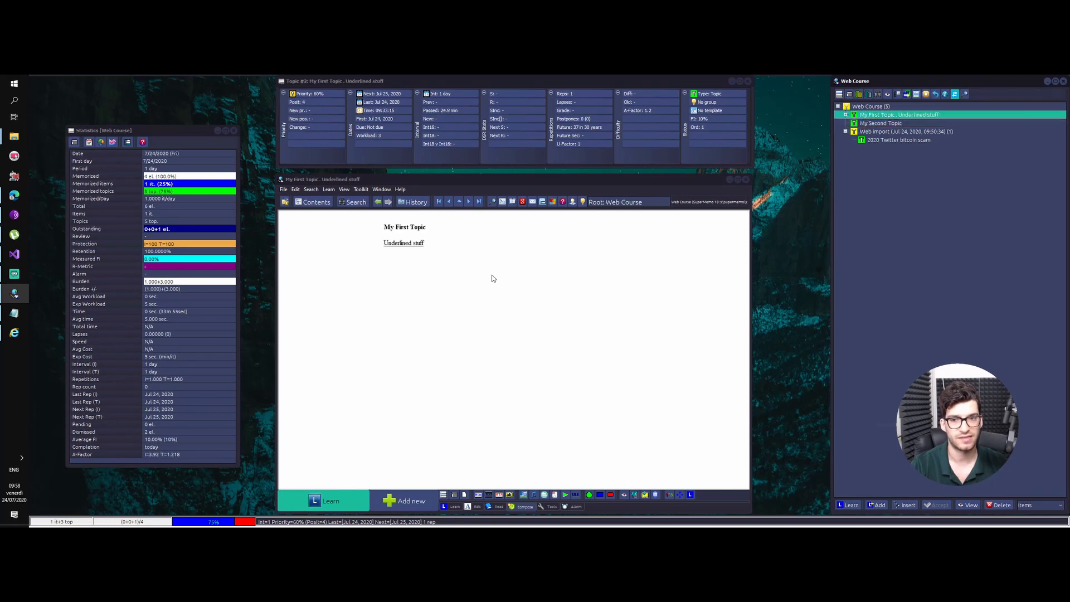
Return to the 2020 Twitter bitcoin scam article and look through its dark-styled text, ending at its beginning.
key(Down)
key(Down)
key(Down)
scroll(353, 389, down, 10)
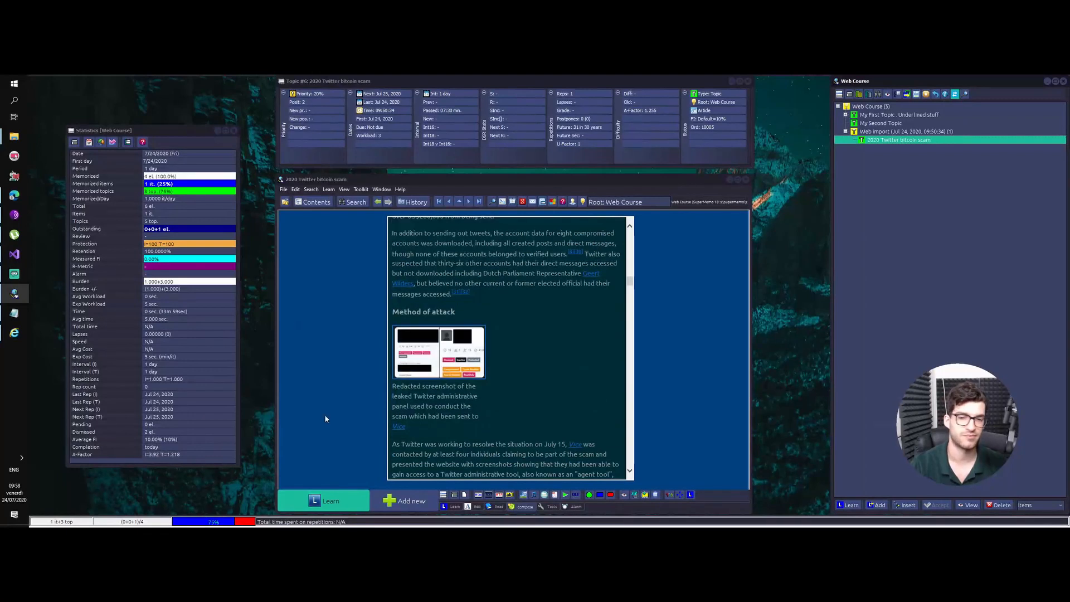
scroll(353, 389, down, 10)
scroll(506, 334, down, 4)
scroll(506, 335, up, 12)
scroll(593, 359, up, 15)
scroll(593, 359, down, 5)
drag(630, 250, 625, 204)
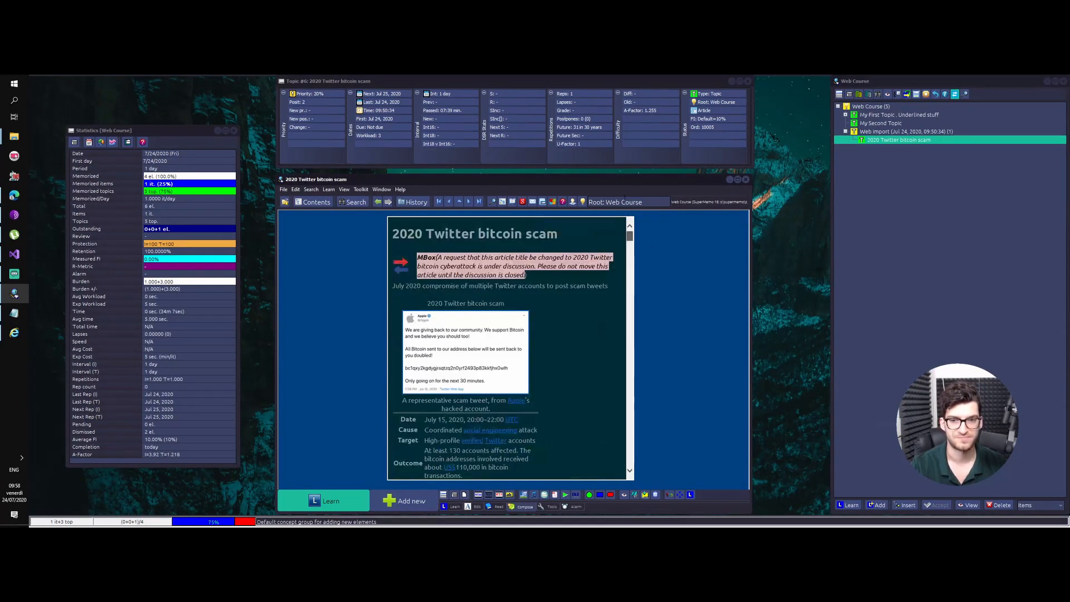
Apply the Article template to My First Topic after previewing the Classic and Article Picture templates.
click(886, 123)
click(876, 115)
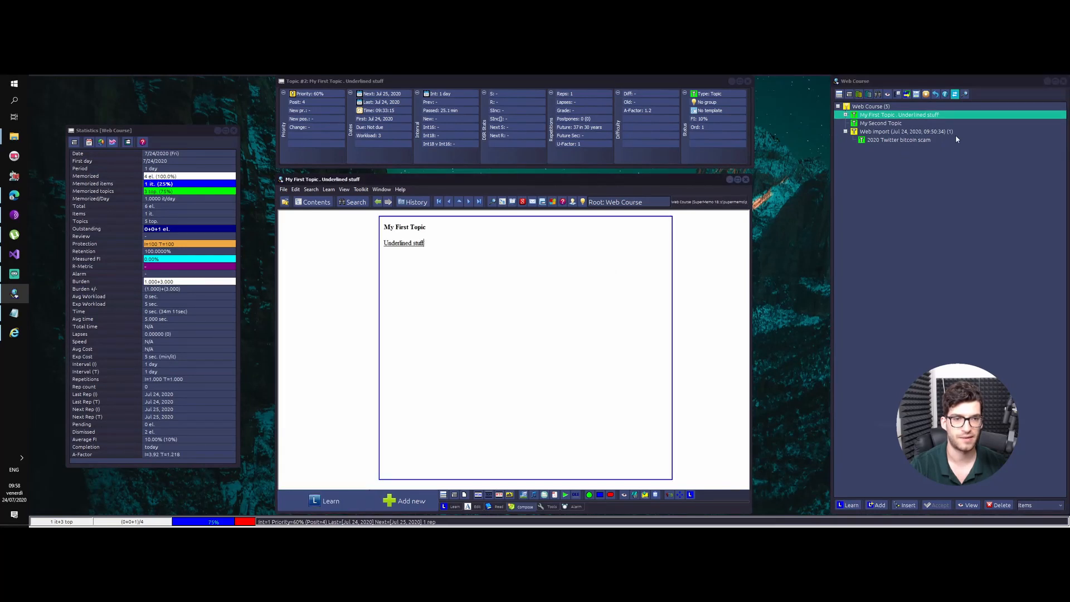
key(ctrl+shift+m)
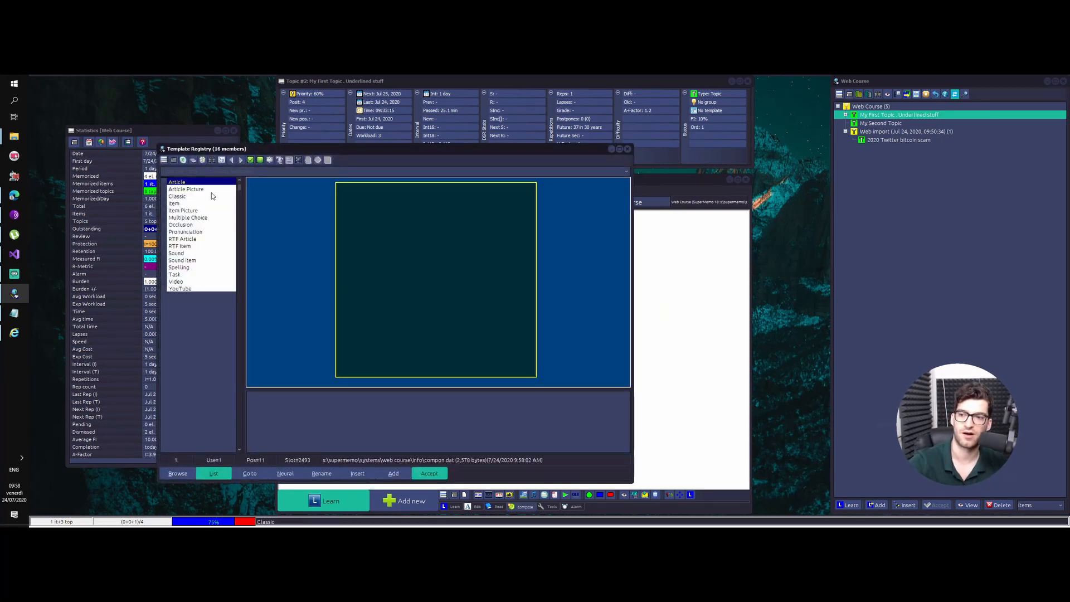
click(181, 196)
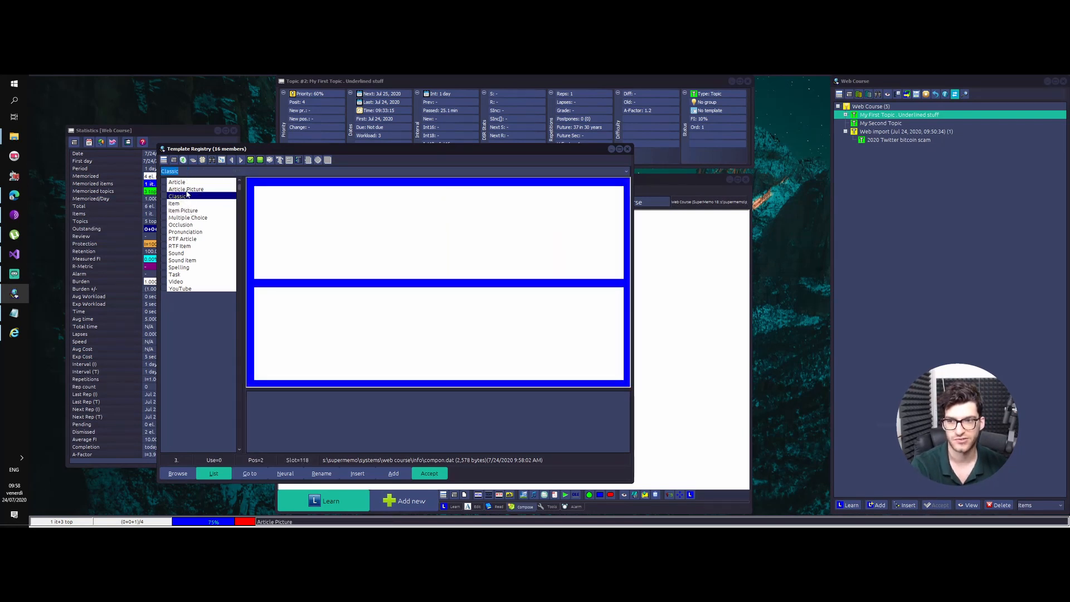
click(186, 183)
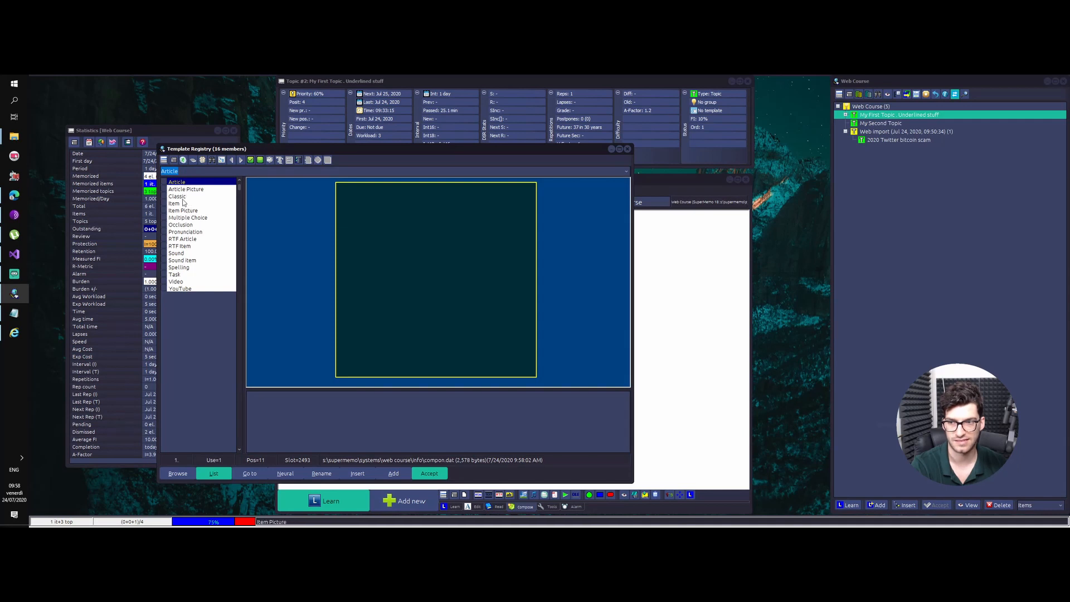
click(183, 196)
click(185, 190)
click(188, 183)
key(Return)
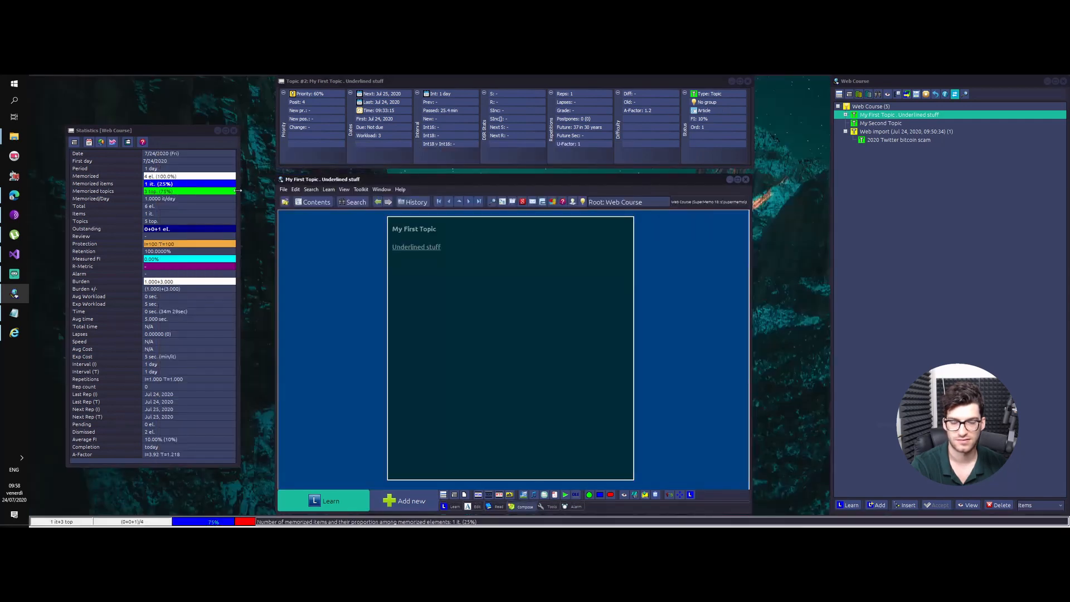
click(591, 254)
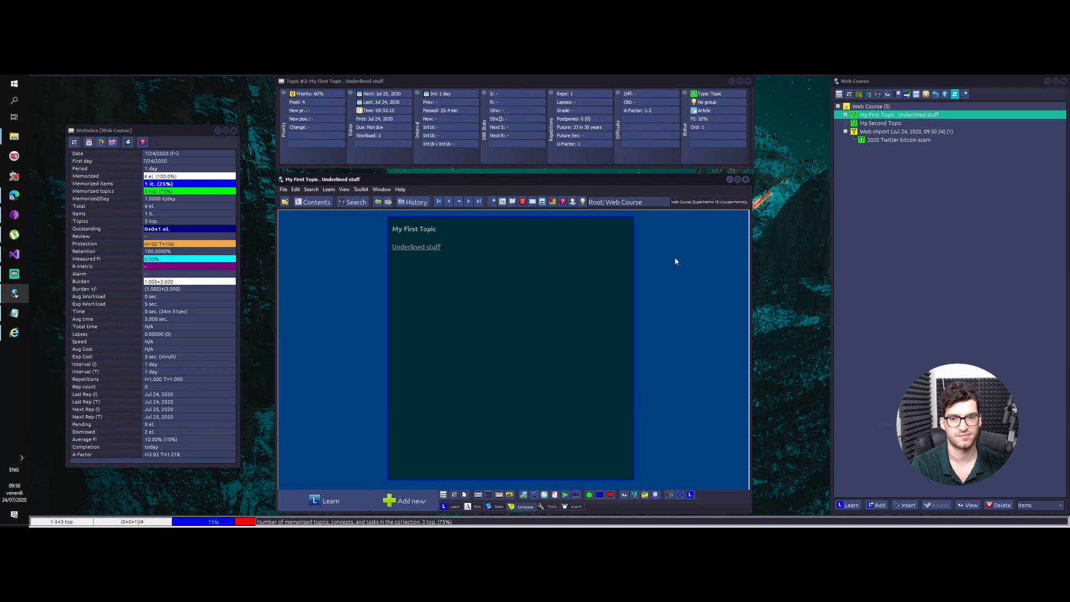
key(Escape)
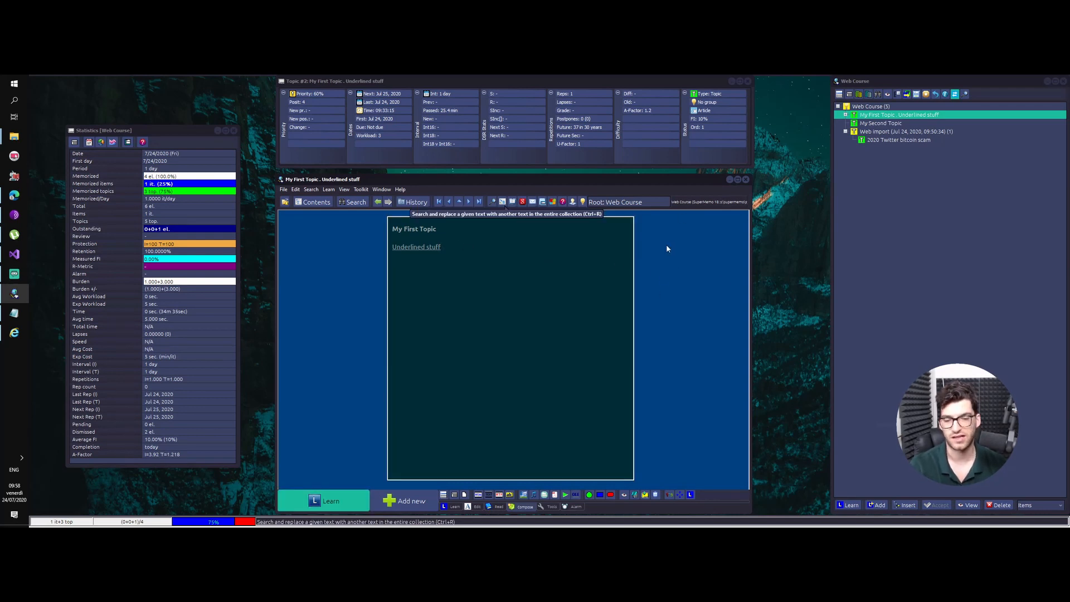
Open the collection's Concept registry to show the settings of the Root: Web Course concept.
click(912, 166)
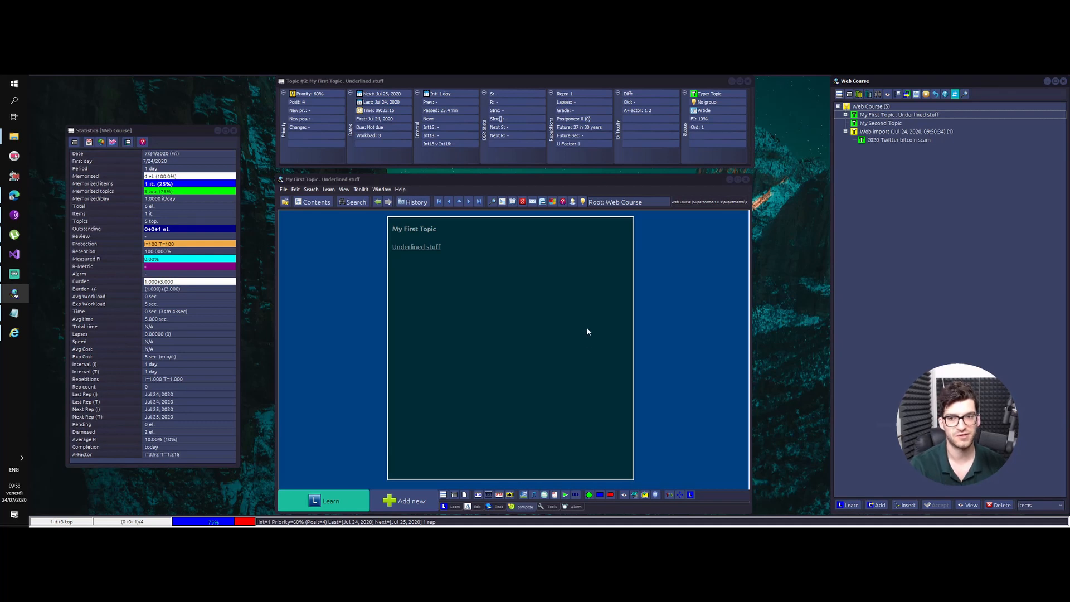
click(320, 200)
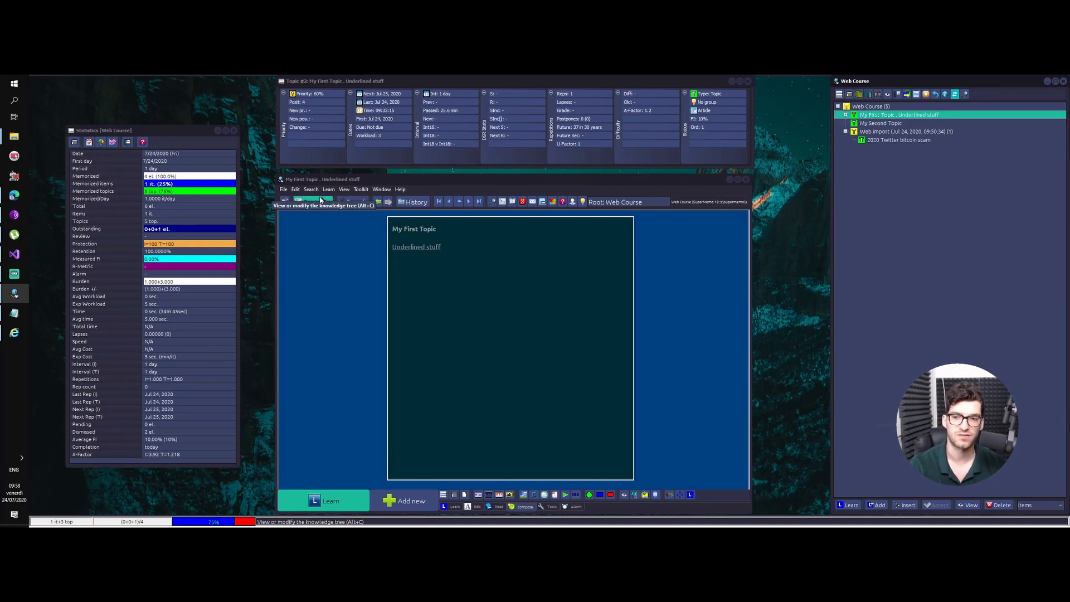
click(311, 190)
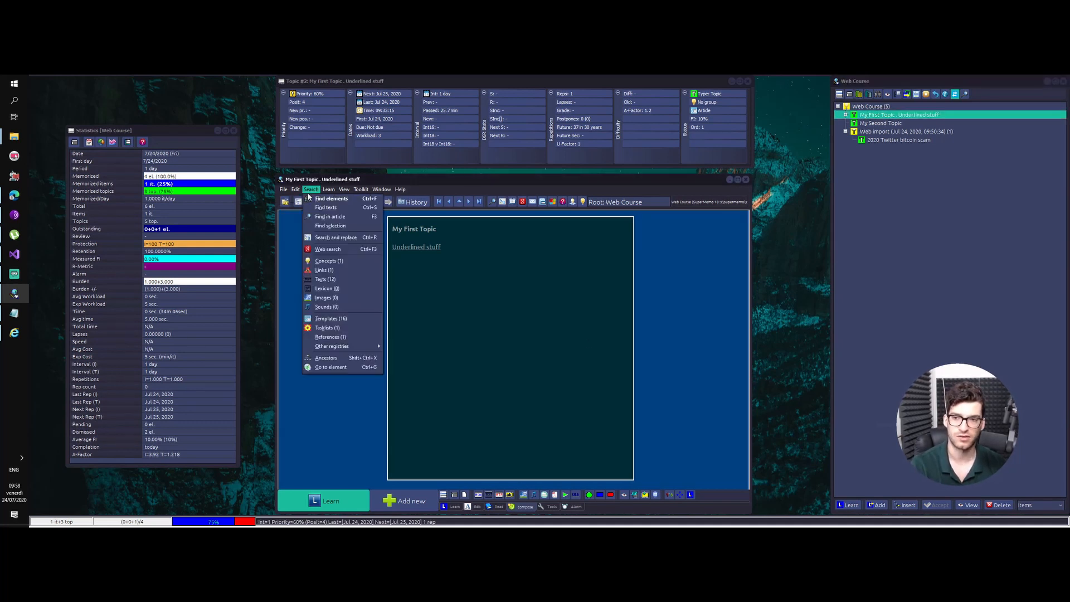
click(330, 263)
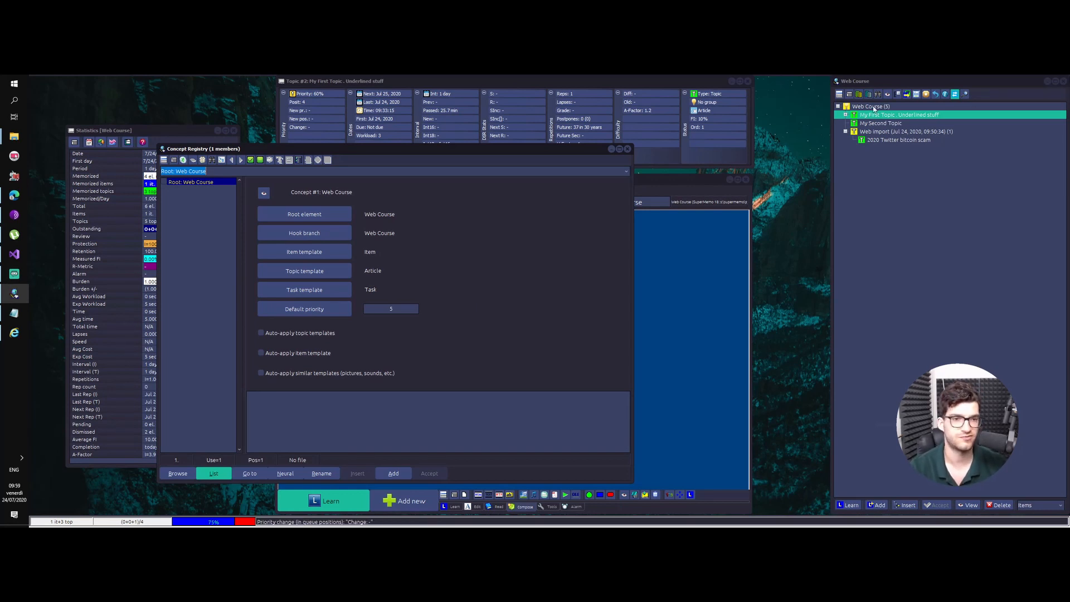
Choose Article as the Root: Web Course concept's default topic template, and view the choices for its item template.
click(329, 271)
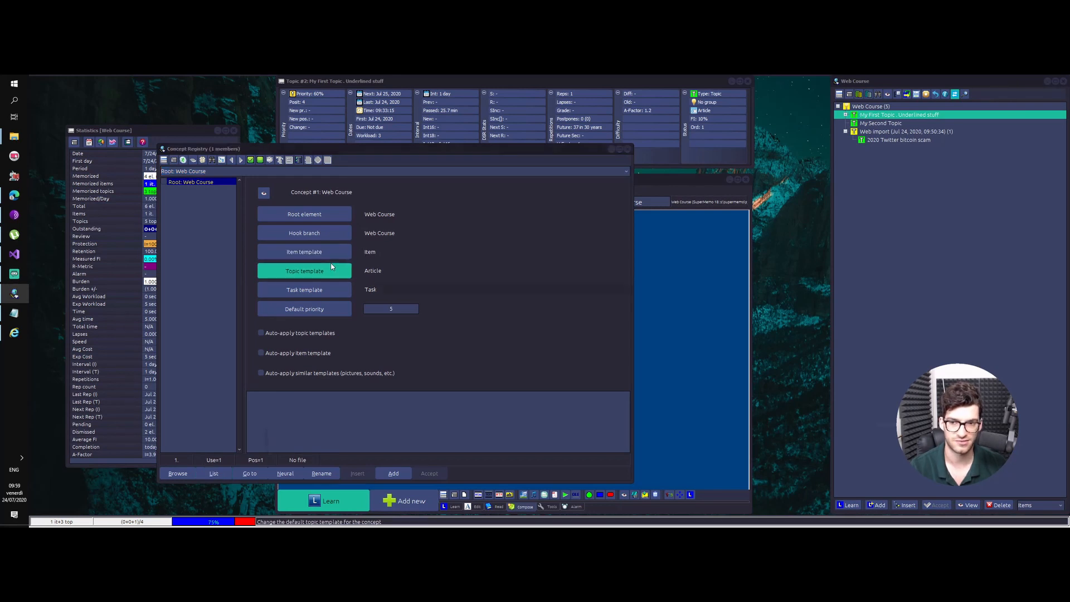
double_click(324, 319)
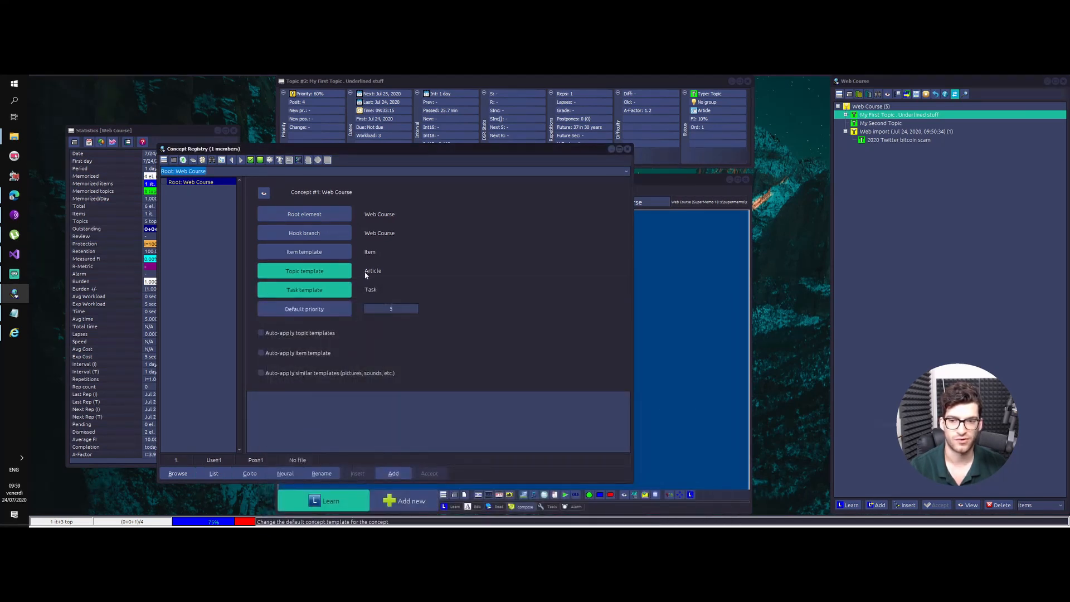
click(335, 272)
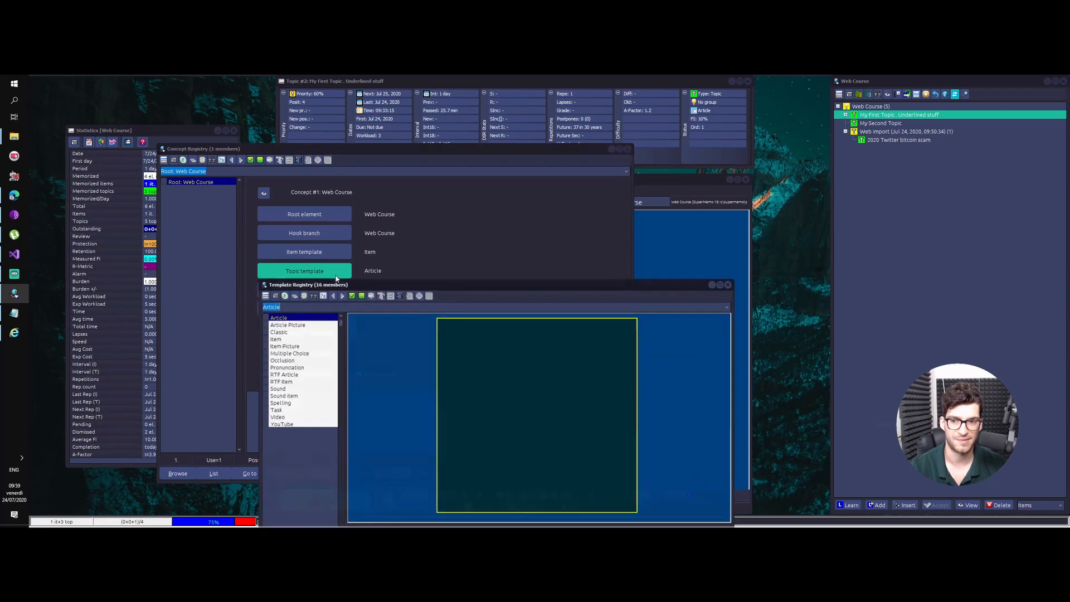
double_click(294, 318)
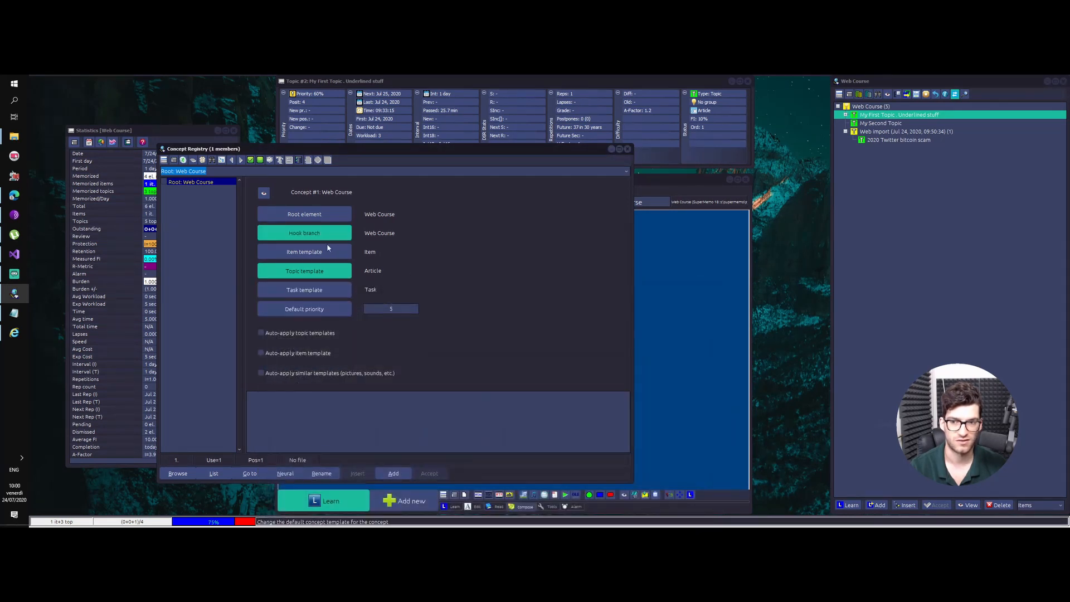
click(310, 252)
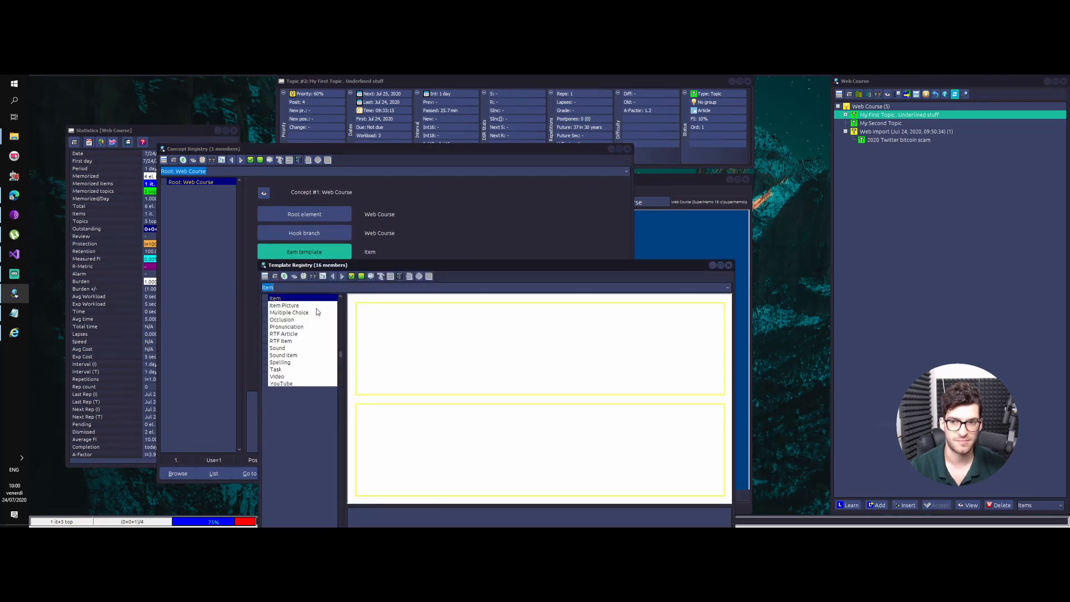
click(728, 266)
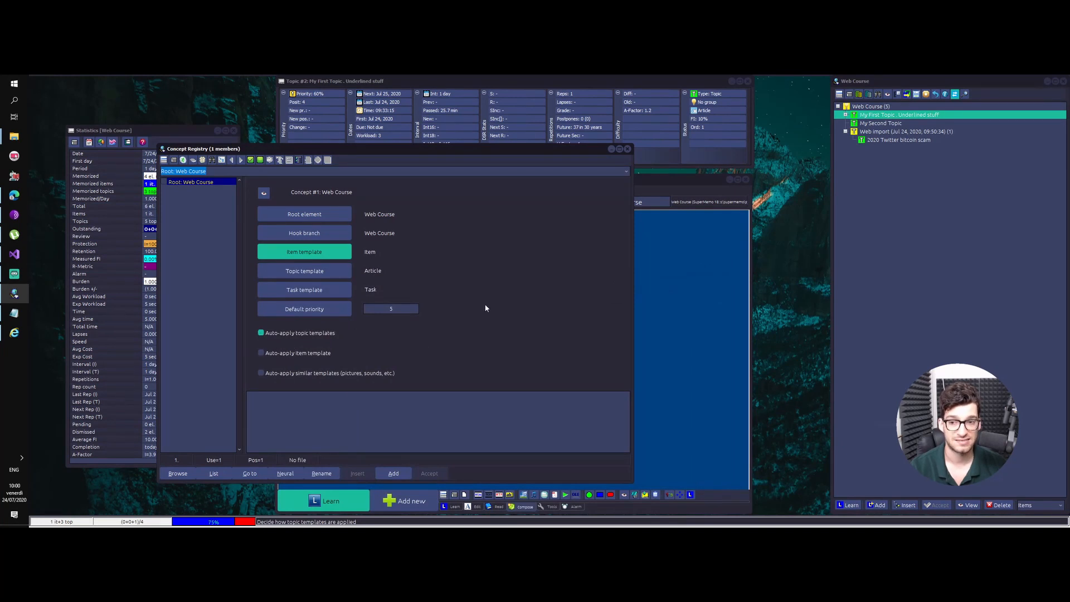
Preview the Item template as a possible default topic template for the concept, and choose Article instead.
click(312, 271)
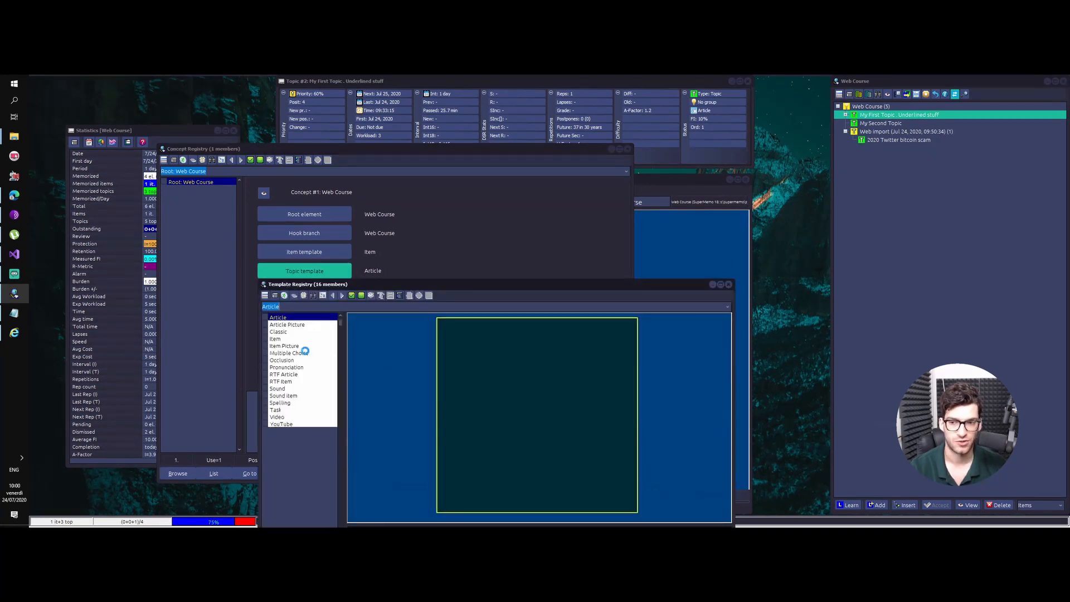
click(276, 339)
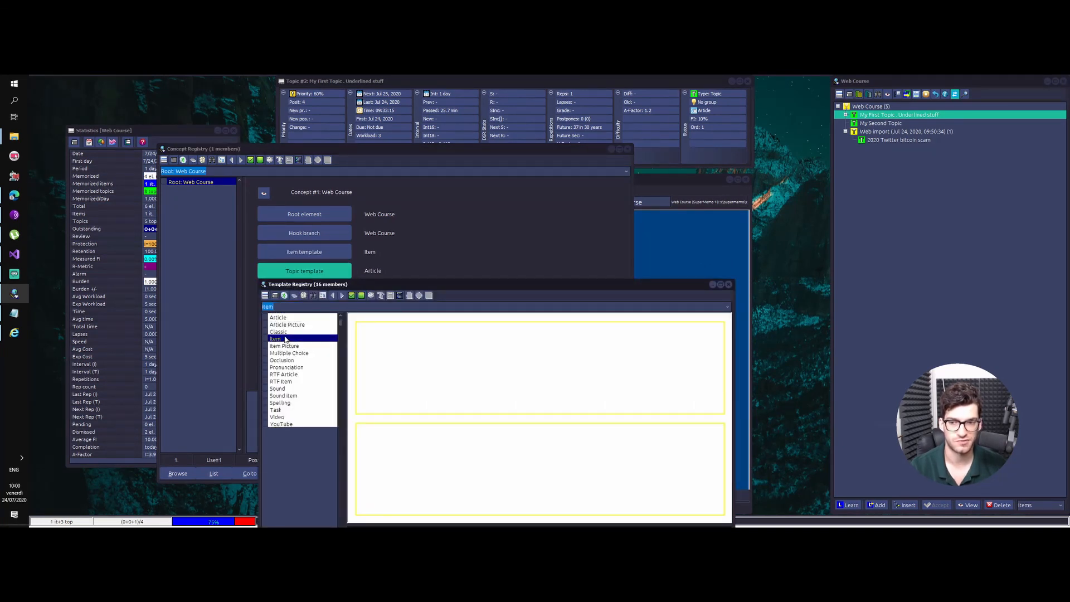
key(Up)
key(Up)
key(Up)
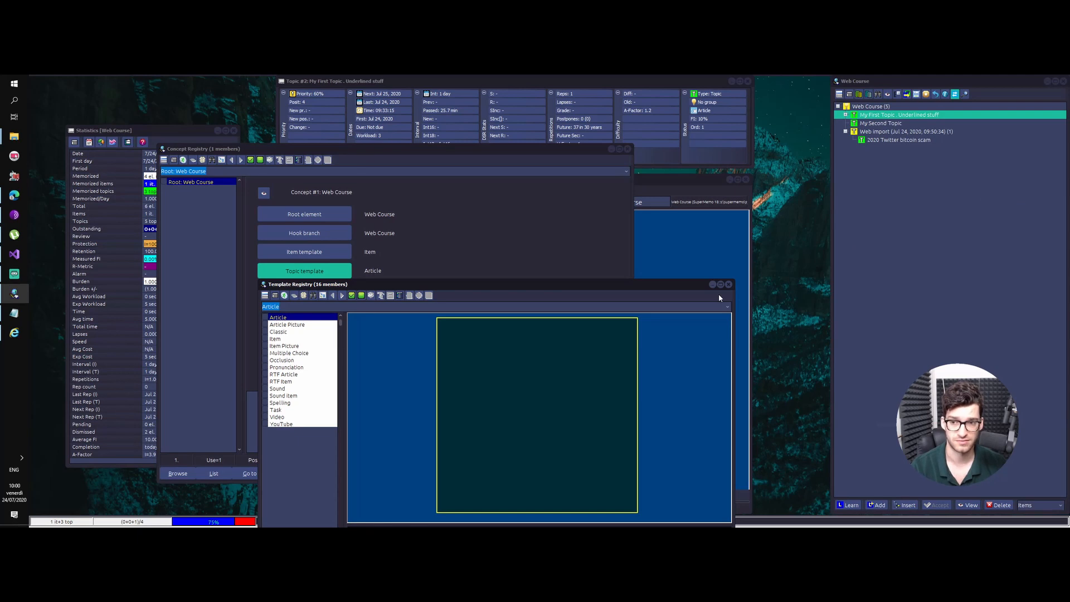
double_click(314, 317)
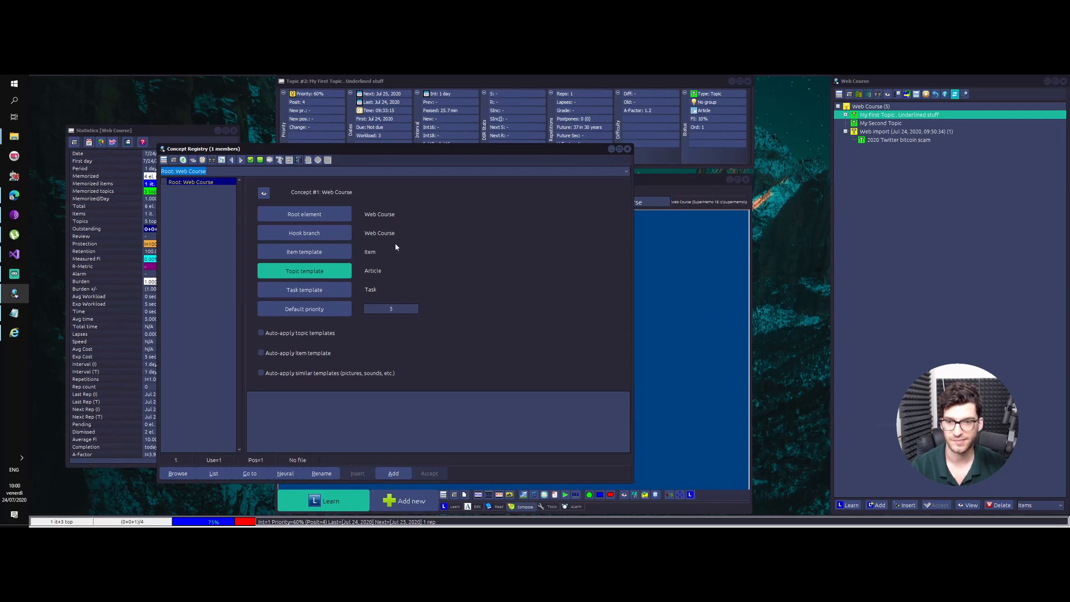
Fully enable auto-apply for topic, item and similar templates in the concept settings, and close the Concept registry.
click(261, 332)
click(261, 352)
click(262, 373)
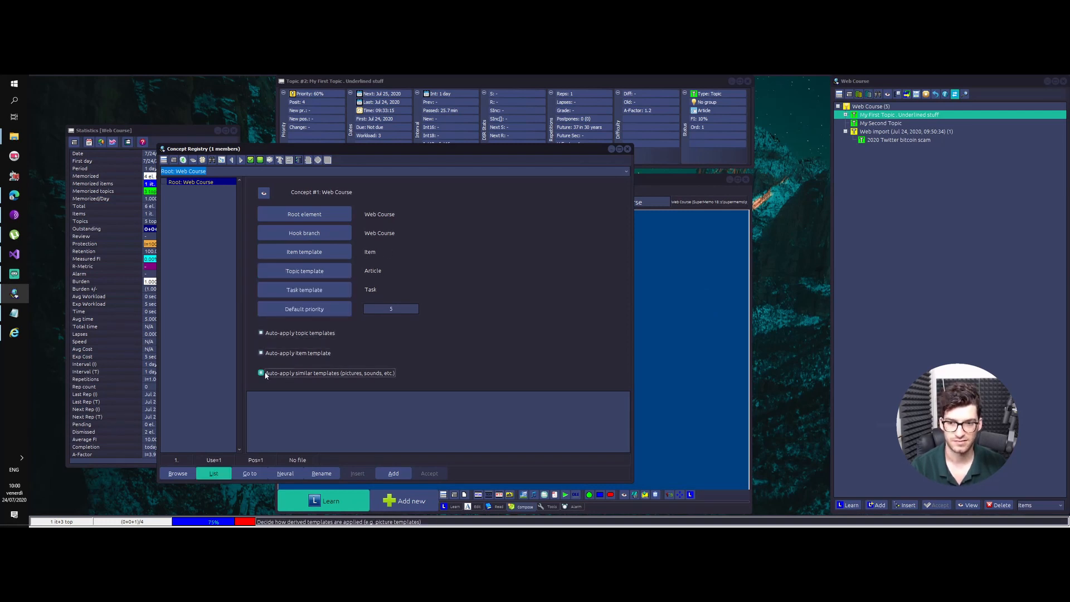
click(260, 333)
click(261, 353)
click(261, 373)
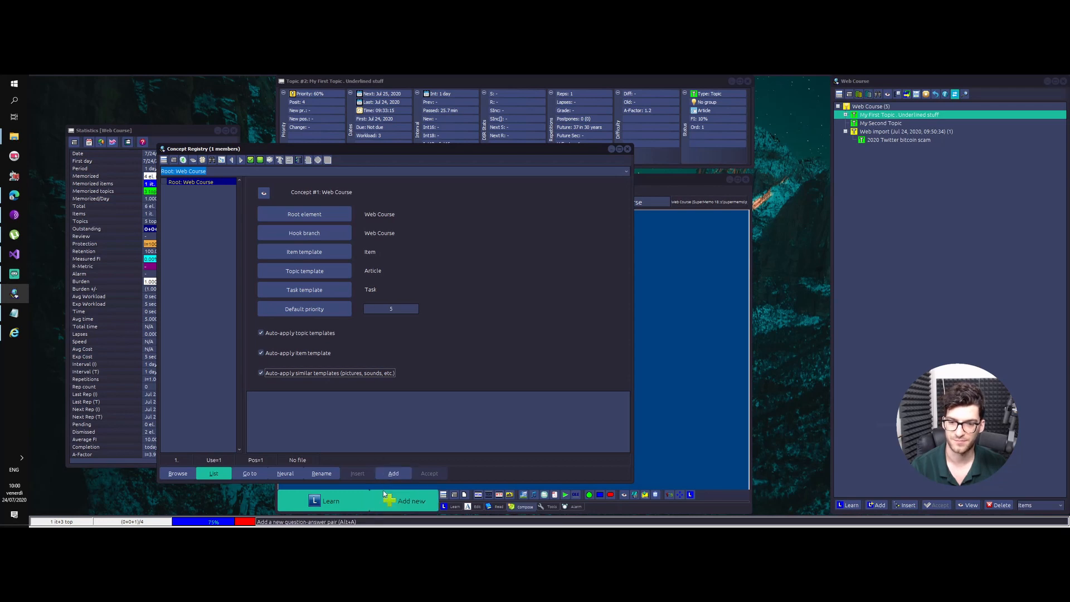
click(628, 149)
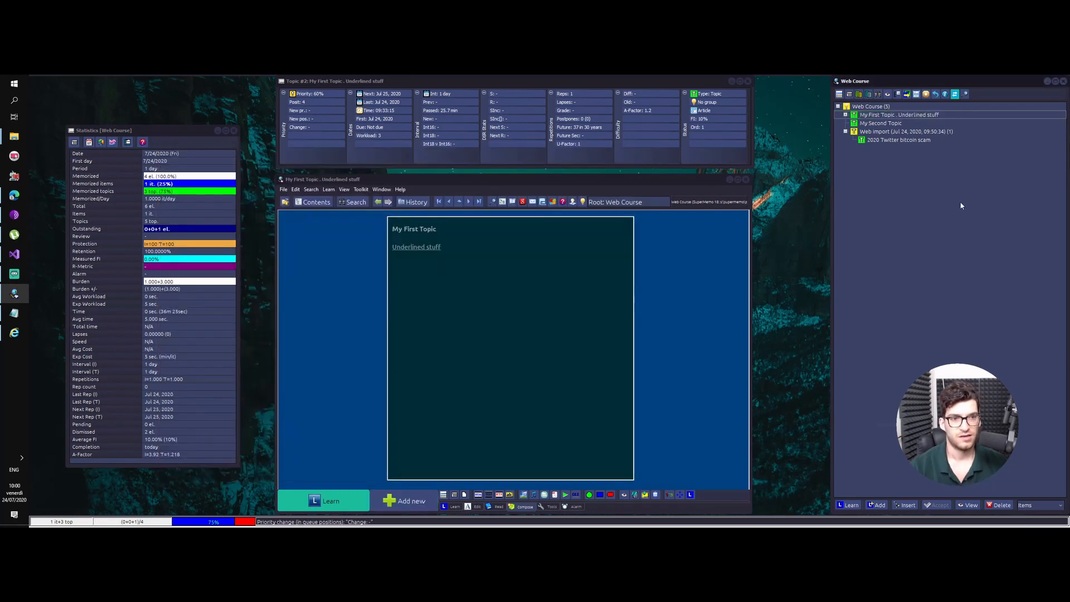
Create a new topic and a new item under Web Course directly in the contents tree.
right_click(961, 206)
mouse_move(975, 199)
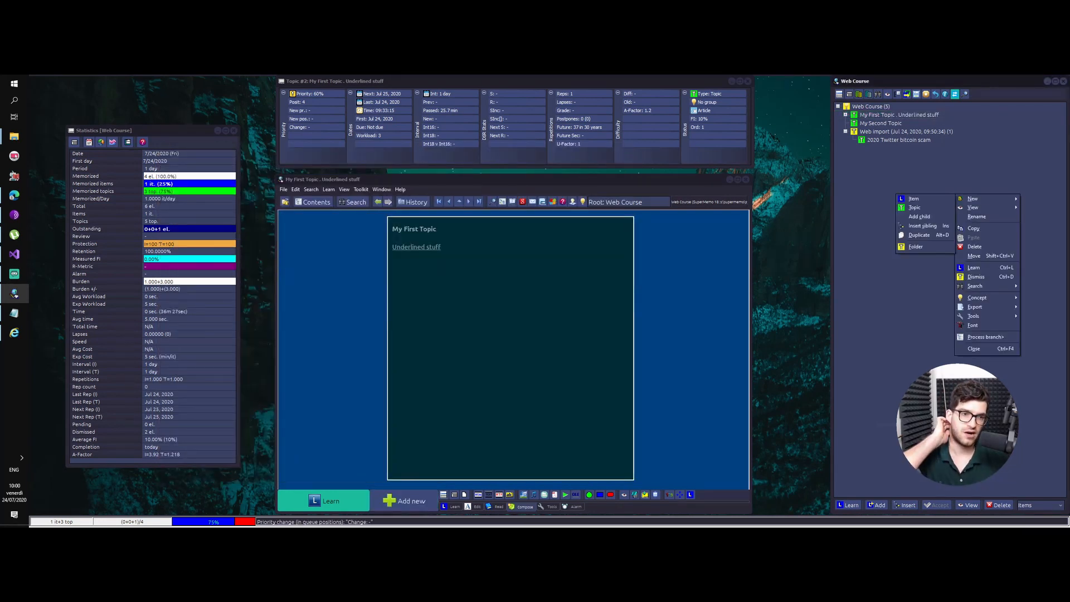
click(914, 212)
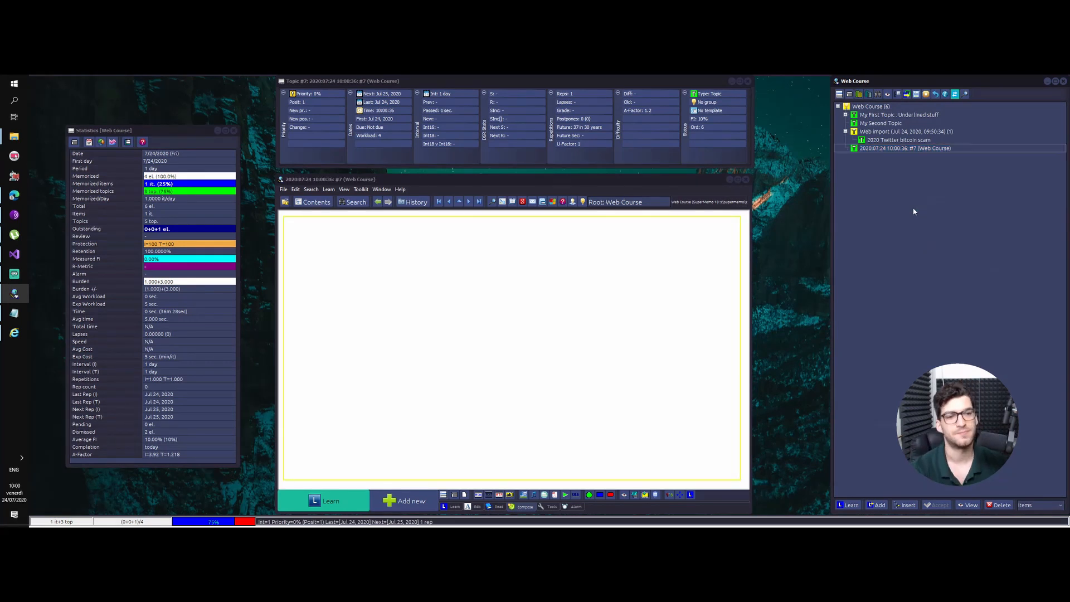
right_click(899, 163)
mouse_move(916, 167)
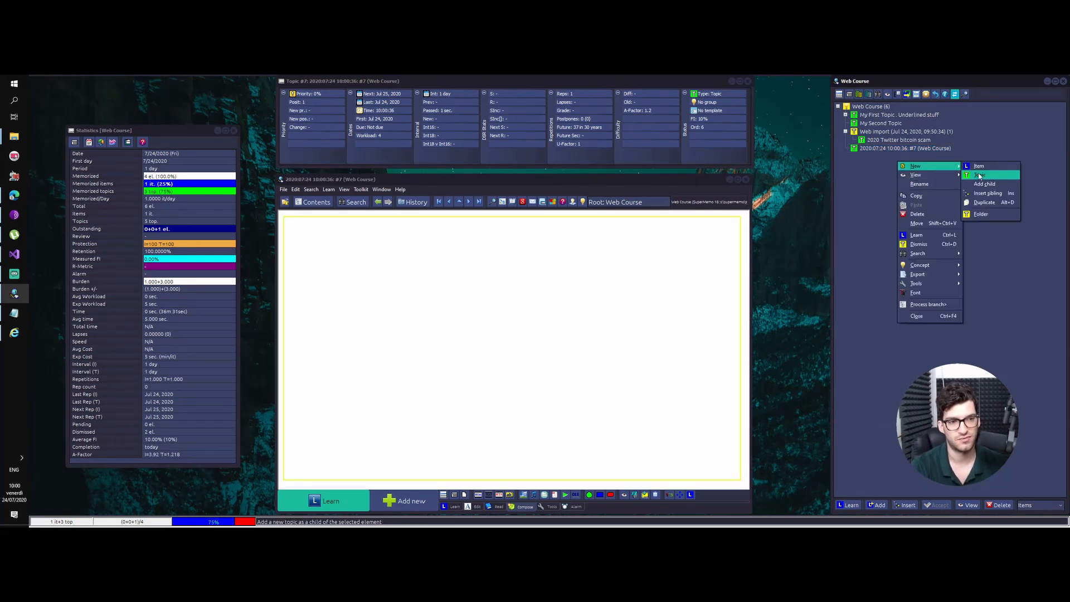
click(979, 166)
Delete the newly created topic and item together from the contents tree.
drag(895, 174, 894, 156)
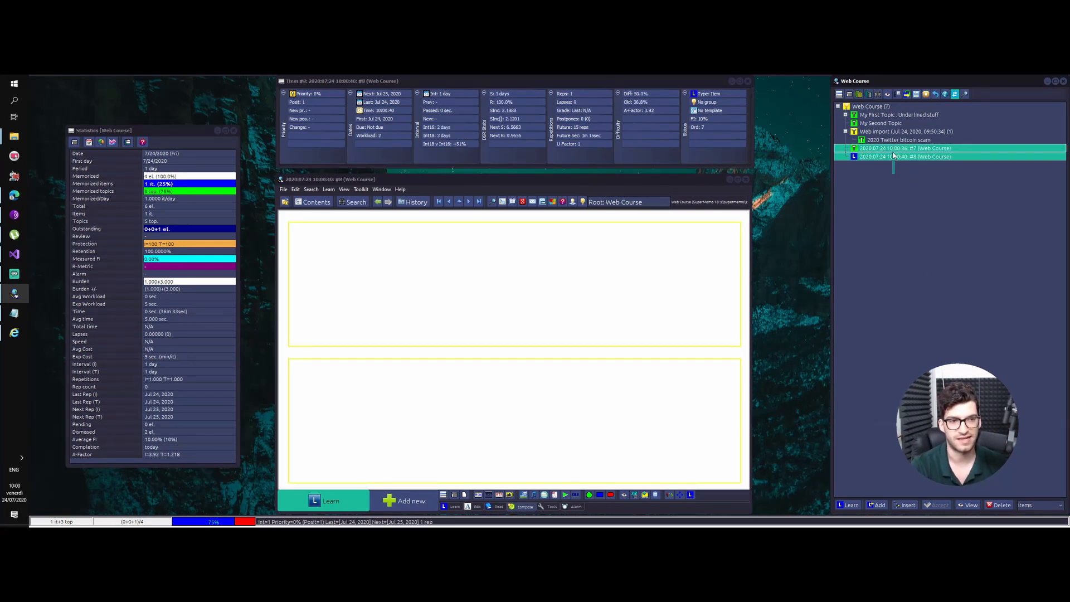
key(Delete)
key(Return)
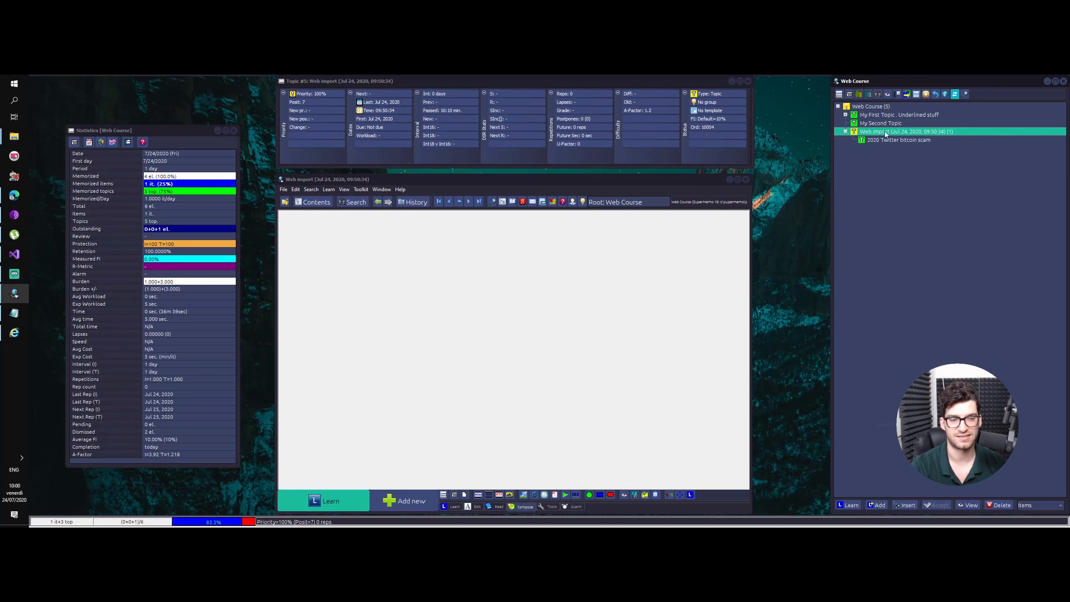
Go to the Web Course root element and review its concept's default template settings in the Concept registry.
click(858, 114)
click(861, 106)
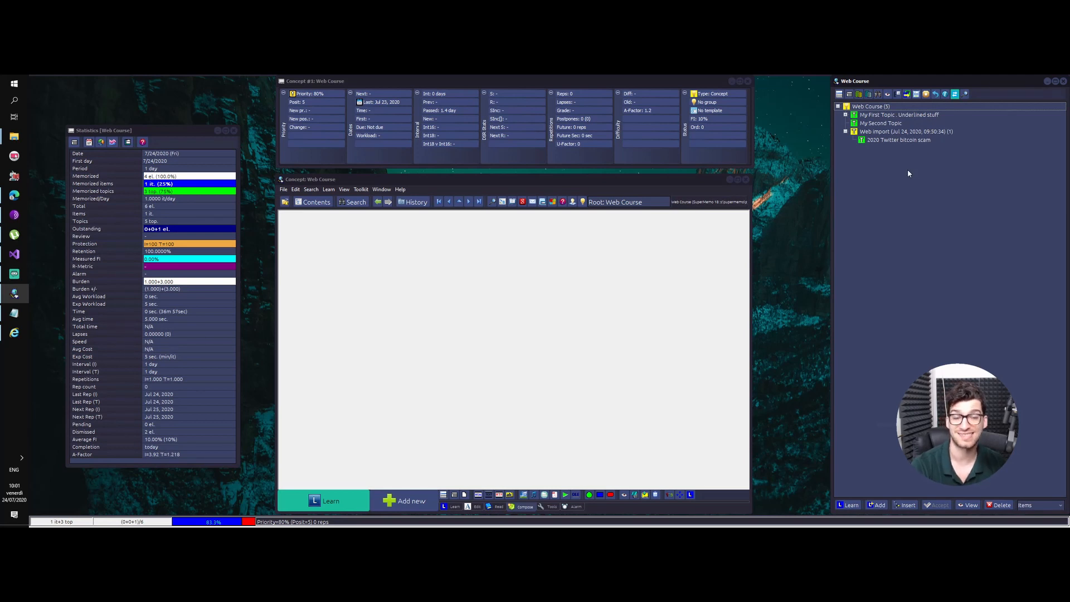
click(328, 190)
click(336, 254)
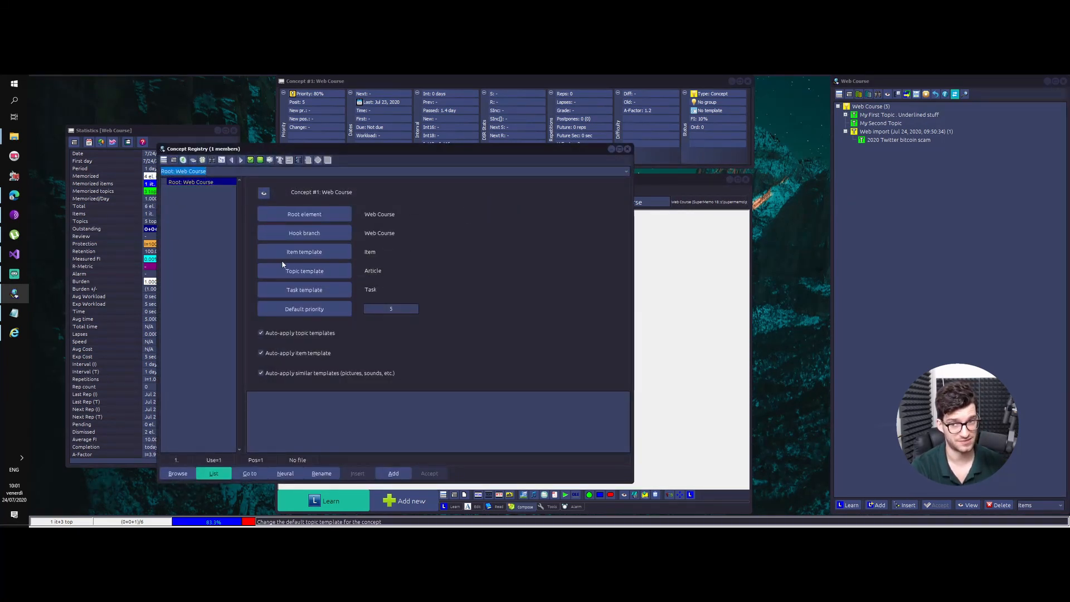
click(628, 149)
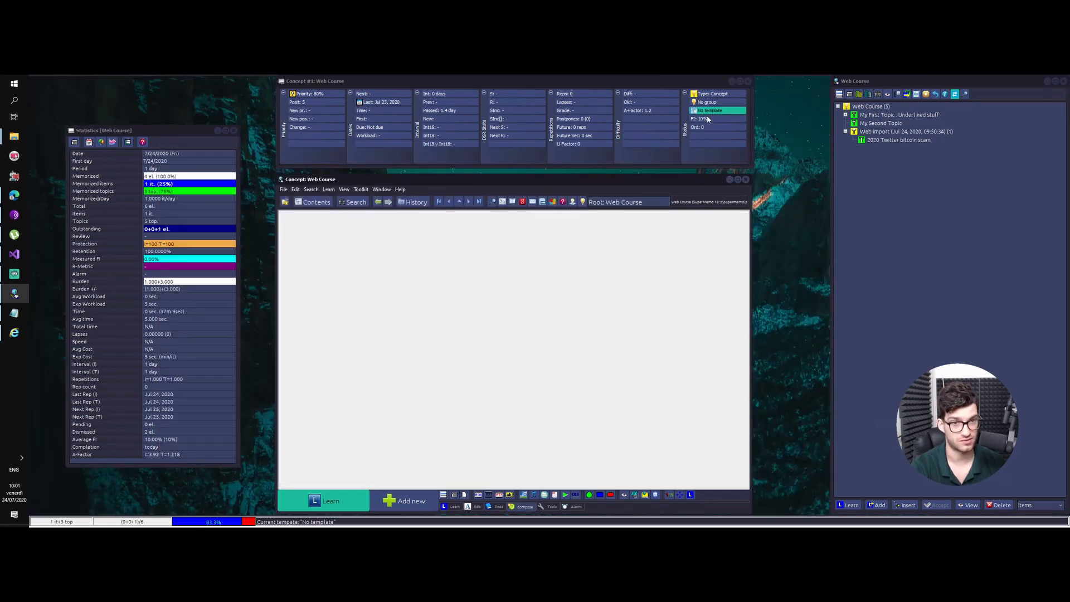
Compare the template and concept group assignments of My First Topic, My Second Topic and the 2020 Twitter bitcoin scam article.
click(920, 123)
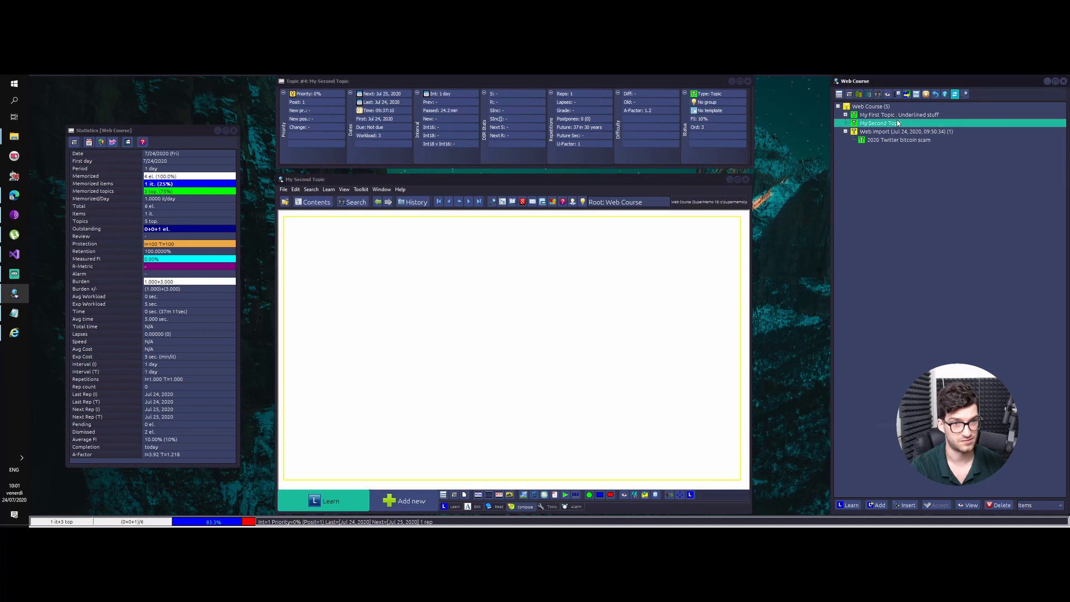
click(908, 115)
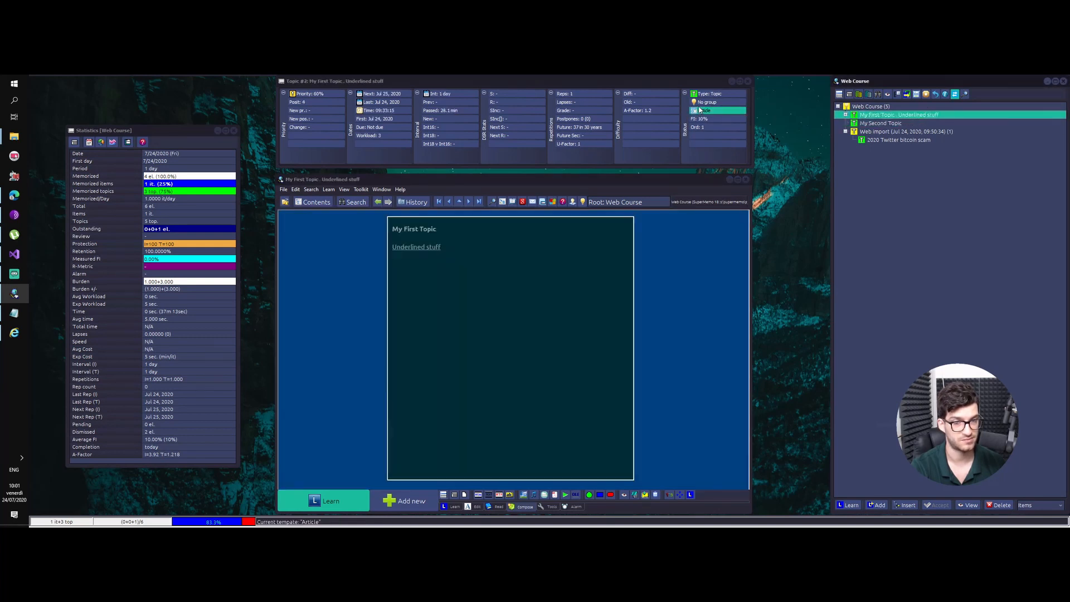
click(876, 140)
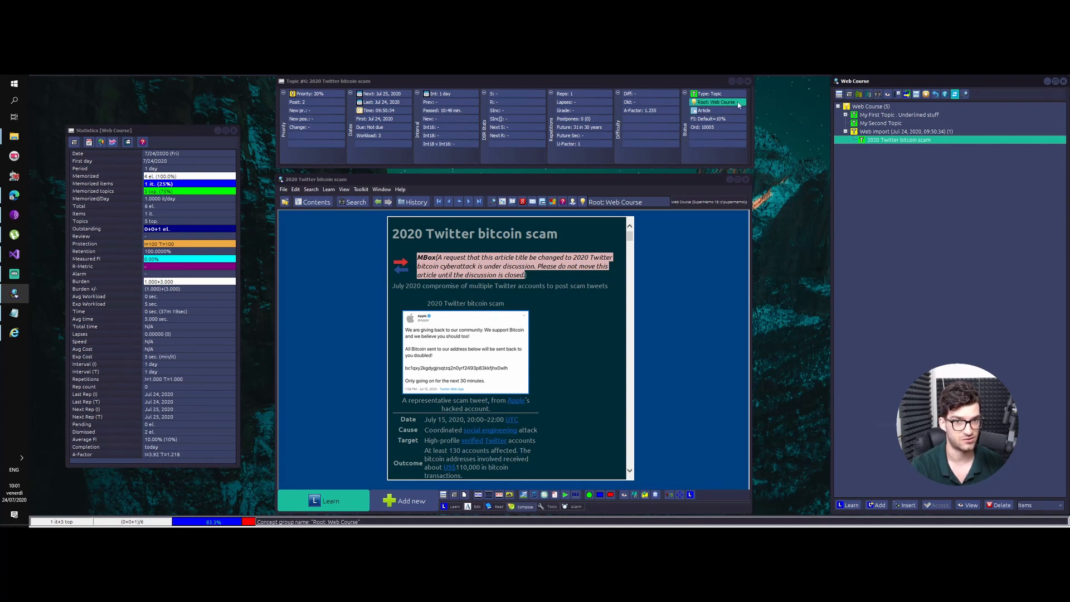
click(888, 124)
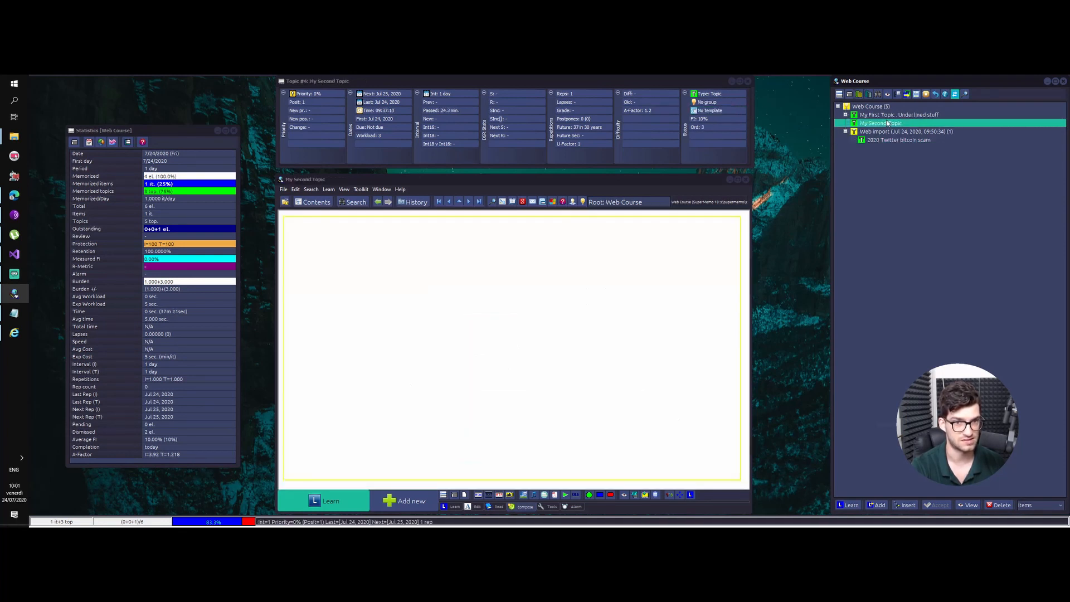
click(921, 115)
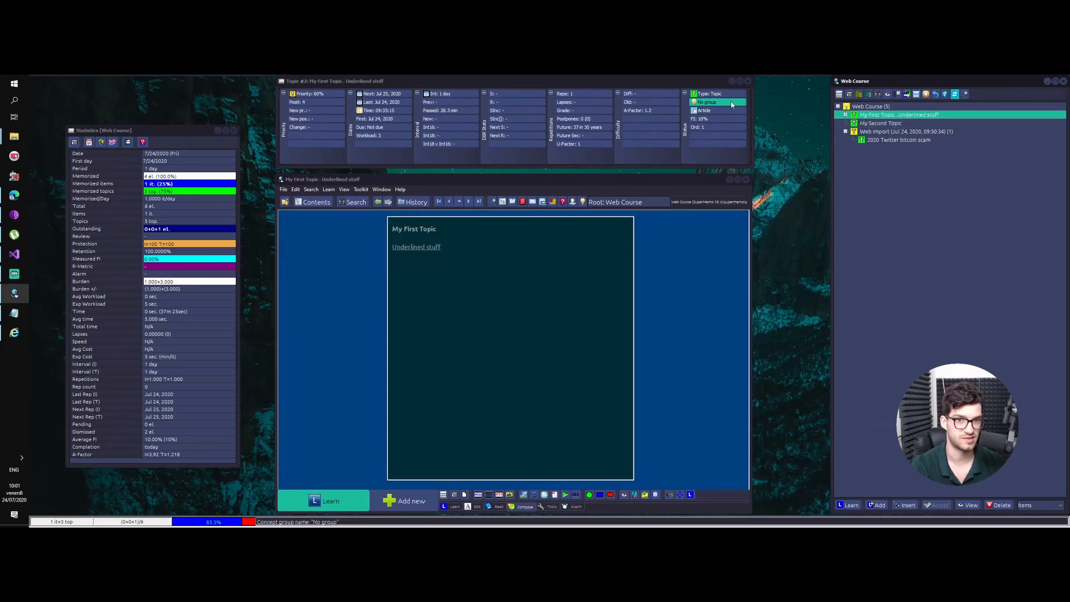
Add a new item and a new topic to Web Course using the concept's default templates.
click(879, 124)
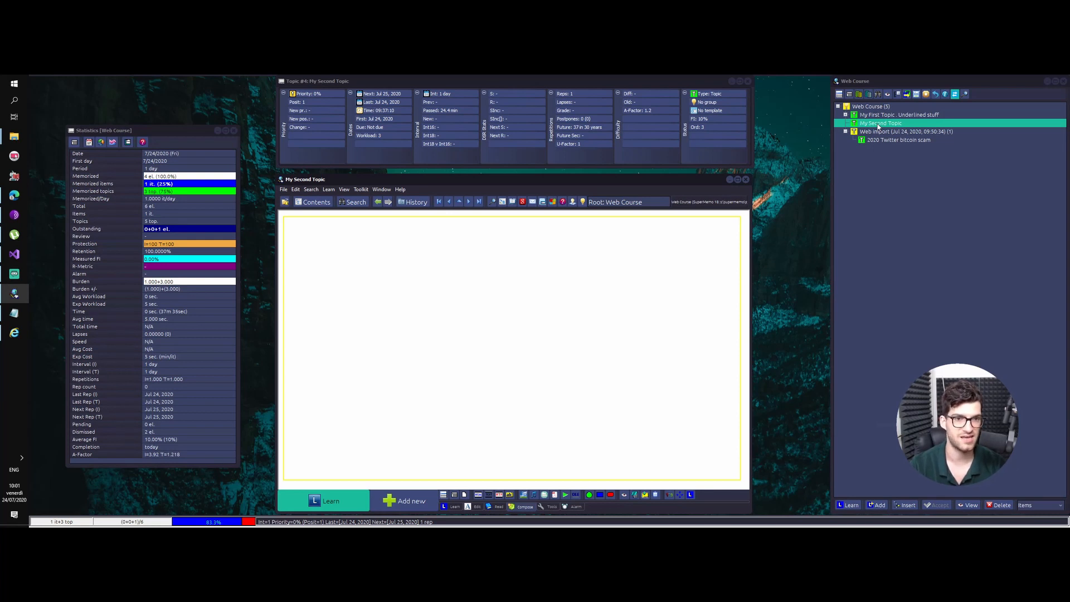
key(alt+a)
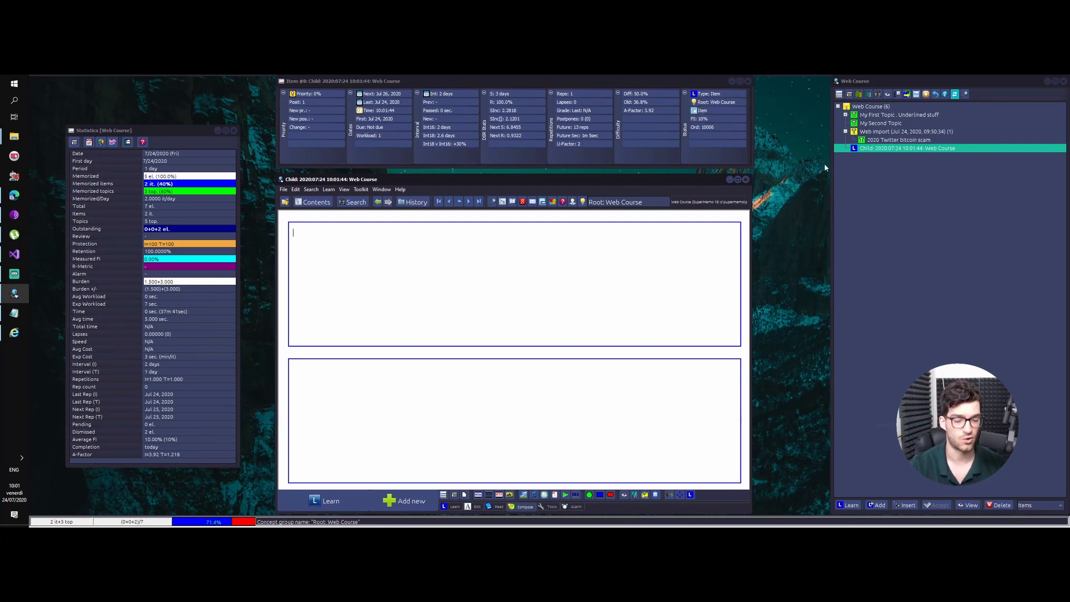
key(alt+n)
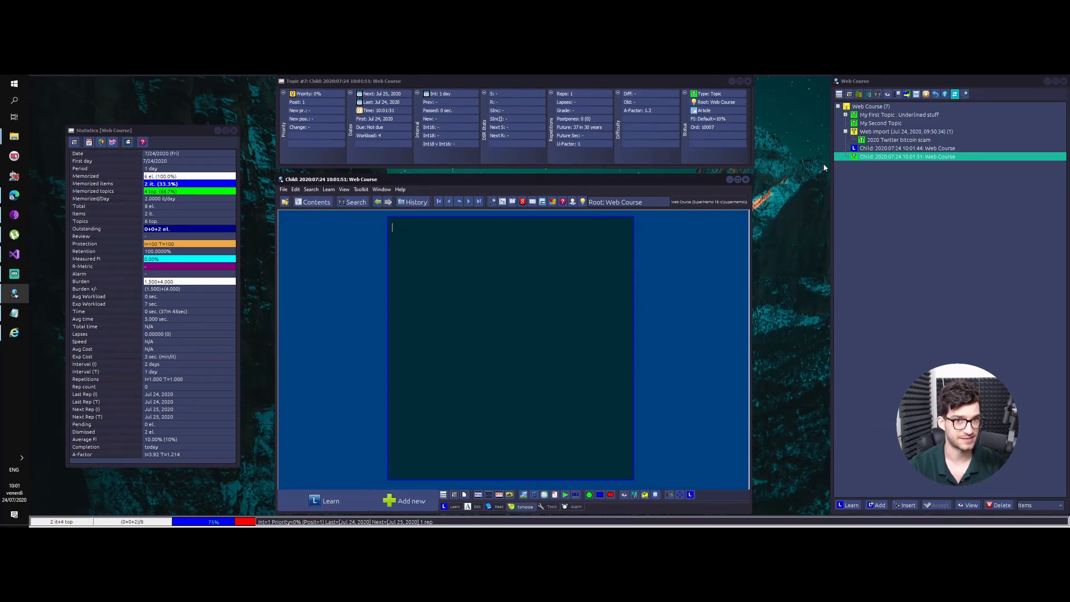
Create another item under Web Course directly in the contents tree and select it for layout editing.
right_click(922, 190)
mouse_move(950, 193)
click(1012, 196)
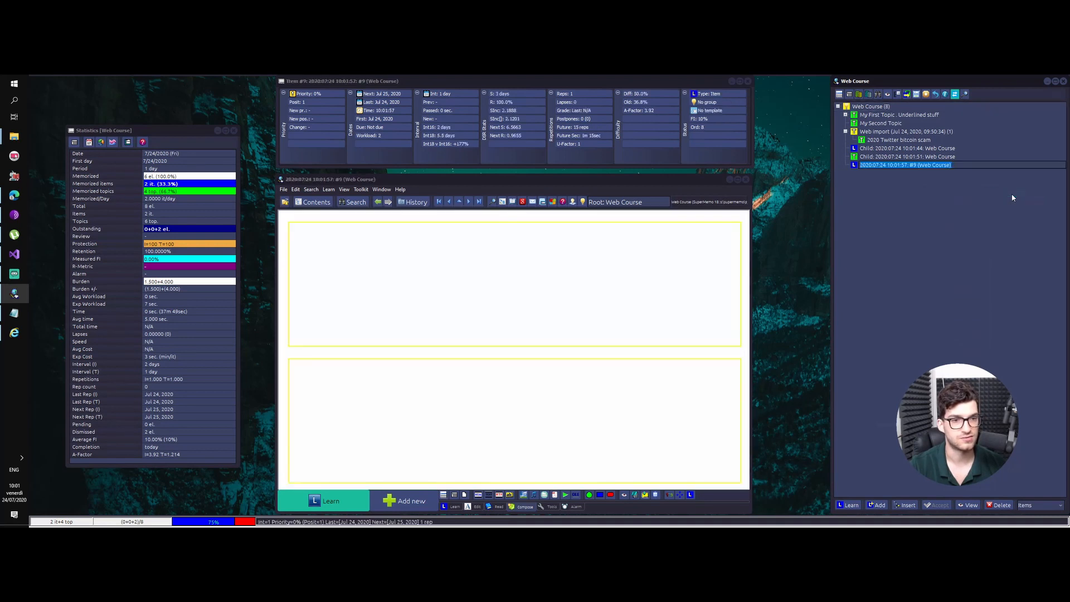
click(893, 168)
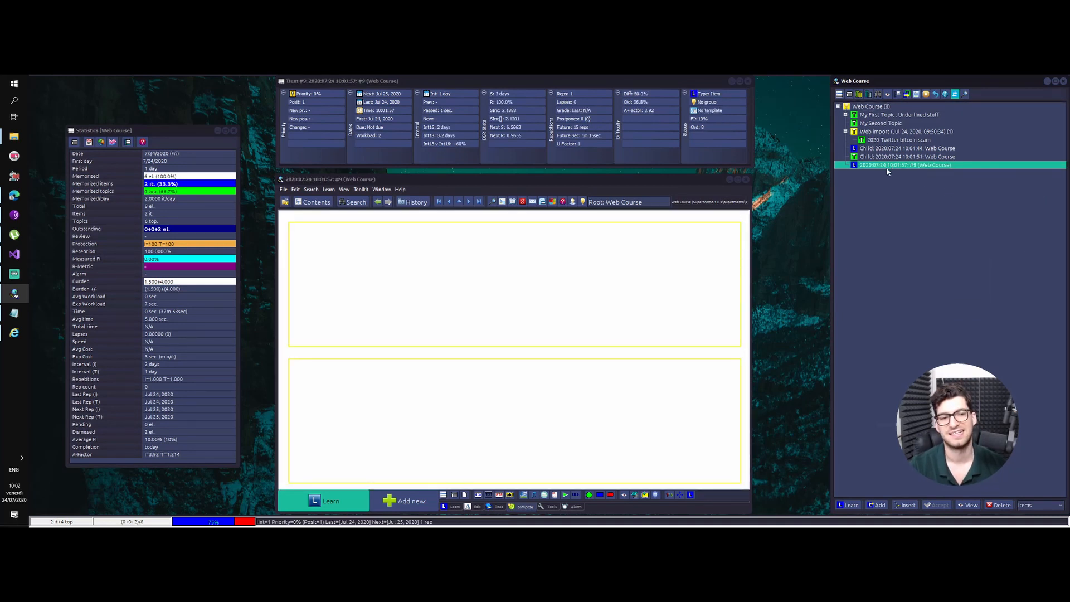
Cycle the new item's question and answer components through their editing modes to reach the layout mode for resizing.
click(556, 235)
click(519, 374)
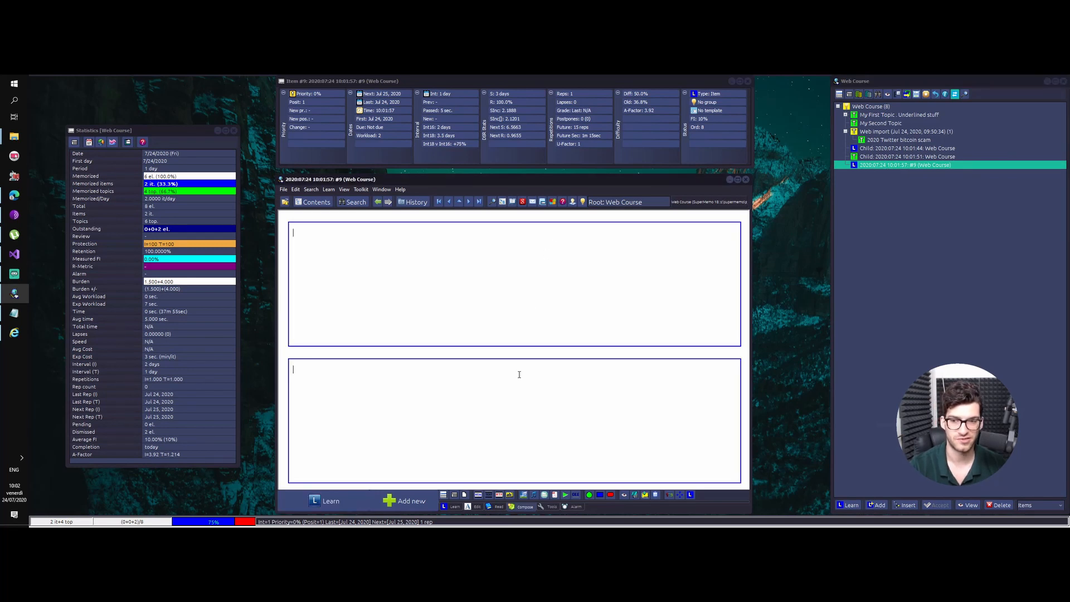
key(ctrl+e)
key(ctrl+e)
key(ctrl+e)
key(ctrl+e)
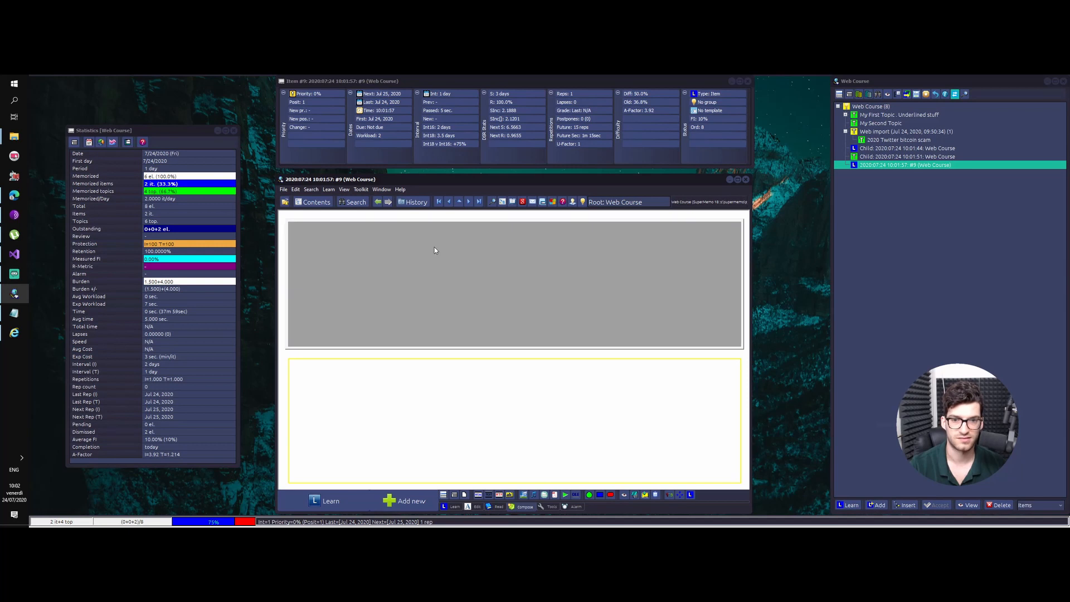
key(ctrl+e)
key(ctrl+e)
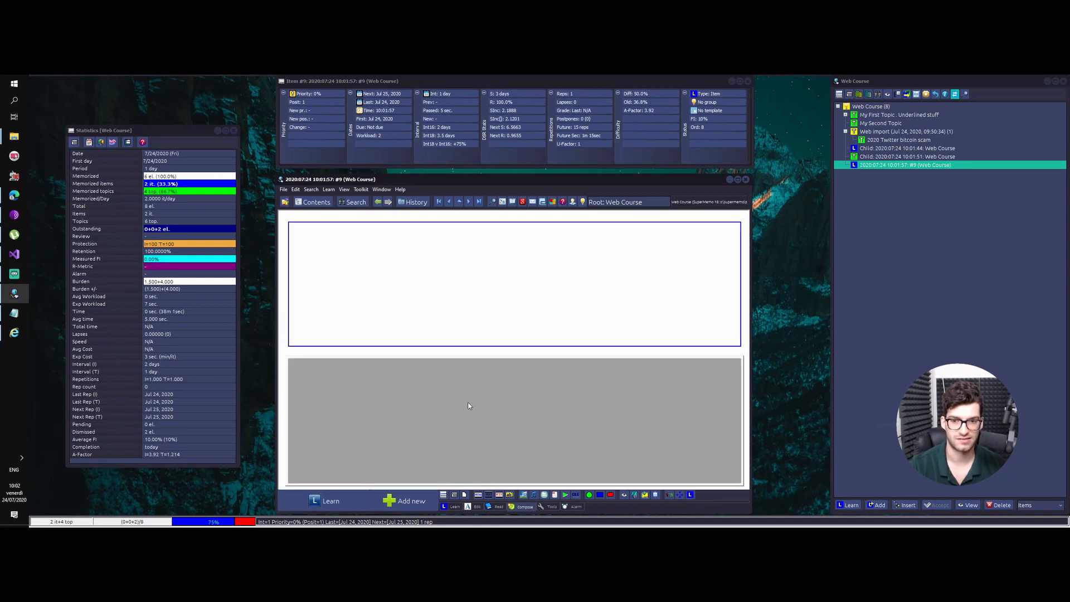
Narrow the question and answer components from both sides to slightly over half the element window's width, keeping them centred and aligned.
drag(285, 280, 385, 279)
drag(286, 381, 385, 383)
drag(743, 295, 641, 284)
drag(741, 383, 642, 382)
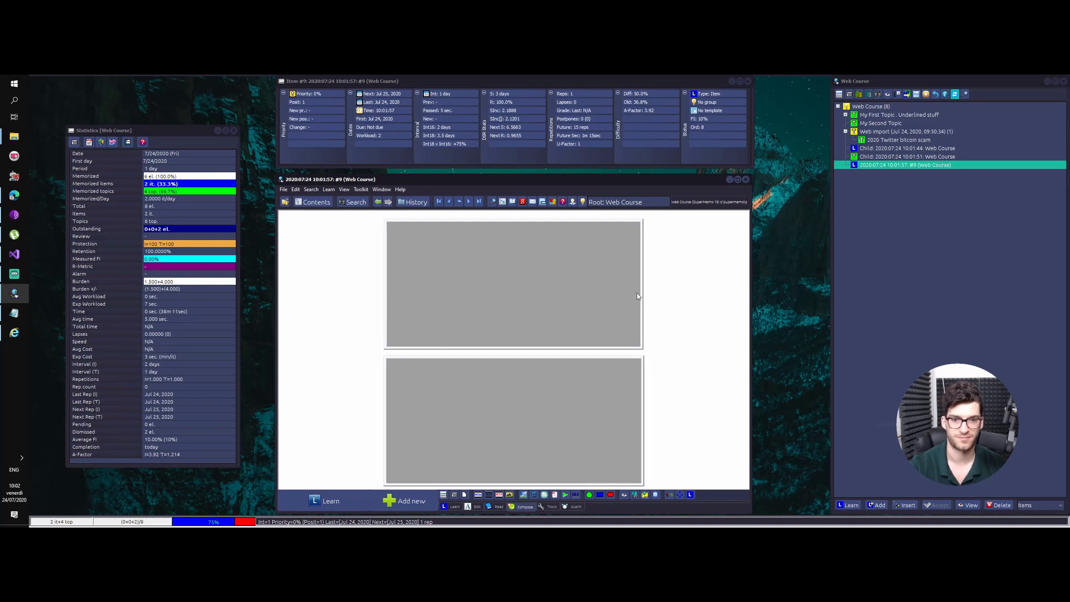
Leave the layout mode of both components and put the question component into text editing.
key(Escape)
click(497, 296)
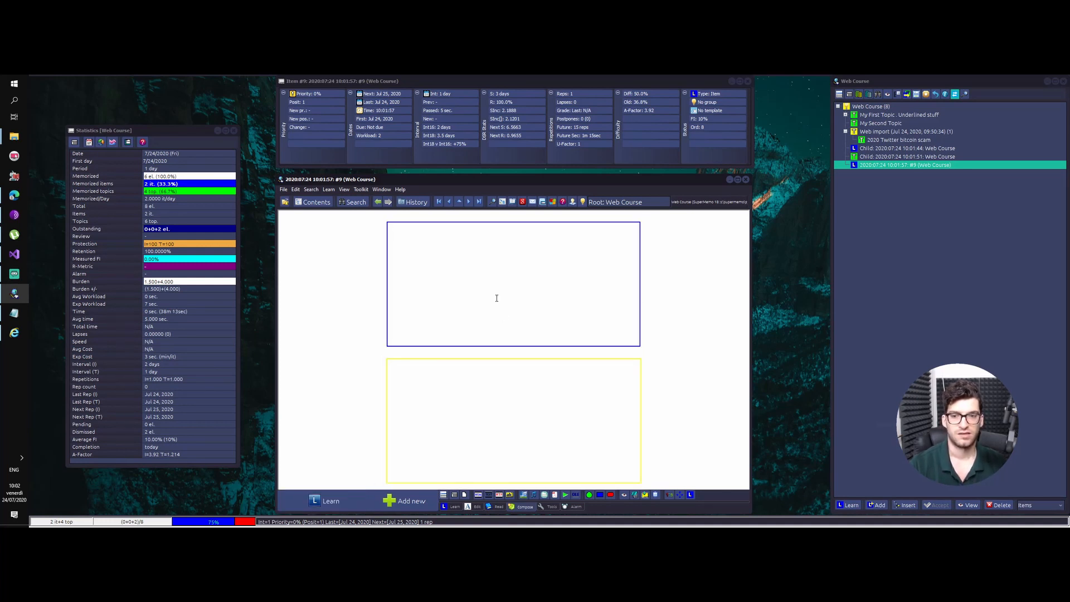
right_click(446, 290)
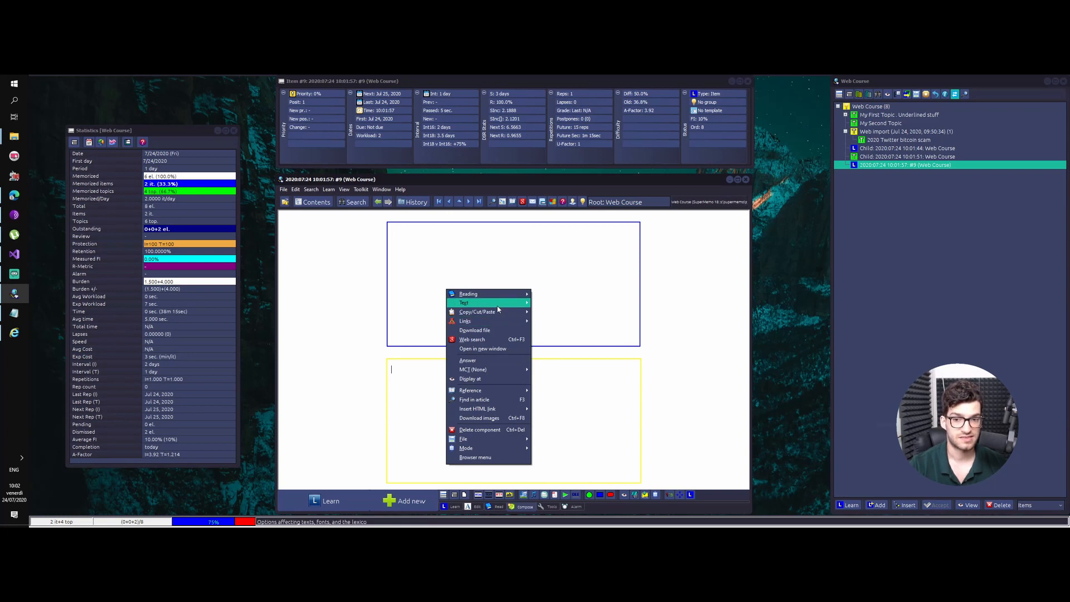
mouse_move(493, 302)
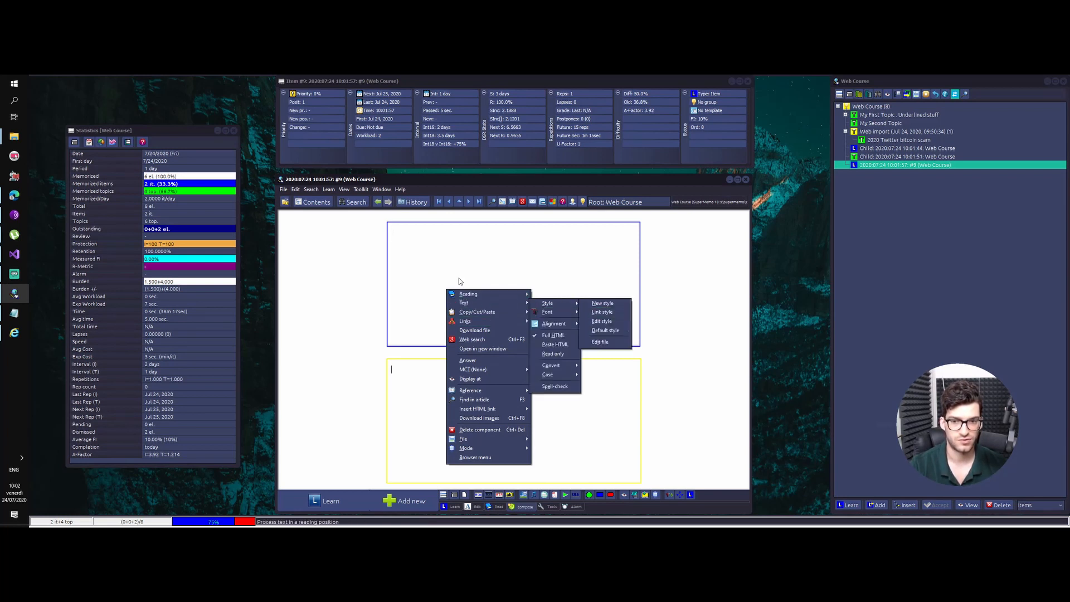
right_click(422, 263)
click(431, 227)
right_click(465, 269)
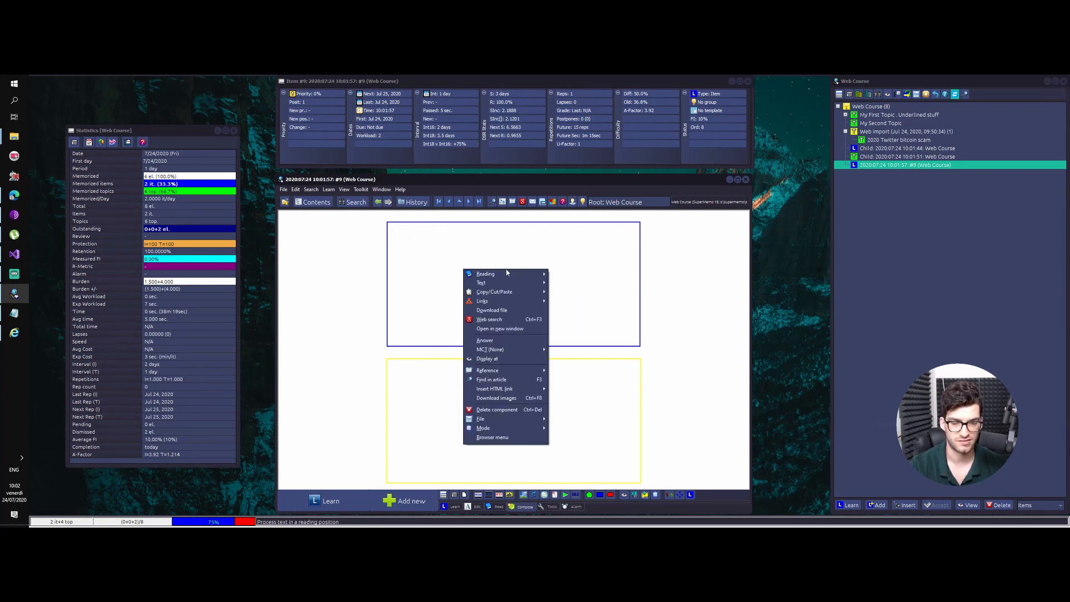
mouse_move(501, 282)
mouse_move(559, 289)
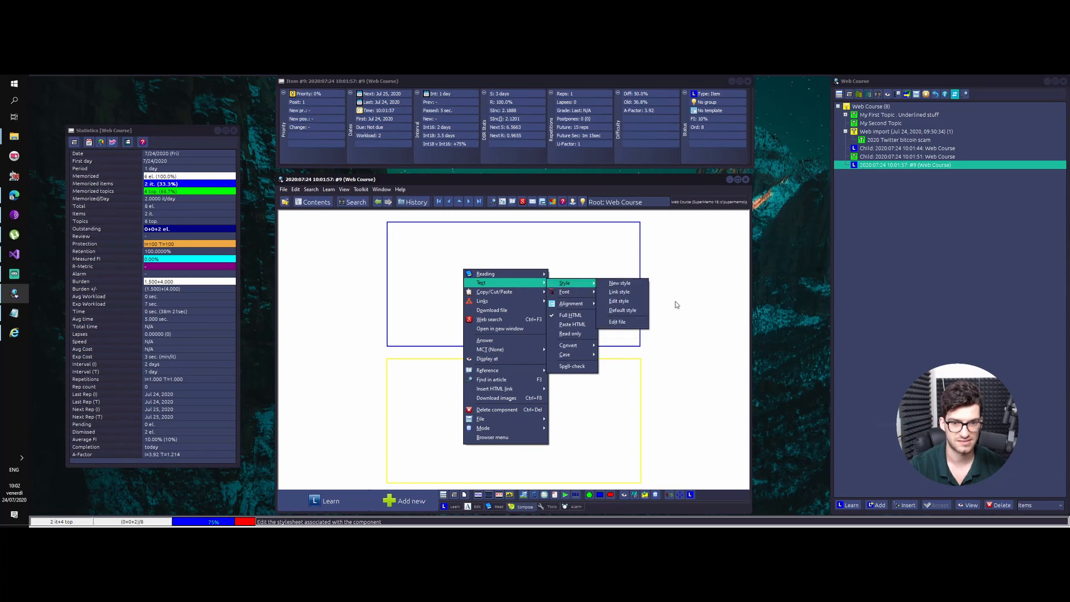
right_click(695, 260)
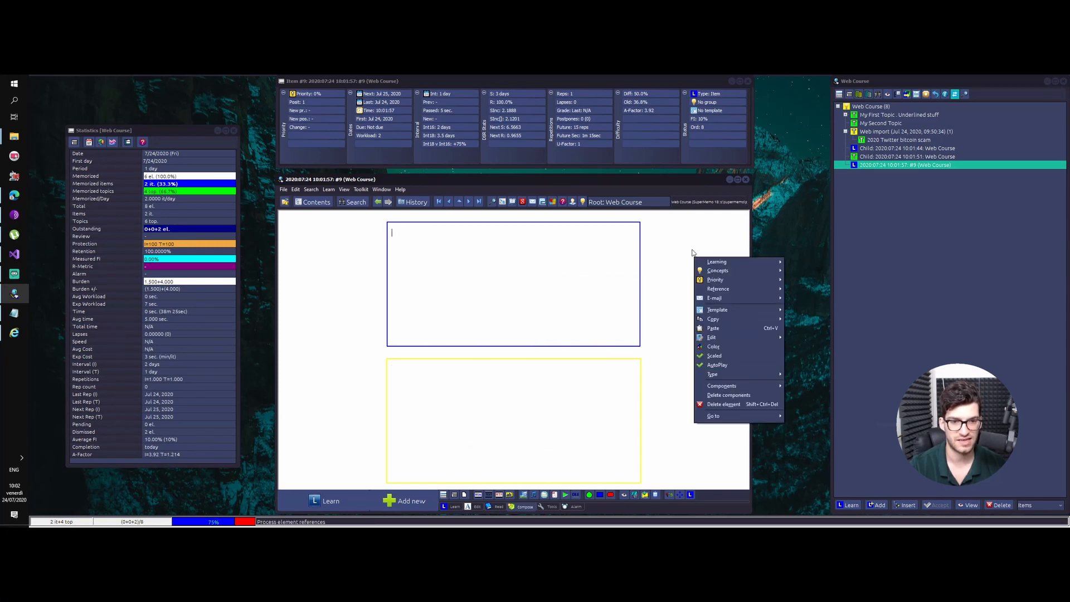
click(451, 239)
key(Escape)
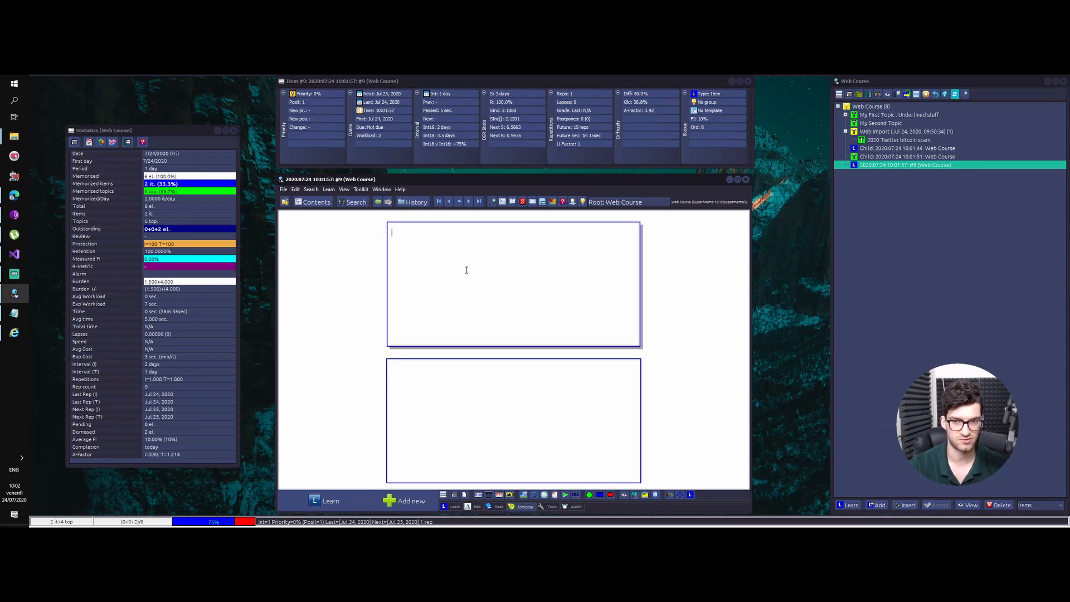
Link the question component to the Dark Style stylesheet from the style registry.
right_click(409, 250)
mouse_move(451, 263)
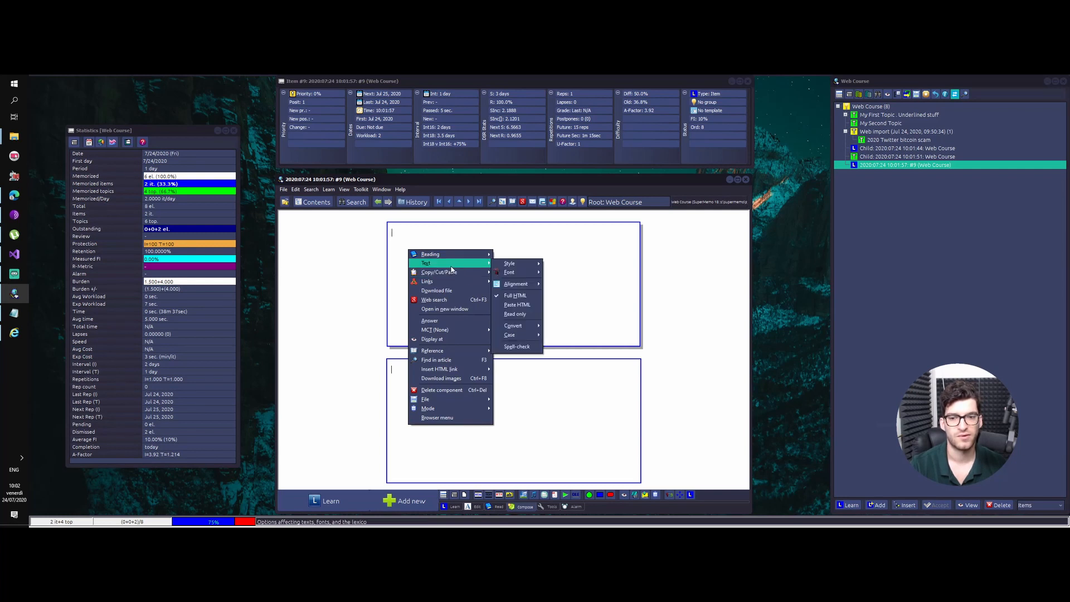
mouse_move(505, 268)
click(563, 274)
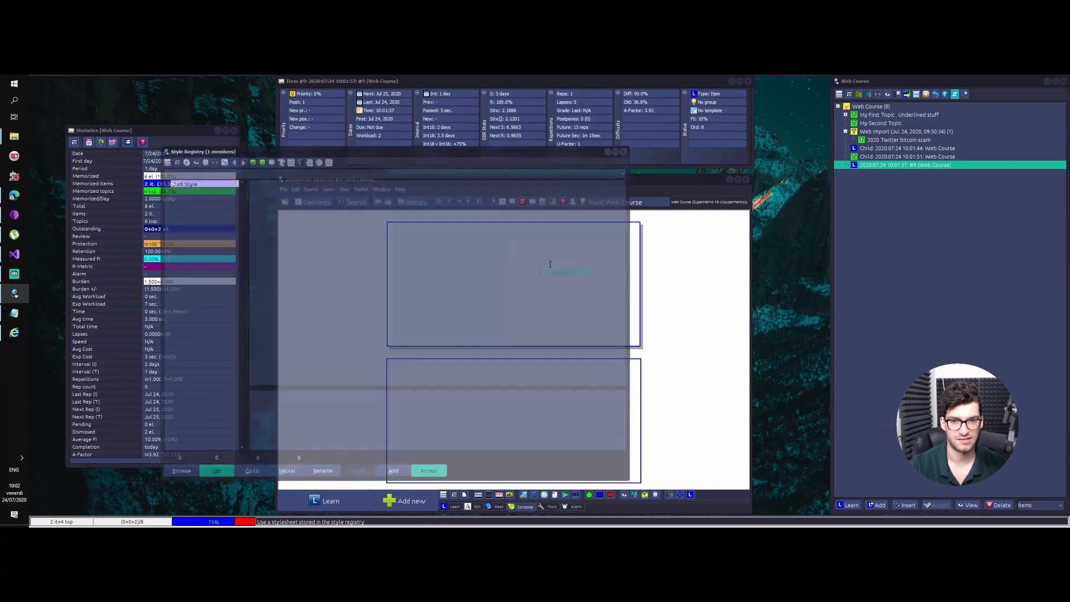
double_click(219, 184)
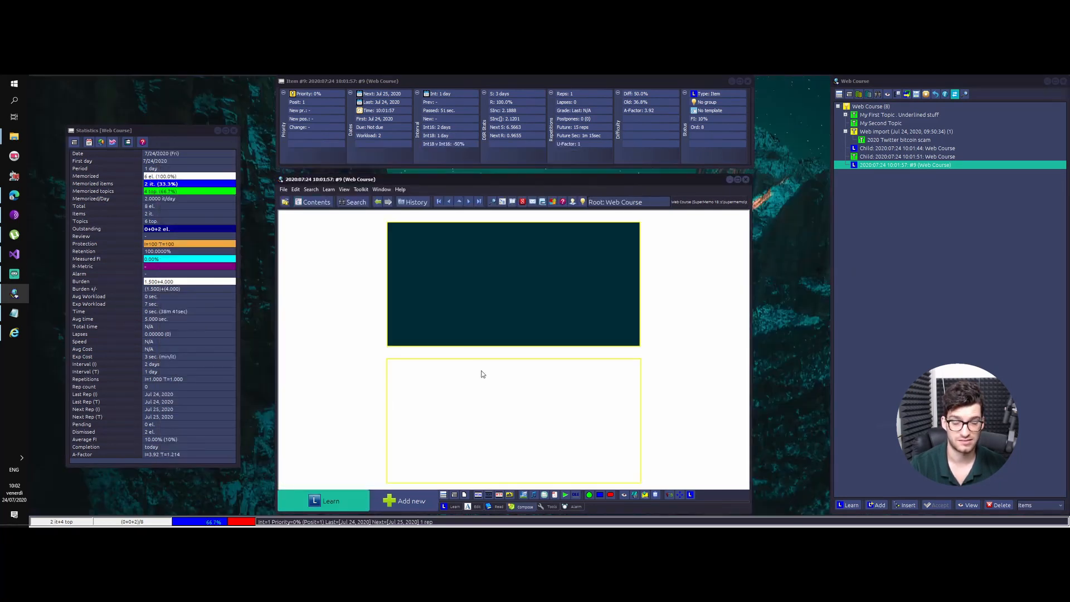
Link the answer component to the Dark Style stylesheet from the style registry.
right_click(511, 427)
mouse_move(502, 265)
mouse_move(574, 265)
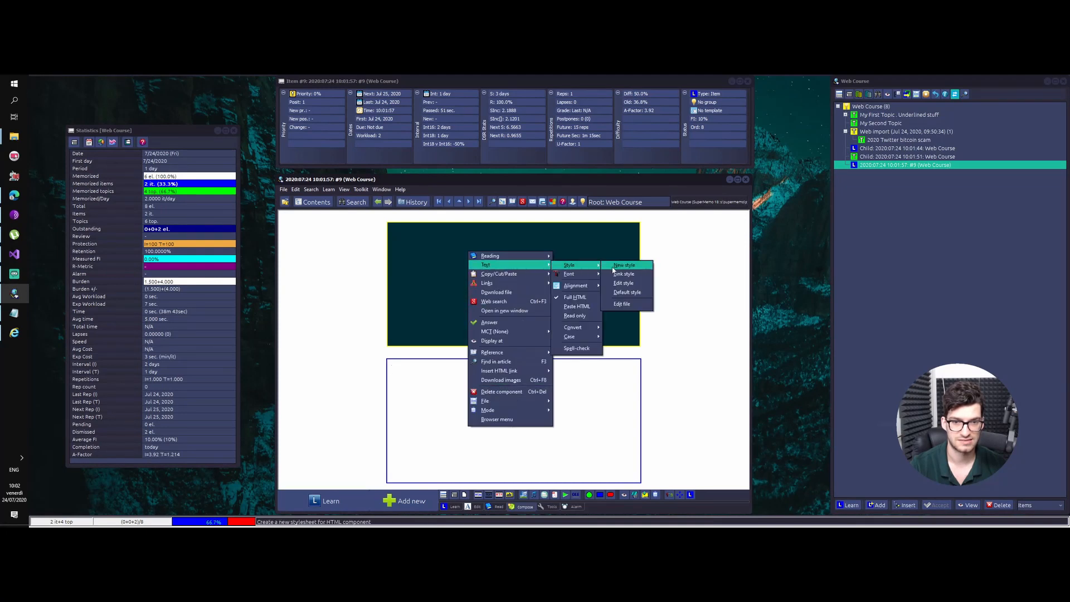
click(623, 274)
double_click(218, 182)
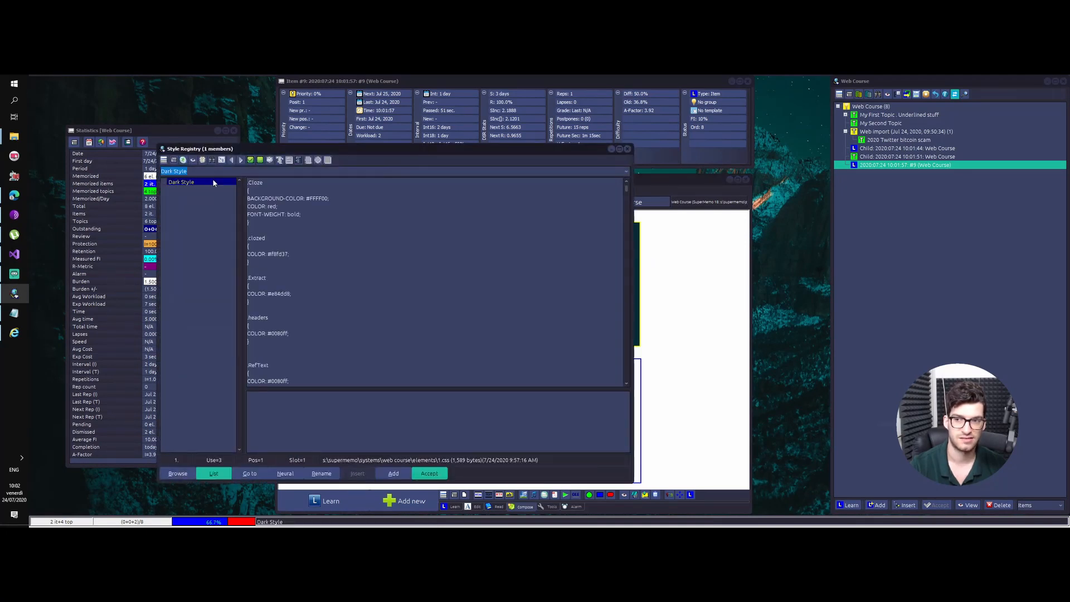
Try a saturated dark blue from the basic colours as the item's background.
right_click(690, 315)
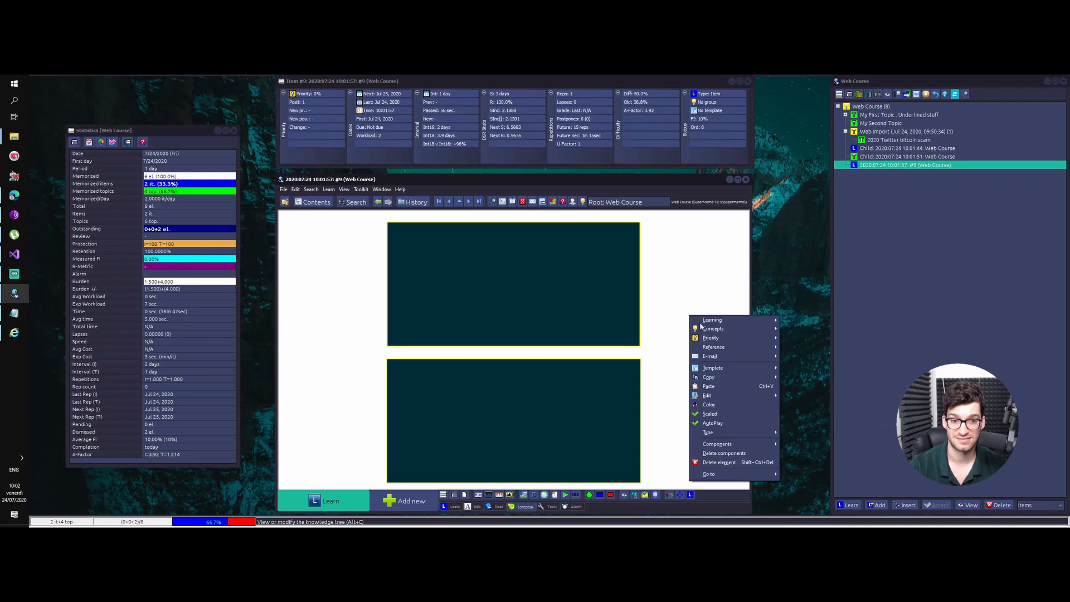
click(709, 404)
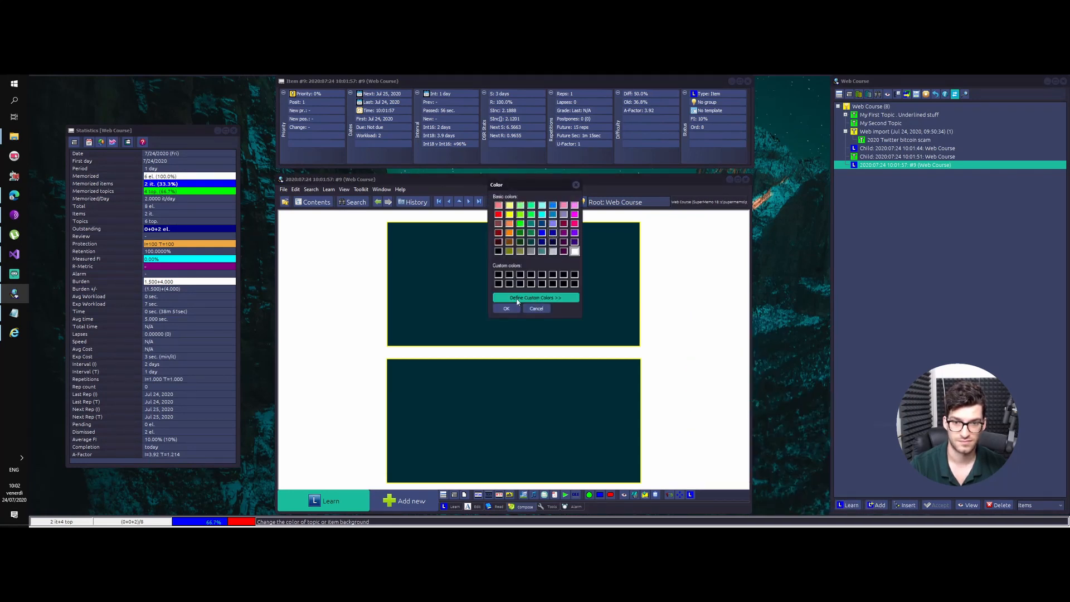
click(506, 308)
Set the item's background to the muted dark blue basic colour and compare it with the topic's background.
right_click(712, 239)
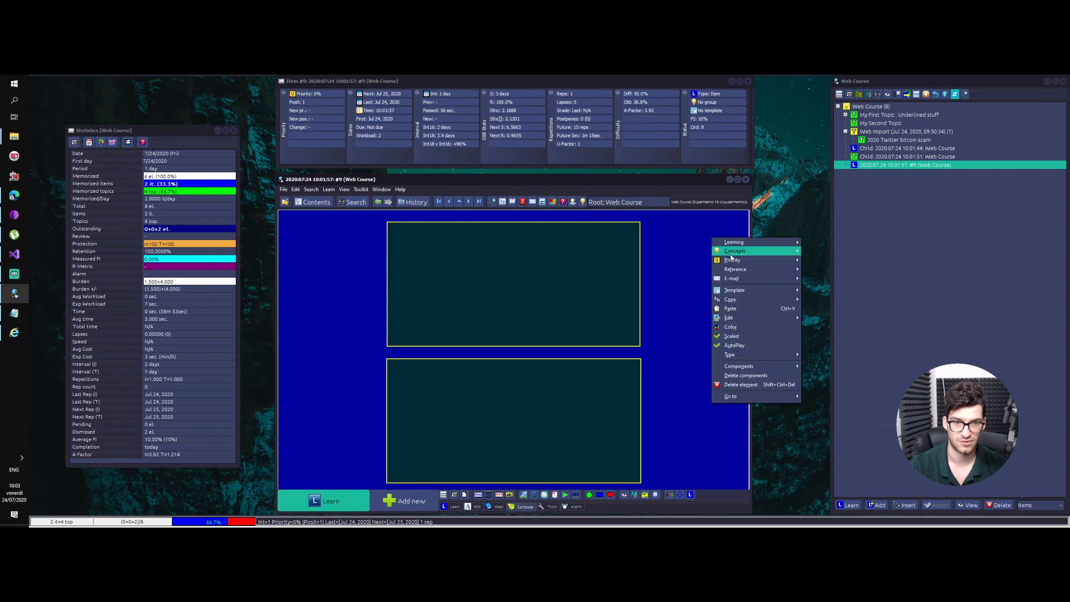
click(542, 223)
click(506, 308)
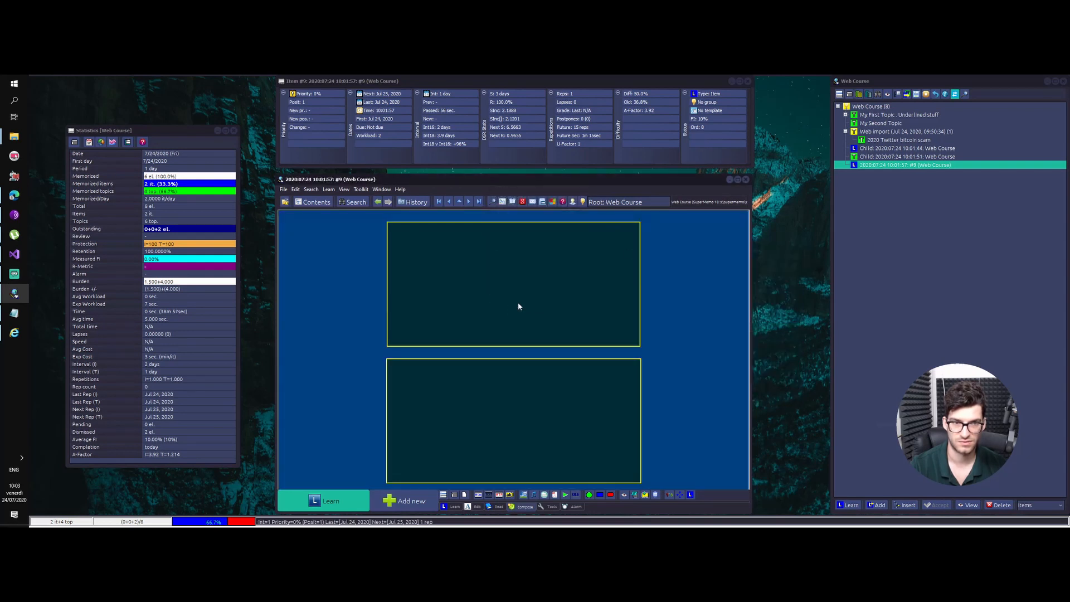
click(879, 158)
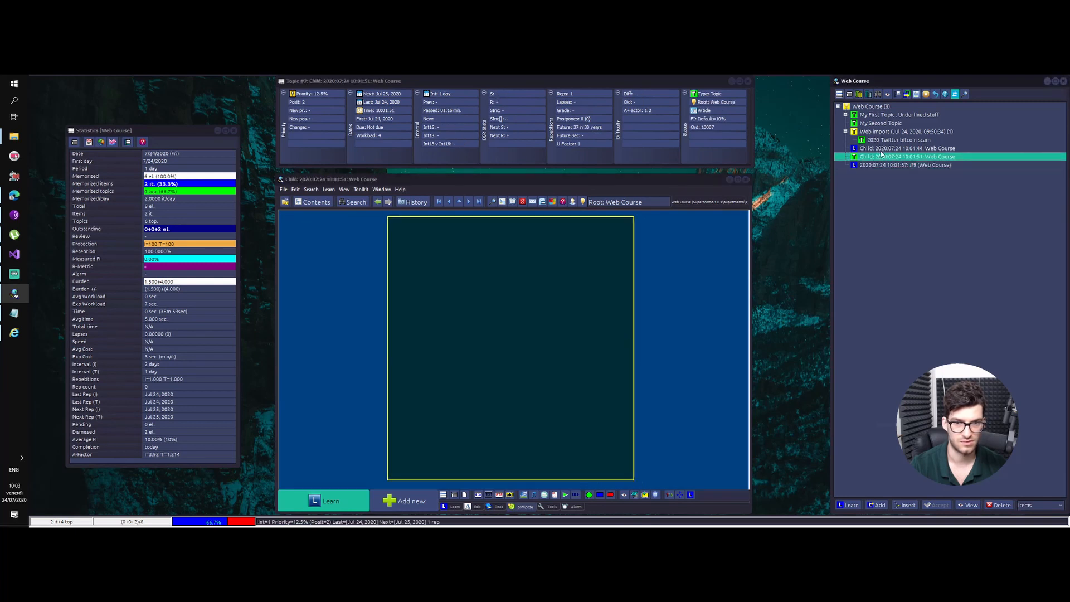
click(883, 165)
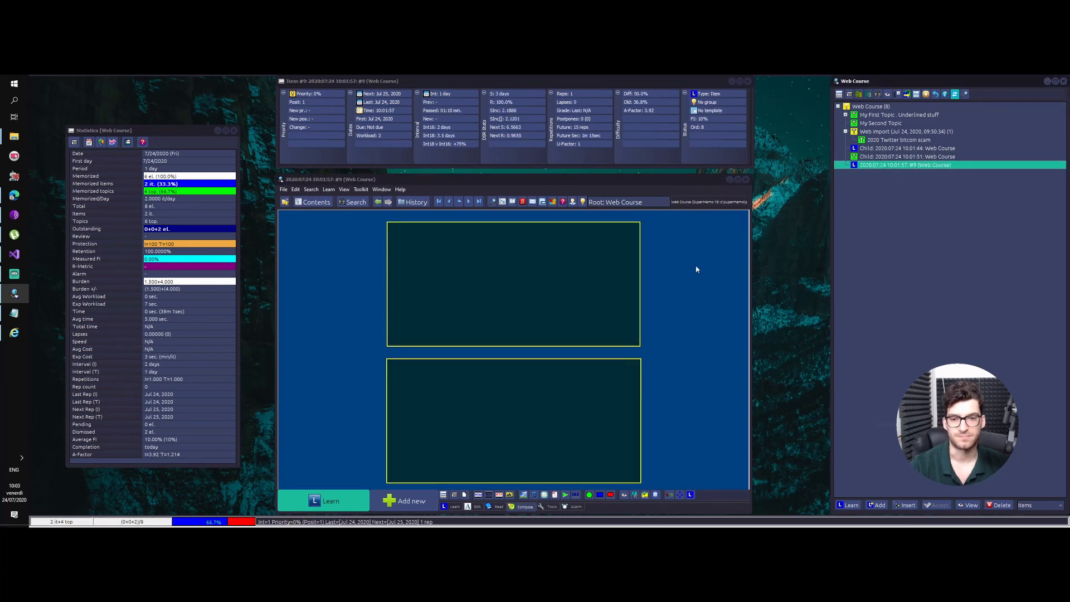
Save the designed item as the template "Item" in the template registry, replacing the existing one.
click(625, 260)
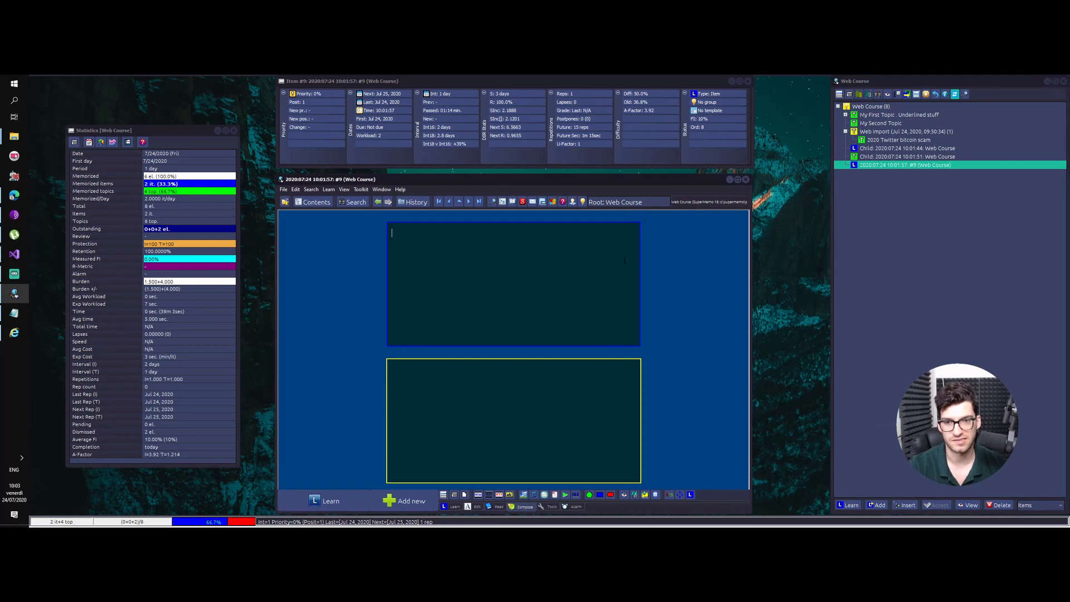
key(Escape)
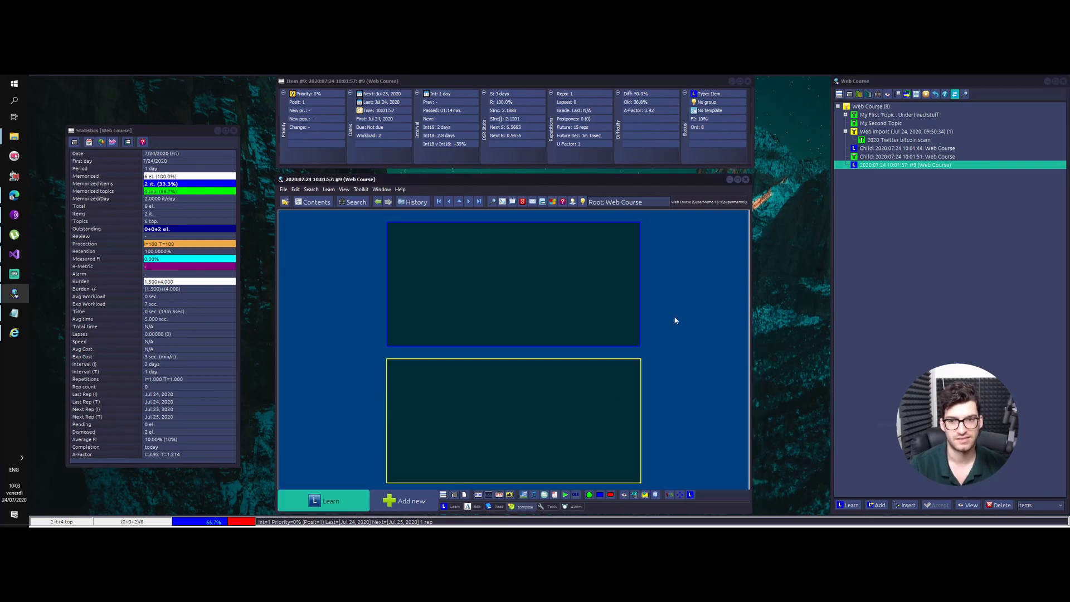
right_click(673, 304)
mouse_move(732, 358)
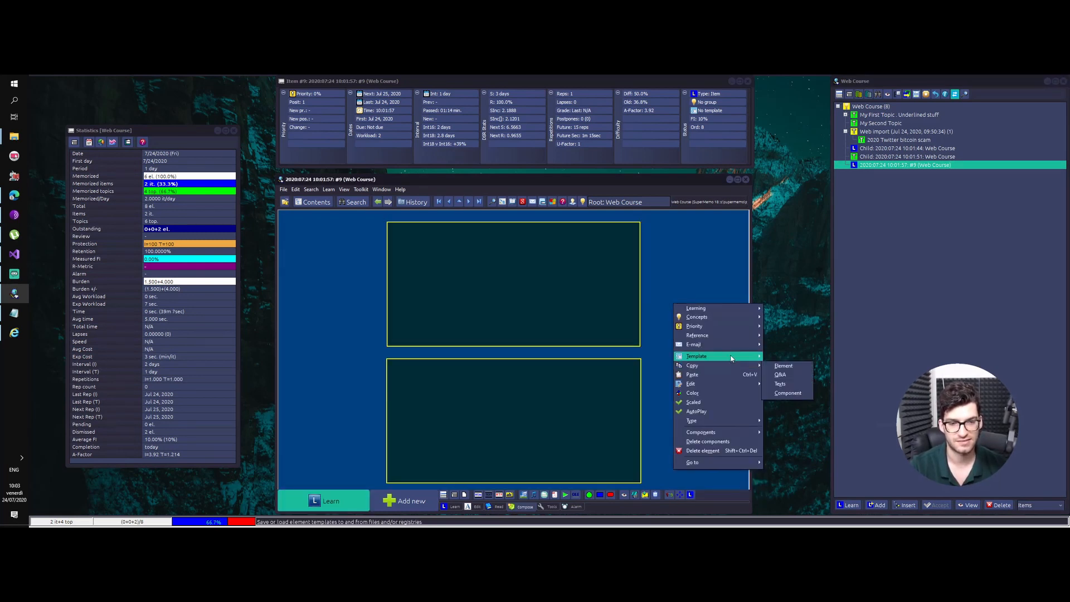
click(792, 357)
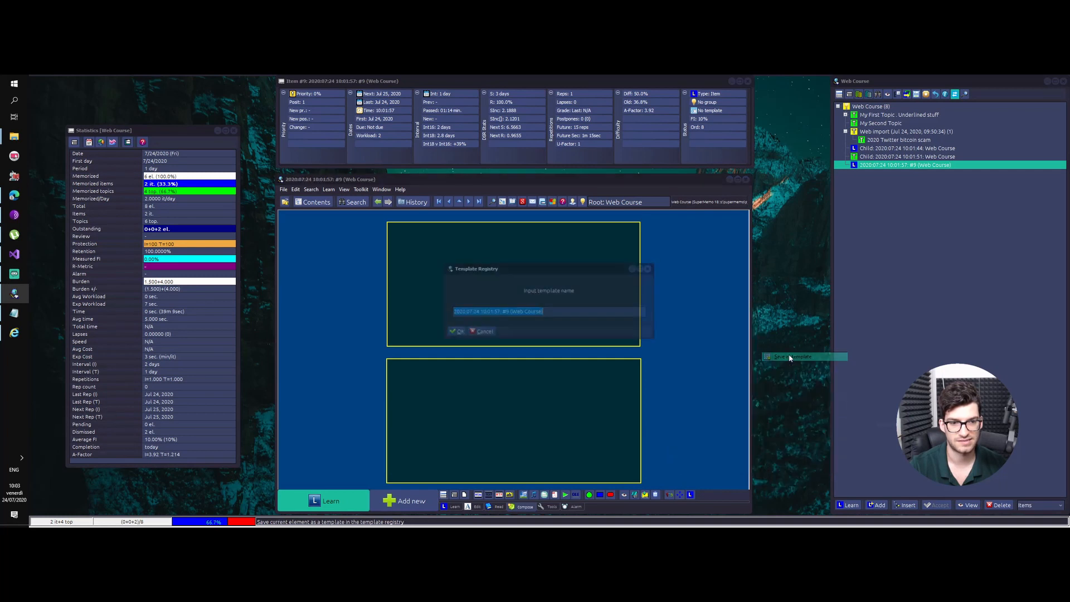
text(Item)
key(Return)
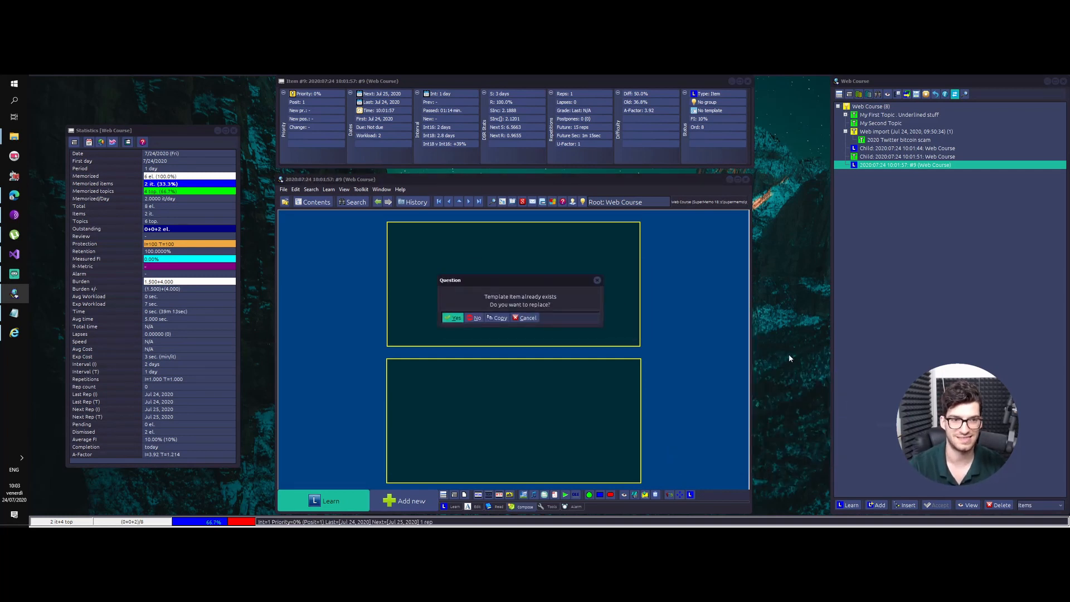
key(Return)
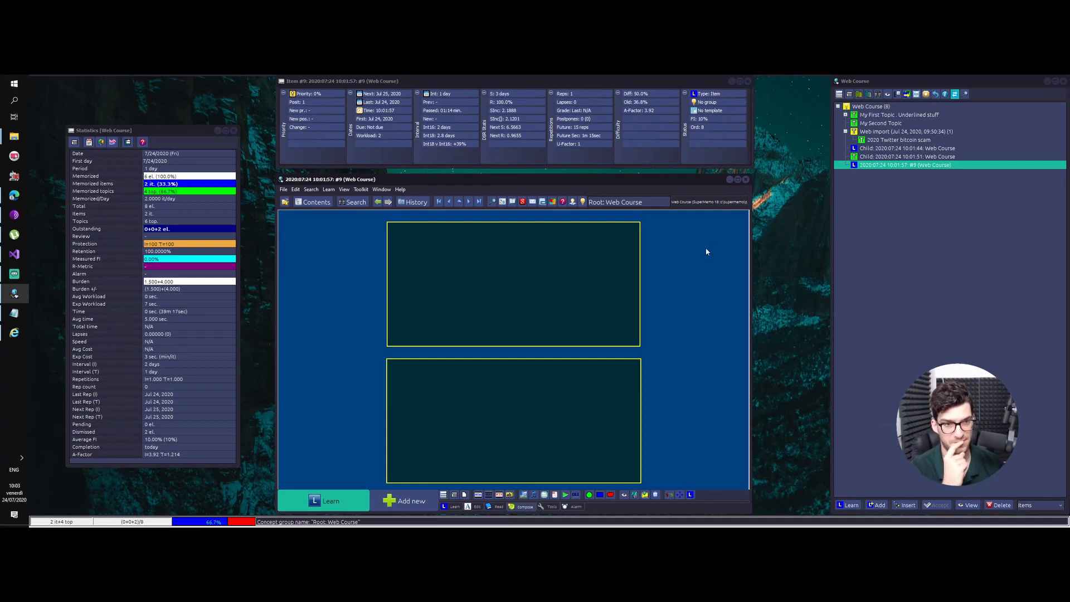
Compare the earlier child item with the redesigned one and enter "Old item" as the earlier item's question.
click(939, 159)
click(943, 165)
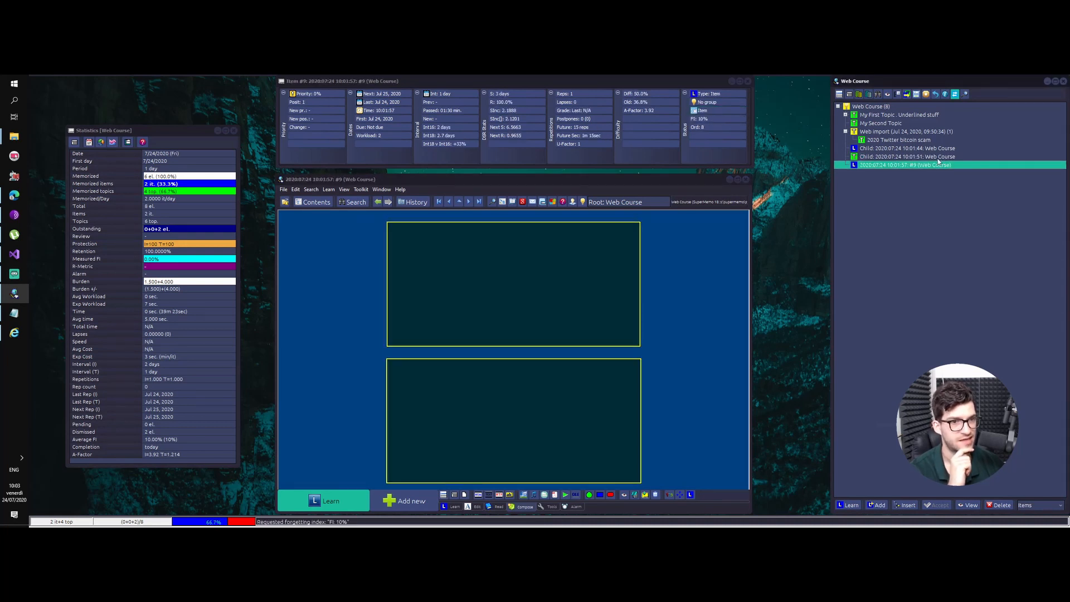
click(912, 148)
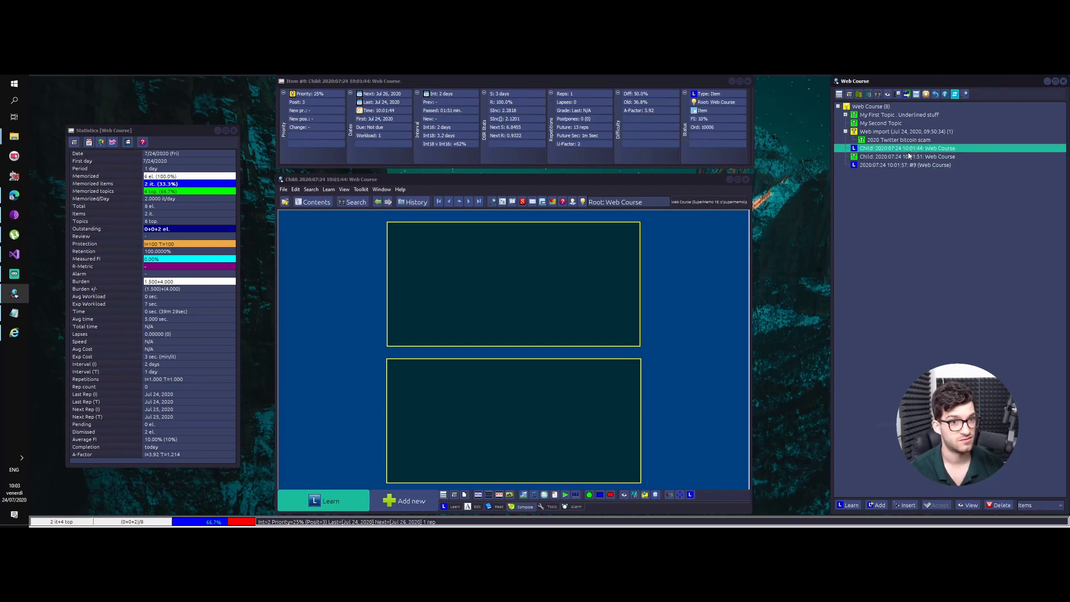
click(908, 165)
click(898, 149)
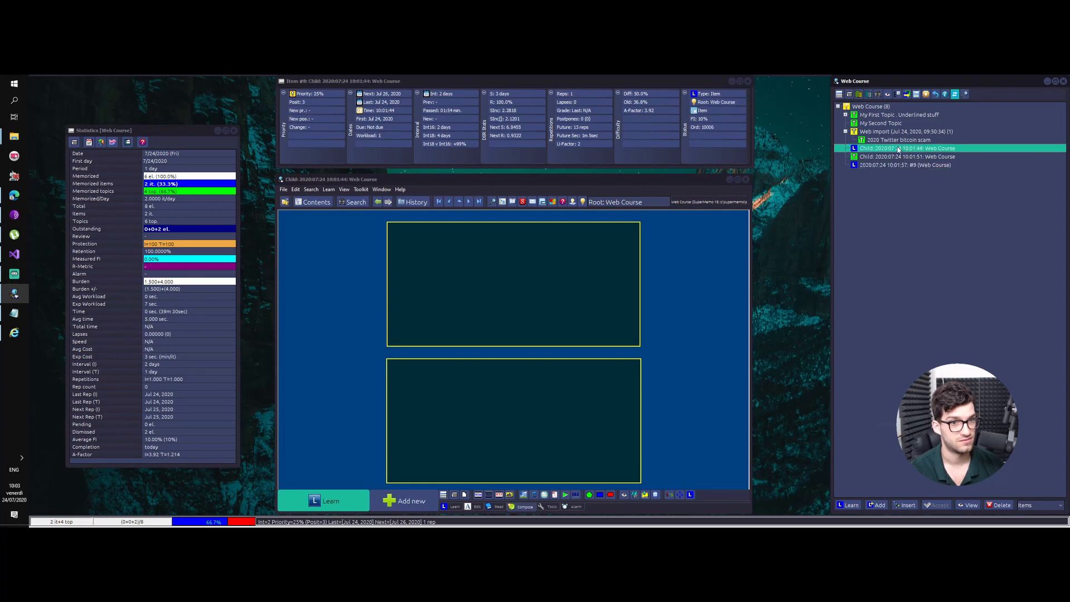
click(560, 225)
key(Caps_Lock)
text(Old item)
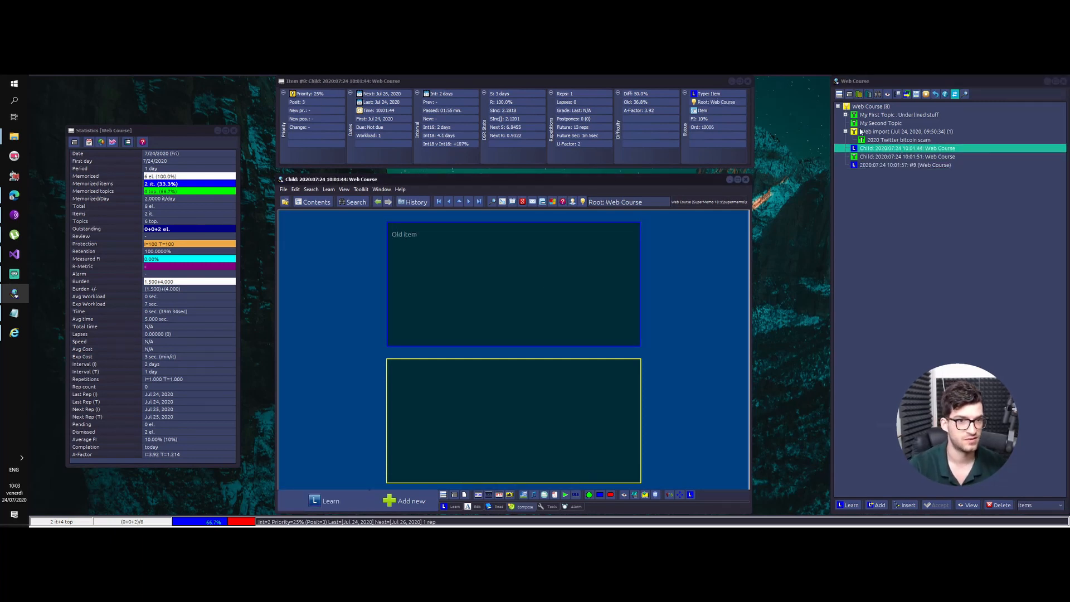
Enter "Item we created the template with" as the question of the redesigned item.
click(958, 166)
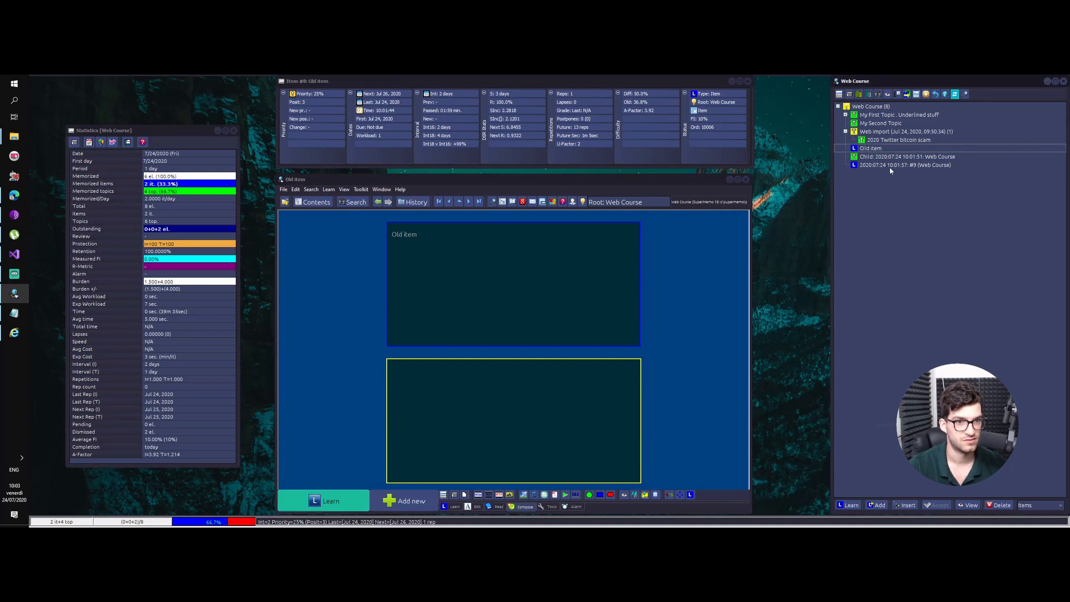
click(571, 260)
text(Item we)
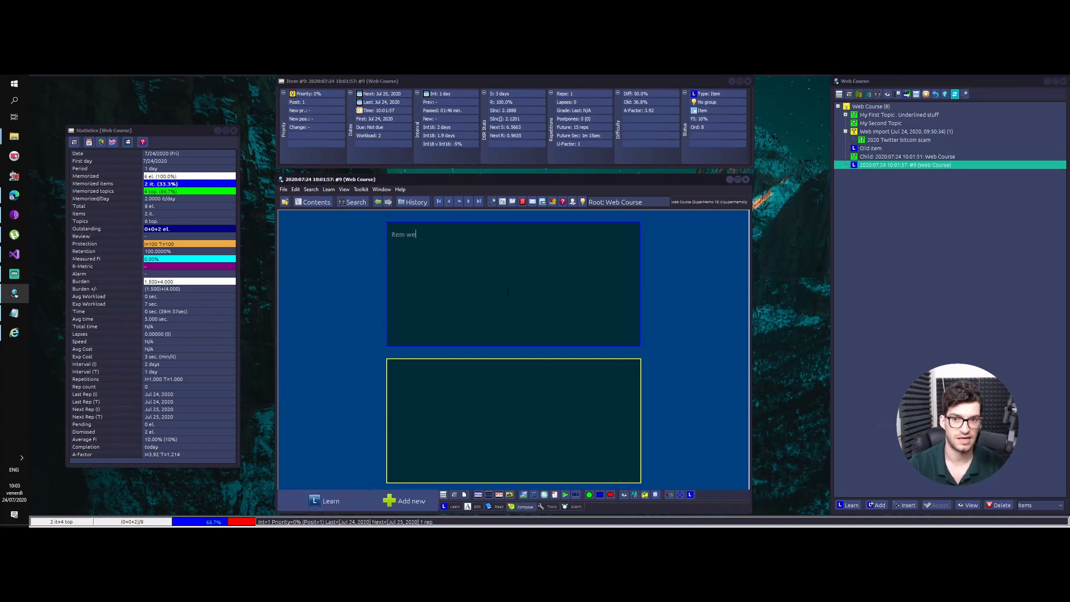
text( created the iemplate with)
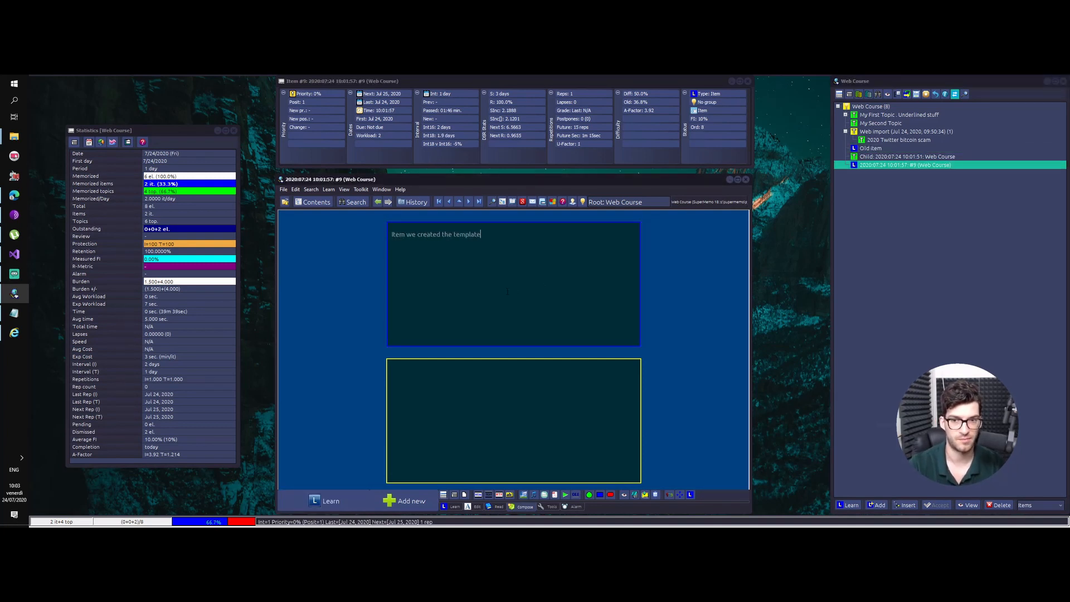
key(Escape)
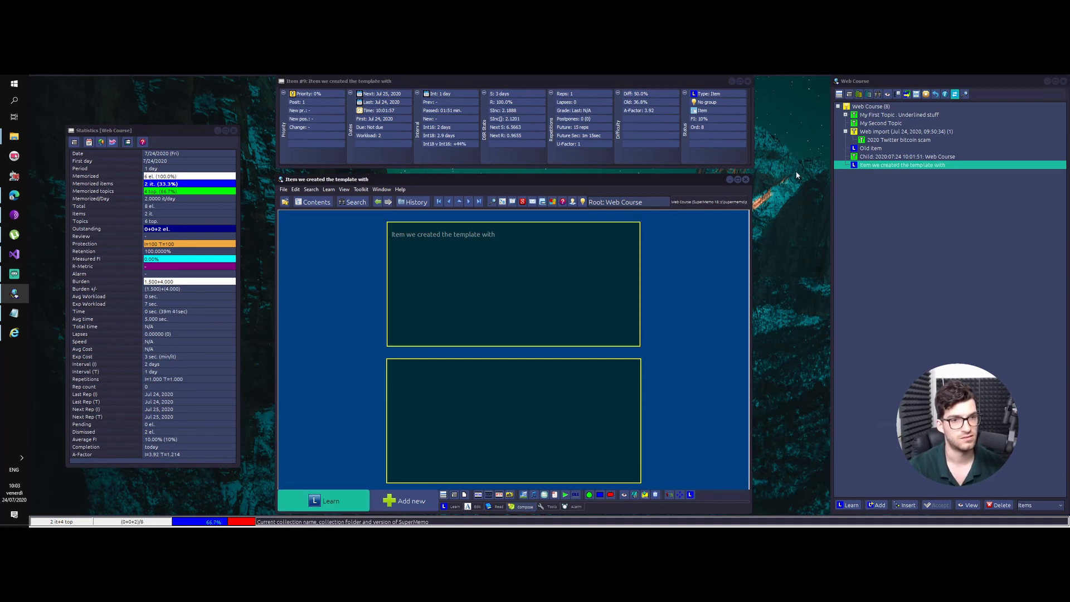
Switch between "Old item" and "Item we created the template with" to compare their layouts and colours.
click(870, 148)
click(874, 165)
click(867, 149)
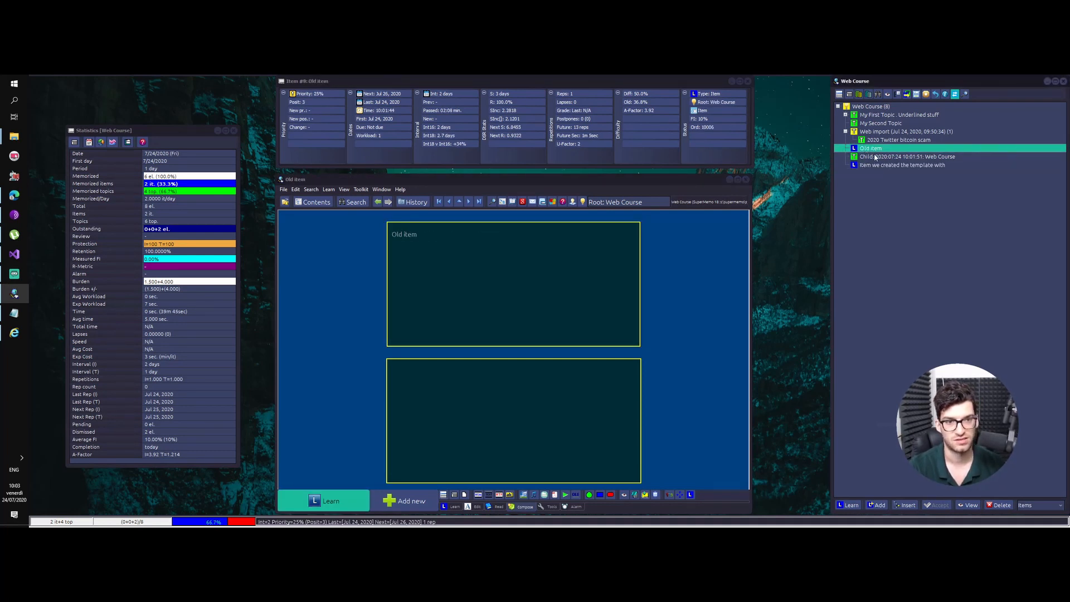
click(881, 166)
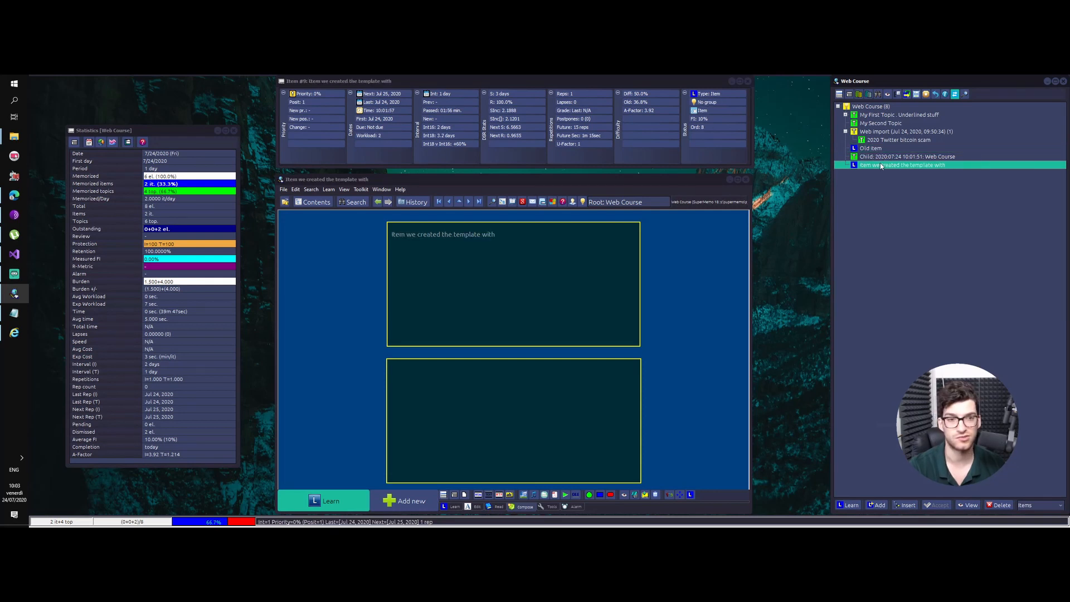
click(878, 148)
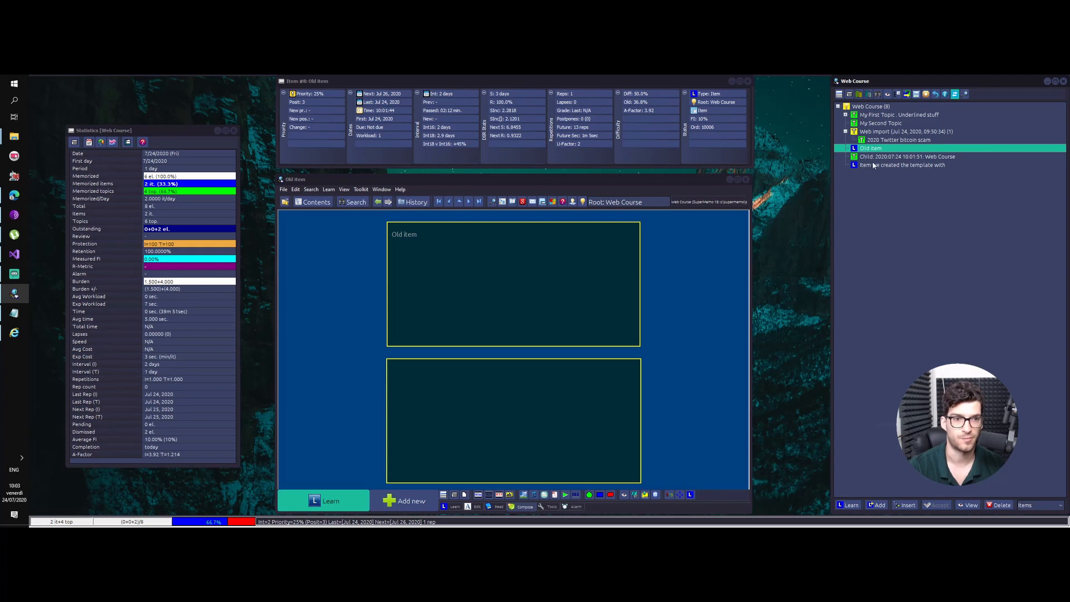
Add a new blank topic and a new blank item at the end of the Web Course contents tree.
click(876, 165)
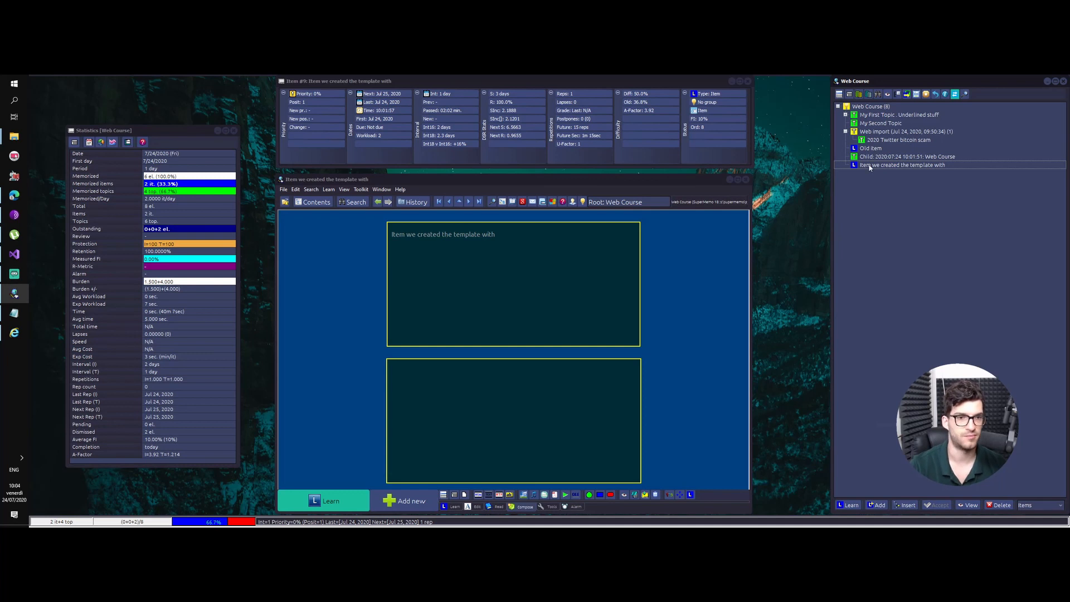
key(Up)
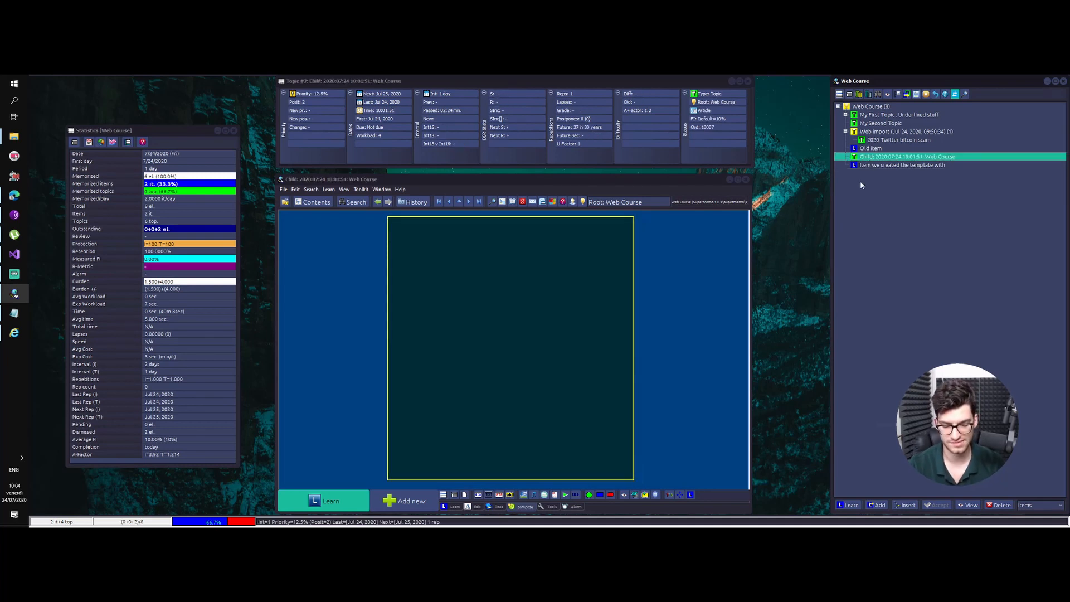
right_click(861, 185)
click(893, 179)
right_click(893, 181)
mouse_move(920, 187)
click(978, 196)
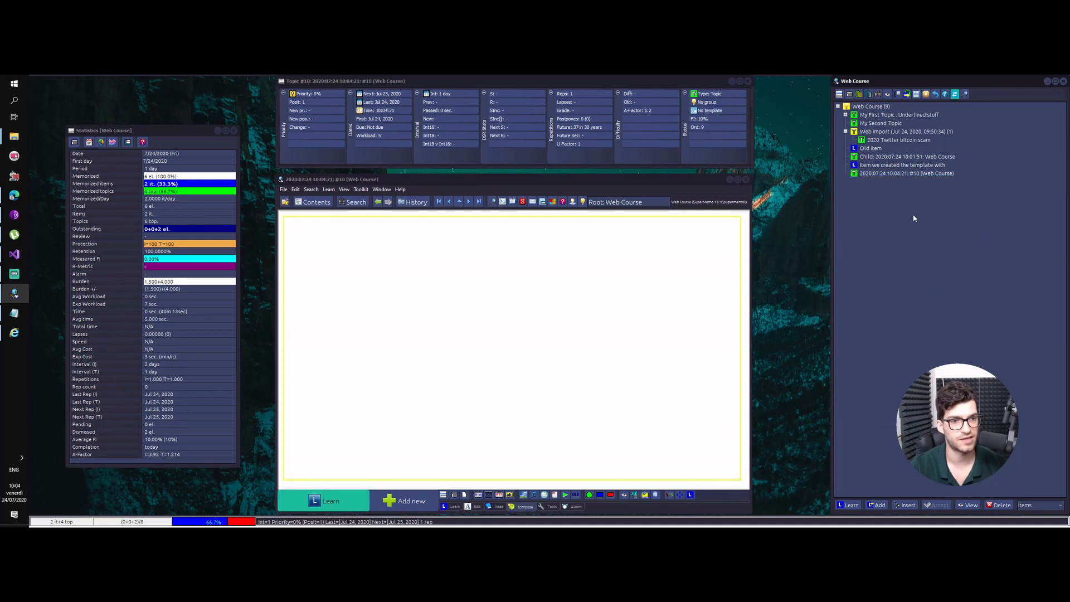
right_click(939, 218)
mouse_move(970, 220)
click(1019, 221)
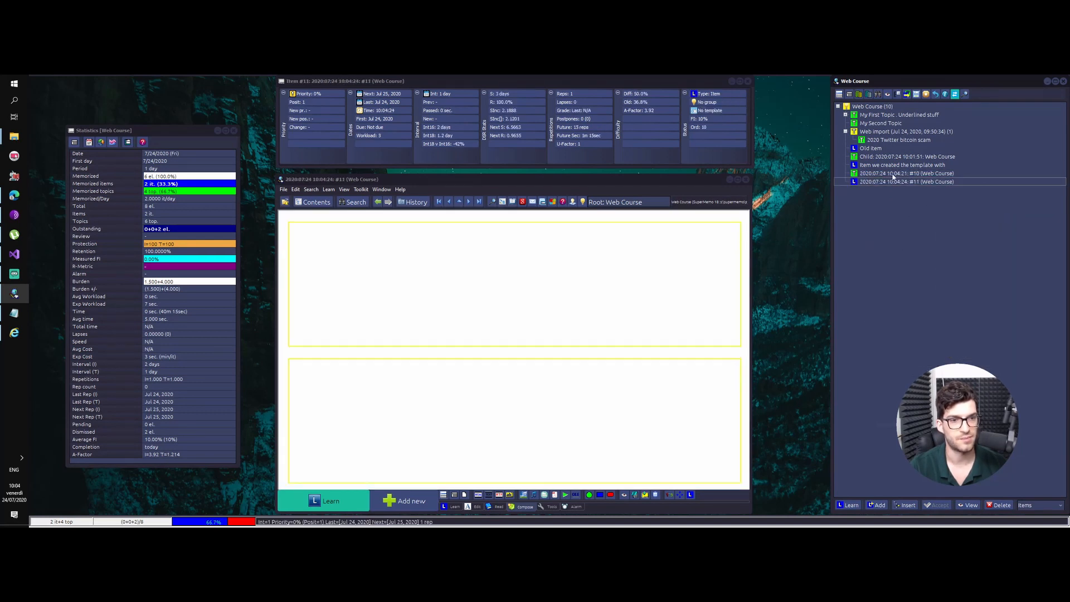
Apply the Item Picture template from the template registry to the newly added topic.
click(863, 173)
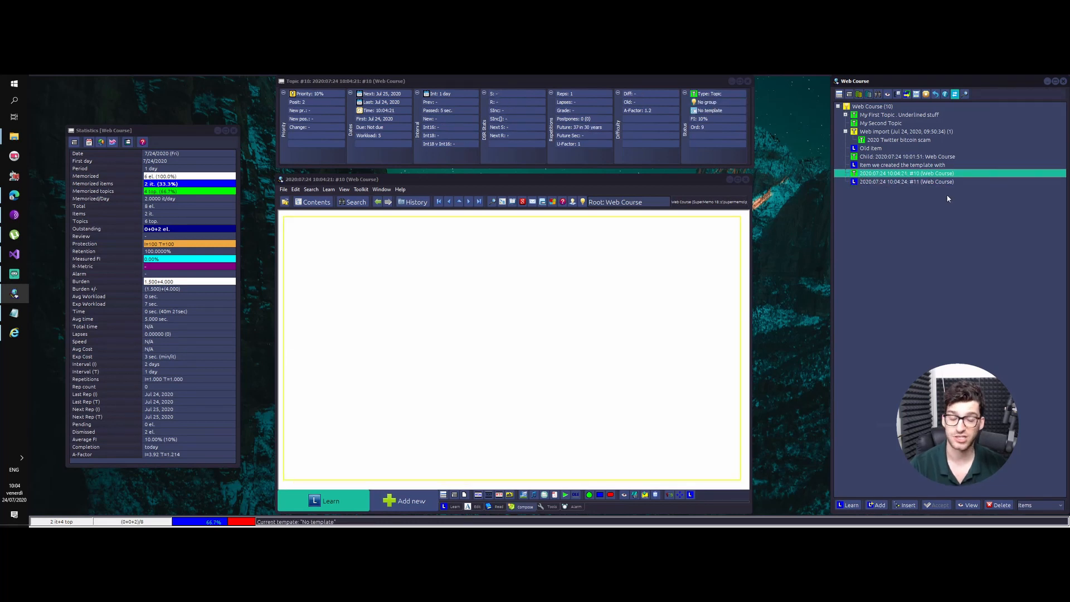
click(670, 270)
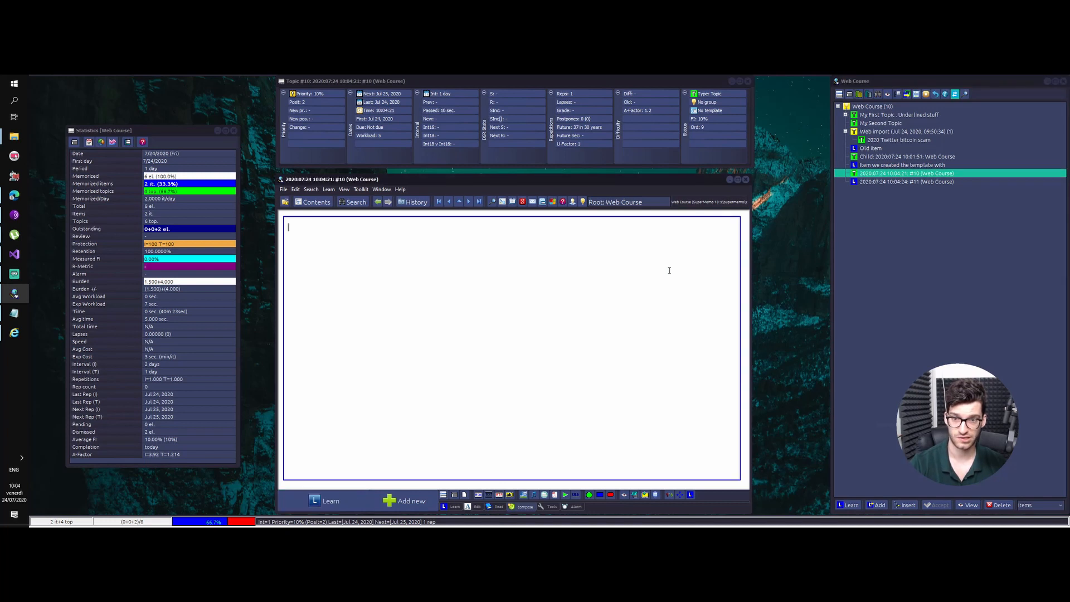
right_click(622, 267)
click(482, 259)
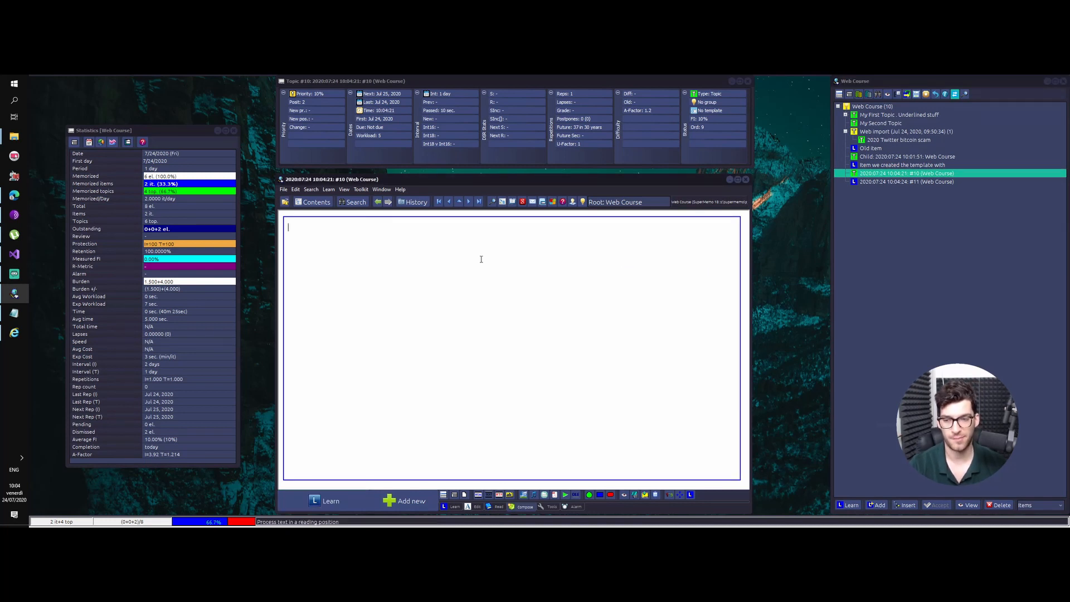
key(ctrl+shift+m)
click(193, 211)
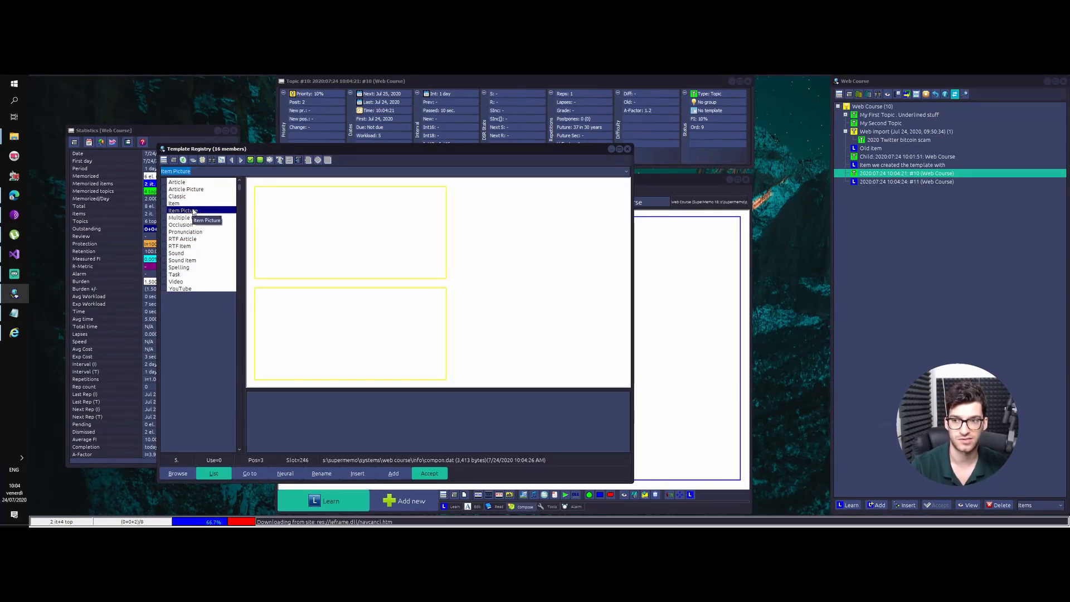
click(429, 473)
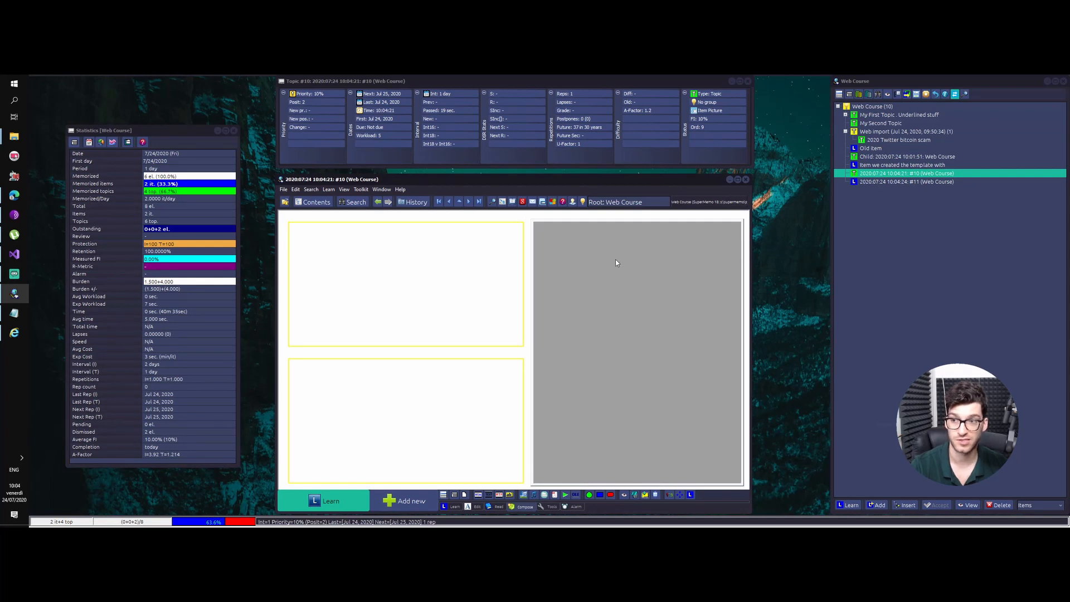
Switch to the web browser and search Google Images for "piotr wozniak supermemo" in a new tab.
click(14, 195)
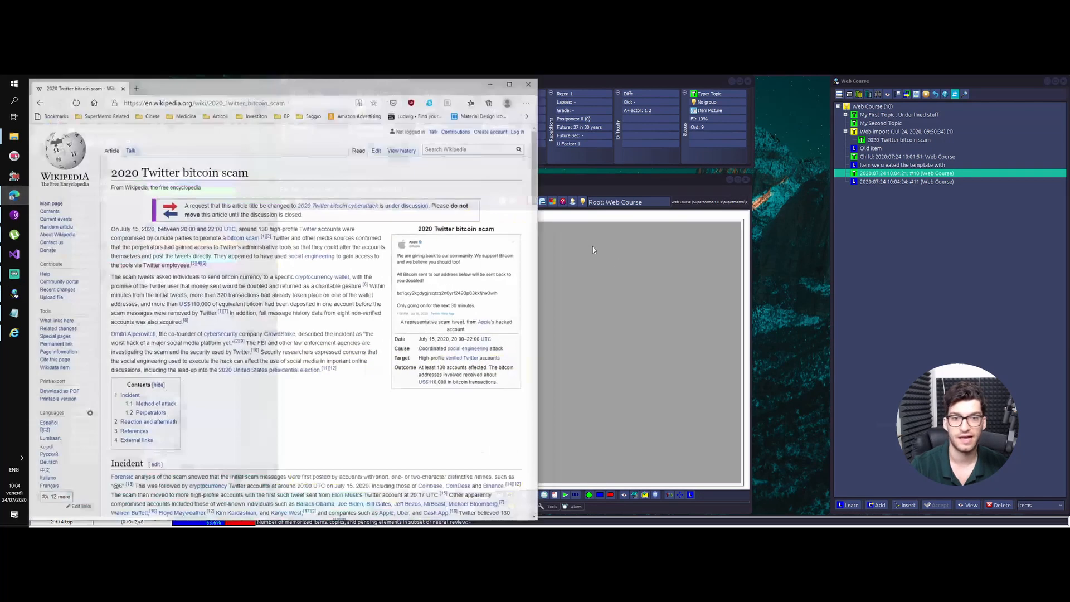
click(138, 86)
text(wozni)
key(Return)
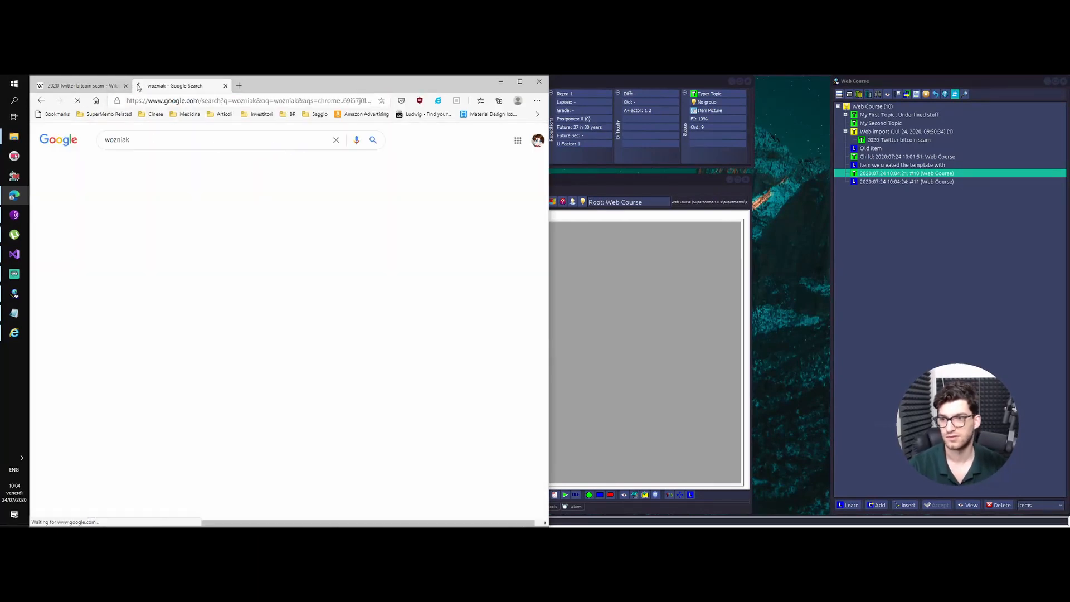
click(143, 163)
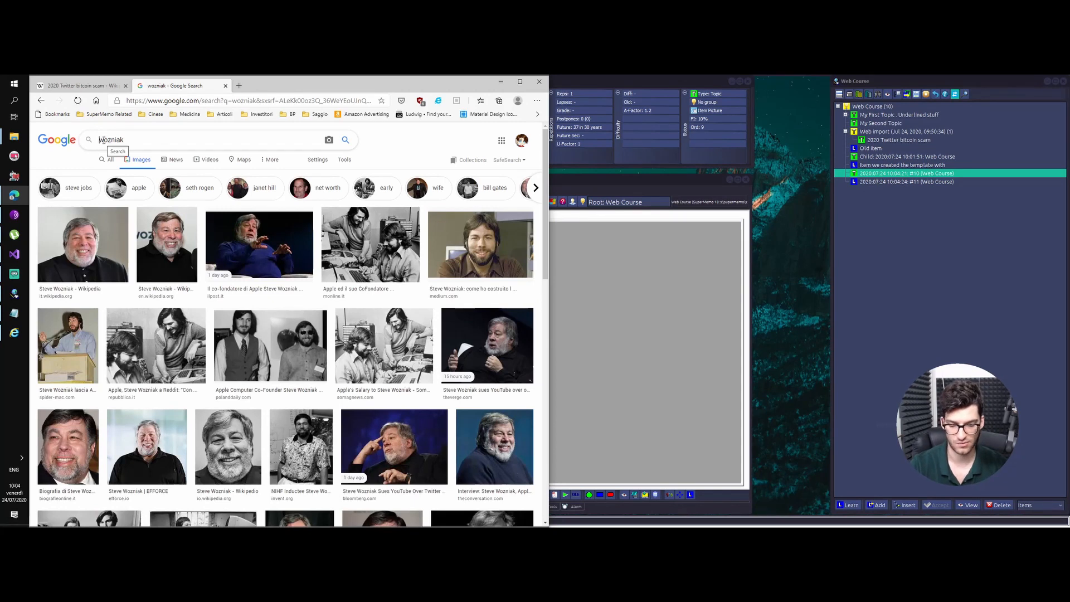
click(101, 140)
text(piotr)
key(Return)
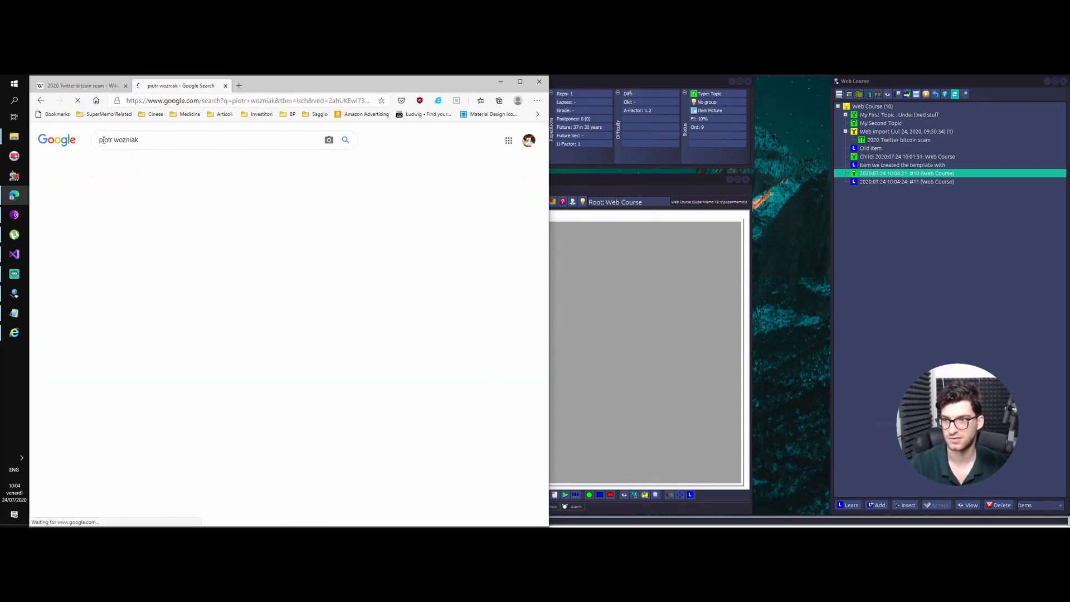
click(168, 143)
text(supermemo)
key(Return)
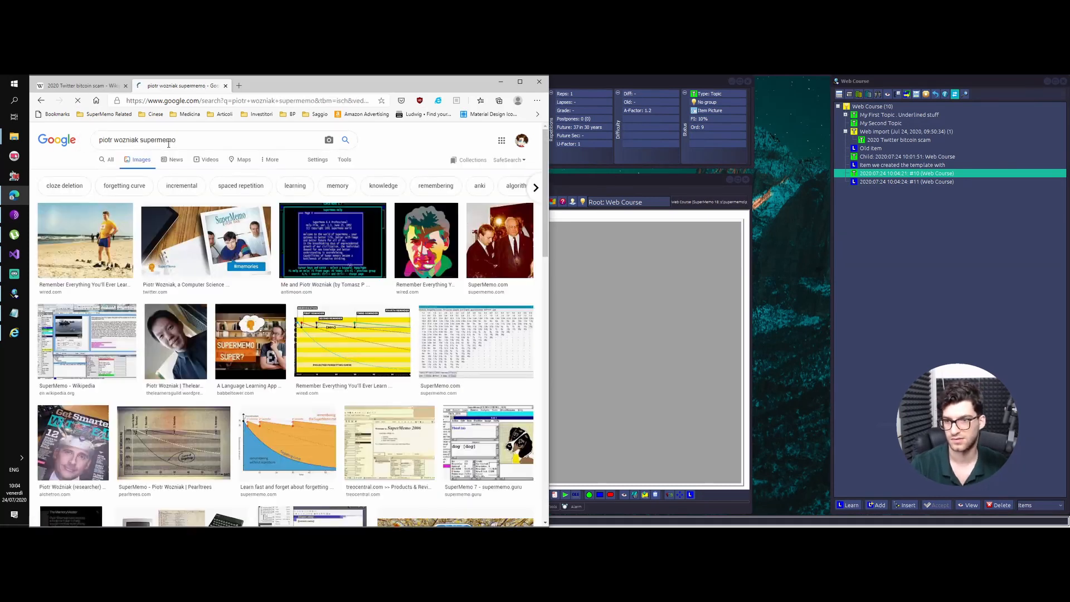
Save the multicoloured portrait from the Wired image result to the desktop as ff_wozniak_f.jpg.
click(403, 223)
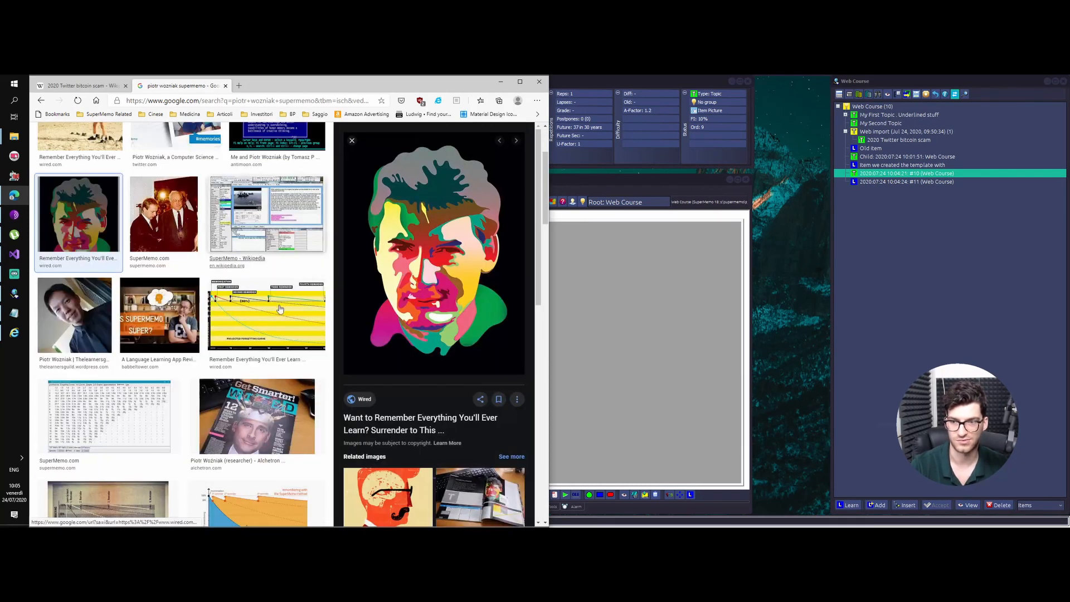
right_click(421, 286)
click(468, 395)
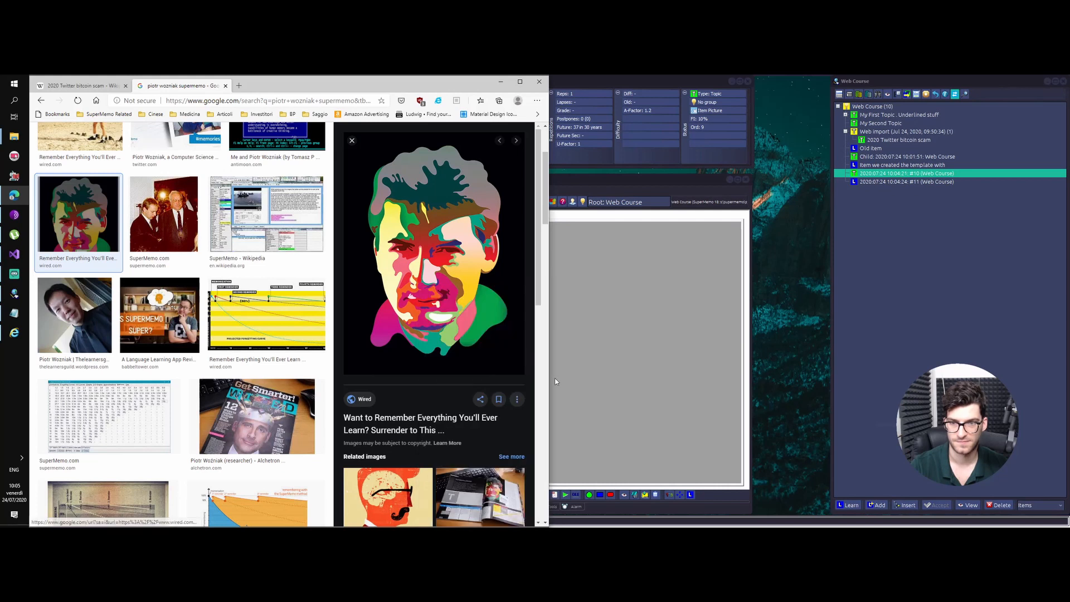
click(462, 515)
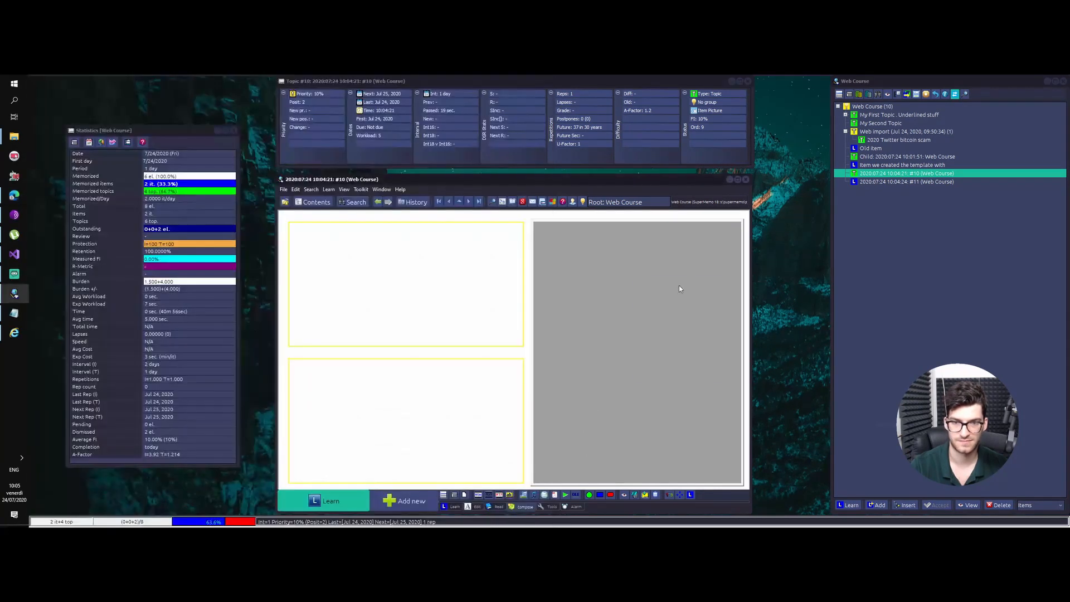
Return to SuperMemo, start loading an image file into the grey picture component, and browse to the user's Desktop folder on drive C.
right_click(679, 285)
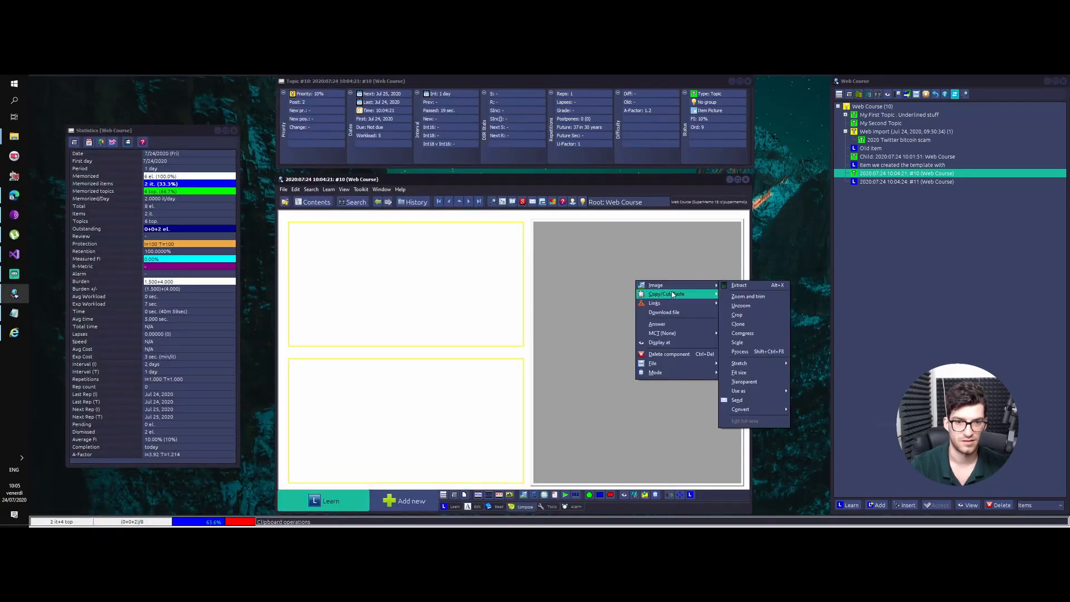
click(662, 254)
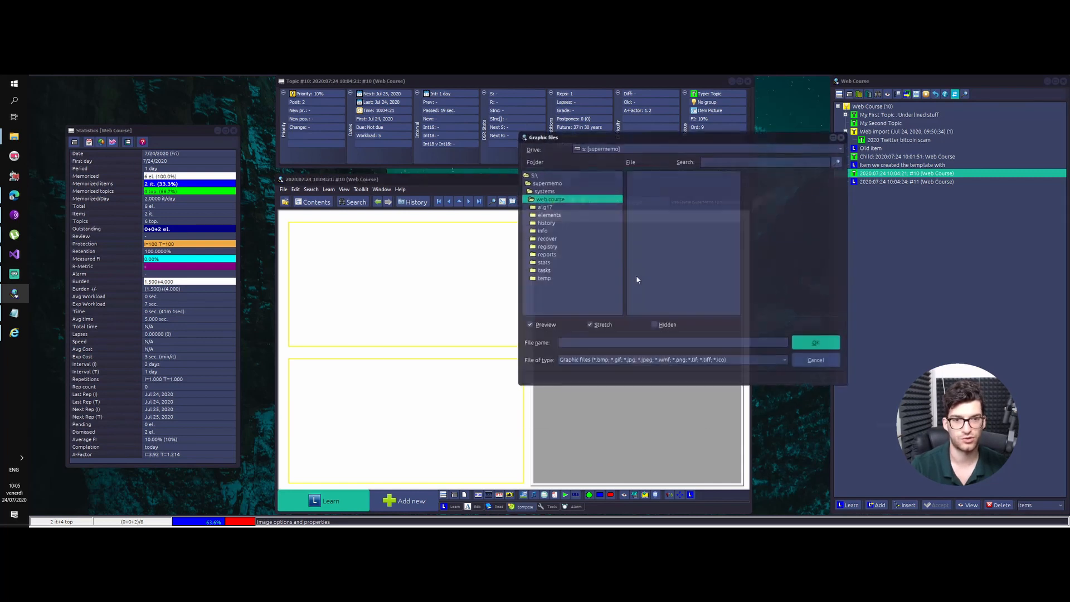
click(589, 149)
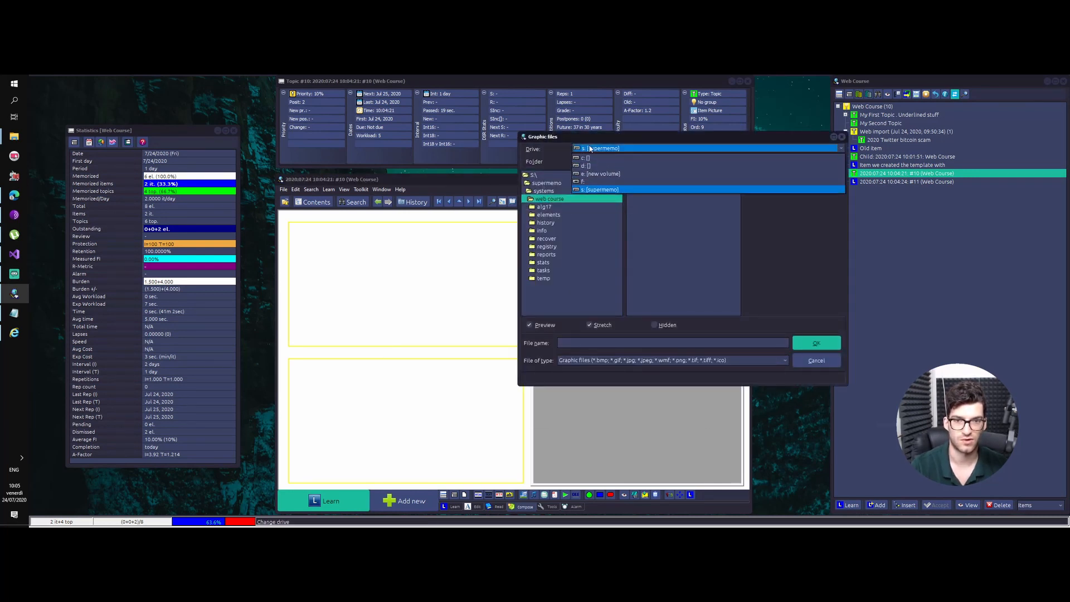
click(591, 159)
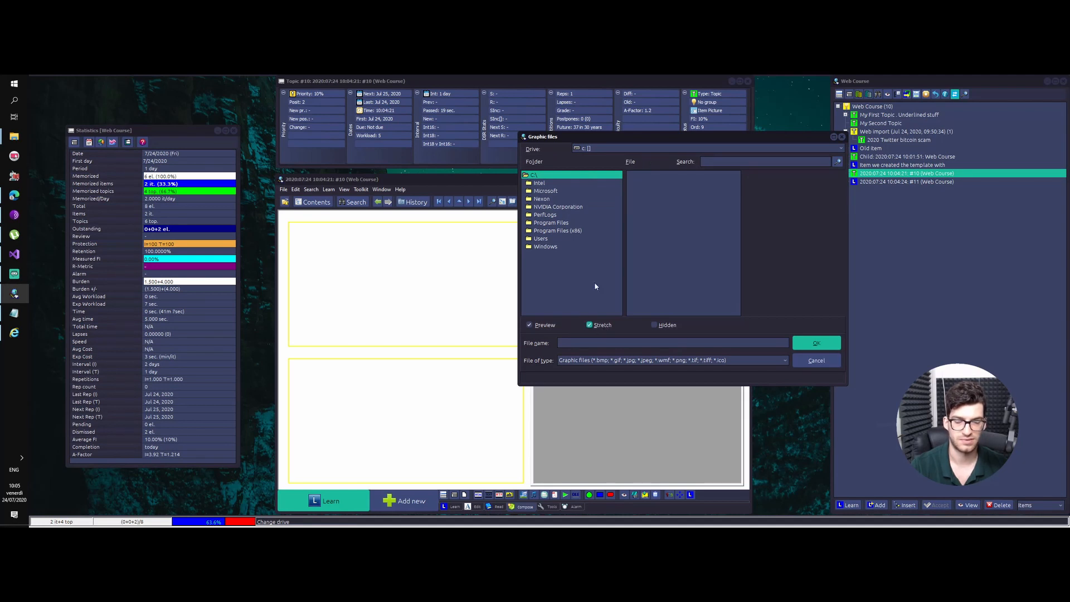
double_click(540, 238)
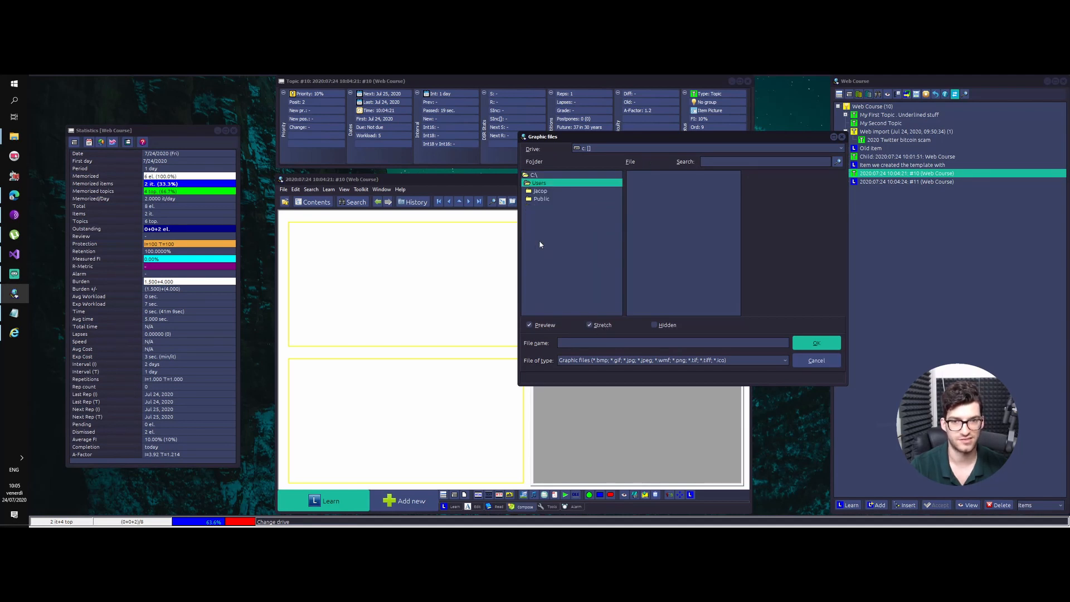
double_click(540, 191)
scroll(553, 256, down, 5)
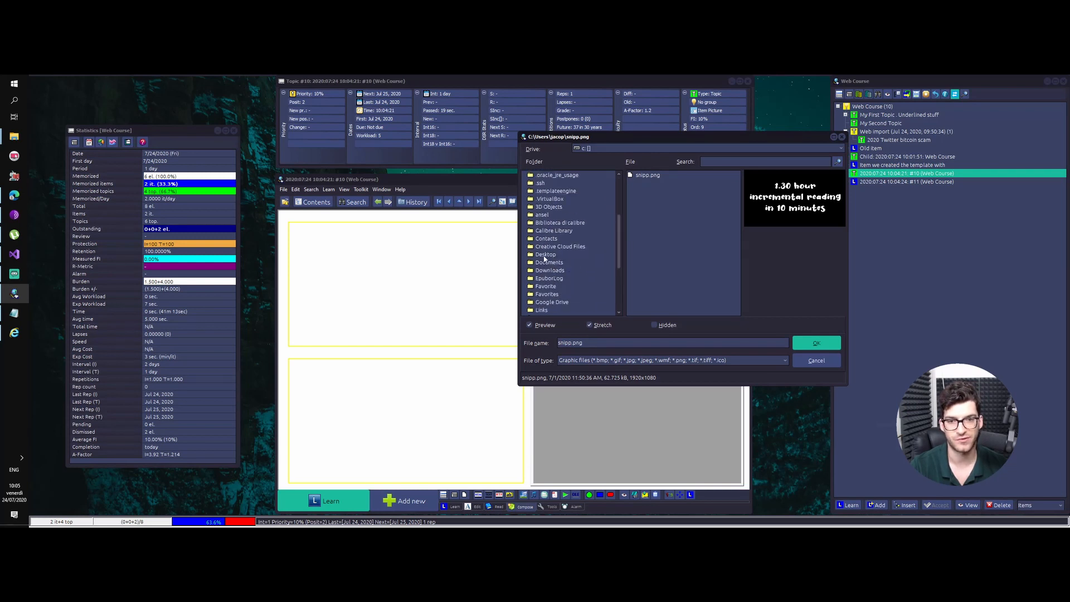
double_click(545, 256)
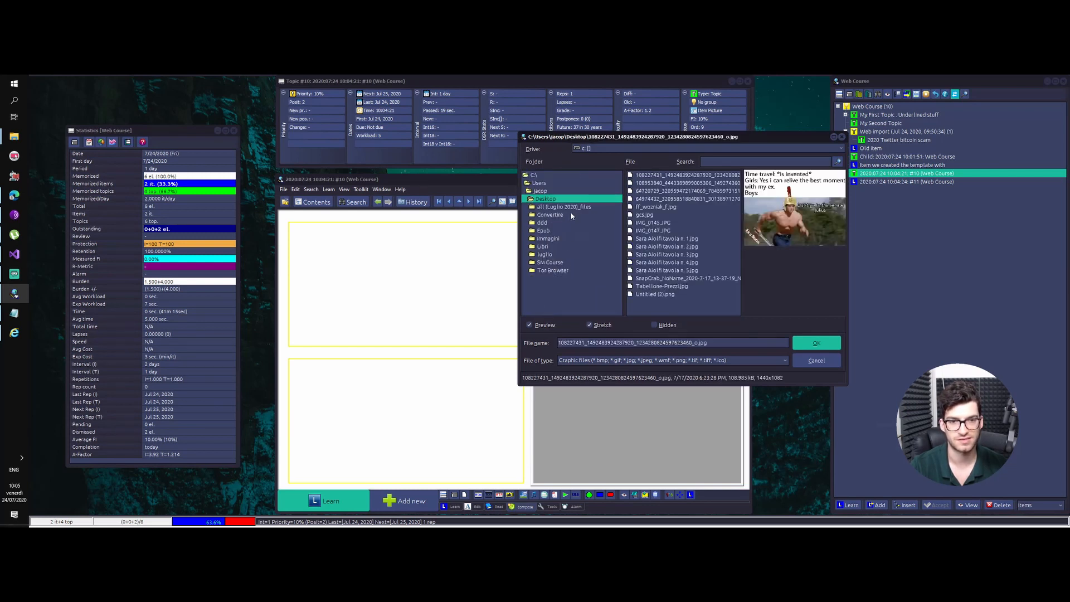
Look through the image previews in the Immagini and Desktop folders for the saved portrait.
double_click(548, 238)
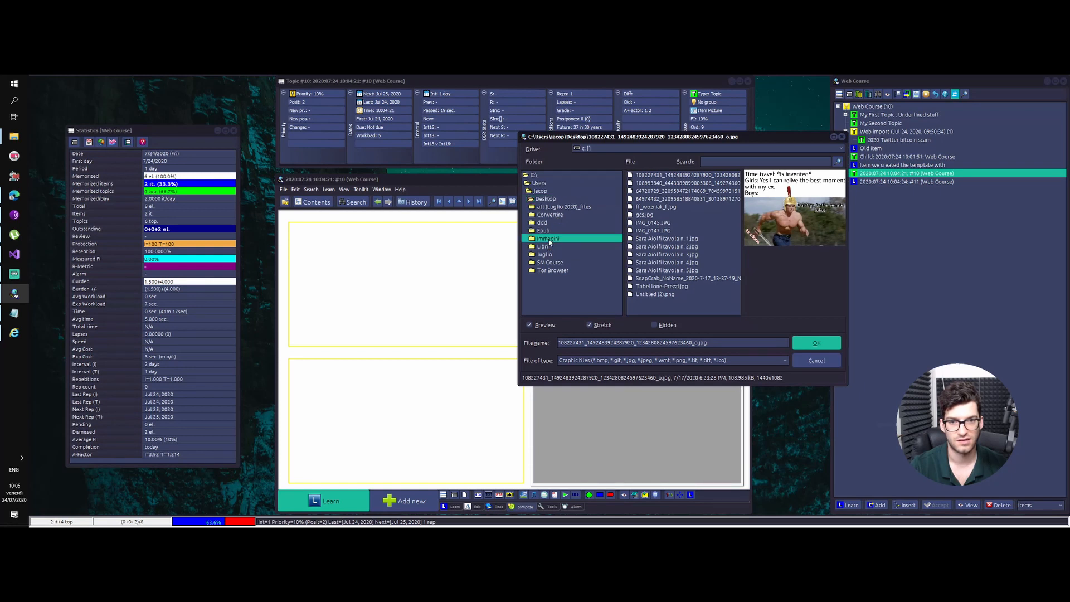
click(653, 207)
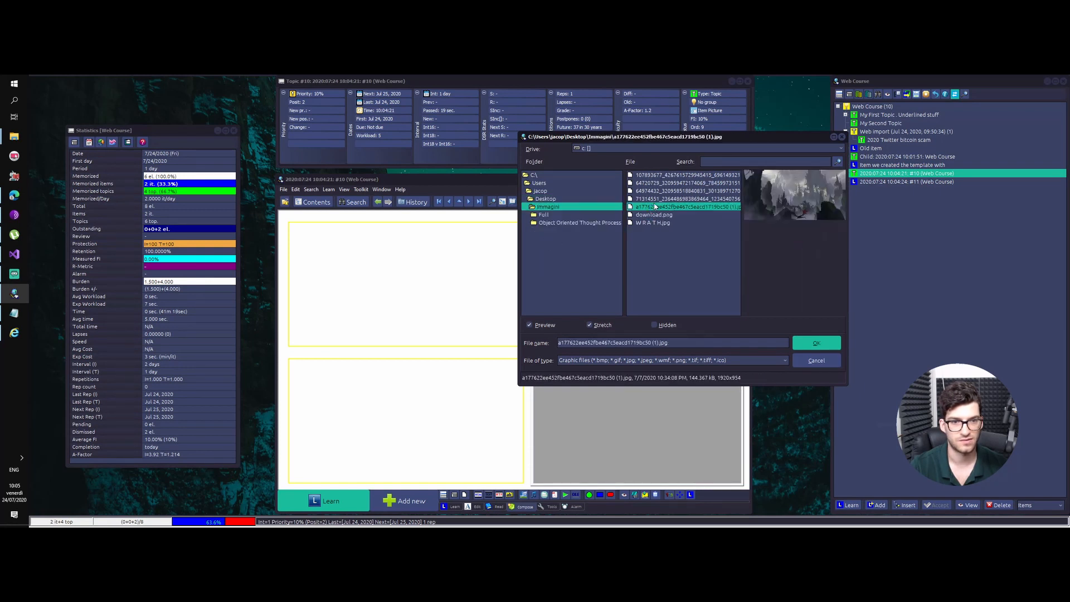
click(655, 199)
click(657, 192)
click(660, 183)
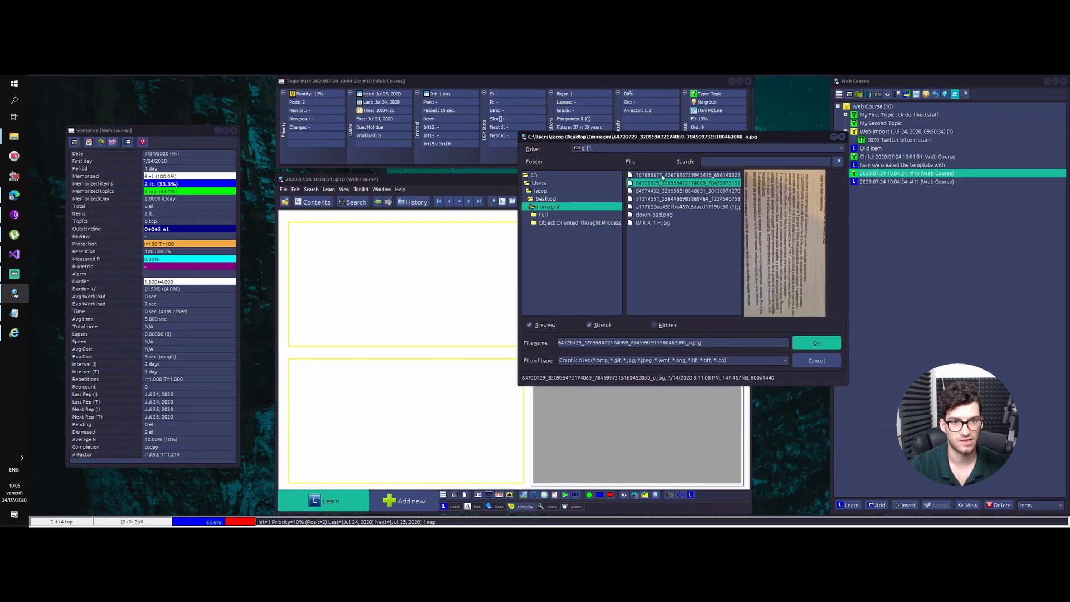
click(662, 177)
click(552, 216)
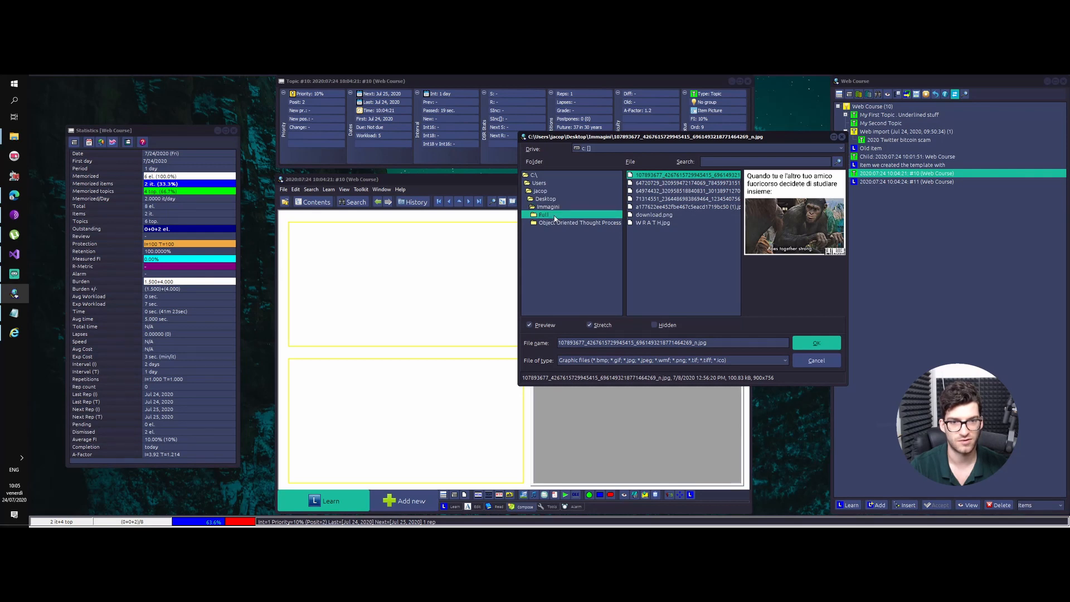
double_click(550, 199)
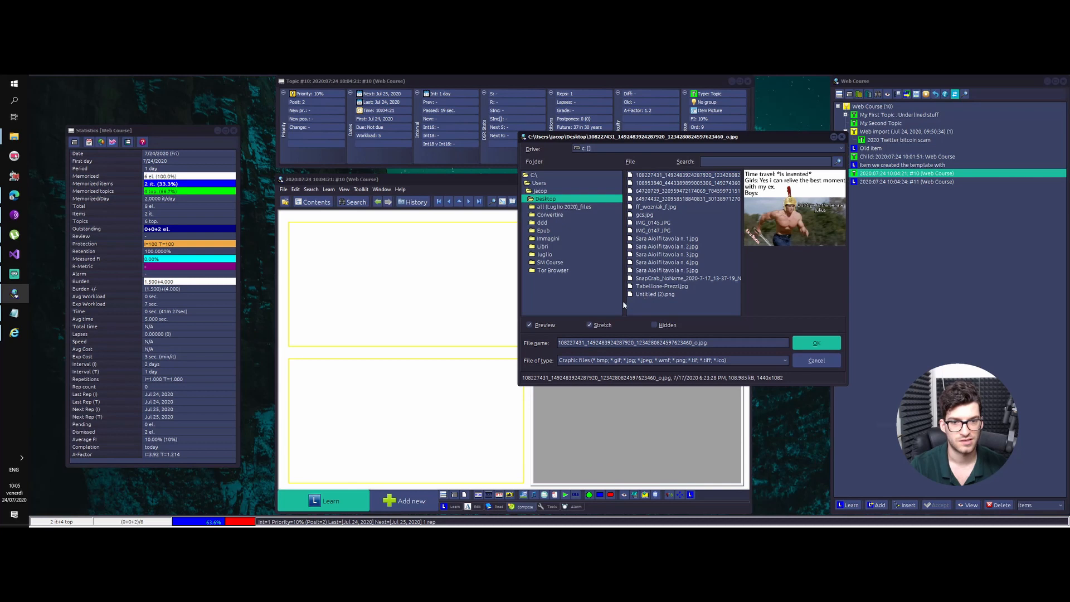
click(644, 294)
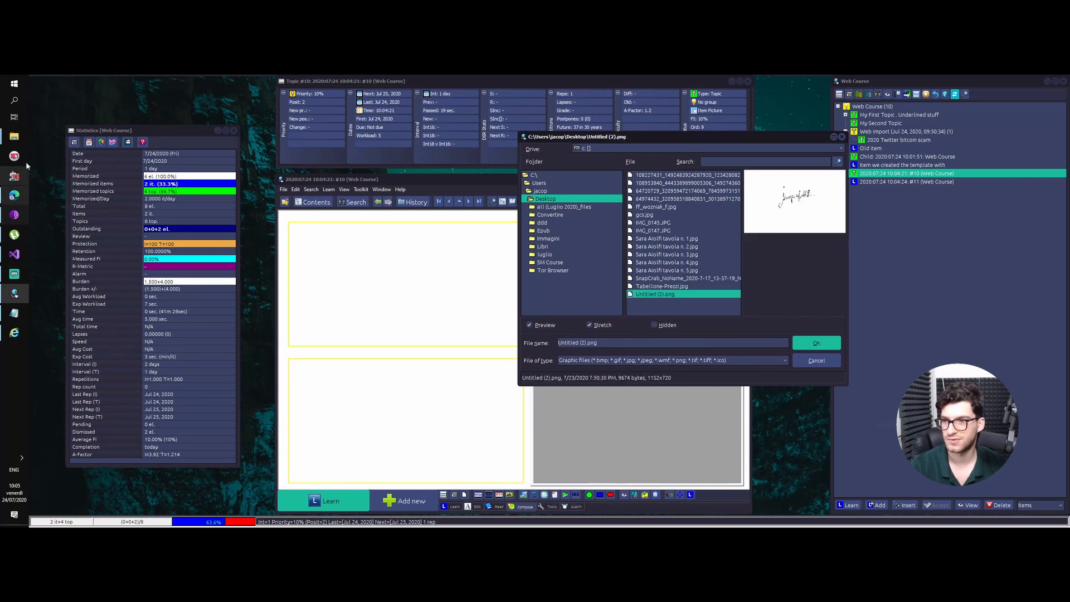
Switch to the browser and show the downloaded portrait in its folder to check its file name and location.
click(14, 195)
click(116, 516)
click(157, 473)
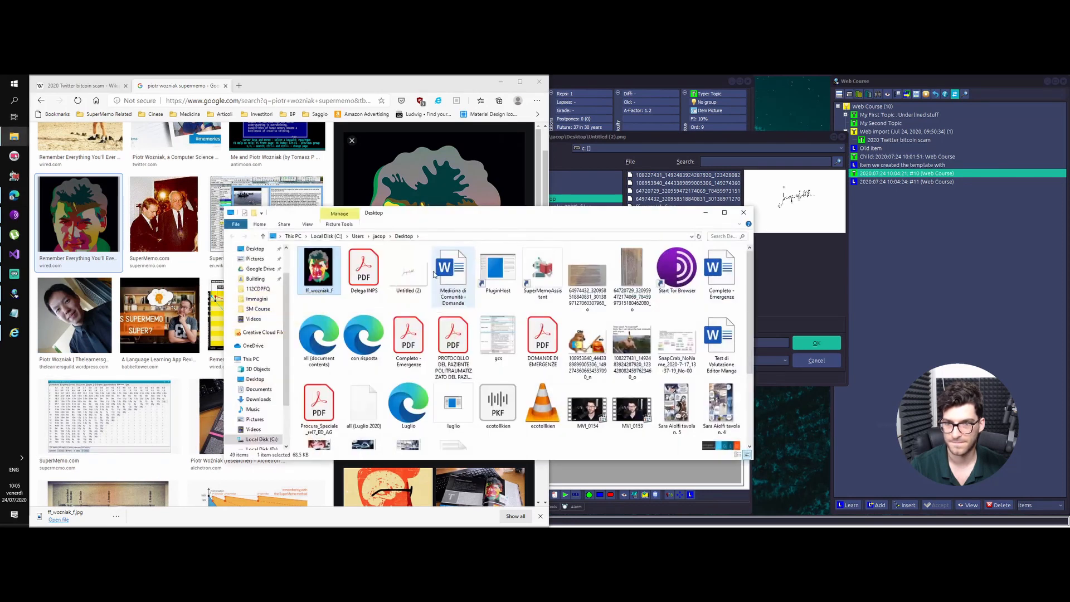
click(824, 272)
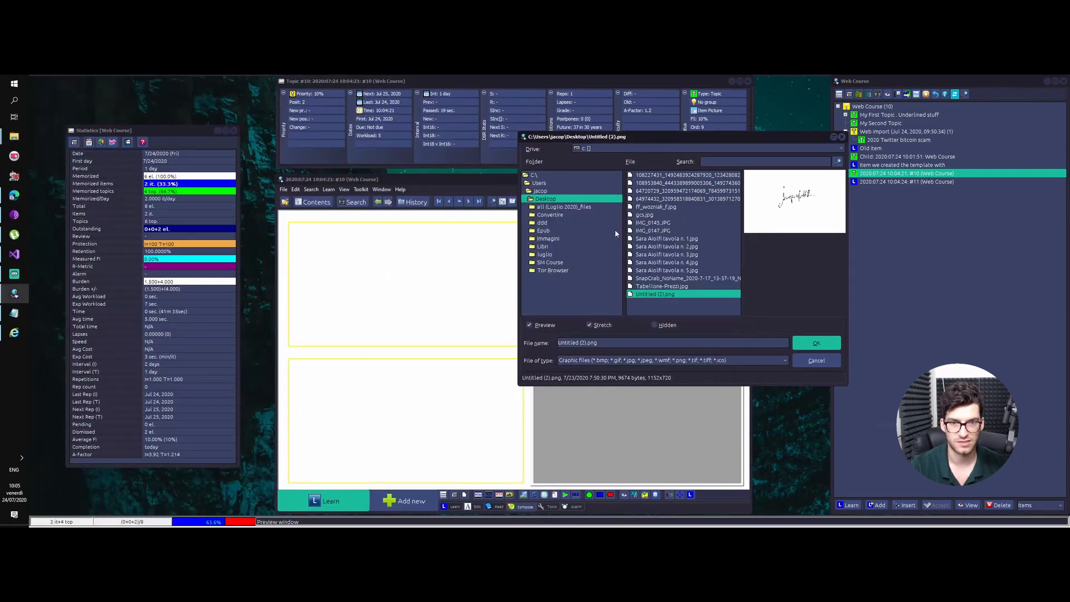
Load ff_wozniak_f.jpg from the desktop into the picture component and name the registry member Wozniak.
click(659, 206)
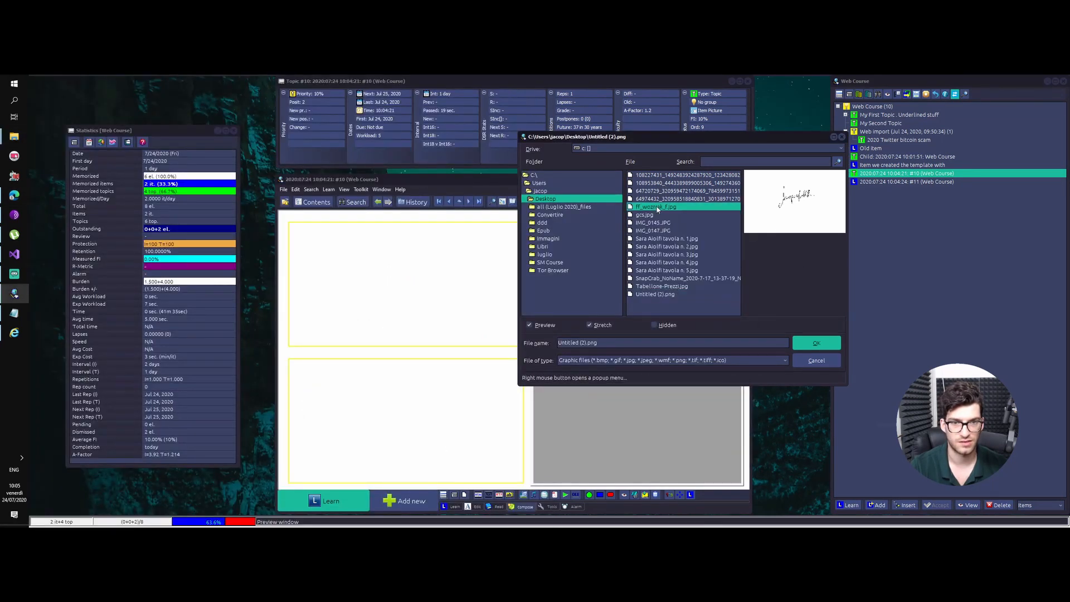
click(806, 346)
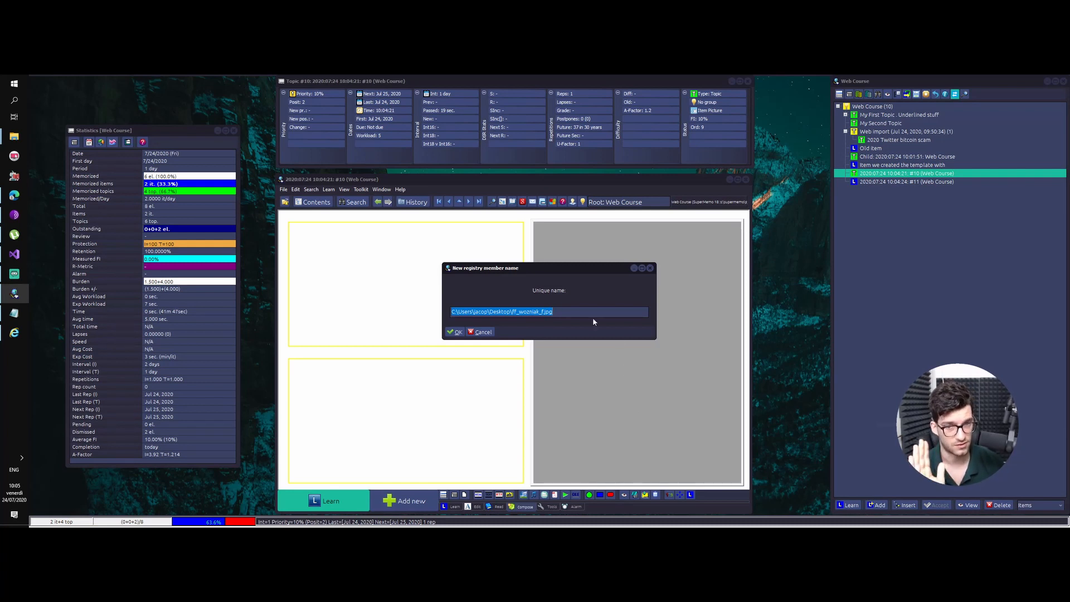
text(Wozniak)
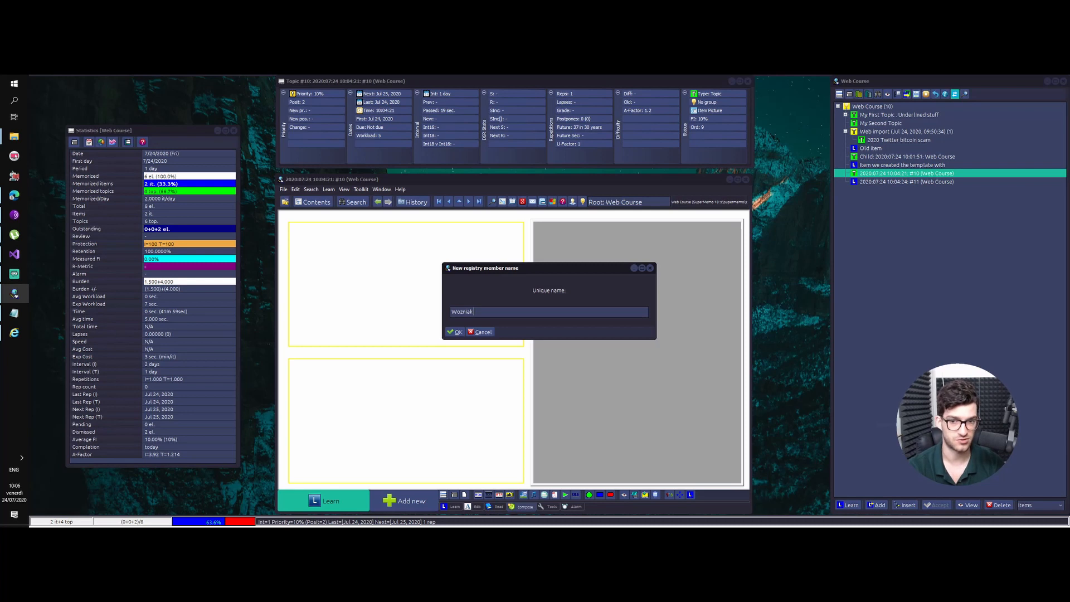
key(Return)
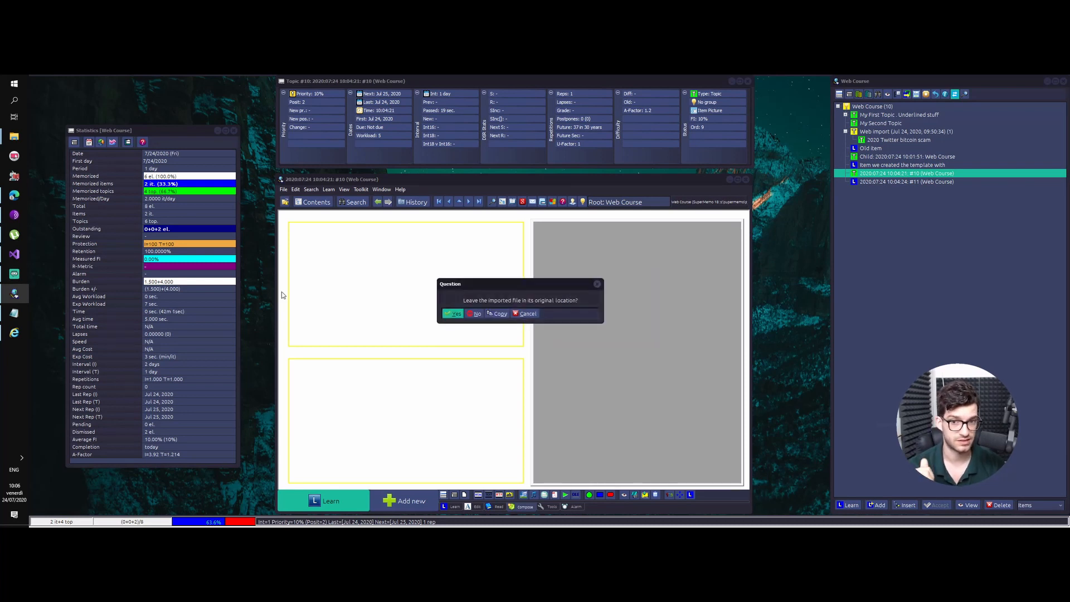
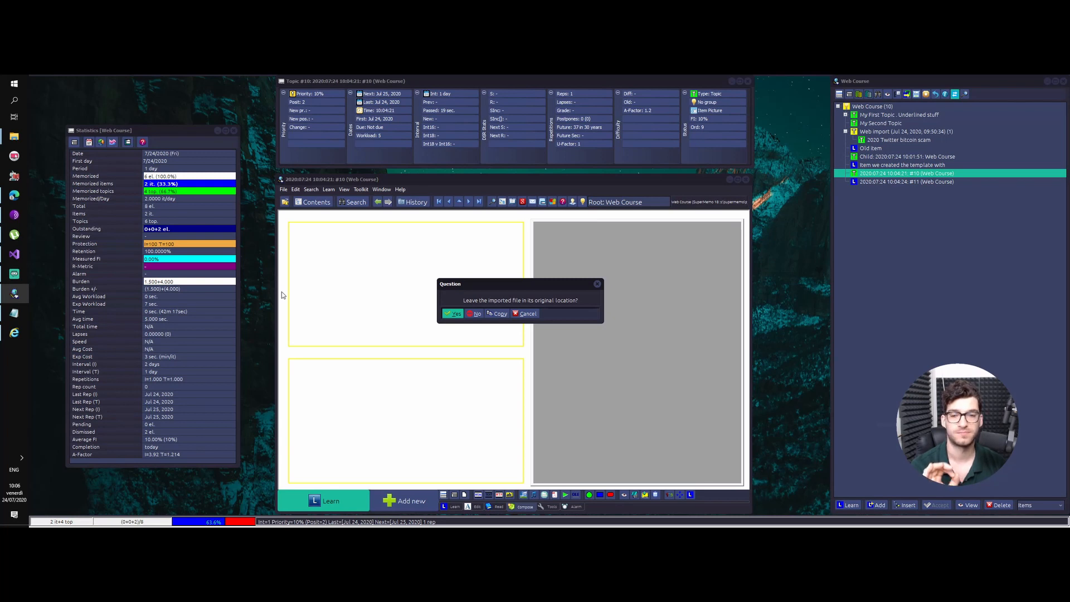
Choose not to leave the imported image in its original location and delete the original ff_wozniak_f.jpg from the desktop.
key(Tab)
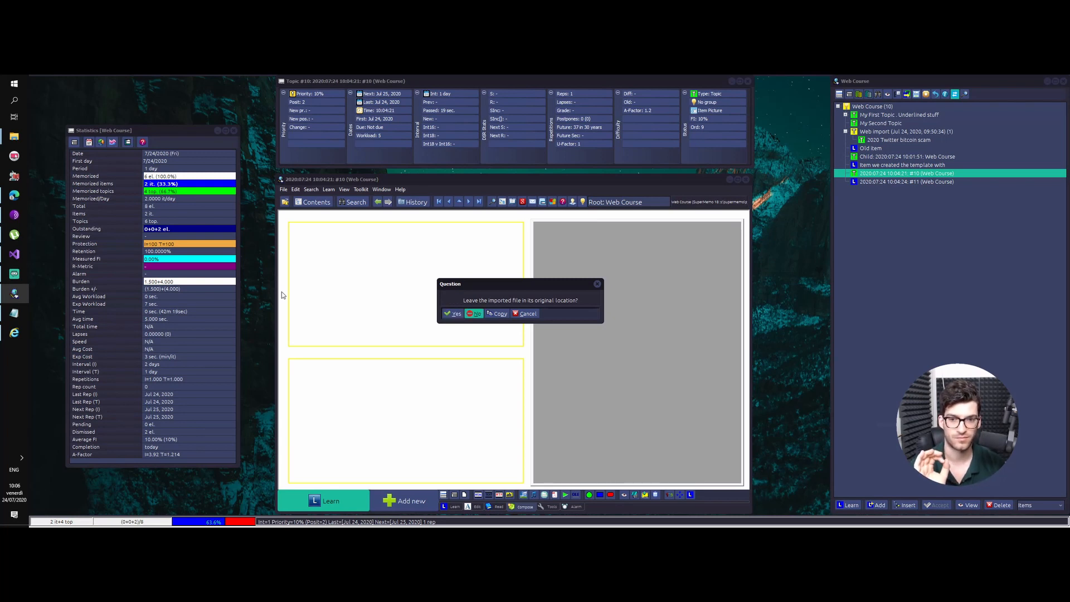
key(Return)
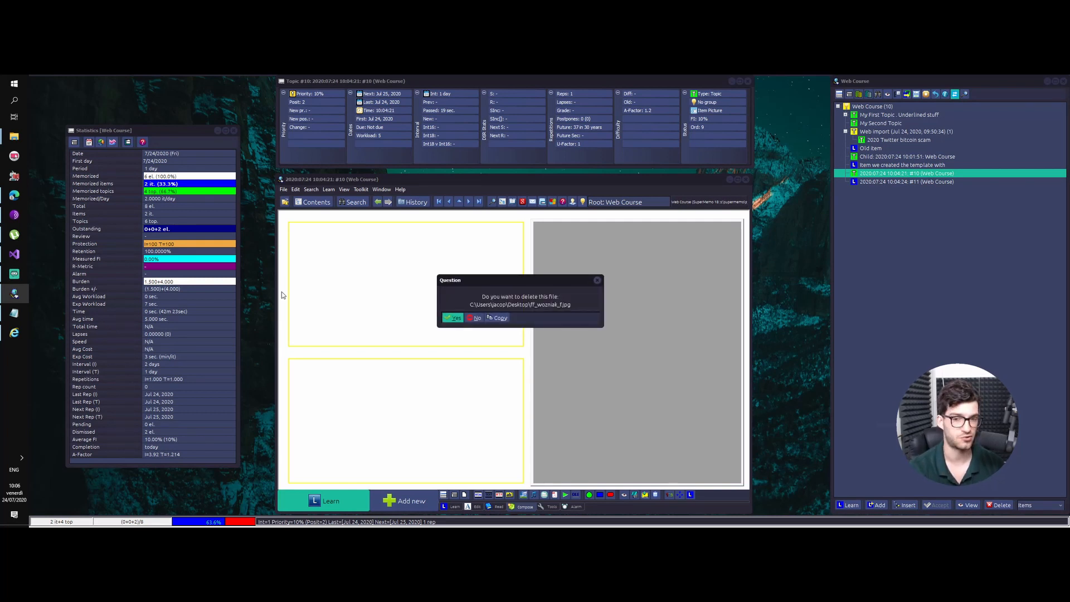
key(Return)
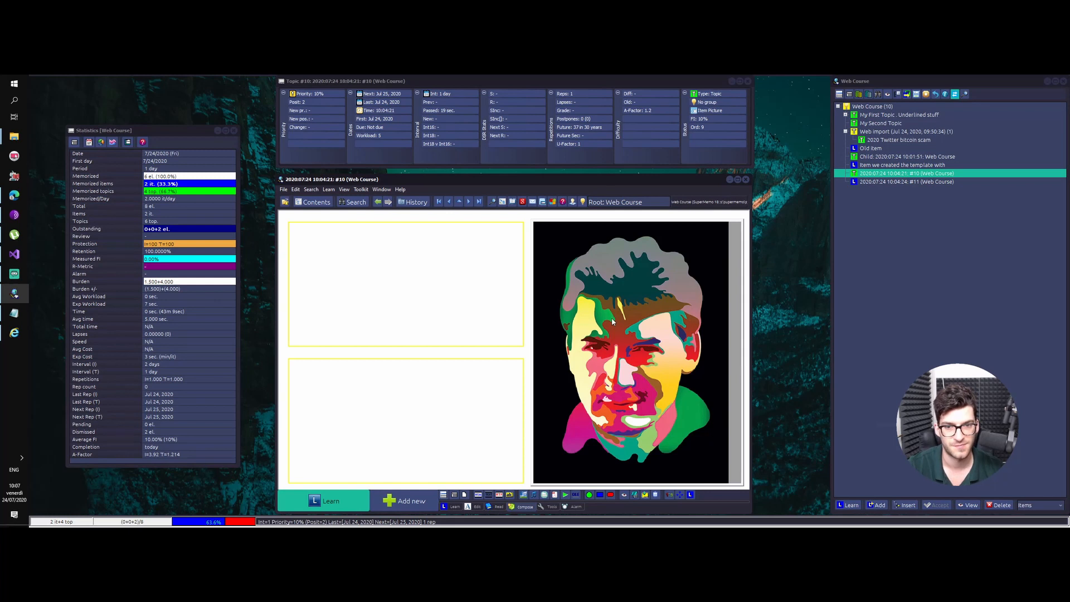
right_click(569, 314)
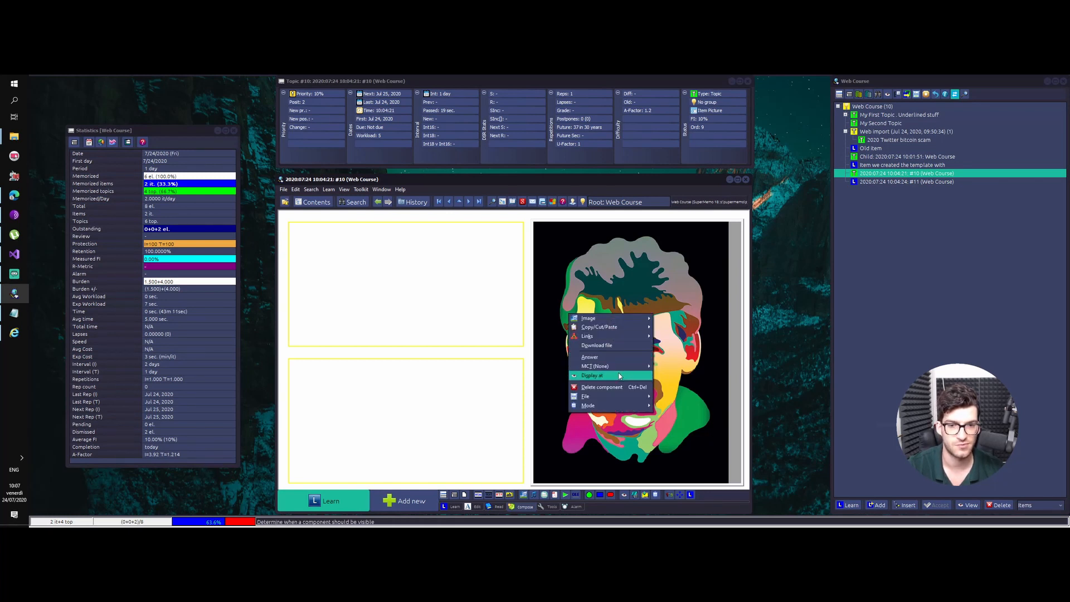
mouse_move(616, 323)
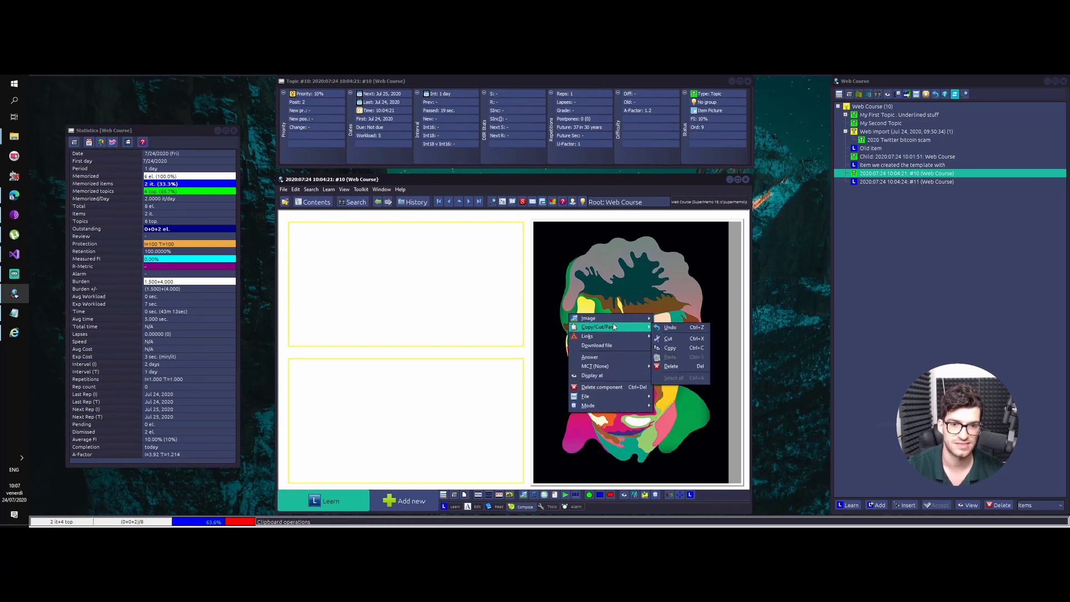
click(387, 295)
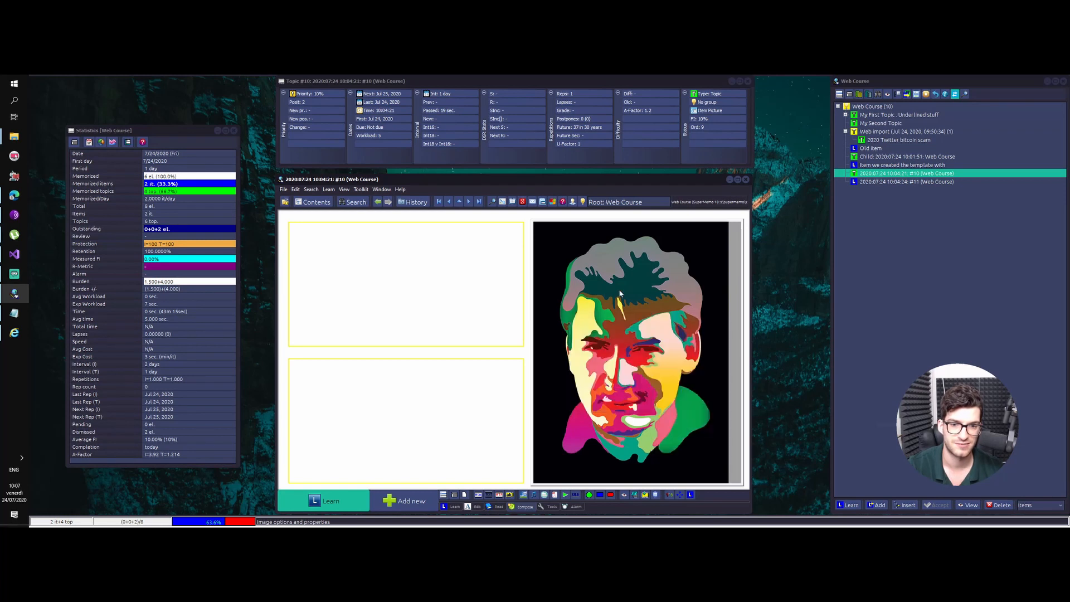
Apply Dark Style from the style registry to the upper text component.
click(344, 240)
right_click(301, 241)
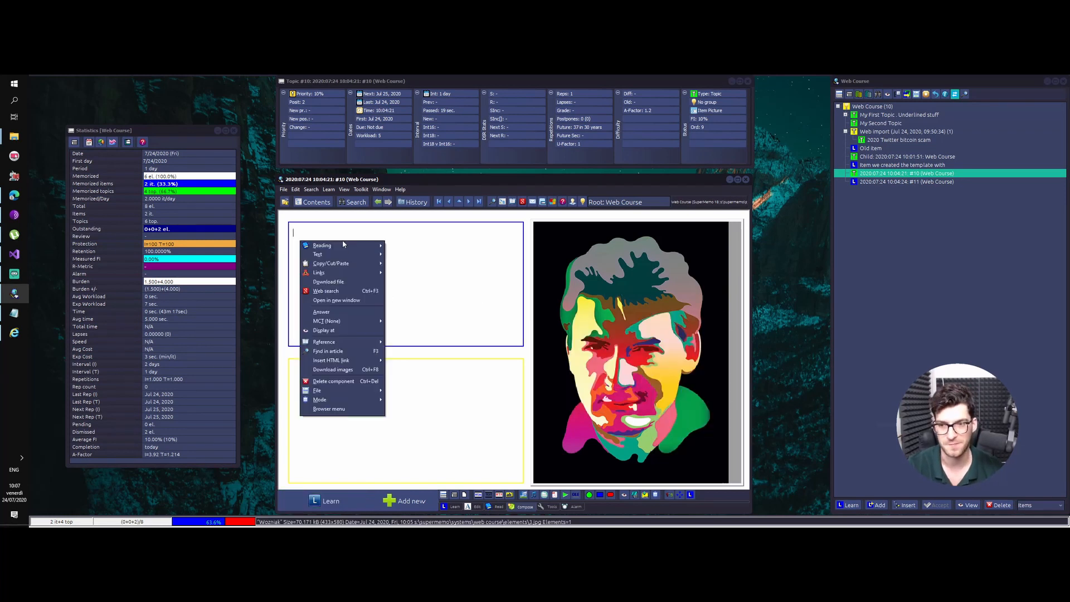
mouse_move(357, 254)
mouse_move(405, 258)
click(455, 270)
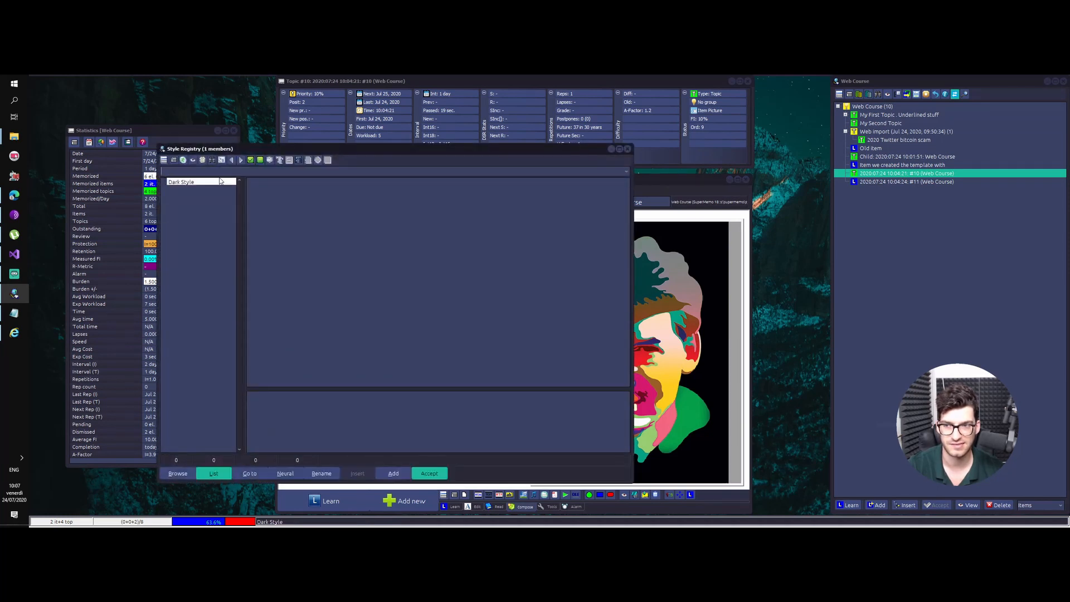
double_click(213, 187)
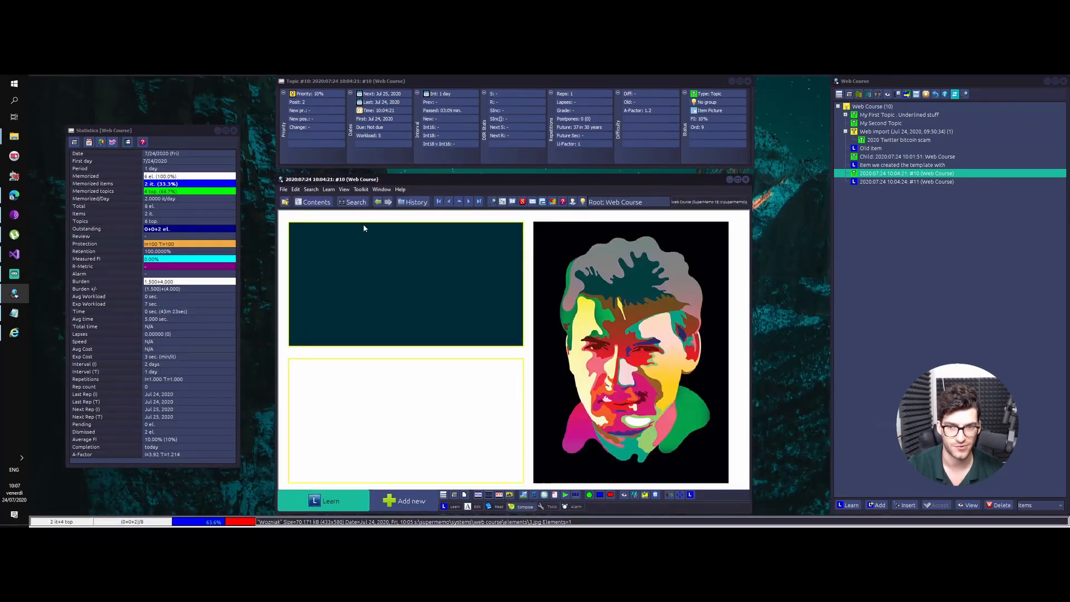
Apply Dark Style from the style registry to the lower text component.
click(397, 416)
right_click(354, 416)
mouse_move(393, 253)
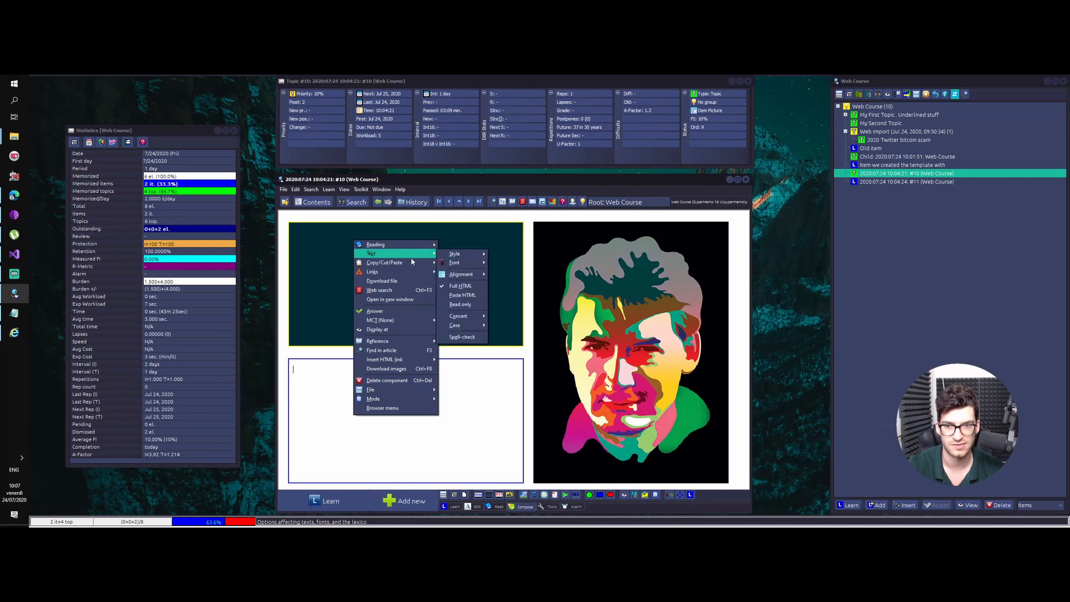
click(454, 254)
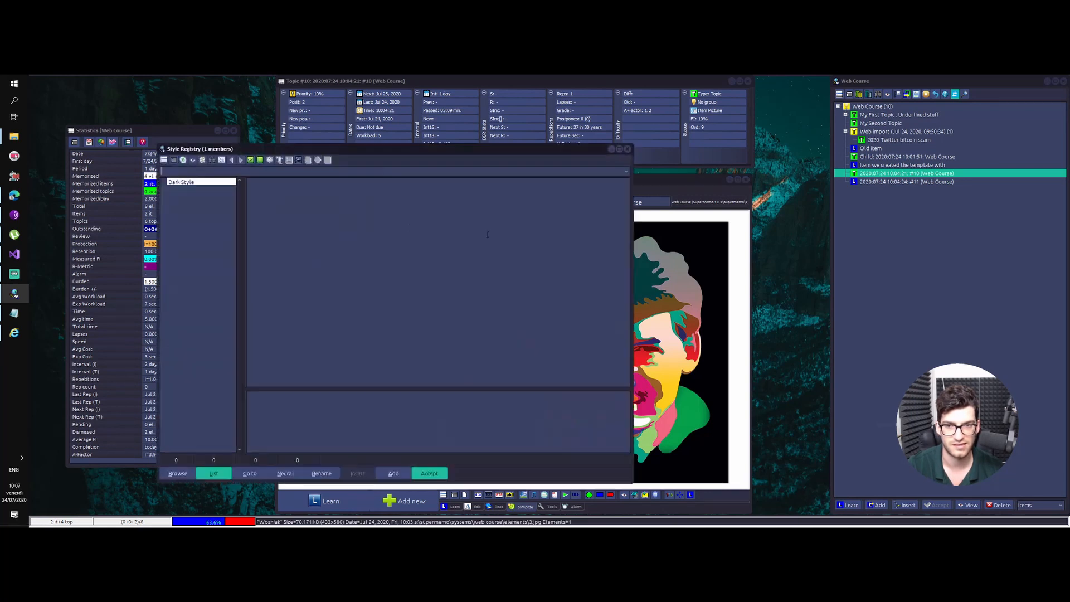
double_click(199, 183)
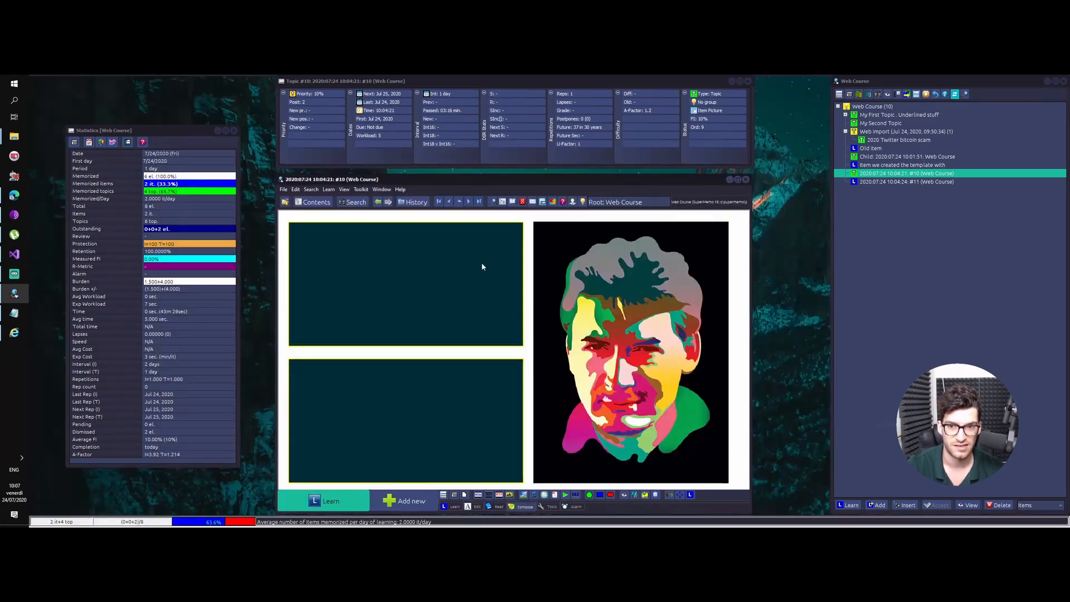
Set the background colour of the portrait topic to the dark blue basic colour.
right_click(476, 219)
click(488, 305)
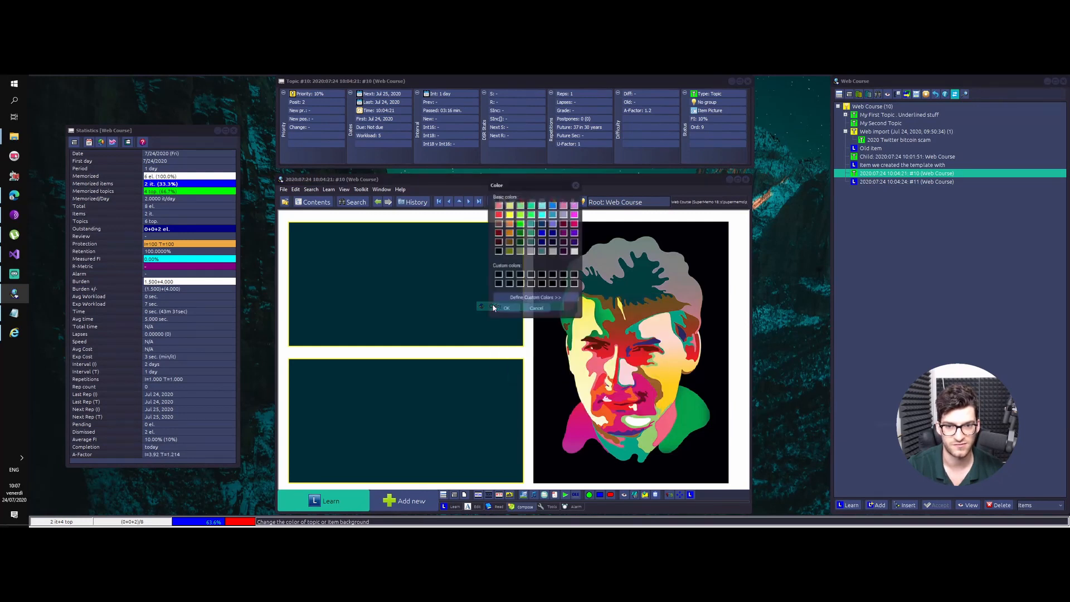
click(542, 223)
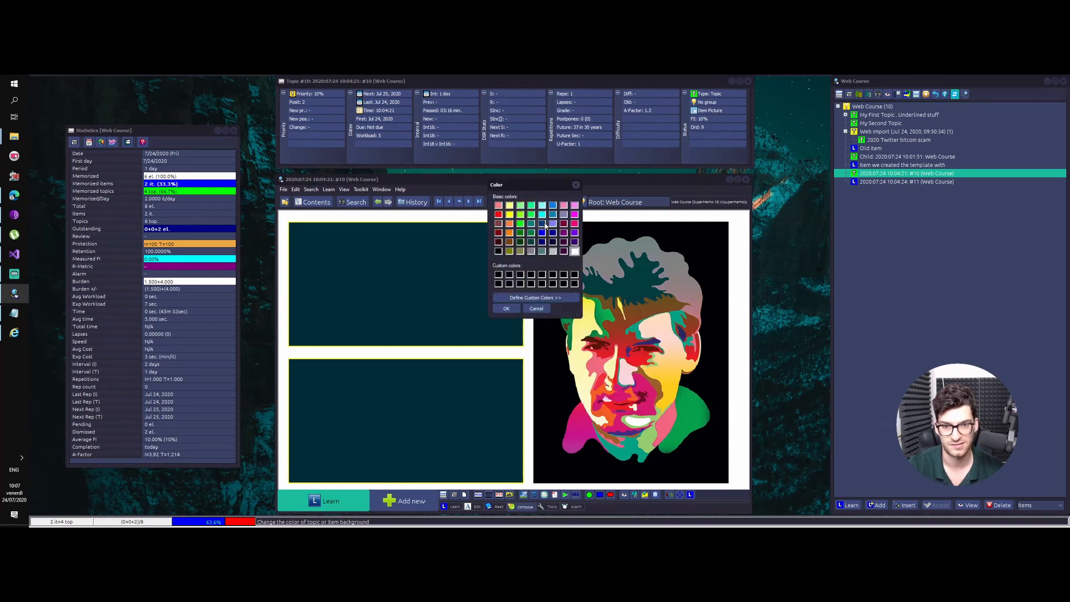
click(505, 309)
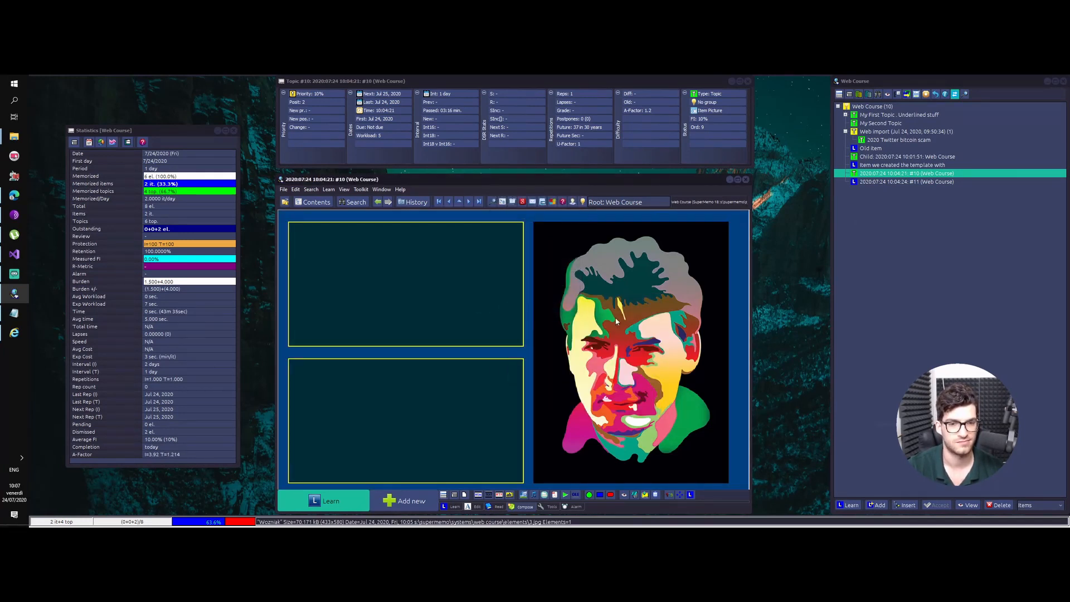
click(478, 264)
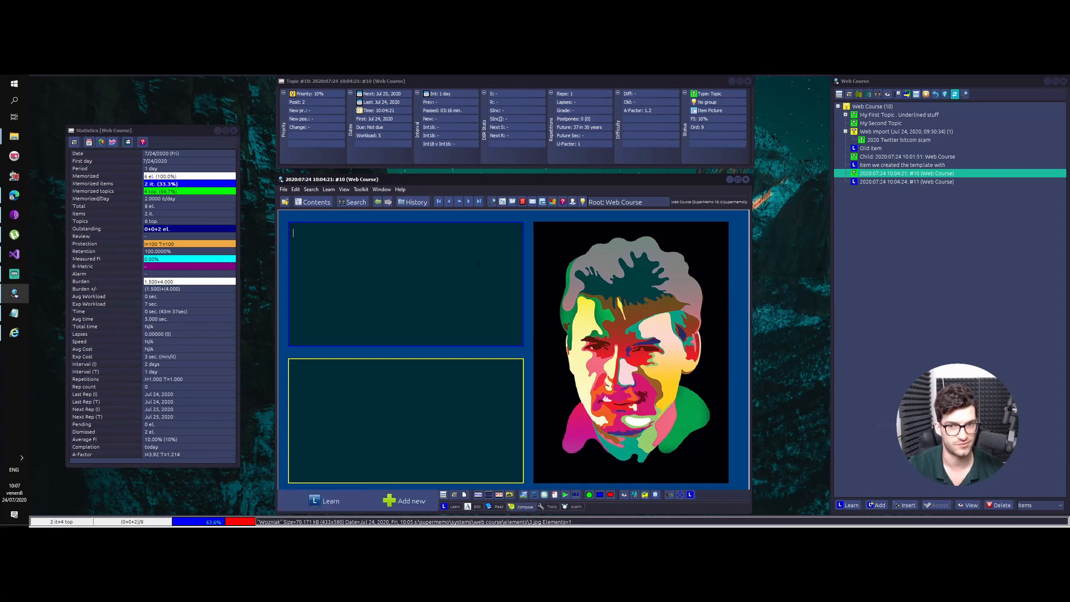
right_click(479, 264)
mouse_move(474, 278)
mouse_move(537, 278)
click(441, 257)
click(384, 409)
key(Escape)
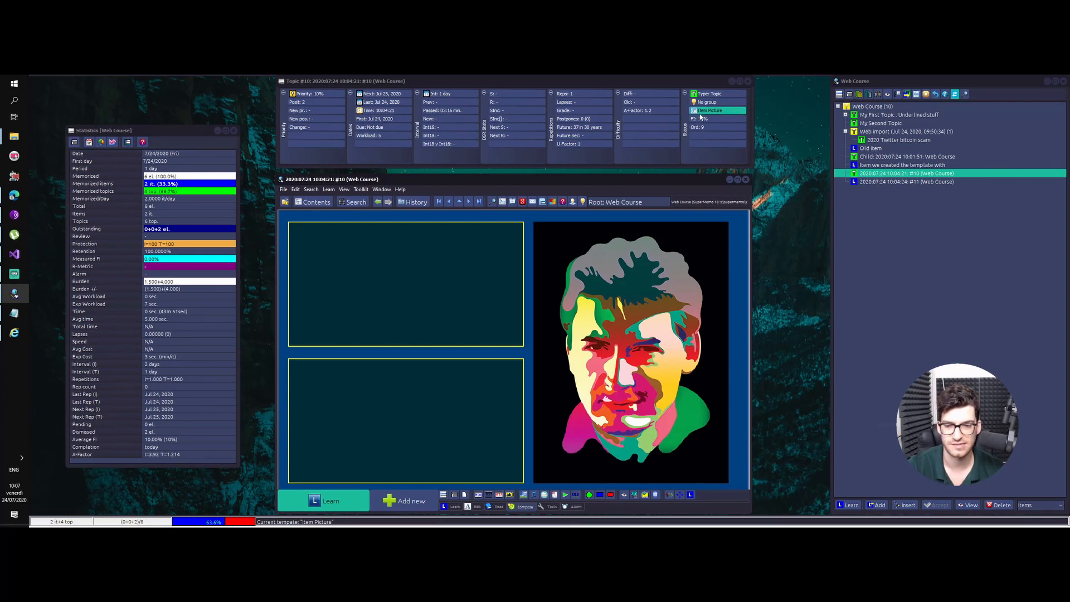
click(437, 309)
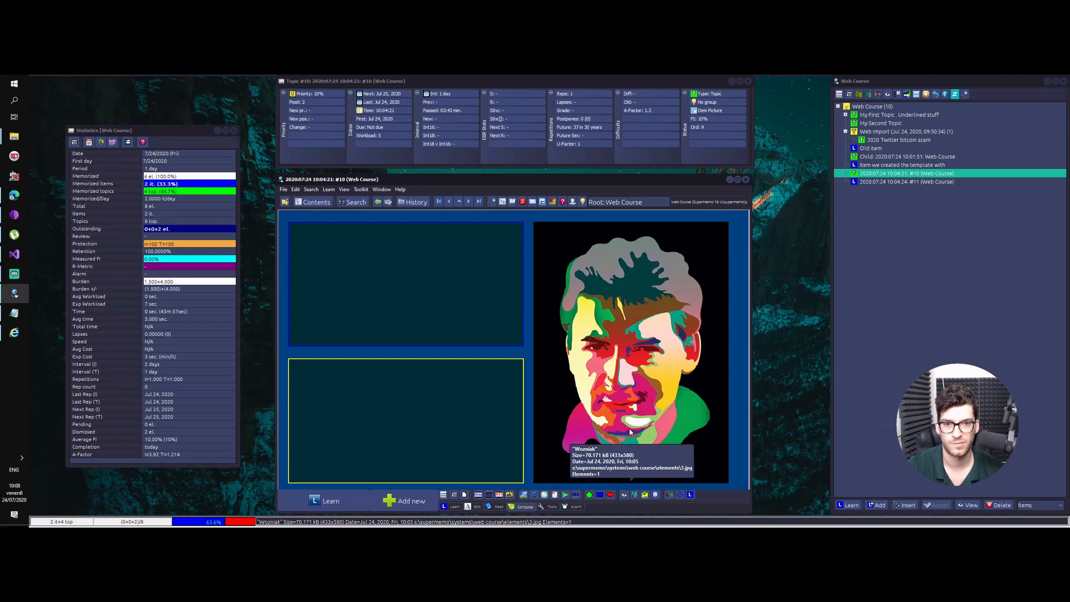
right_click(865, 175)
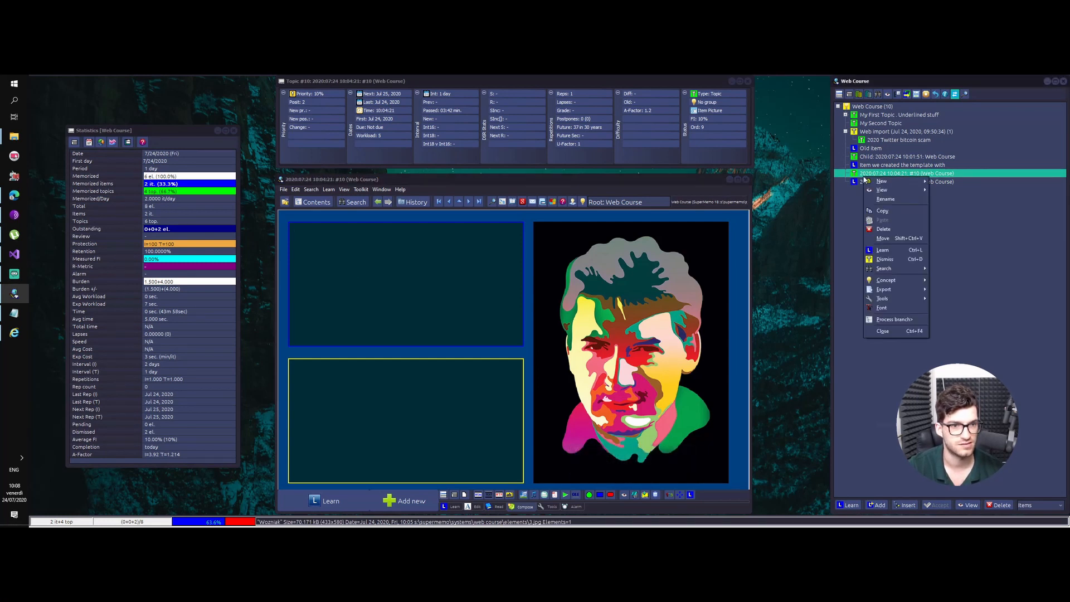
click(925, 286)
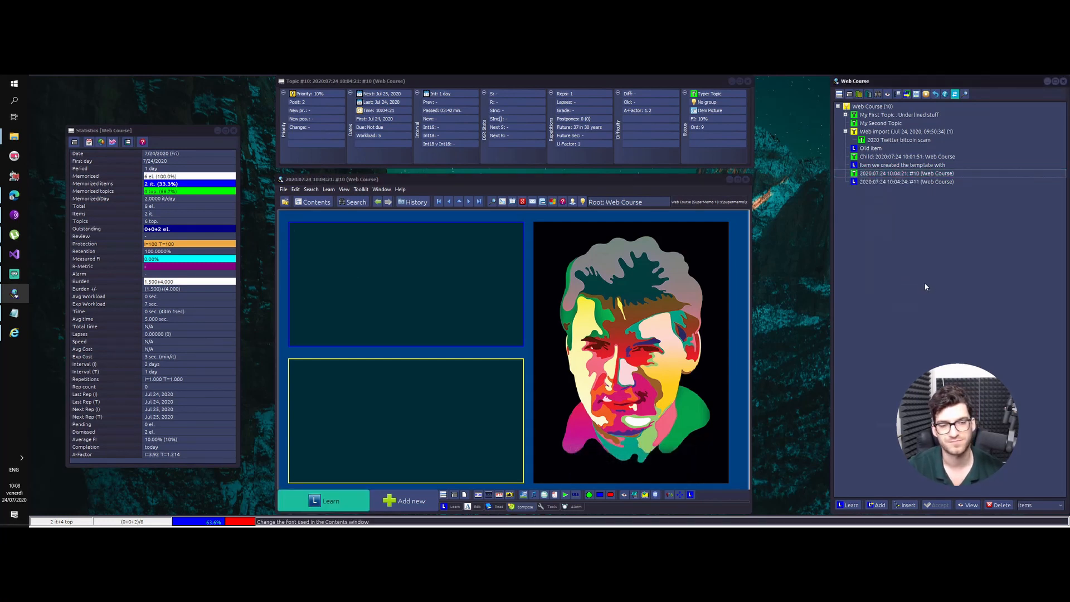
right_click(907, 238)
Open element #11 from the contents and apply the Item Picture template to it.
click(906, 183)
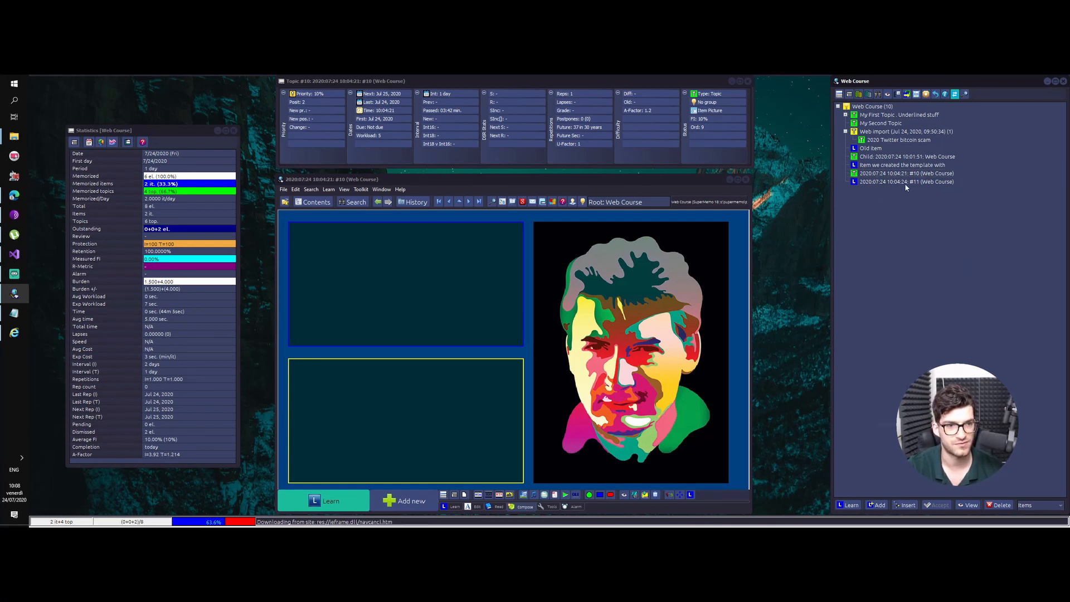
click(646, 341)
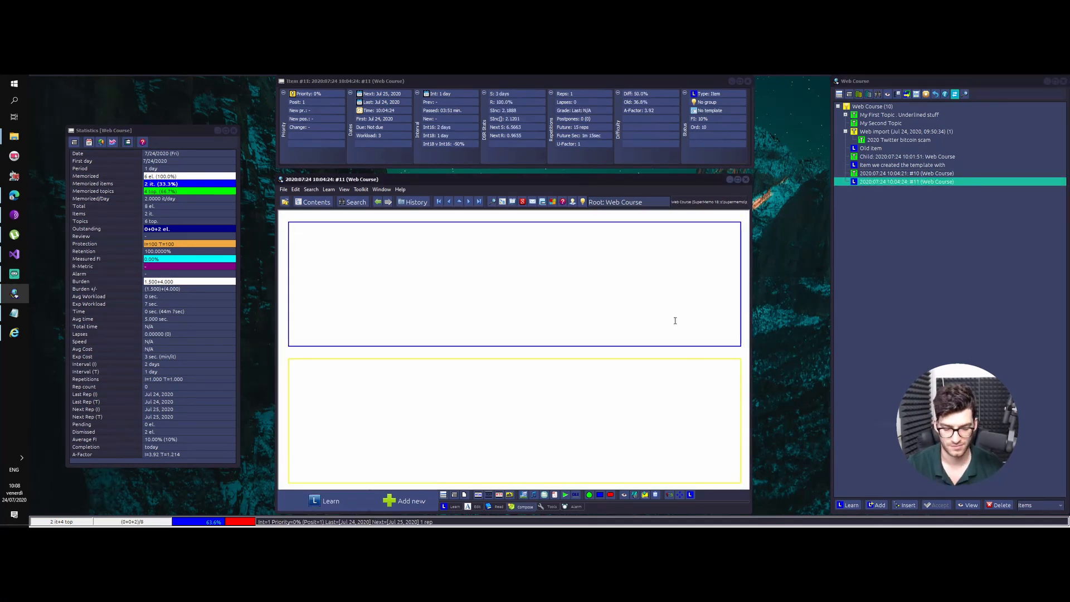
key(ctrl+shift+m)
text(item)
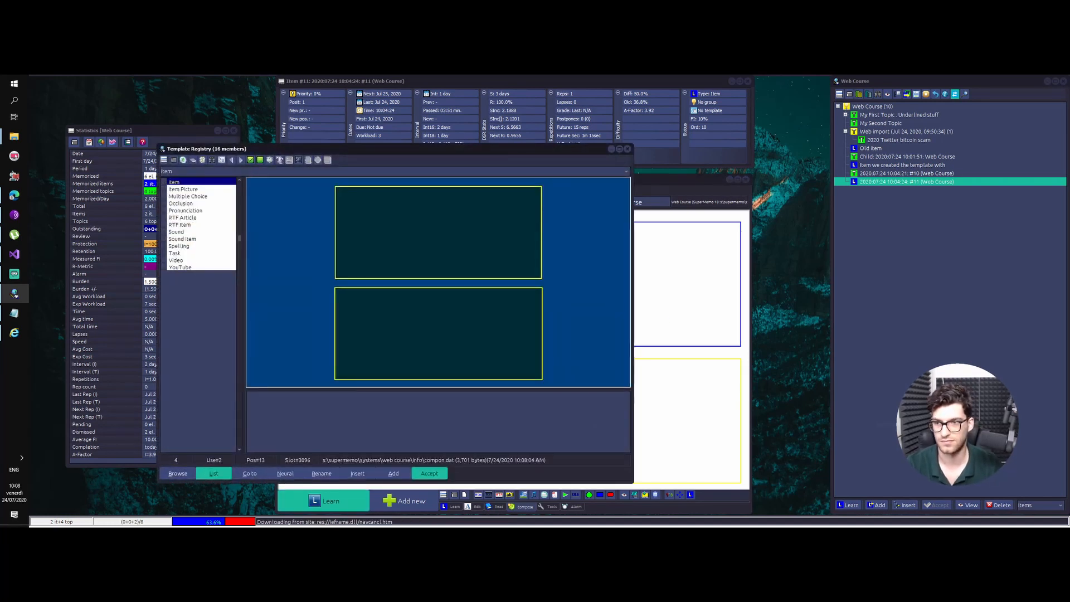
key(Return)
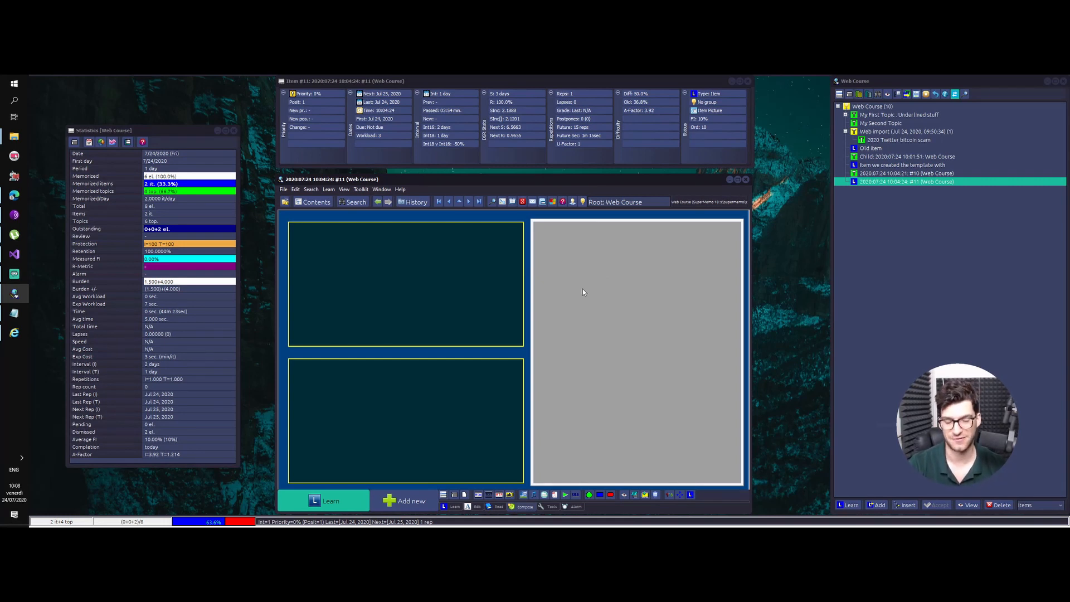
Check the template assigned to element #11 and reopen topic #10 with the portrait for comparison.
click(882, 294)
click(890, 182)
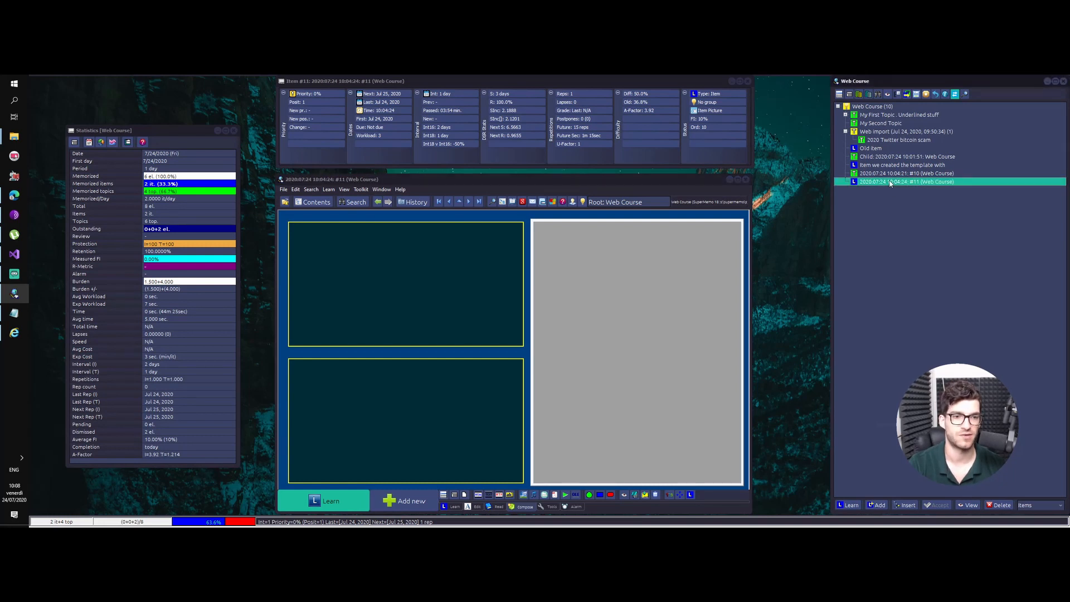
click(707, 111)
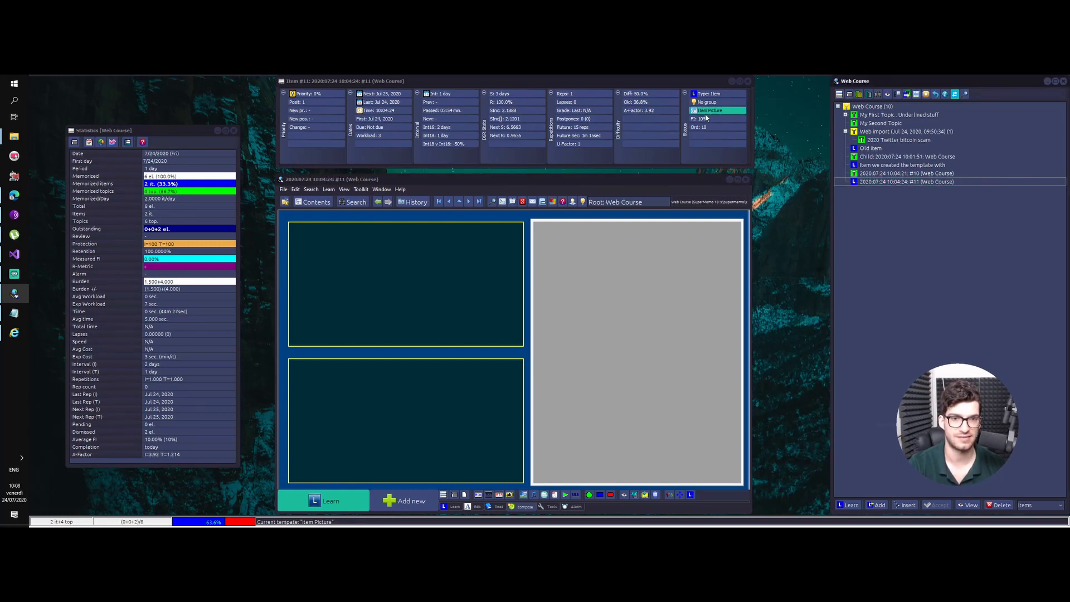
click(877, 172)
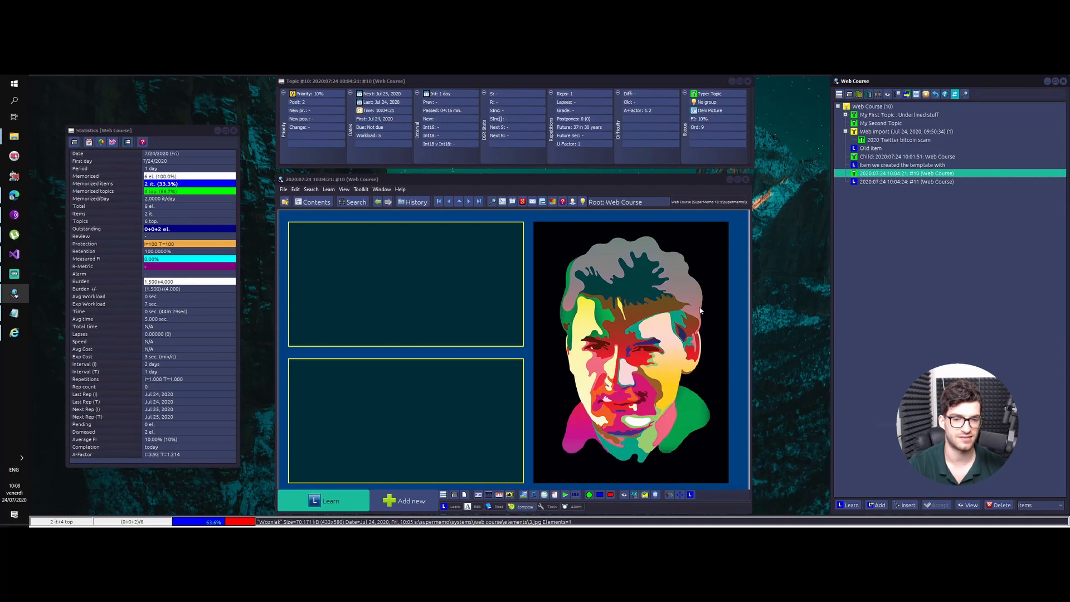
Apply the Article Picture template to topic #10 with the portrait.
key(F5)
click(437, 294)
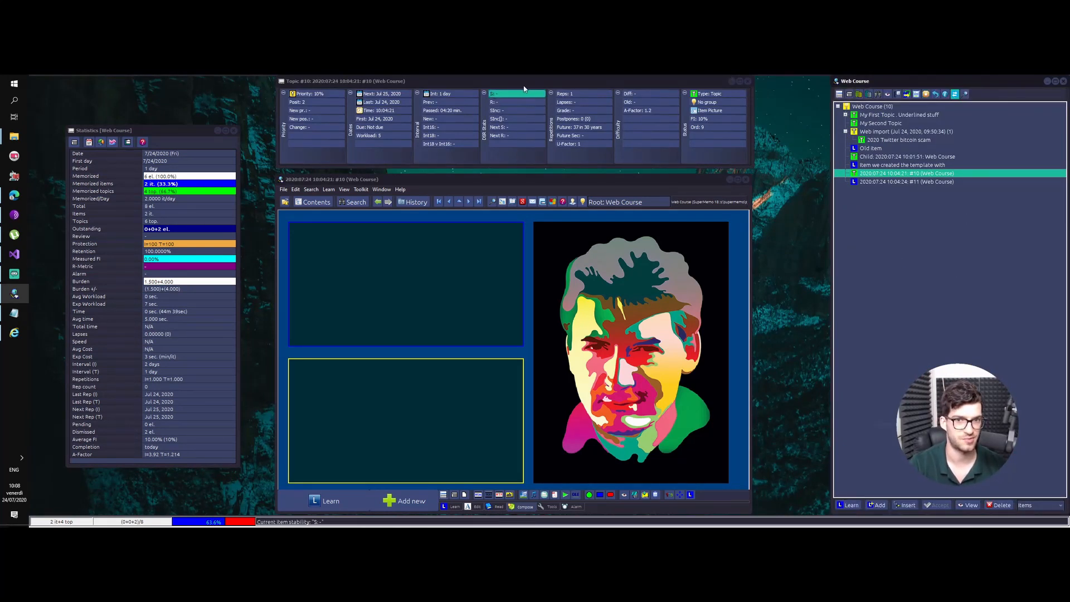
click(355, 367)
key(ctrl+t)
key(ctrl+shift+m)
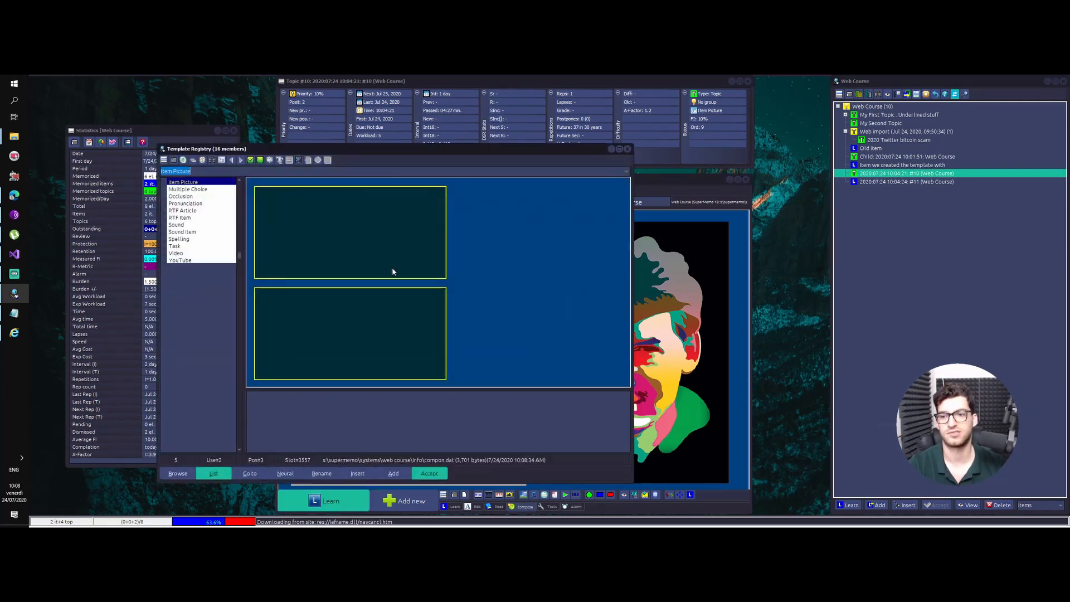
scroll(200, 223, up, 2)
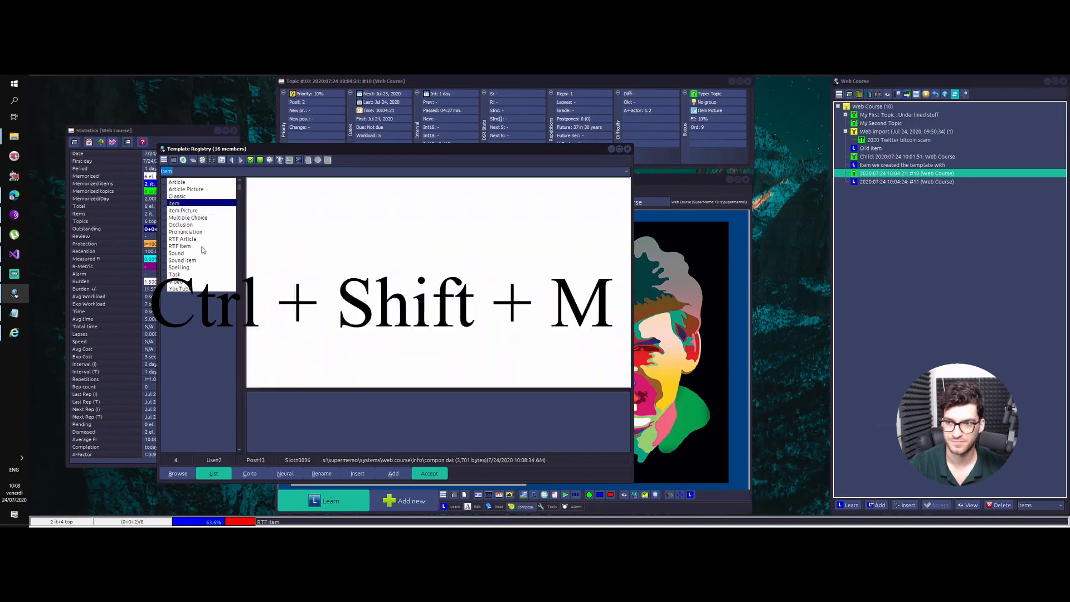
click(189, 189)
double_click(192, 192)
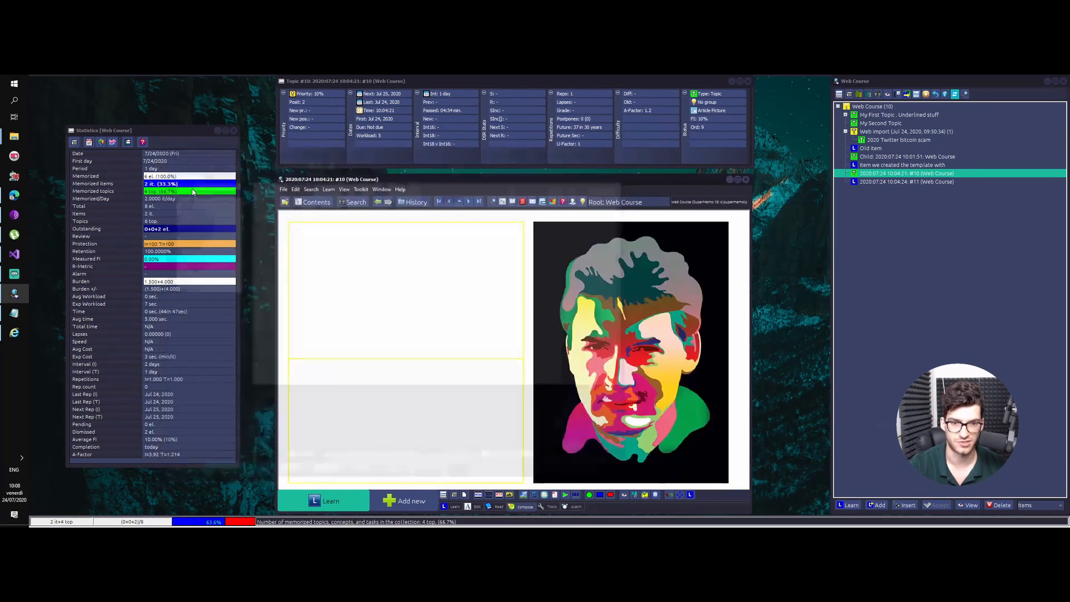
Cycle through the topic's text components to examine how the leftover lower one overlaps the larger one.
click(437, 366)
click(436, 339)
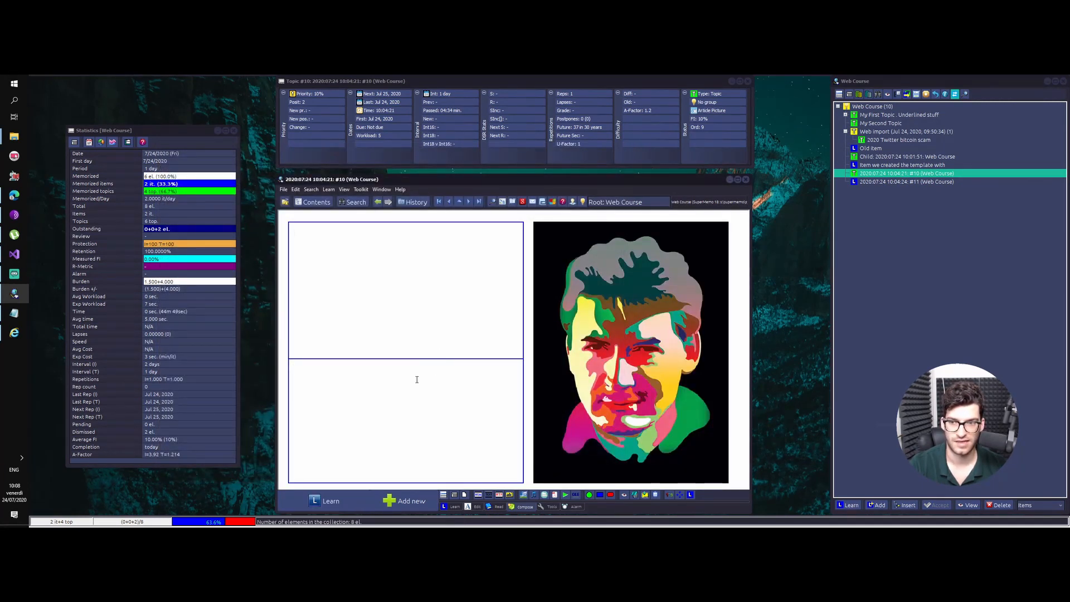
key(ctrl+t)
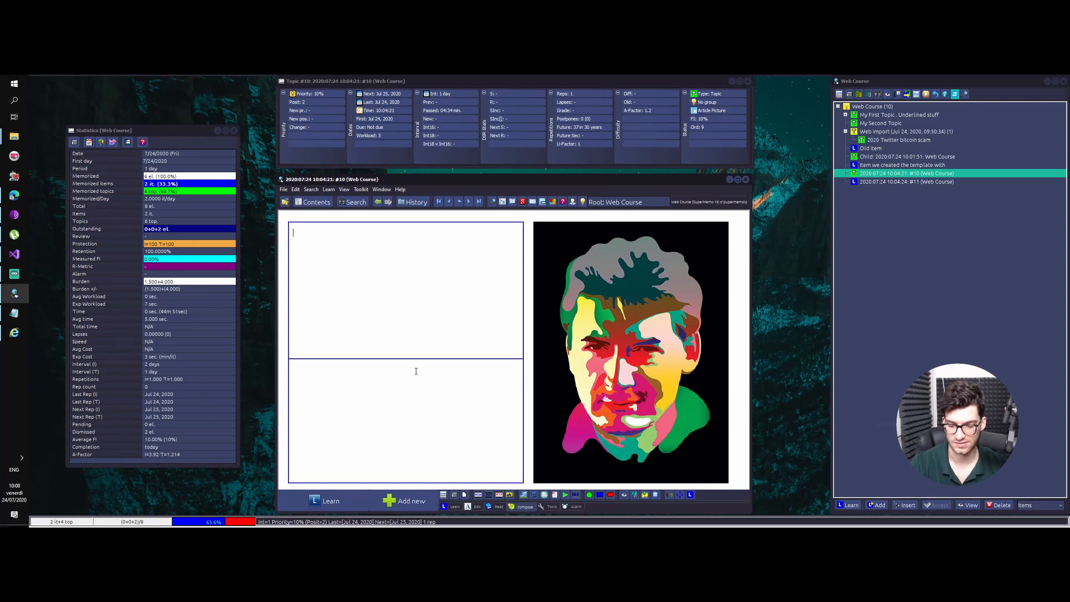
key(Caps_Lock)
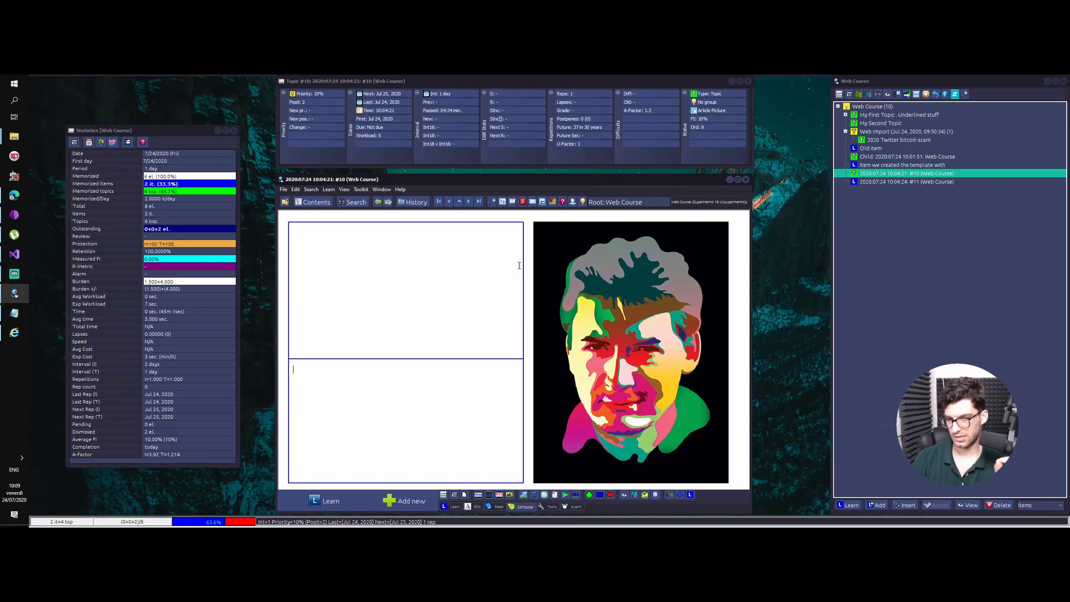
key(ctrl+t)
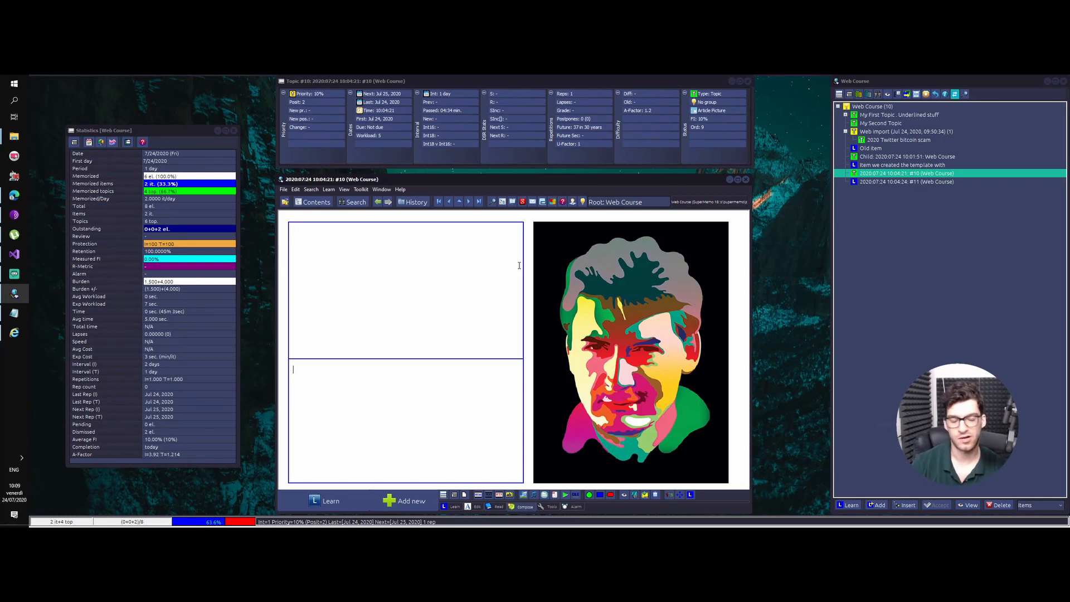
key(ctrl+t)
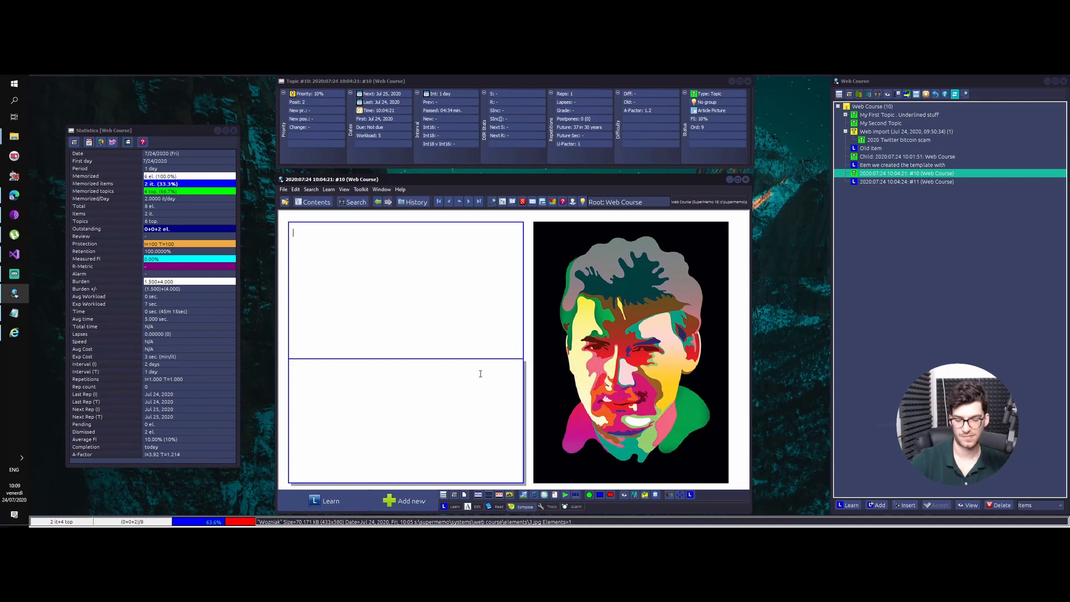
Move the leftover lower text component over the portrait, and back over the lower half of the large text component.
click(482, 369)
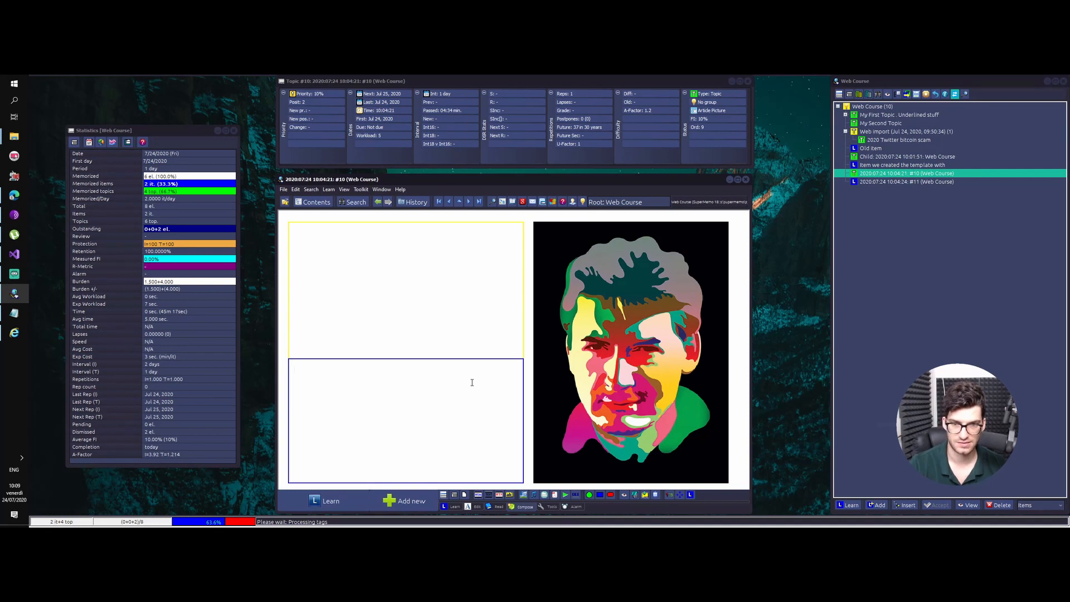
drag(359, 406, 527, 343)
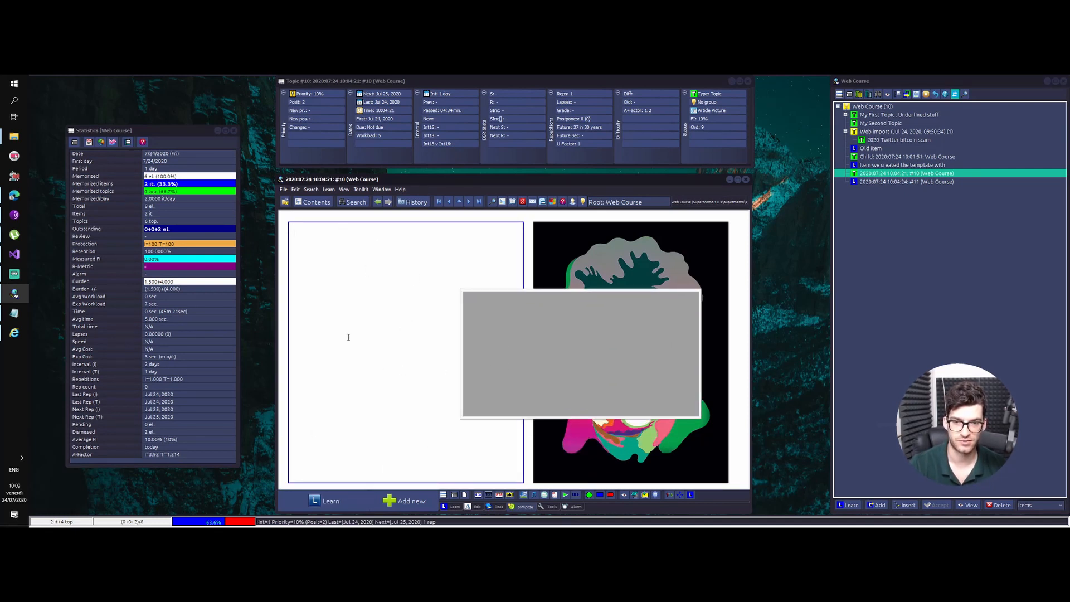
drag(616, 366, 550, 348)
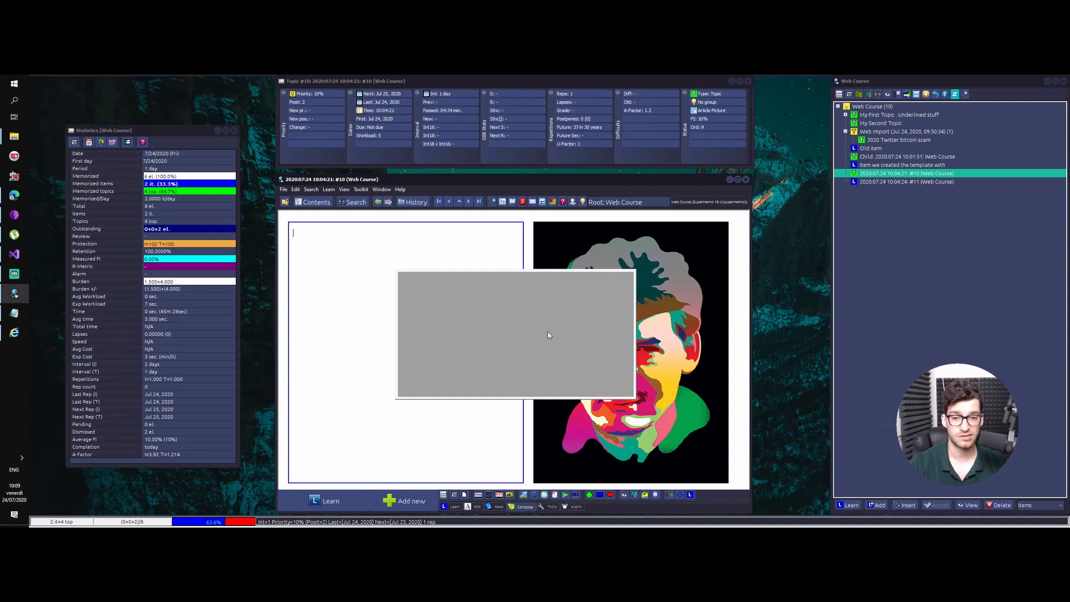
drag(537, 330, 418, 411)
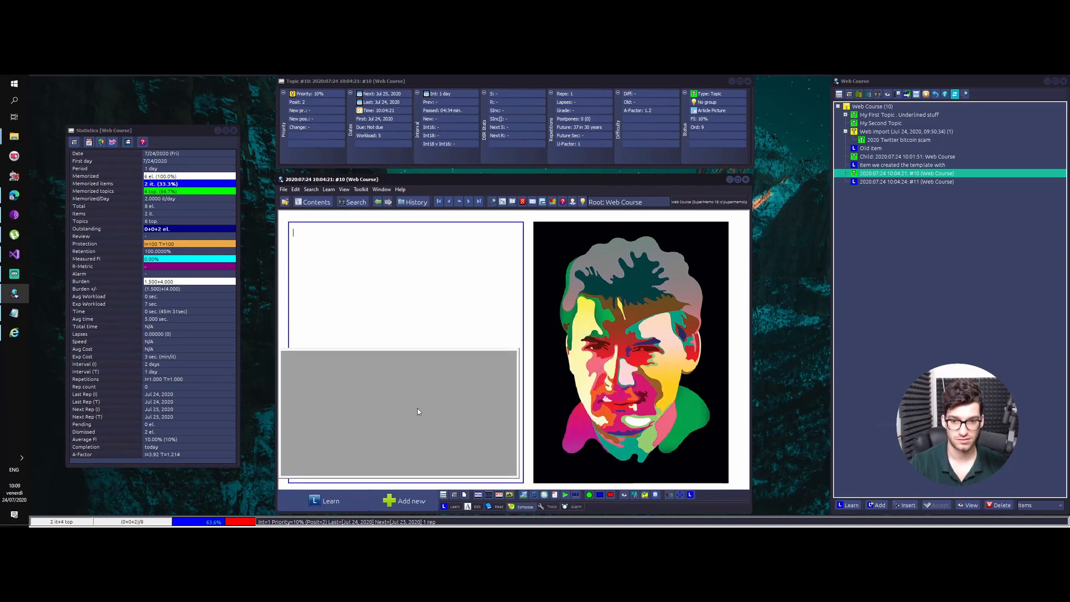
Enter the sample text "asdfasd" in the large text component.
click(410, 401)
text(asdfasdasdfasd)
key(Escape)
Delete the leftover lower text component and clear the sample text from the remaining text component.
right_click(384, 404)
click(373, 390)
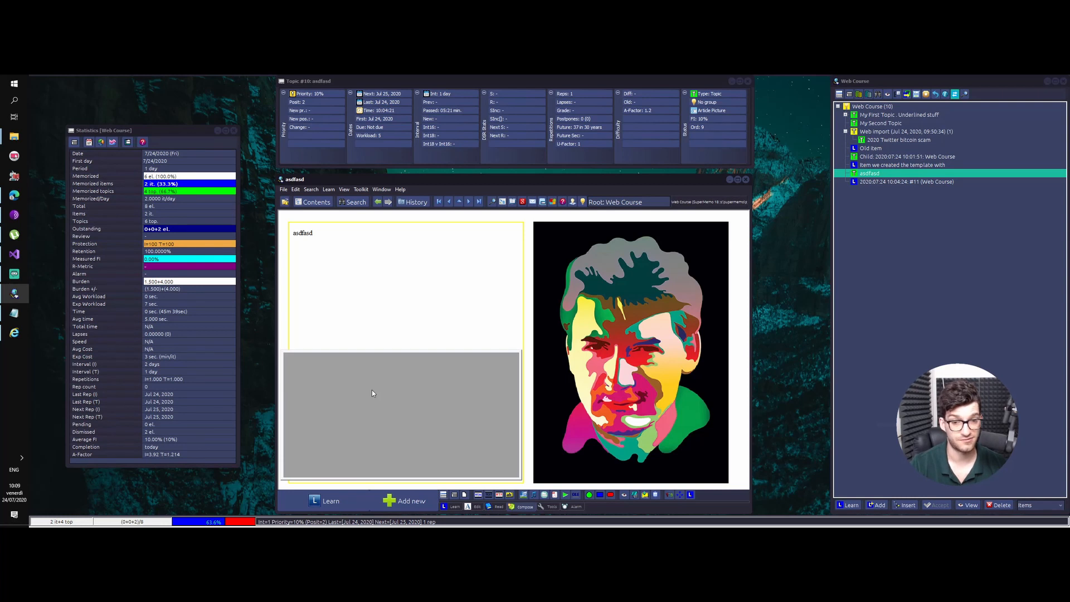
right_click(371, 392)
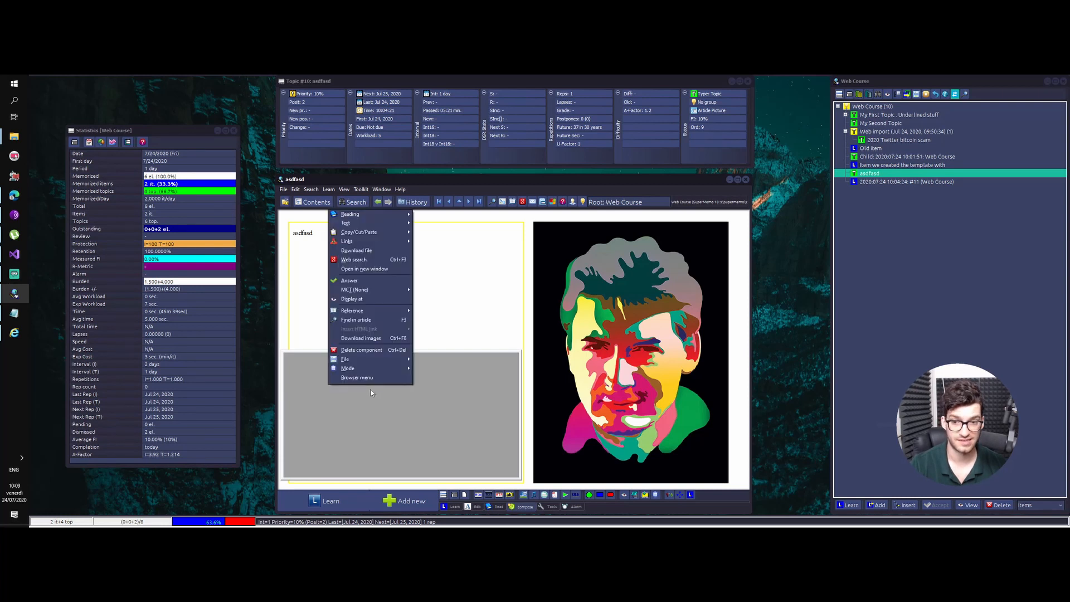
click(362, 350)
click(452, 316)
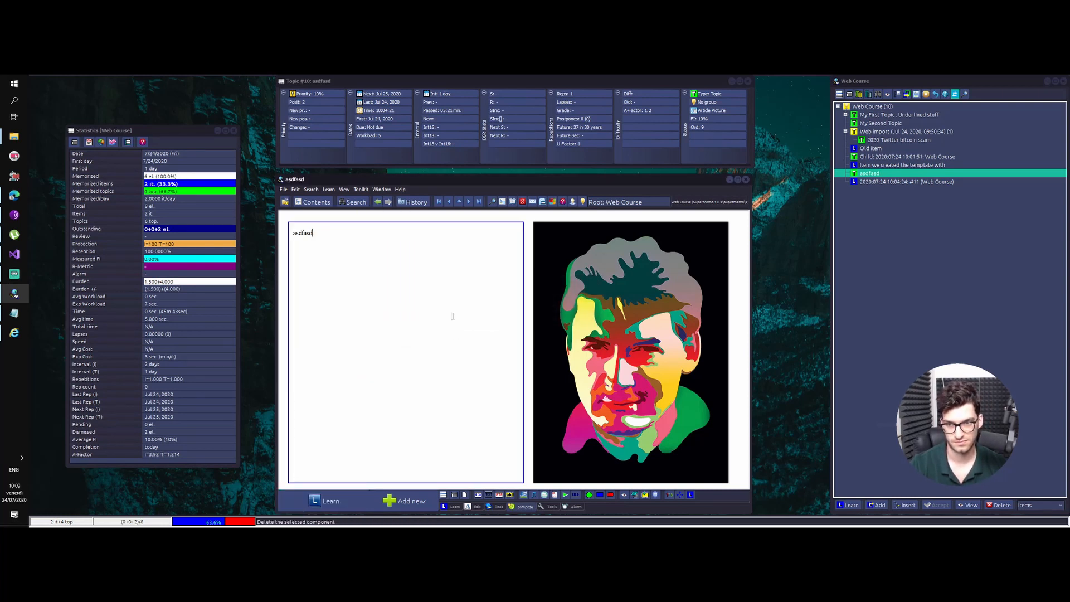
key(Delete)
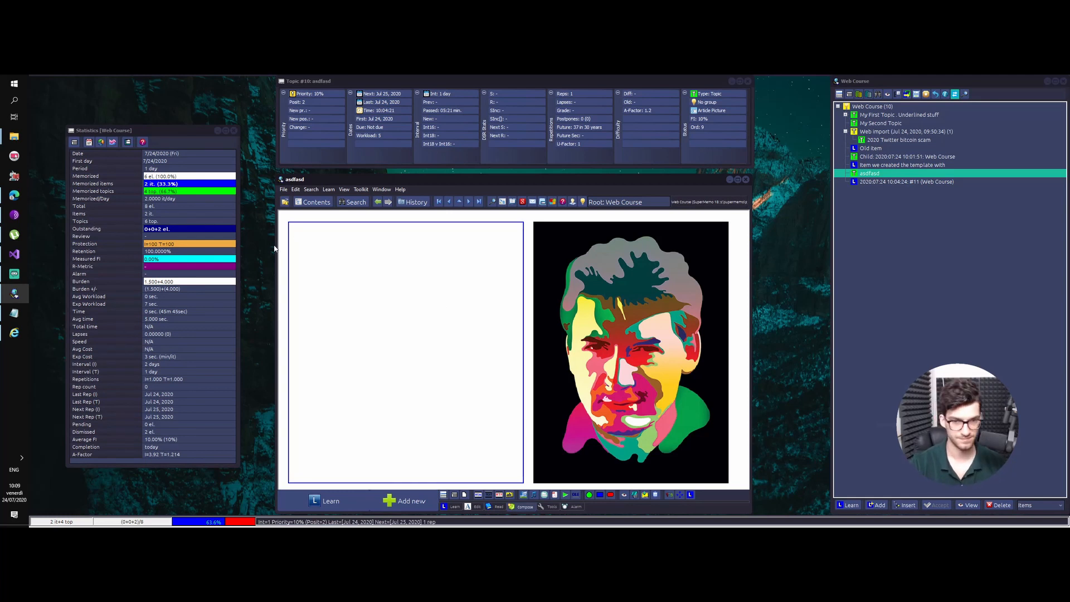
Link Dark Style from the style registry to the remaining text component.
right_click(312, 243)
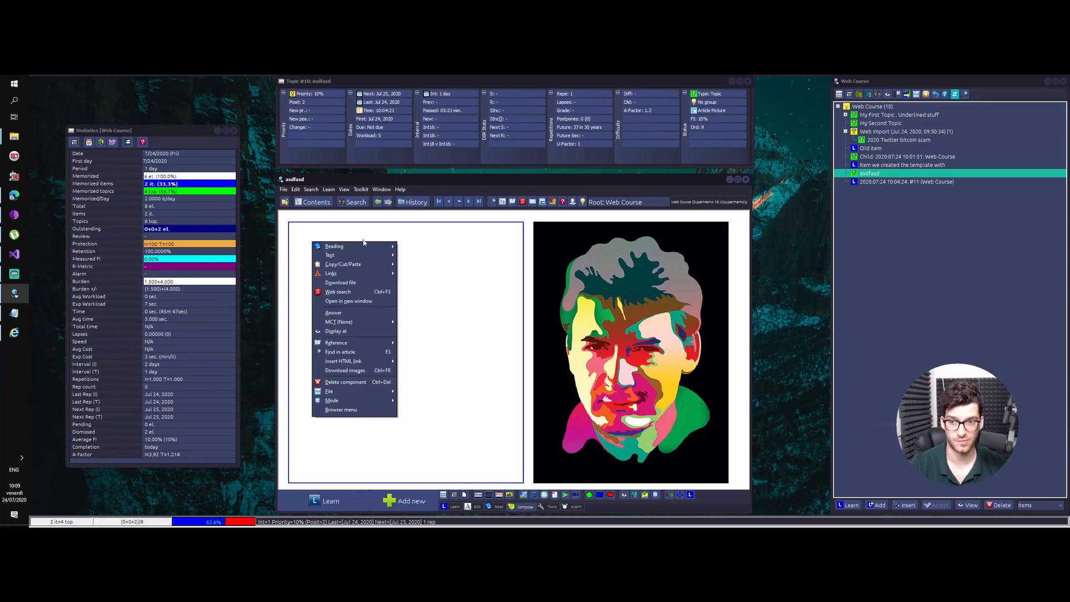
mouse_move(379, 254)
mouse_move(412, 255)
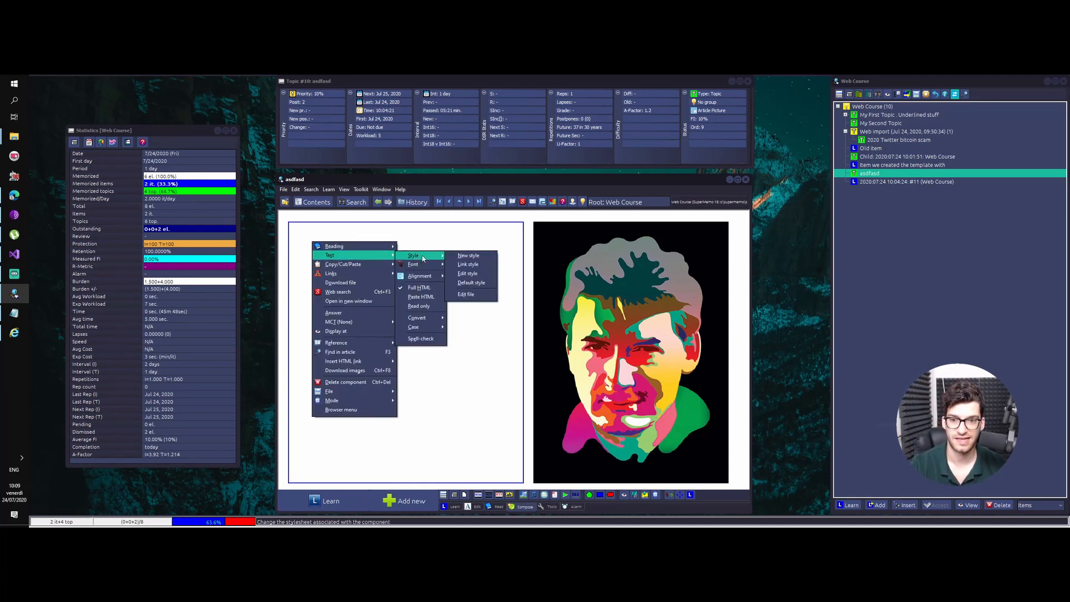
click(468, 259)
key(Return)
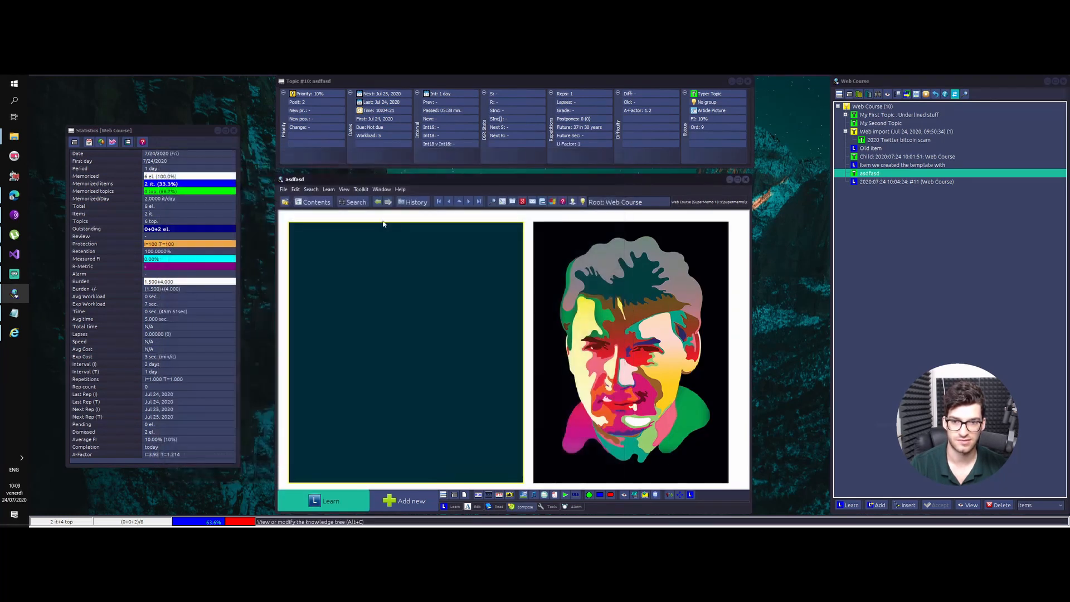
Set the topic's background to the dark blue basic colour and save the layout to the Article Picture template.
right_click(415, 221)
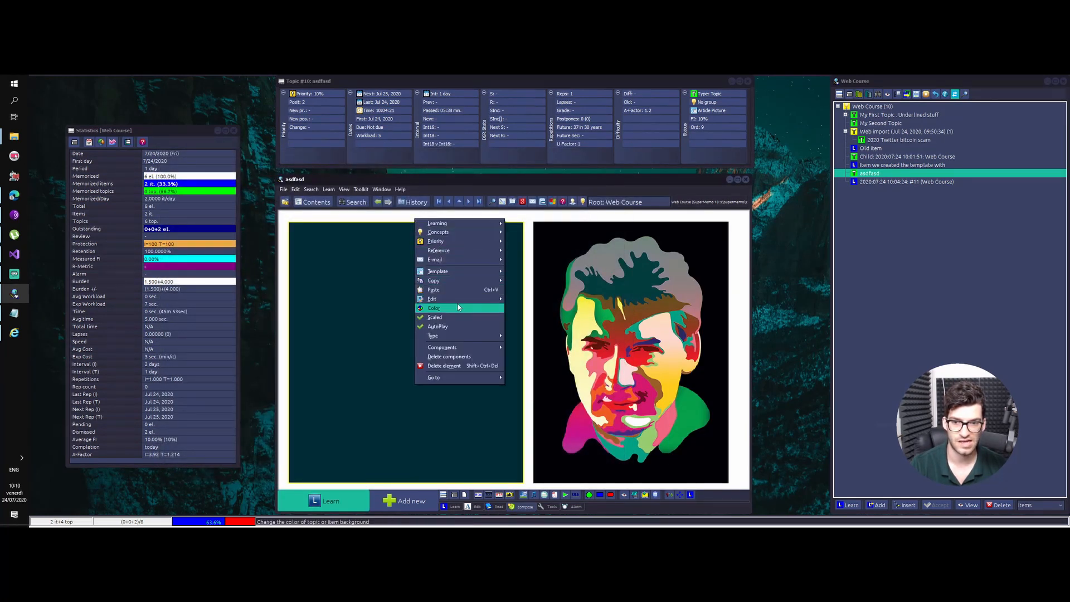
click(494, 309)
click(542, 223)
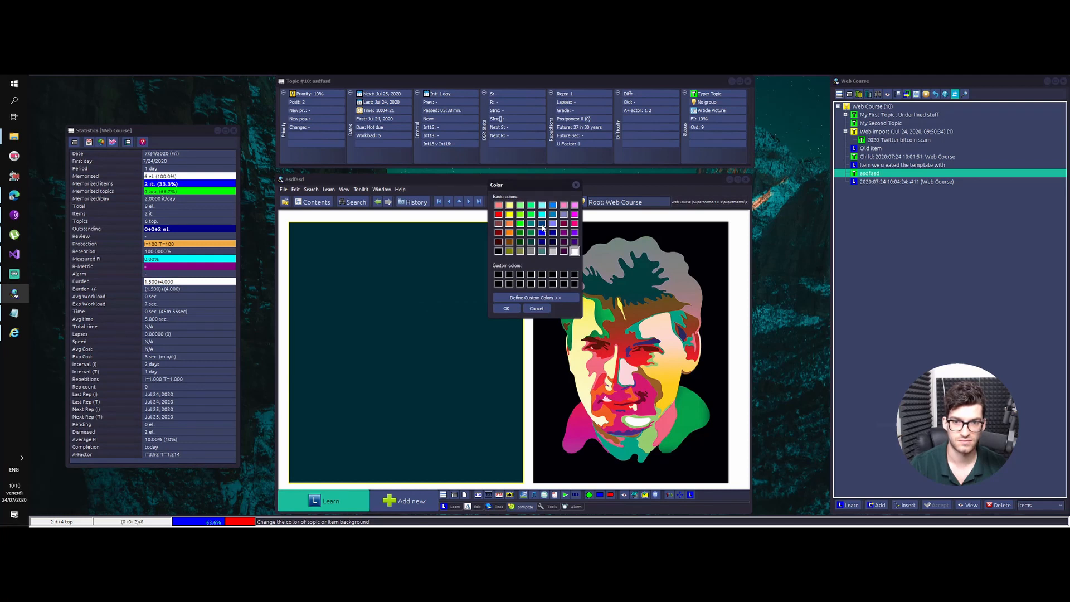
click(506, 309)
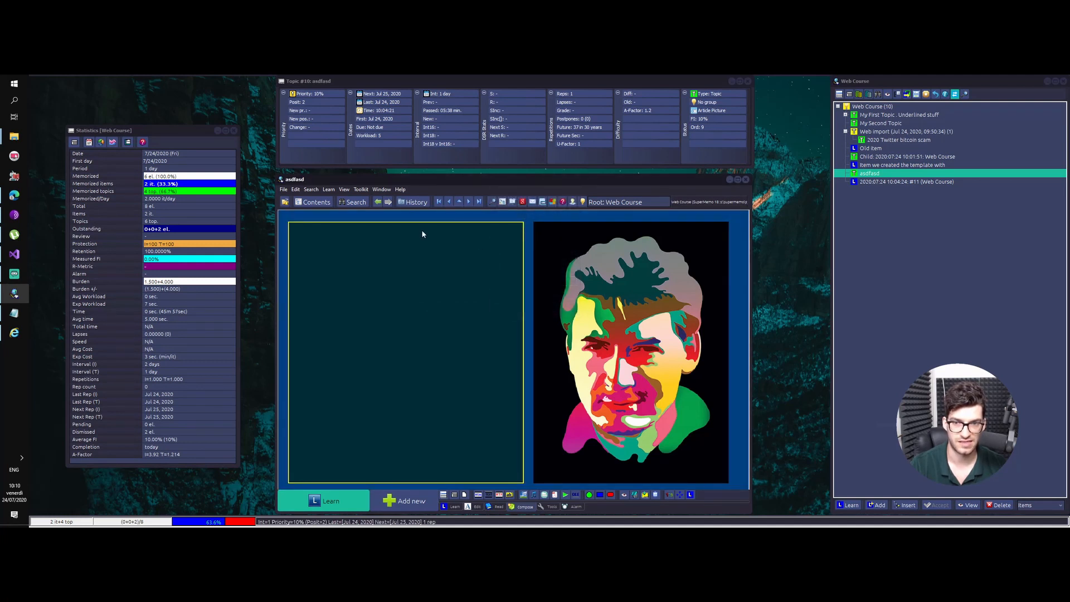
right_click(527, 212)
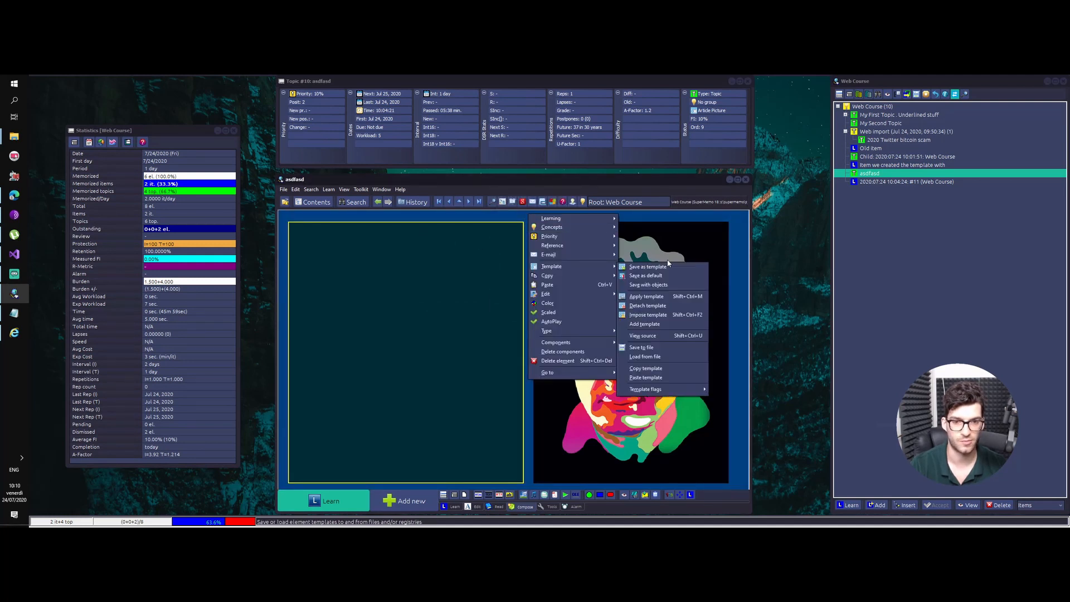
right_click(626, 256)
Compare the context menus of the text component and the portrait image component.
right_click(400, 333)
right_click(591, 335)
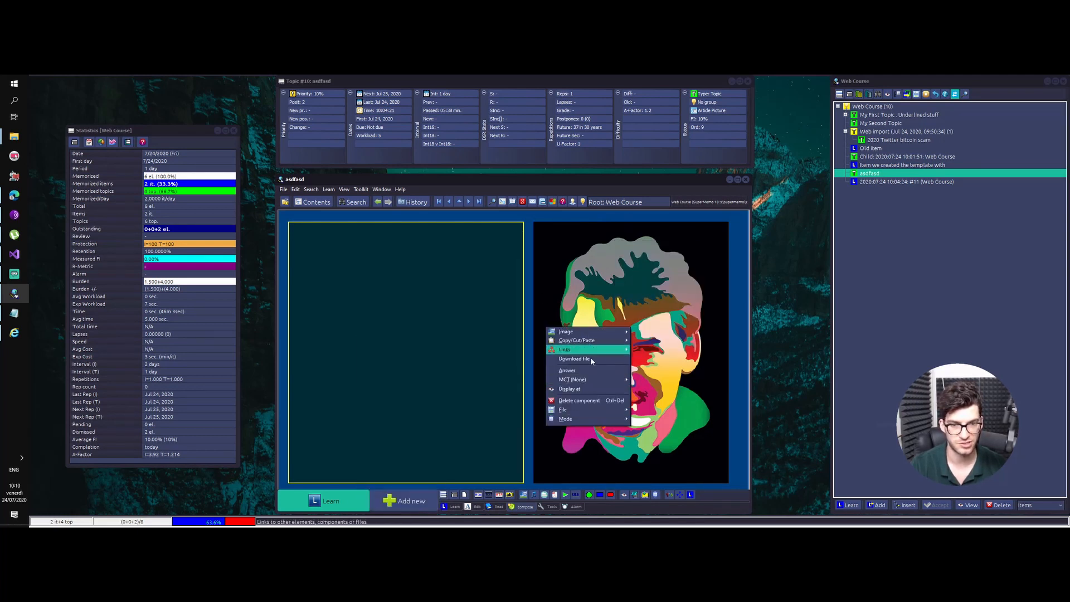
right_click(376, 281)
right_click(662, 284)
right_click(471, 307)
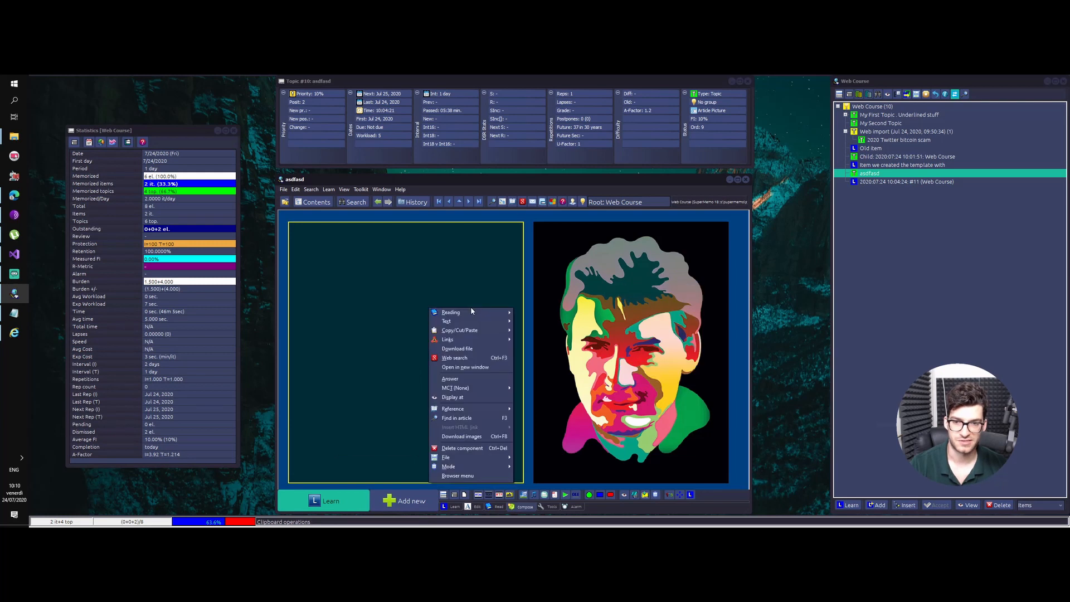
Examine the dark blue basic colour's definition in the background colour picker without applying a change.
right_click(530, 216)
click(549, 302)
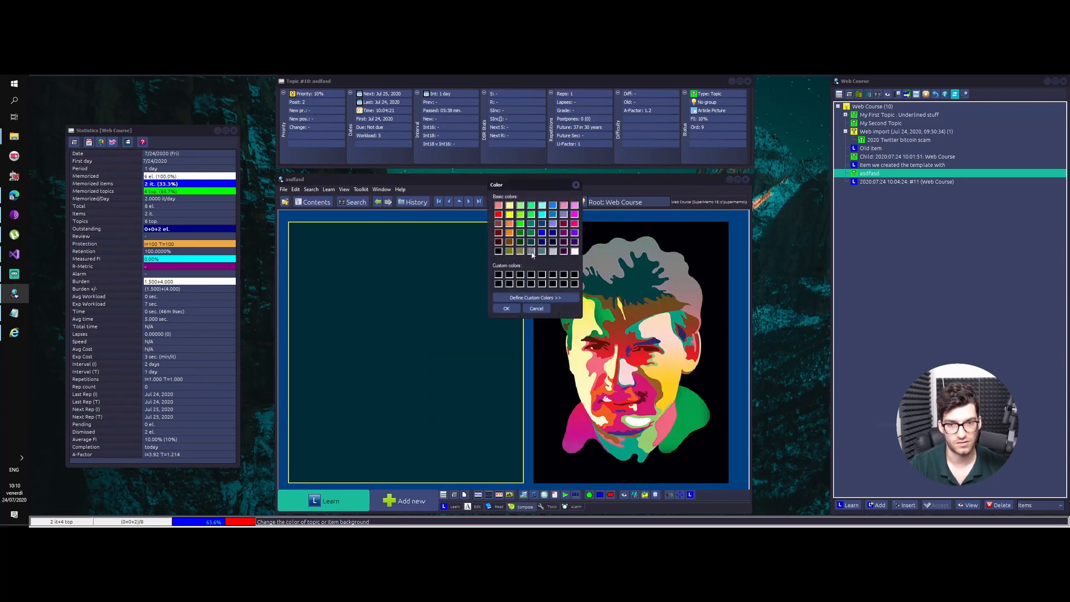
click(542, 224)
click(507, 299)
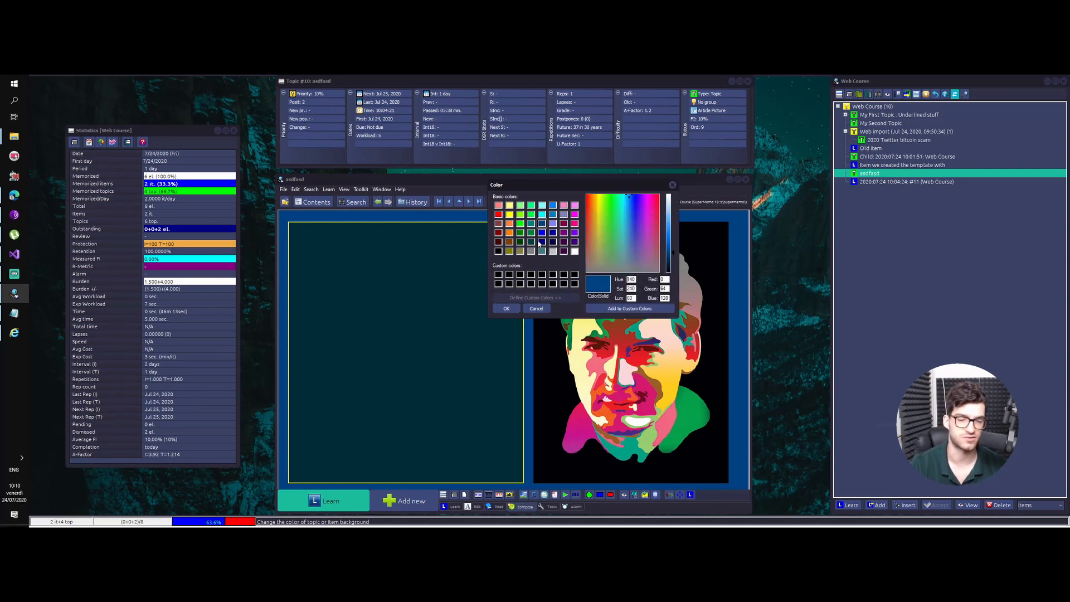
key(Escape)
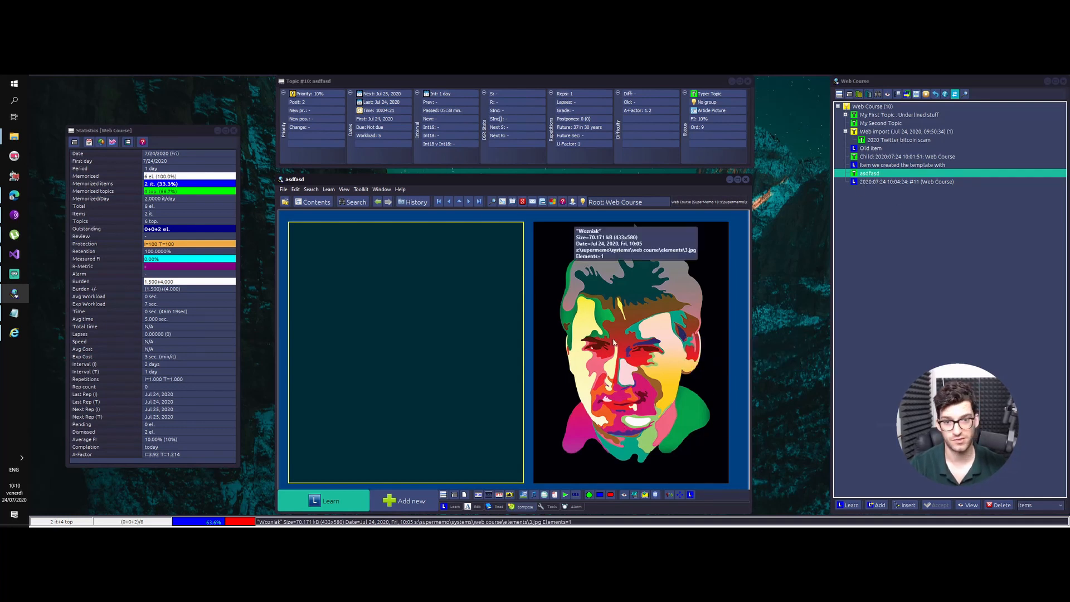
Clear the "asdfasd" title of the portrait topic in the contents and reopen that topic.
click(876, 173)
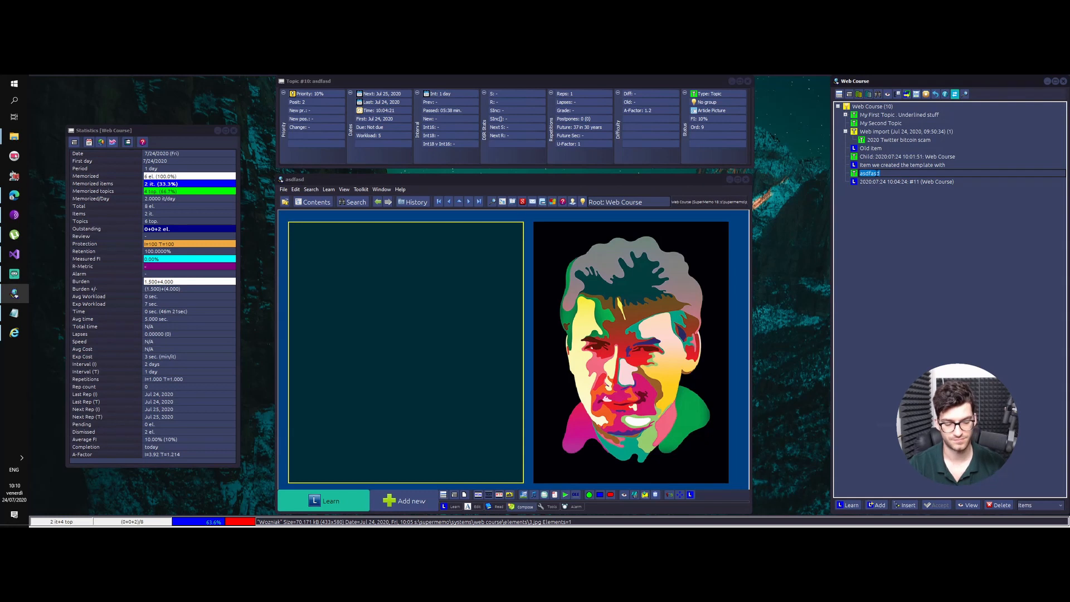
key(Delete)
key(Return)
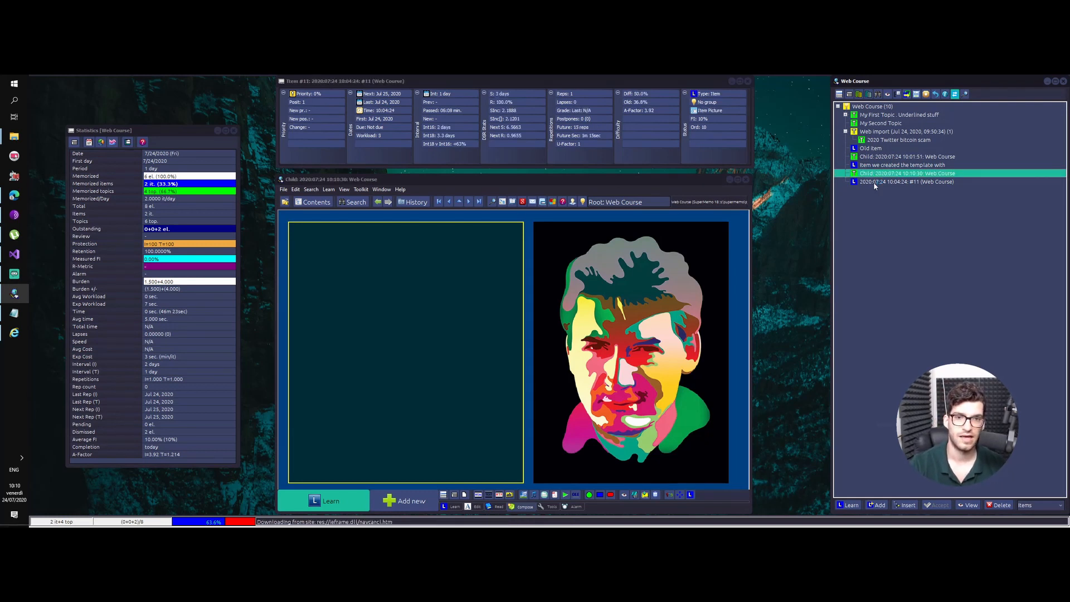
click(876, 183)
click(878, 175)
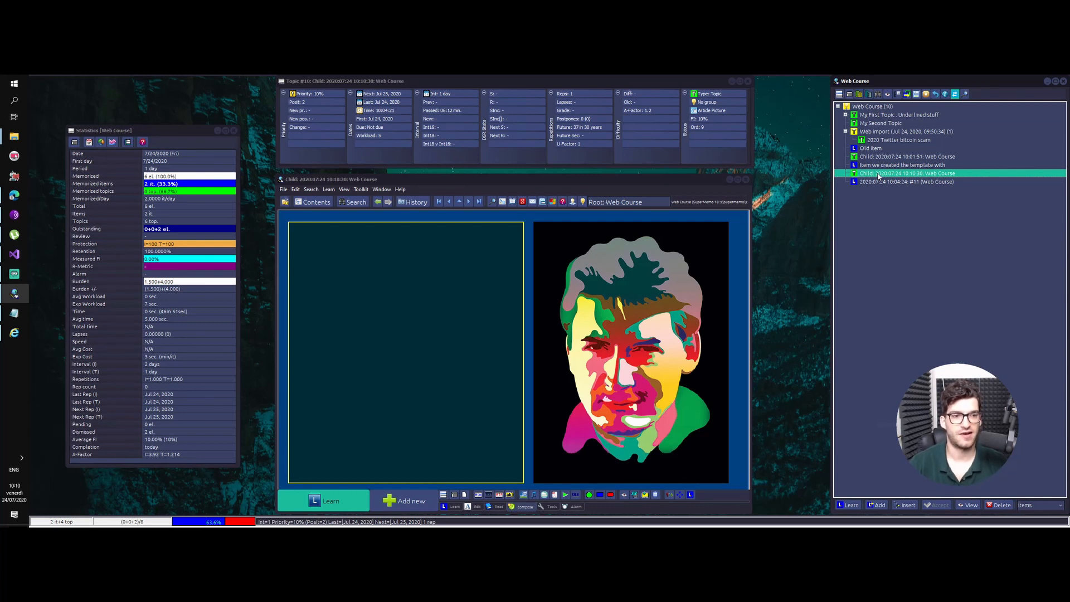
Add a new topic under Web Course and apply the Article Picture template to it.
key(Insert)
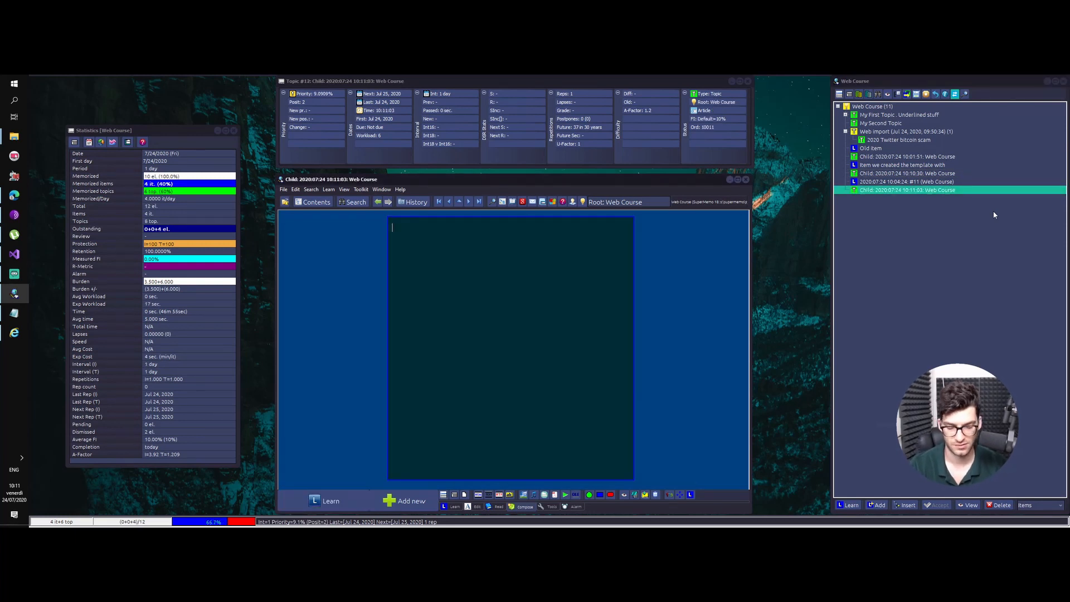
key(ctrl+shift+m)
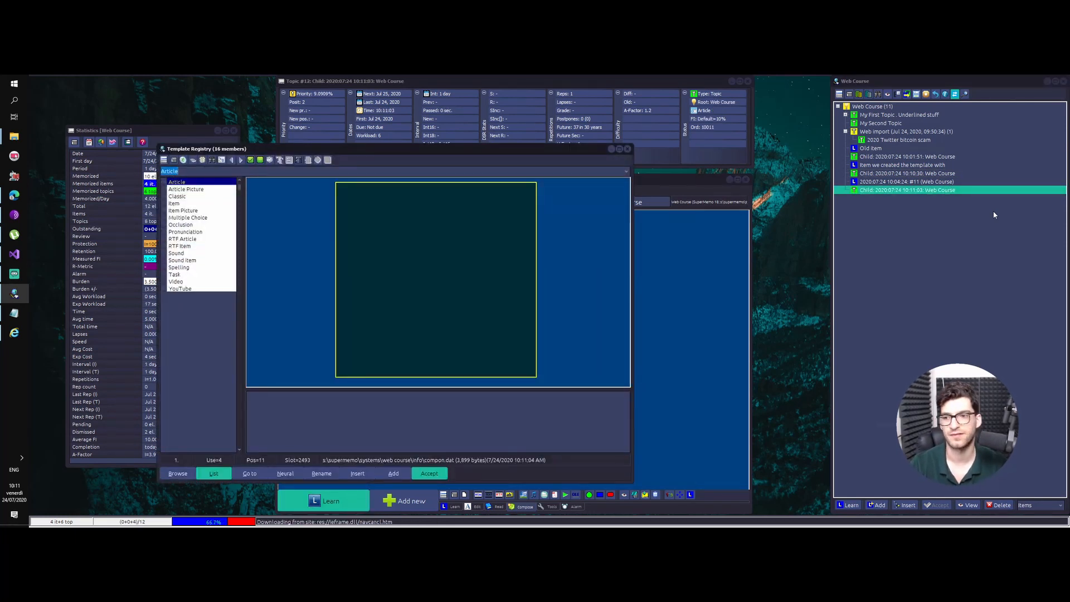
key(Down)
key(Return)
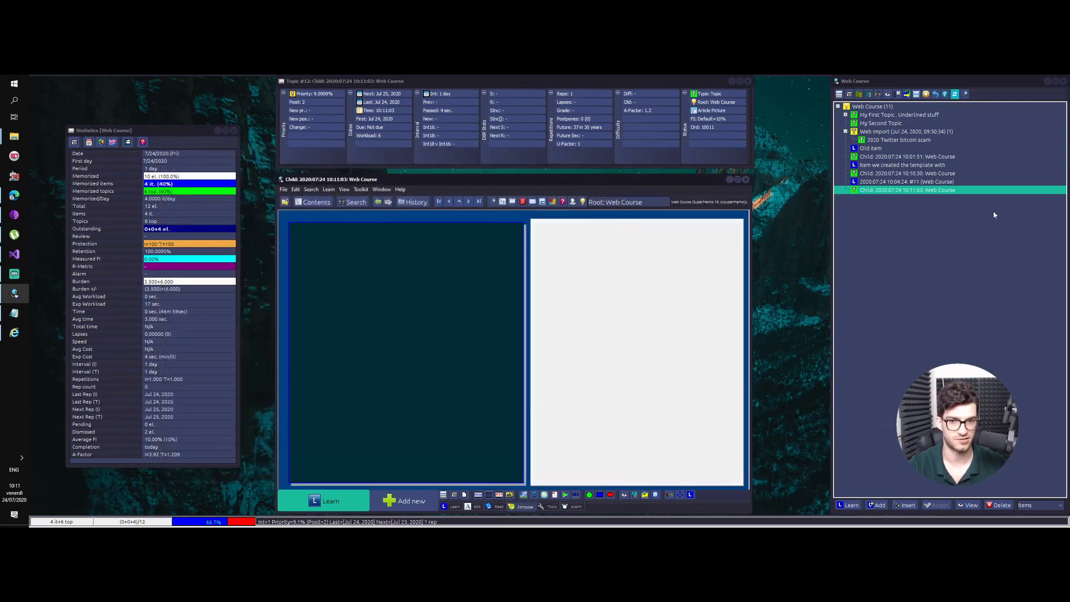
Open the portrait topic and narrow its text component to about half its width.
click(649, 449)
click(599, 308)
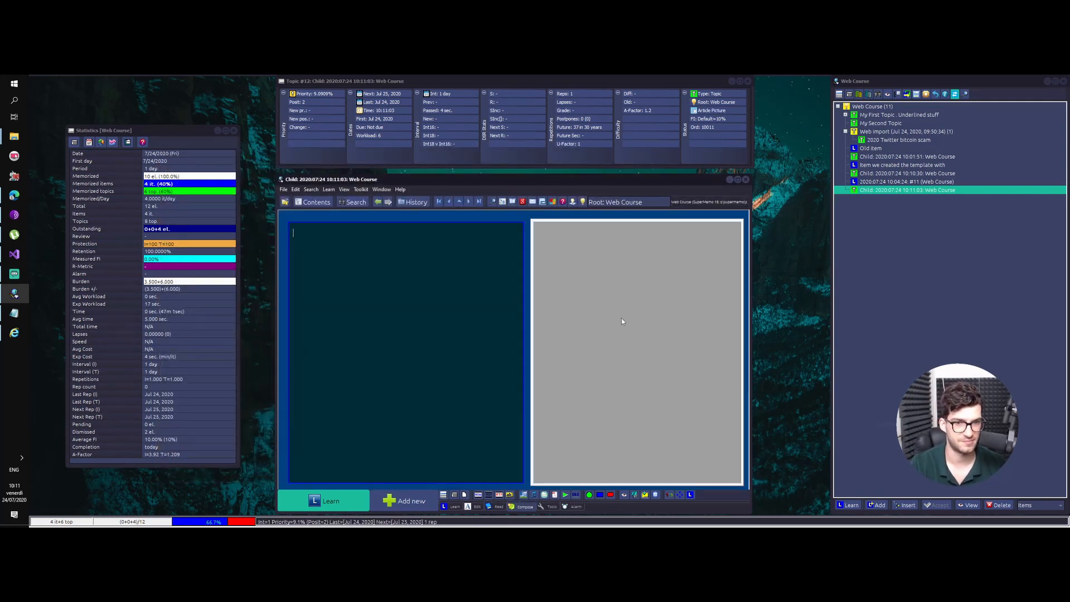
click(881, 174)
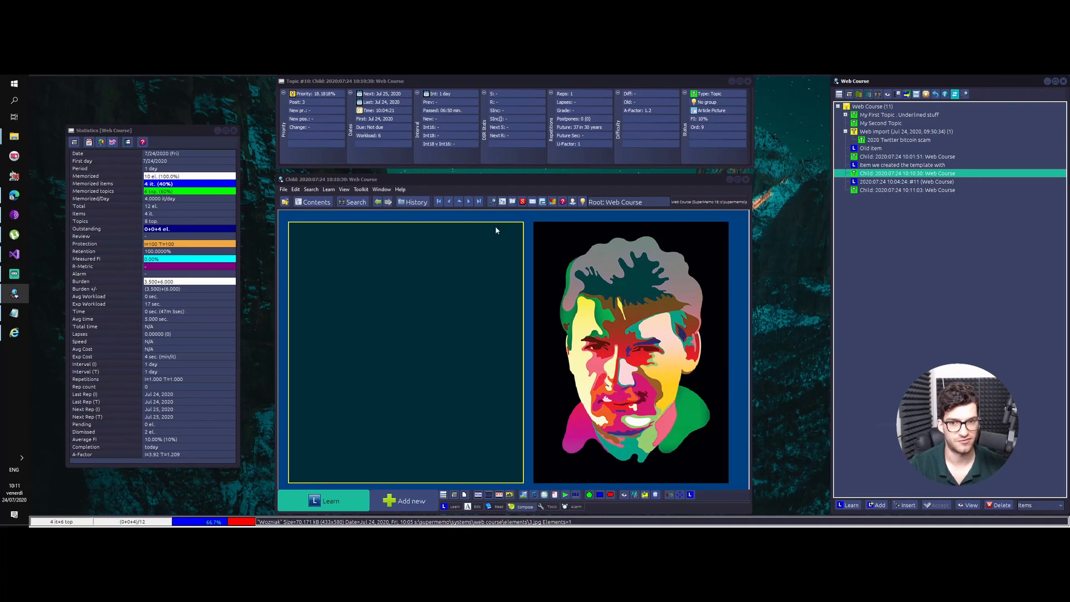
click(498, 243)
key(Escape)
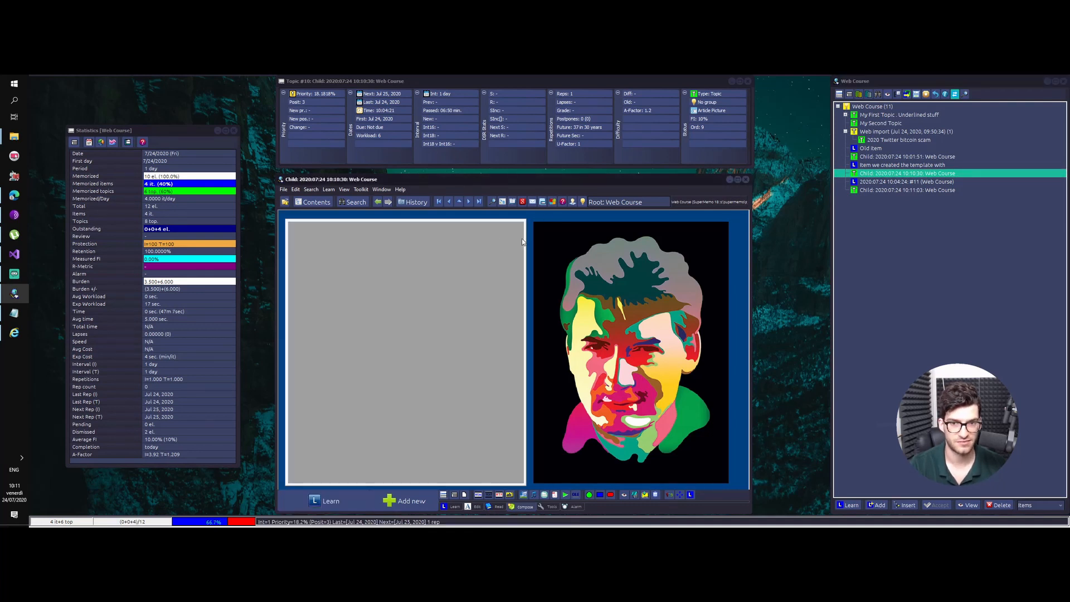
drag(526, 240, 412, 231)
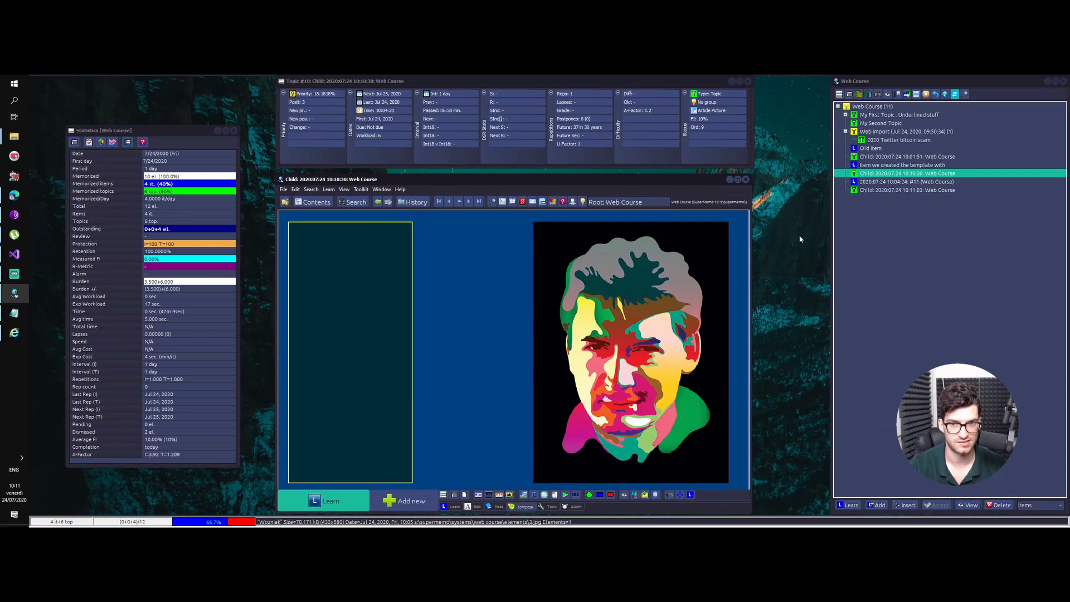
Open the newest child topic and examine its text layout and the empty image component's context menu.
click(906, 190)
click(464, 286)
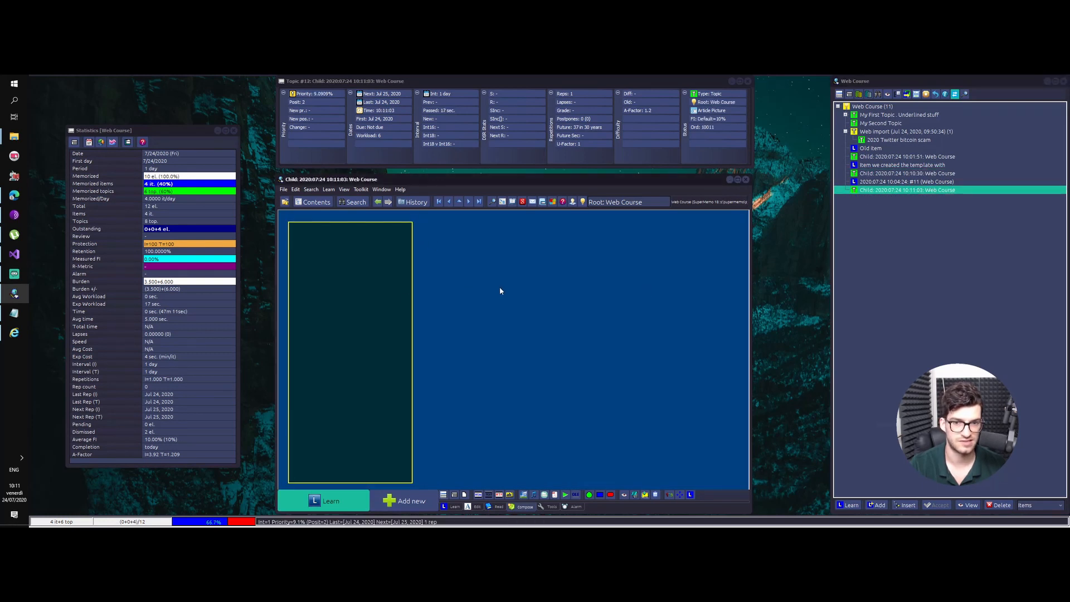
alt+click(651, 284)
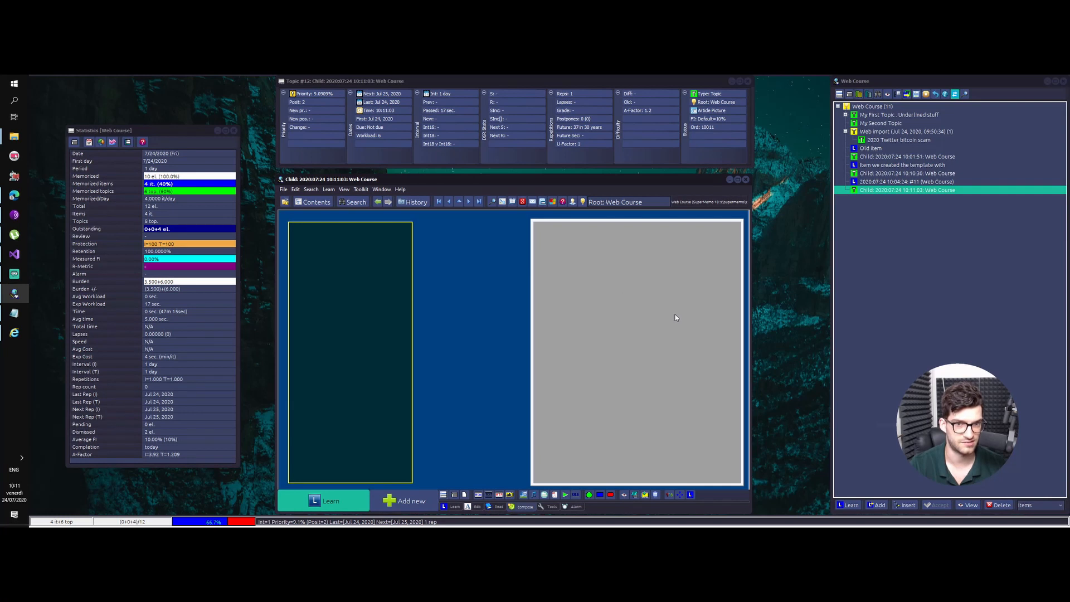
right_click(622, 287)
click(461, 277)
click(481, 278)
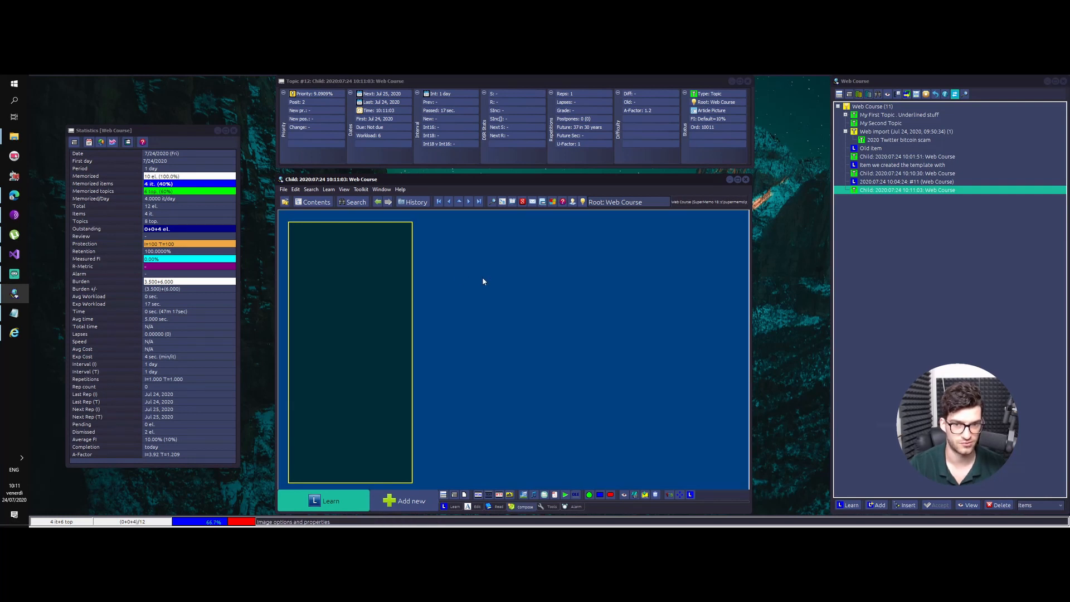
right_click(657, 257)
right_click(557, 260)
click(654, 241)
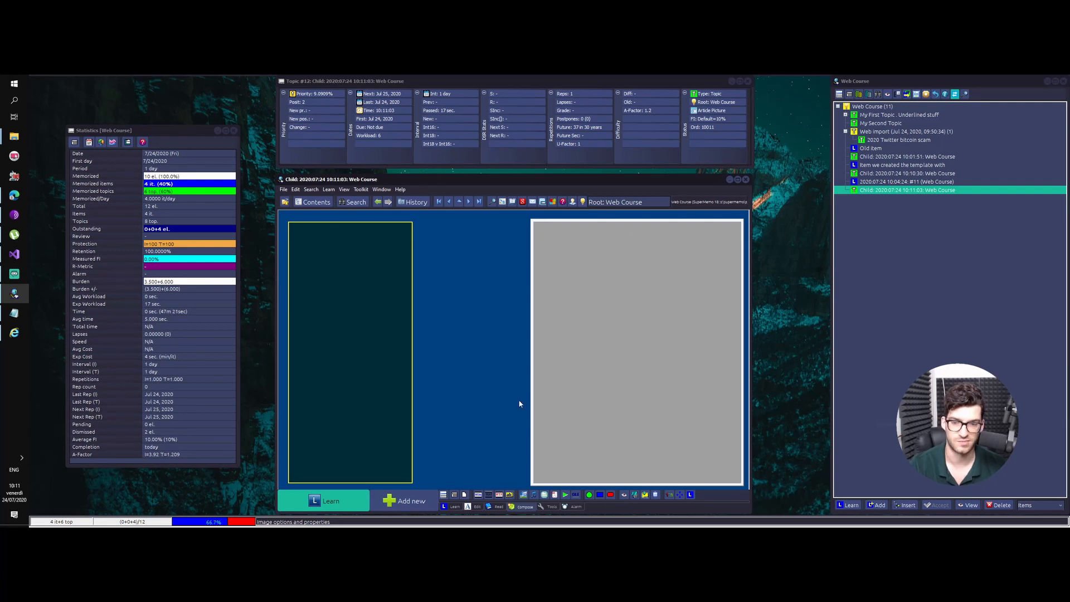
click(461, 341)
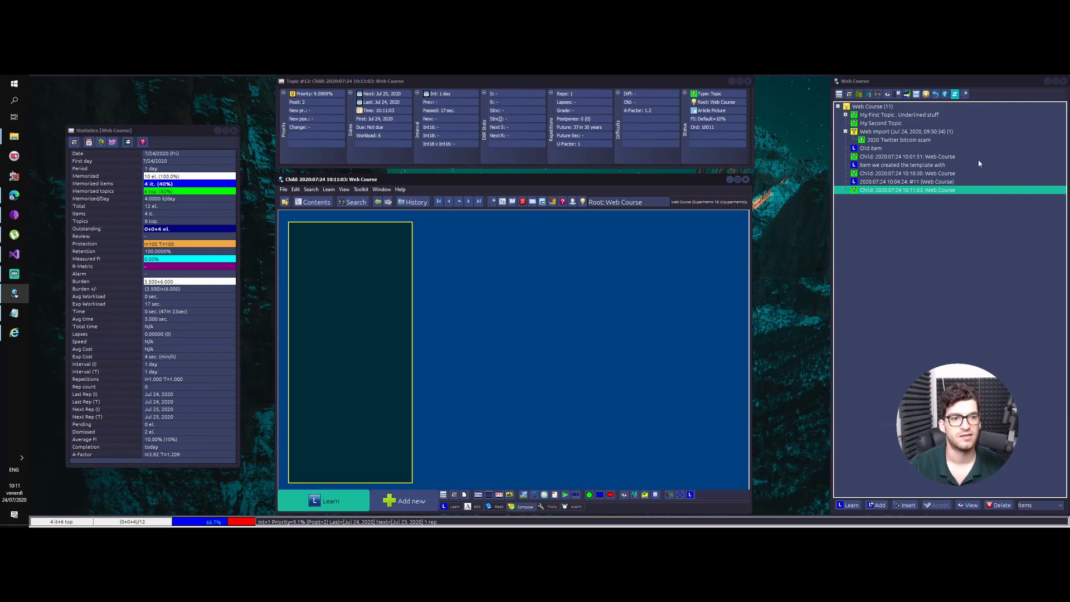
Widen the portrait topic's text component almost up to the image, and check the layout in the newest child topic.
click(921, 174)
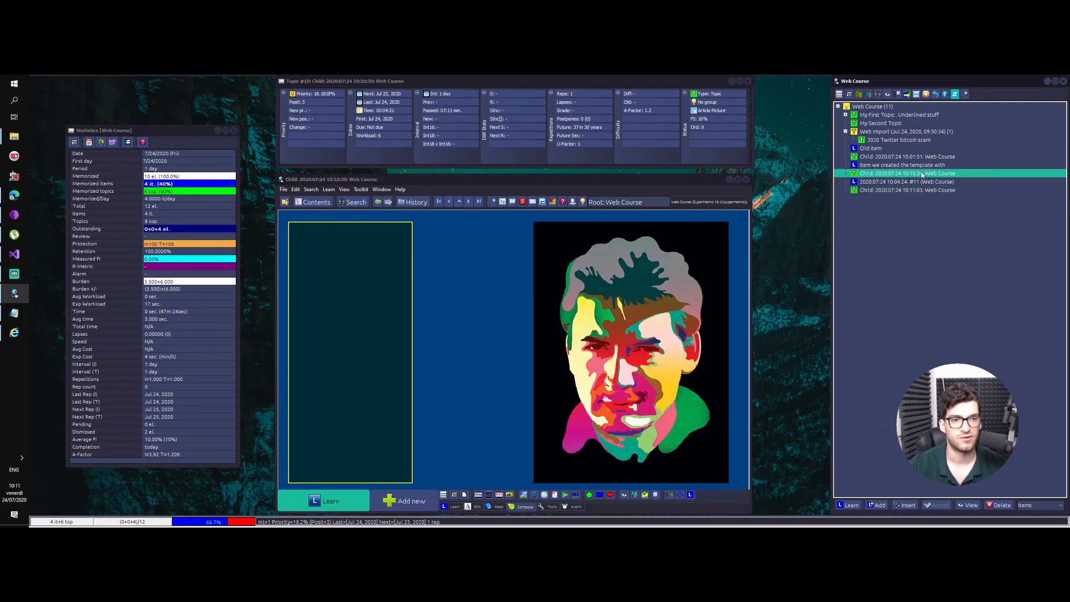
alt+click(404, 282)
drag(414, 282, 526, 260)
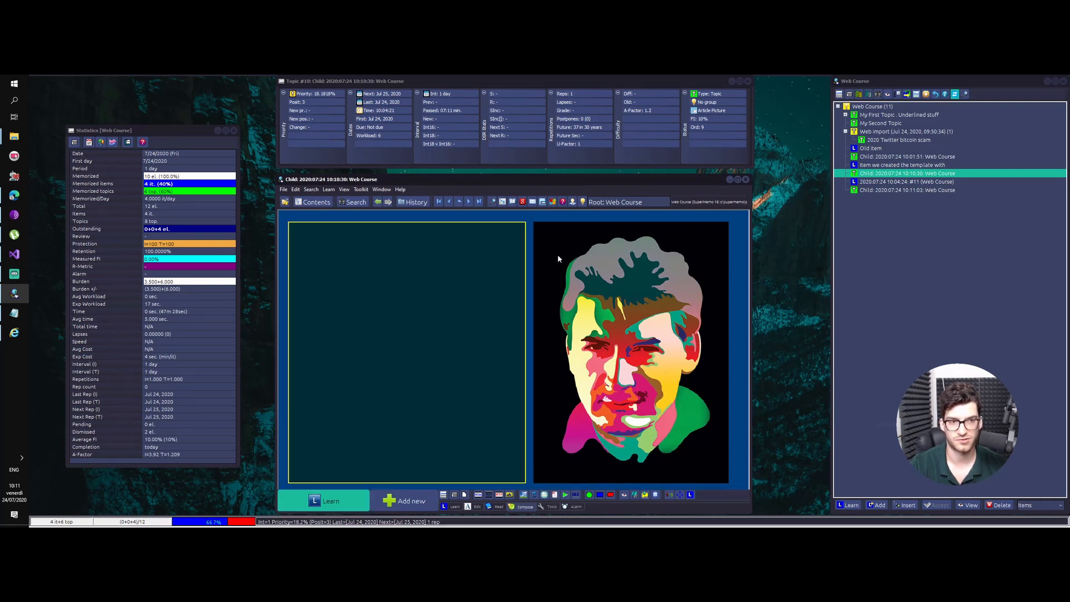
click(919, 190)
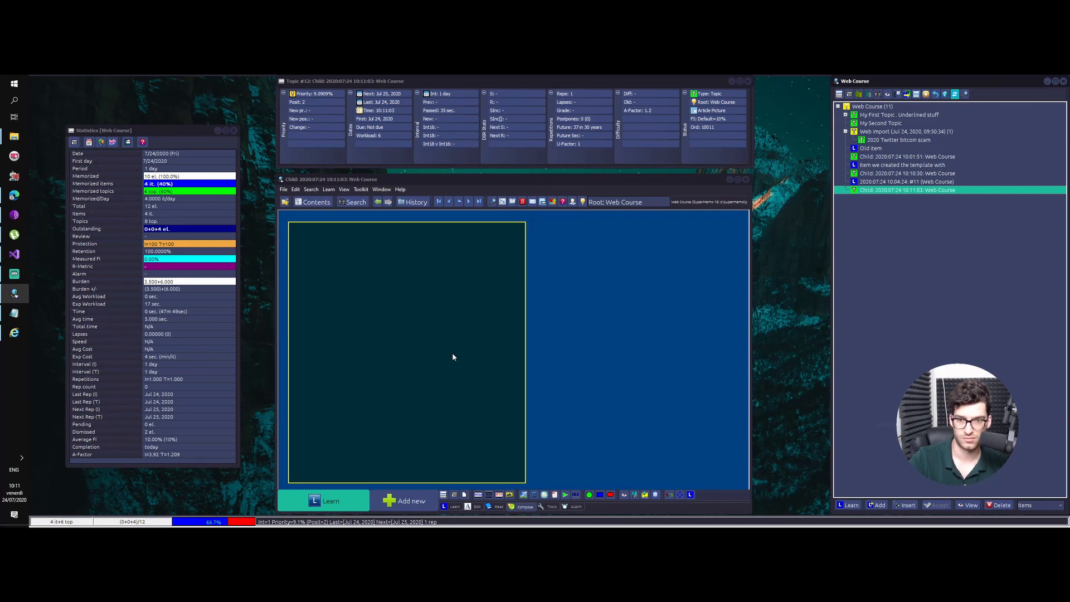
click(662, 334)
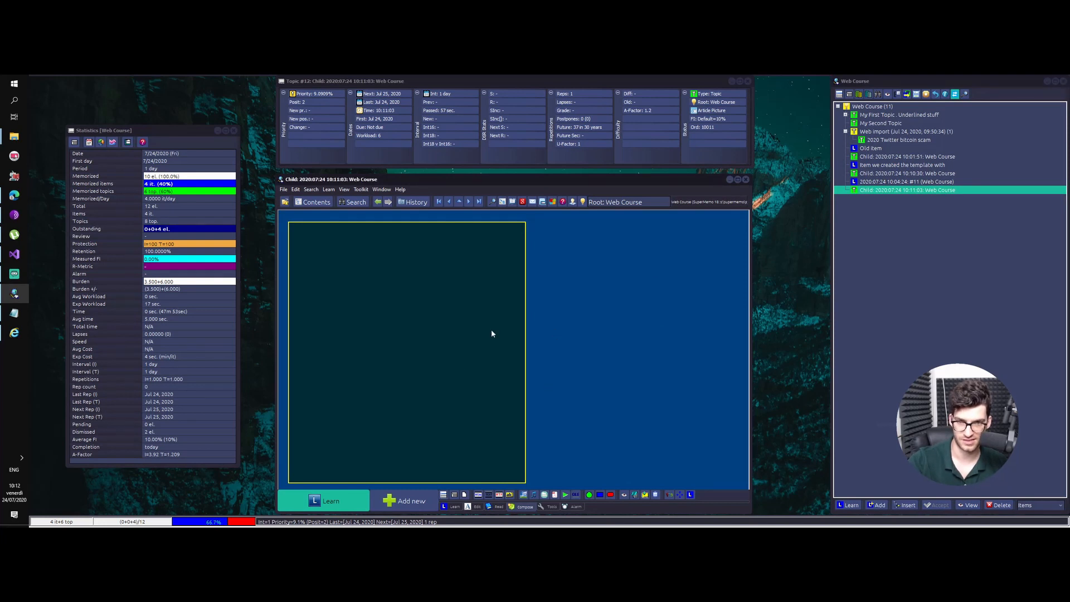
Detach the Article Picture template from the newest child topic, overwriting the source data with the current template, and reopen the topic.
key(ctrl+shift+F2)
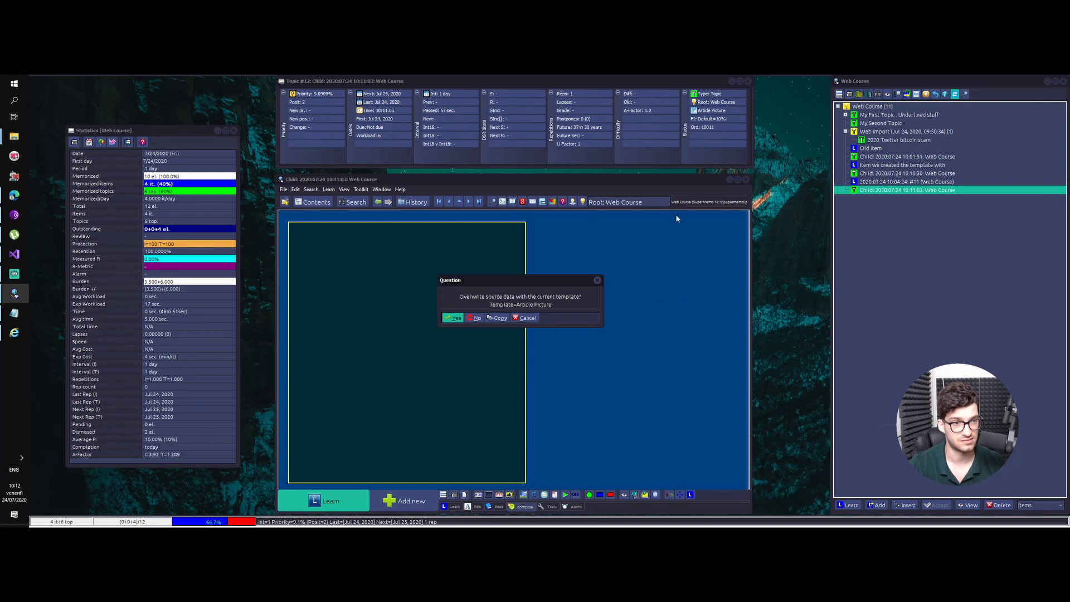
click(453, 318)
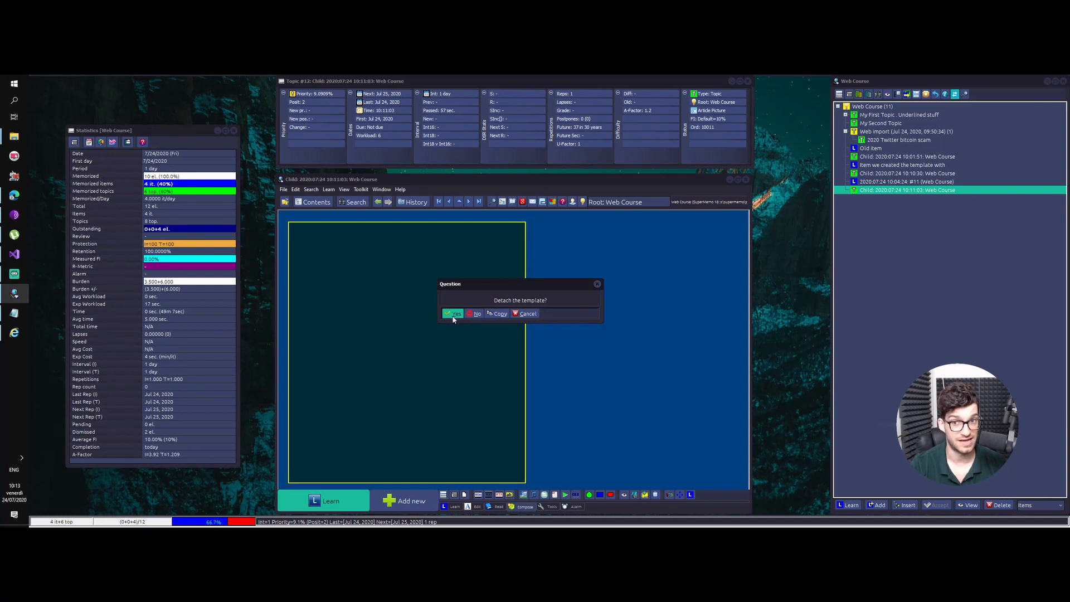
click(453, 314)
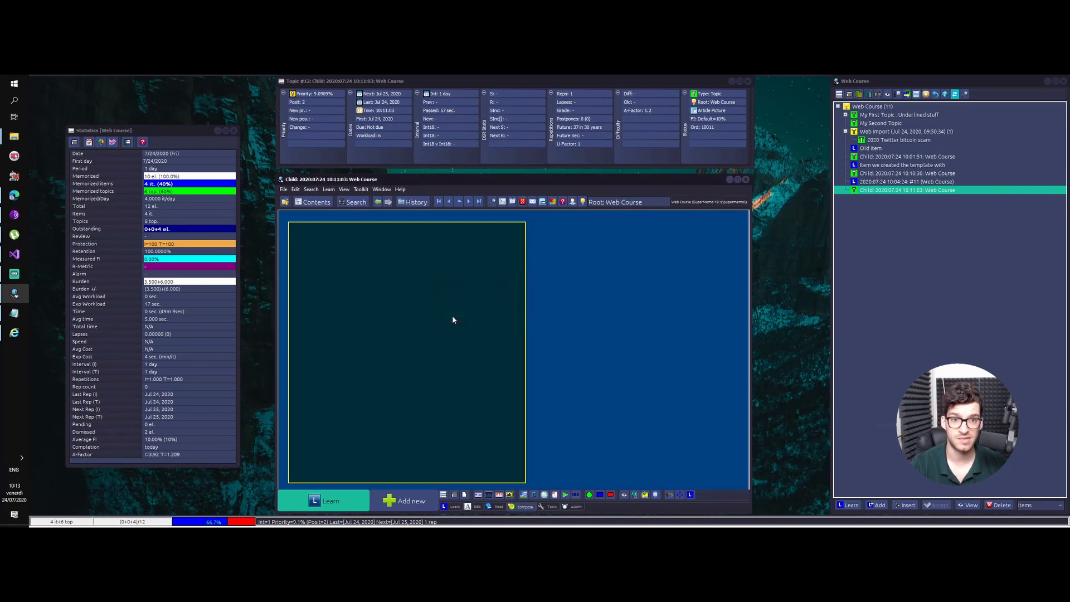
click(453, 317)
click(946, 183)
click(944, 191)
click(918, 182)
click(918, 192)
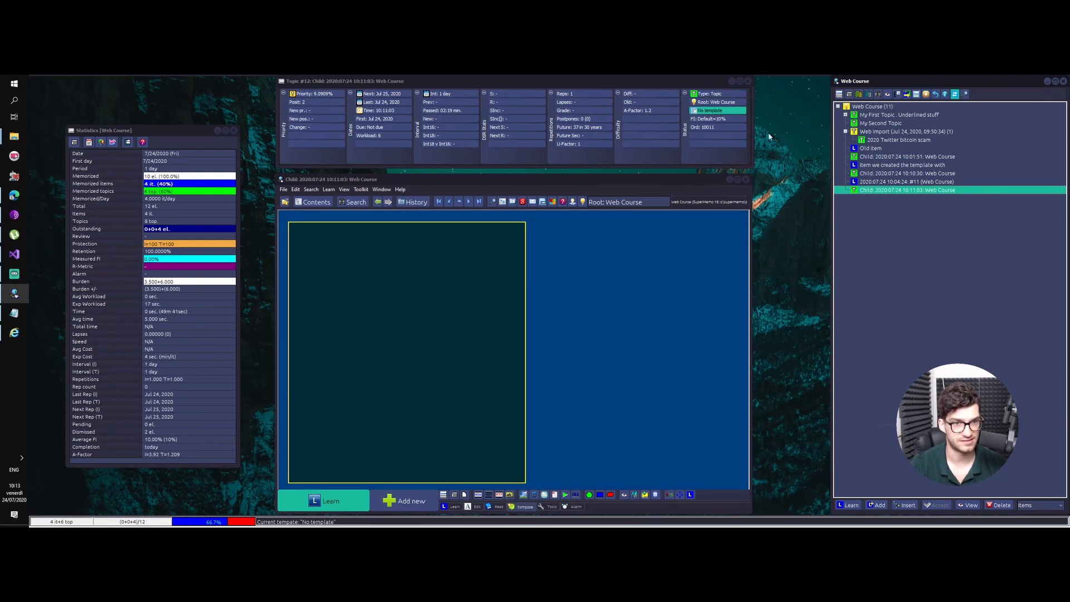
Narrow the detached topic's text component to about half its width and compare it with the portrait topic.
click(900, 173)
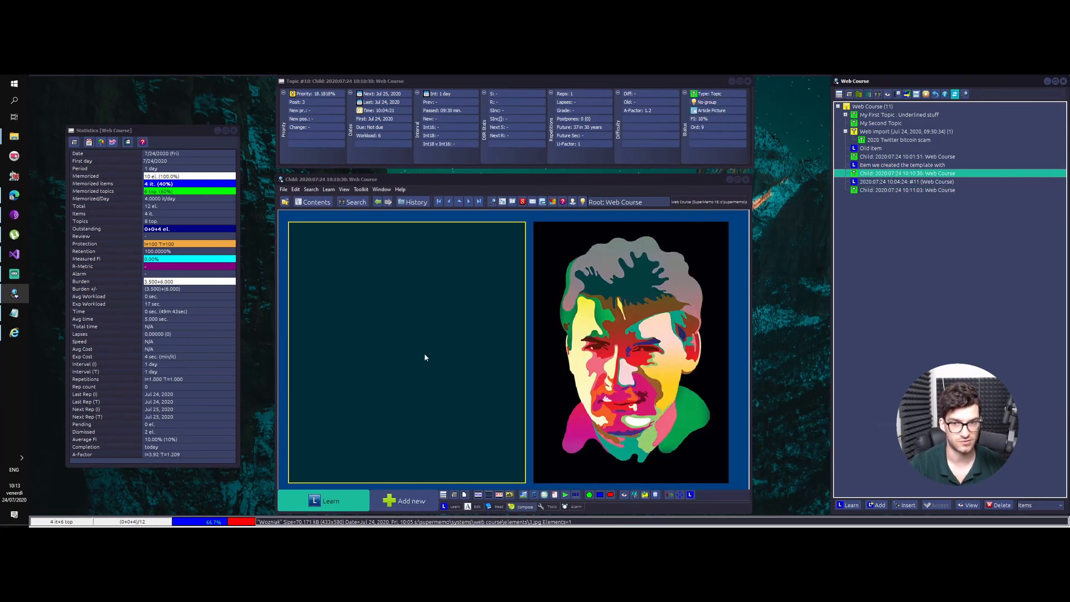
click(895, 190)
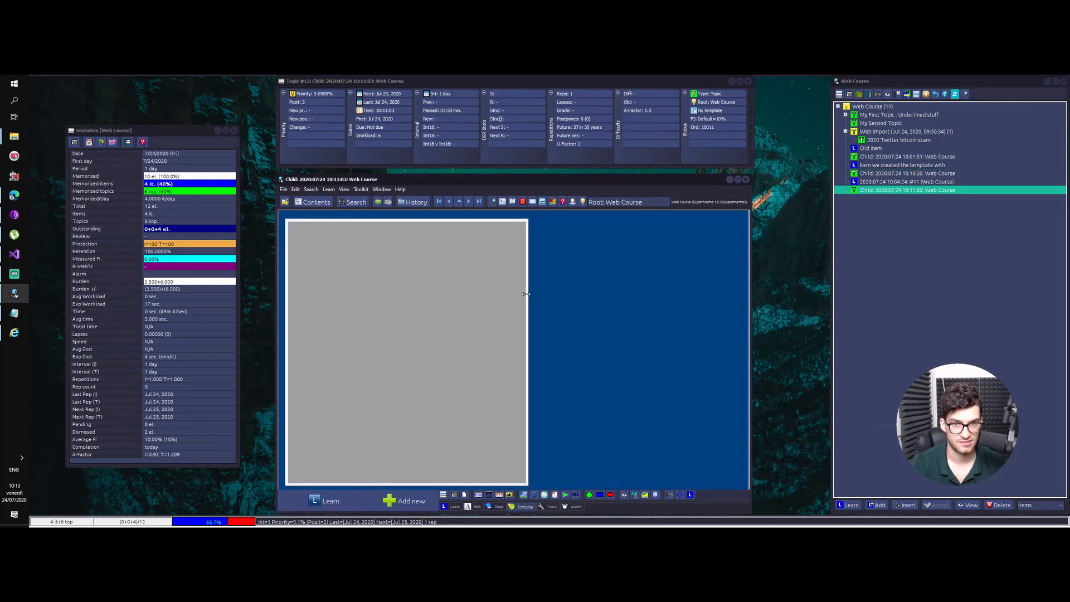
drag(527, 299, 418, 284)
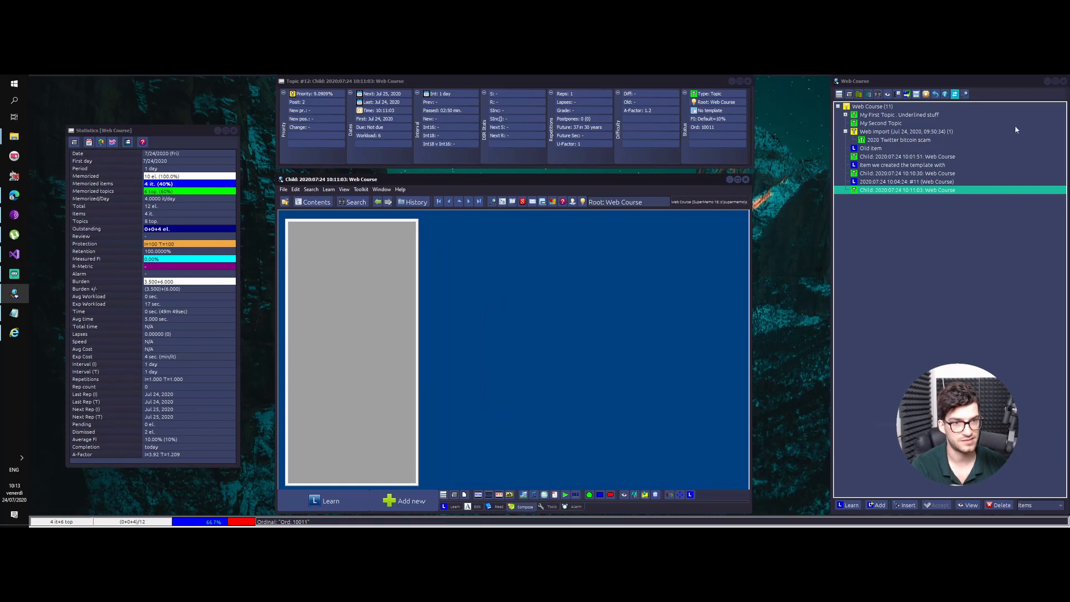
click(897, 182)
key(Up)
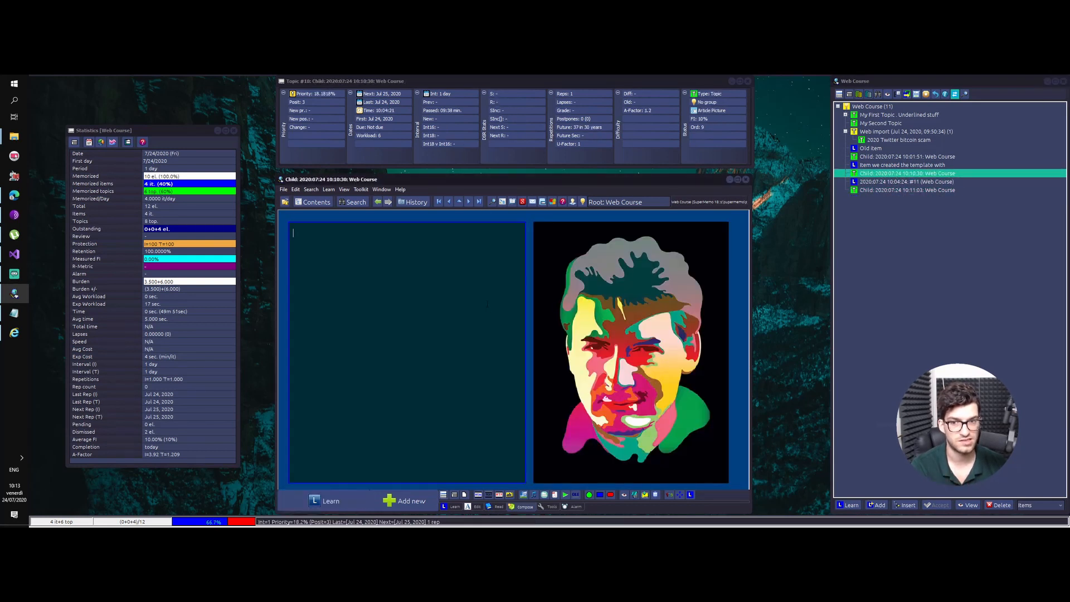
click(901, 190)
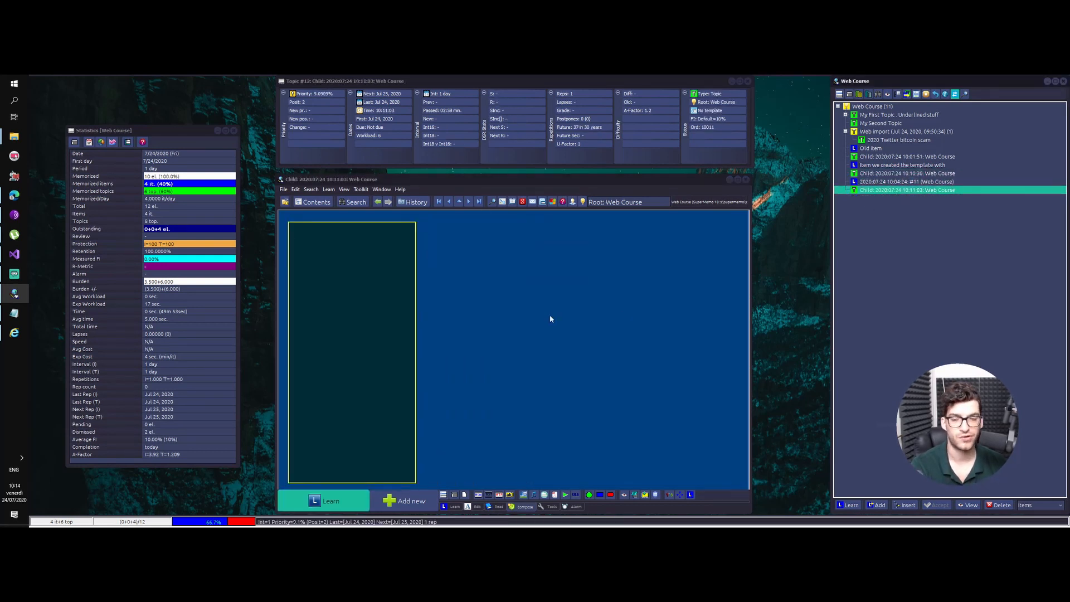
Widen the detached topic's text component until it nearly reaches the empty image component.
click(451, 270)
alt+click(356, 262)
alt+click(356, 262)
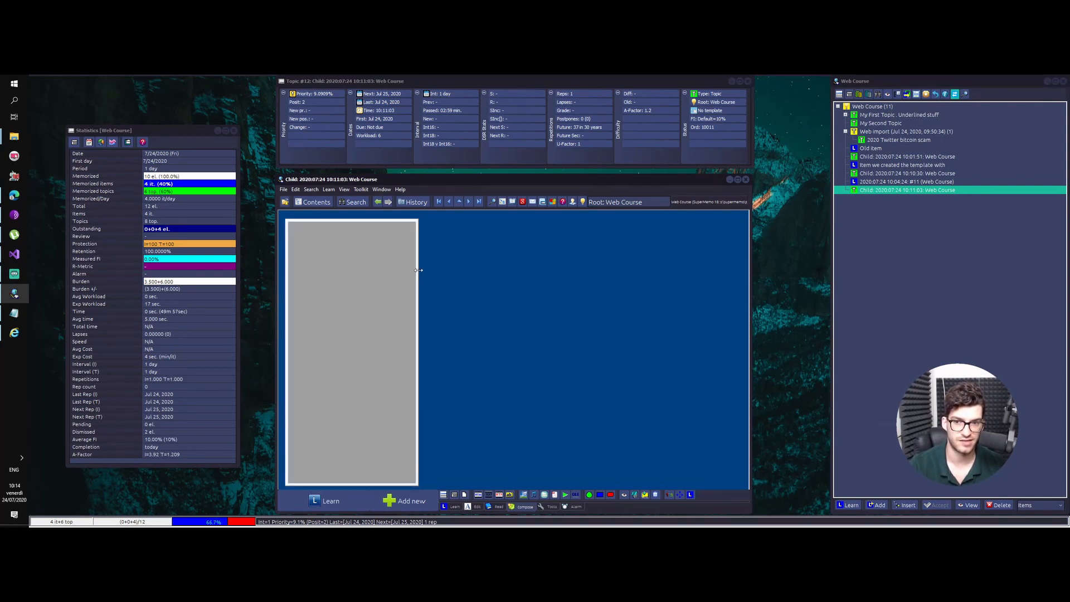
click(501, 261)
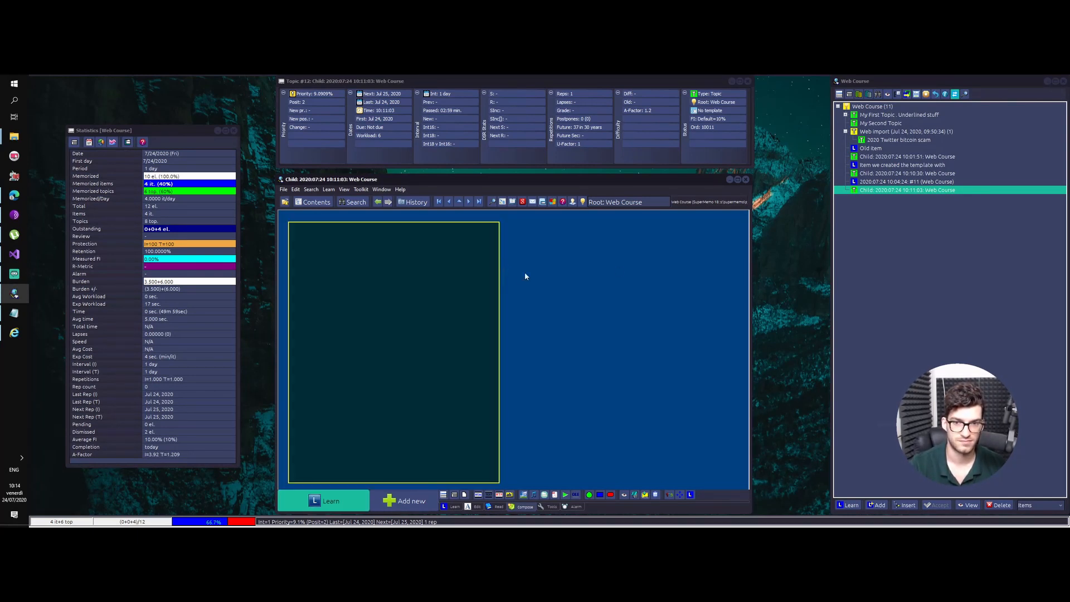
alt+click(496, 307)
alt+click(496, 307)
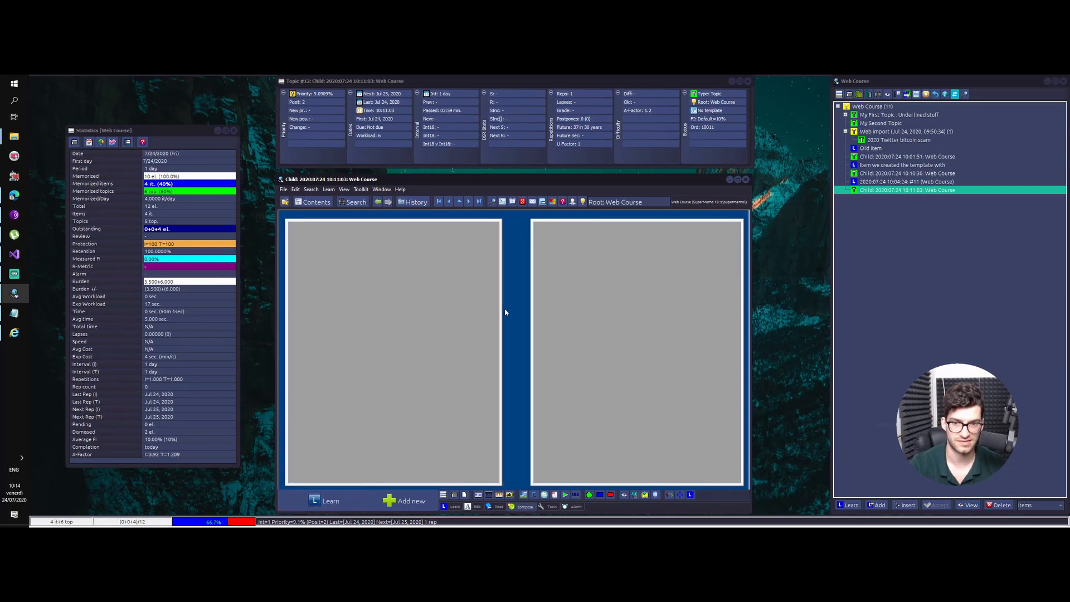
click(521, 308)
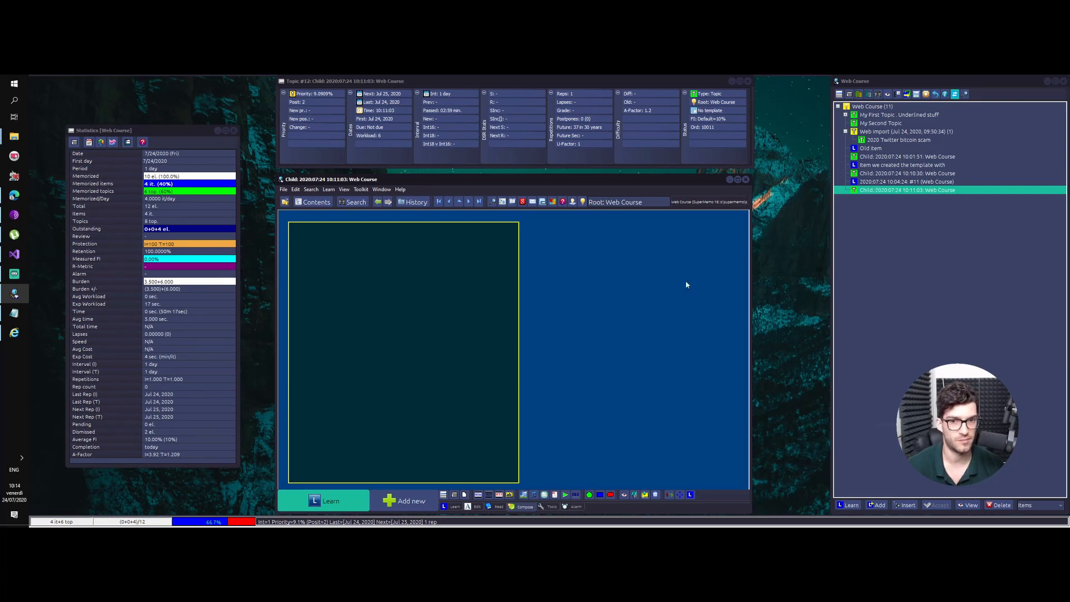
Preview the portrait image in the image registry and close the registry.
click(311, 190)
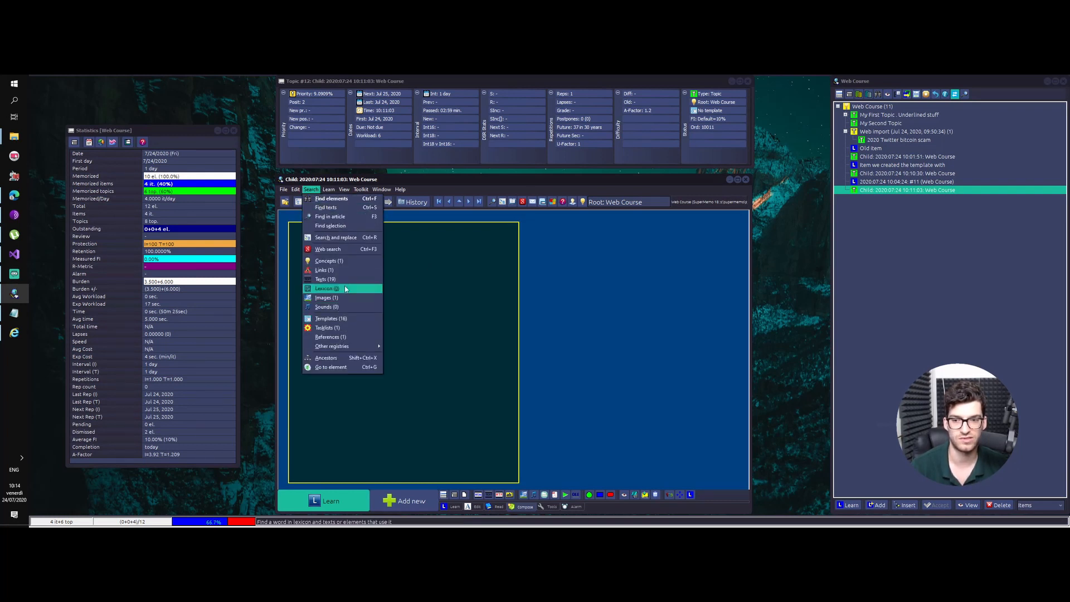
mouse_move(350, 347)
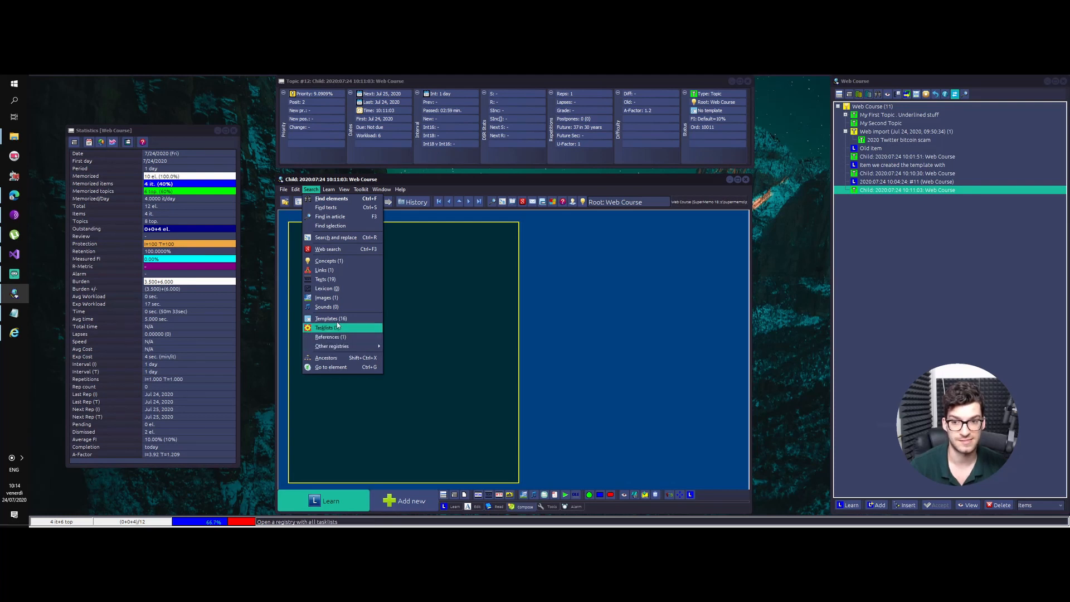
click(336, 297)
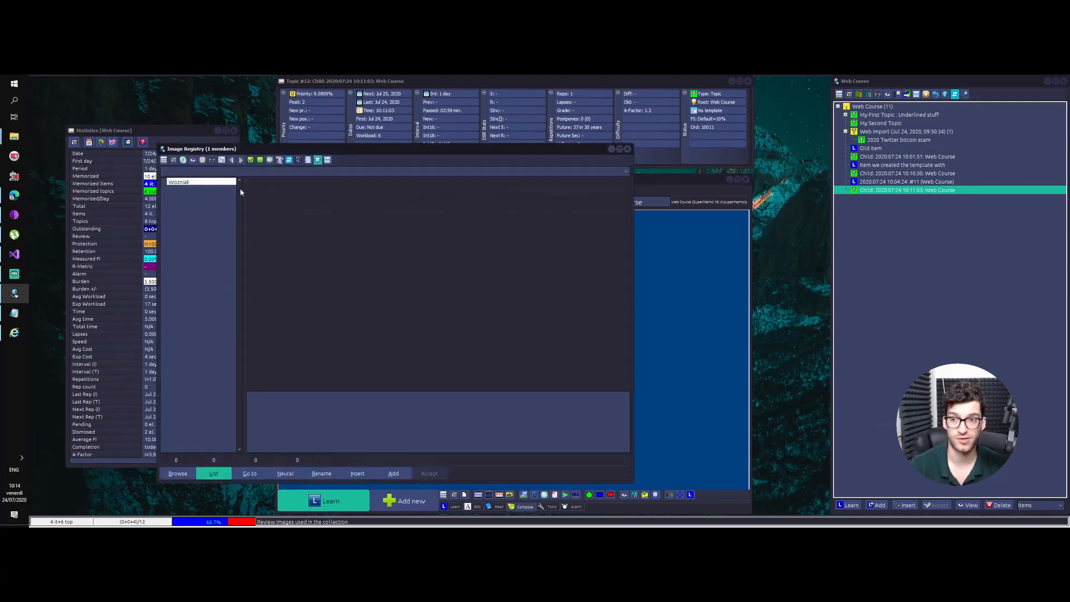
click(194, 183)
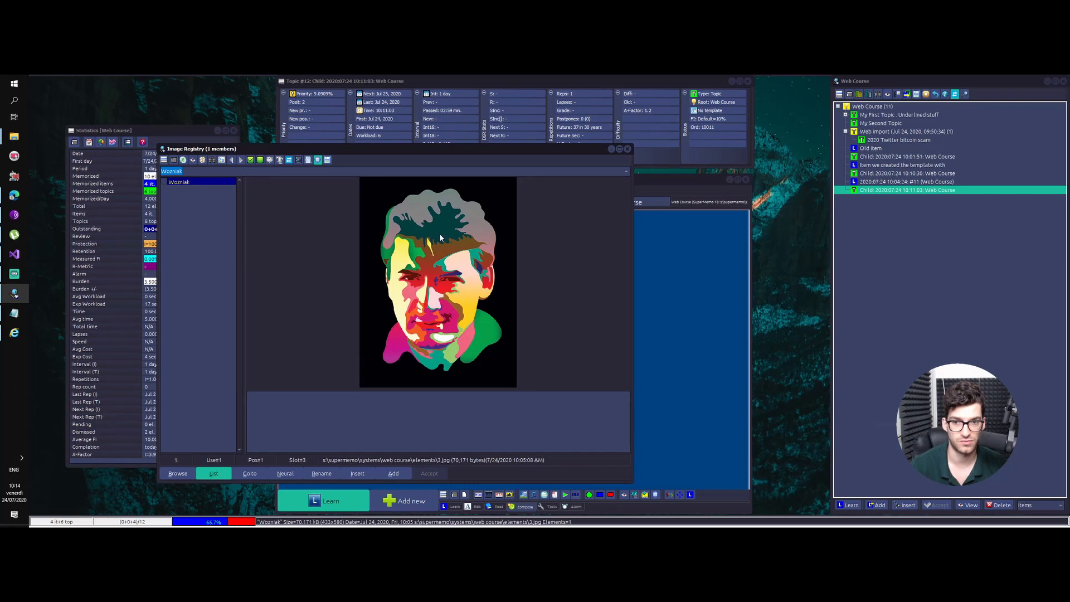
click(628, 149)
Open the template registry in an enlarged window and preview the Article Picture template.
click(311, 189)
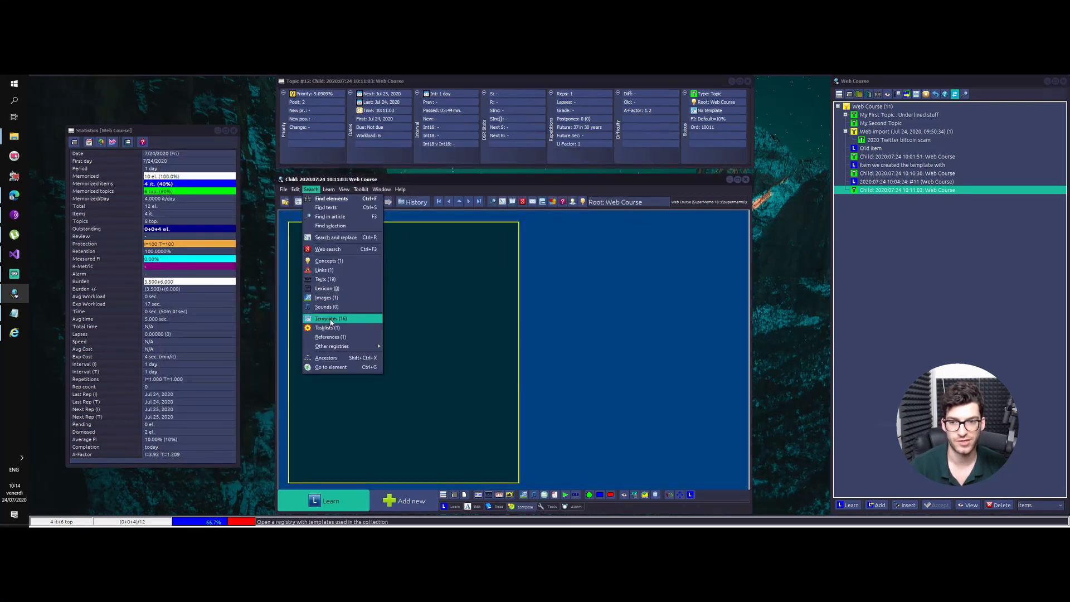
click(327, 318)
drag(322, 149, 475, 128)
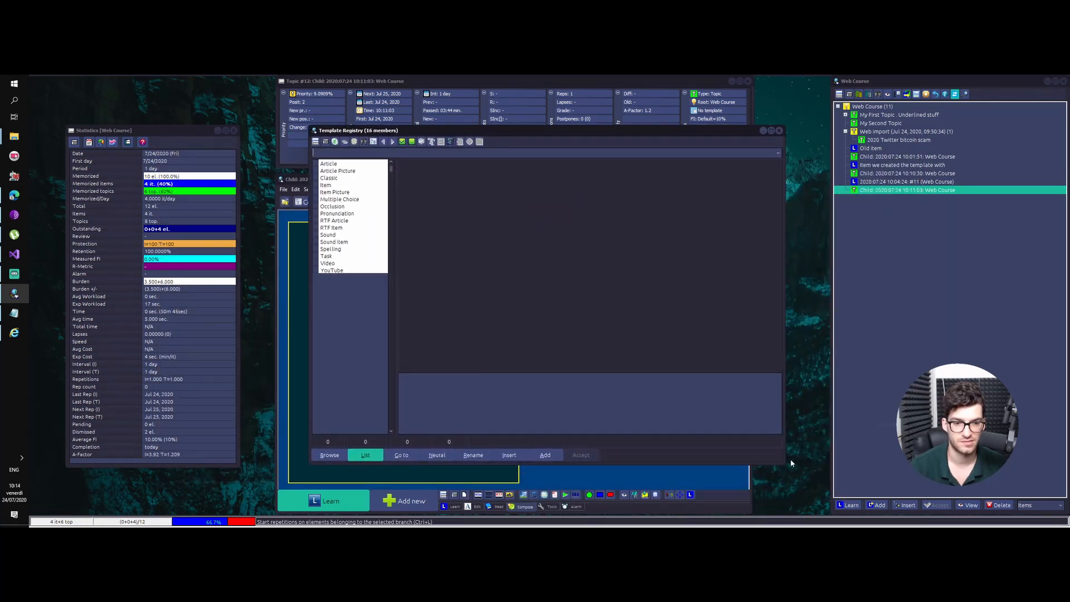
drag(784, 465, 868, 503)
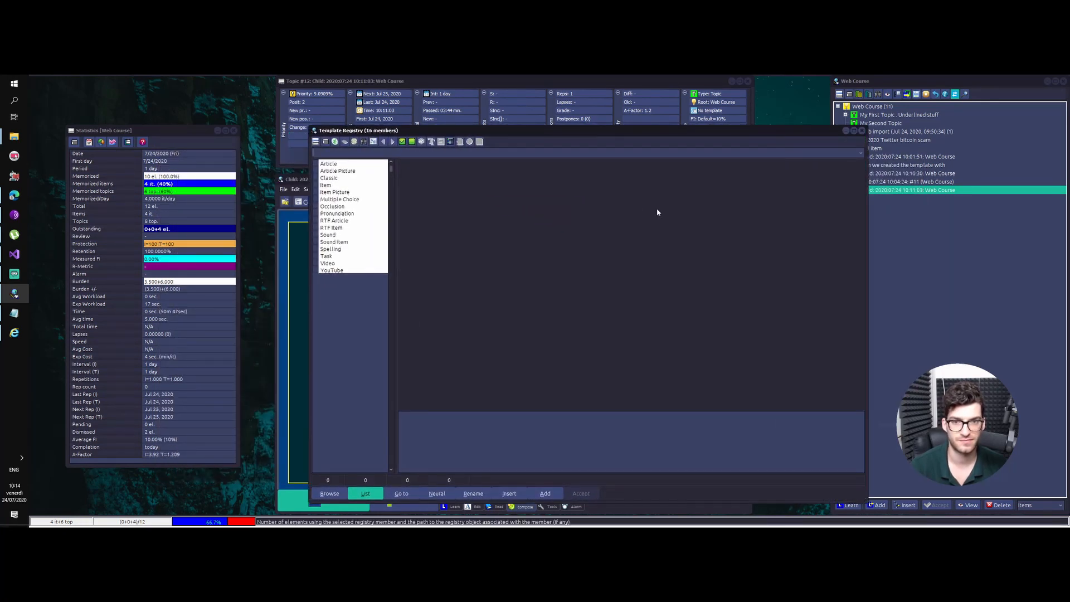
drag(319, 133, 228, 99)
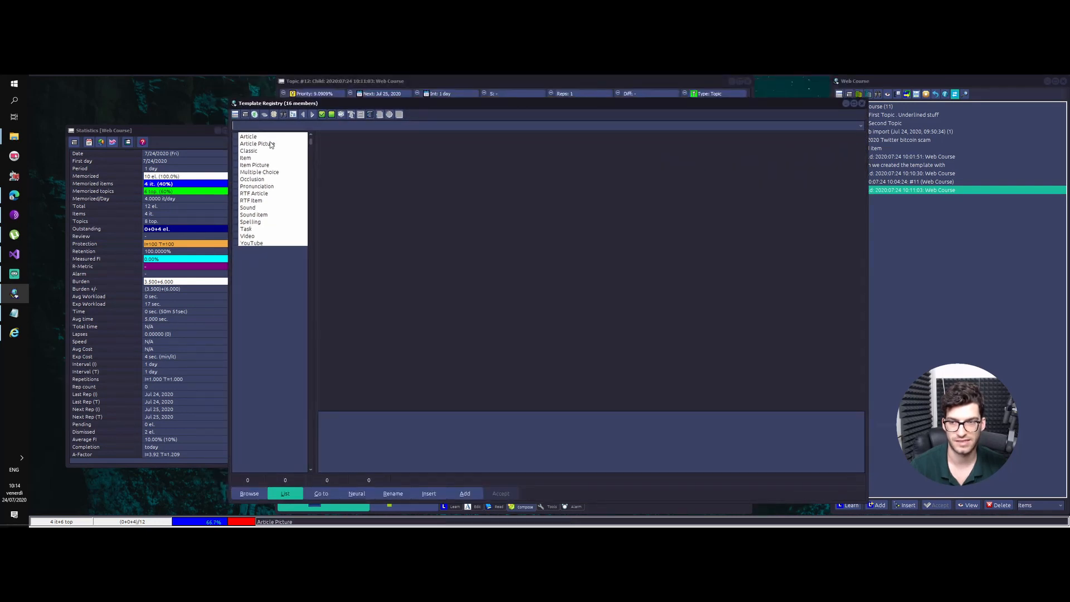
click(271, 144)
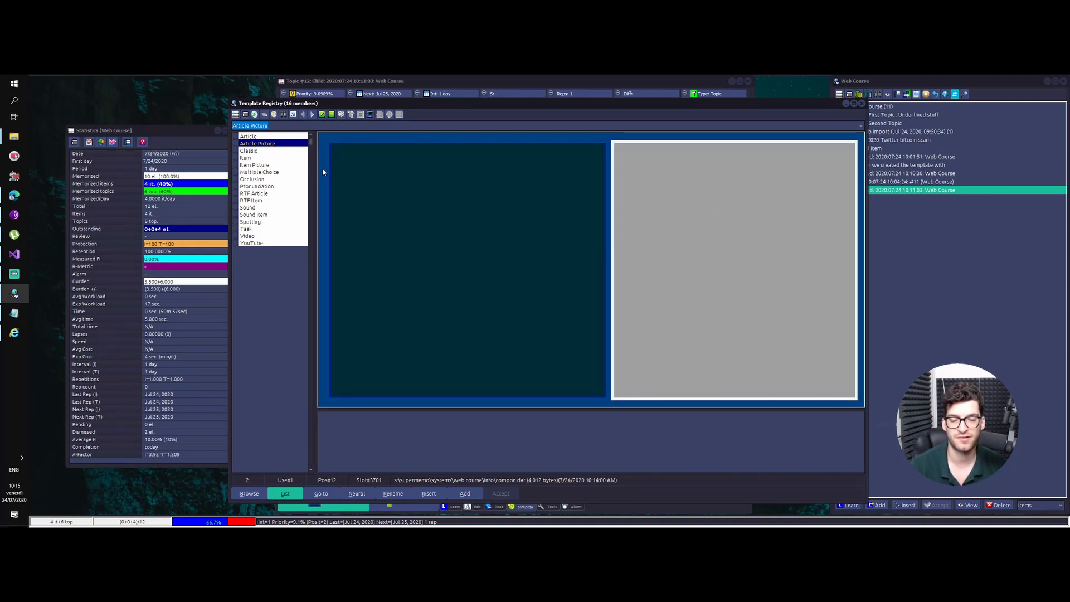
Try to bring up component options for the image and text components in the Article Picture template preview.
right_click(647, 272)
right_click(495, 207)
right_click(491, 138)
click(679, 190)
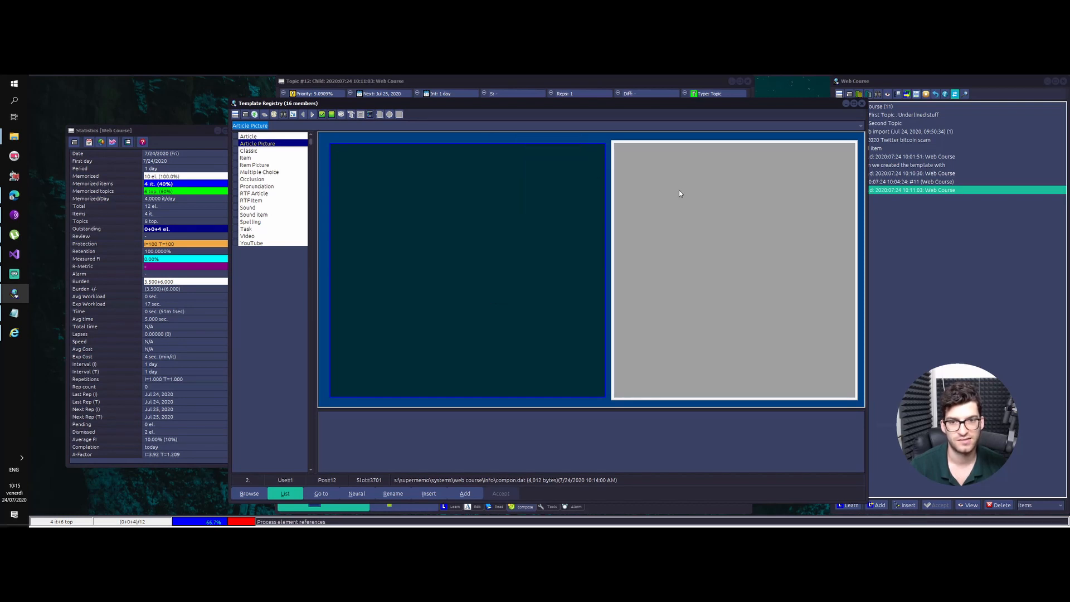
Preview the Article, Item and Item Picture templates and close the template registry.
click(271, 137)
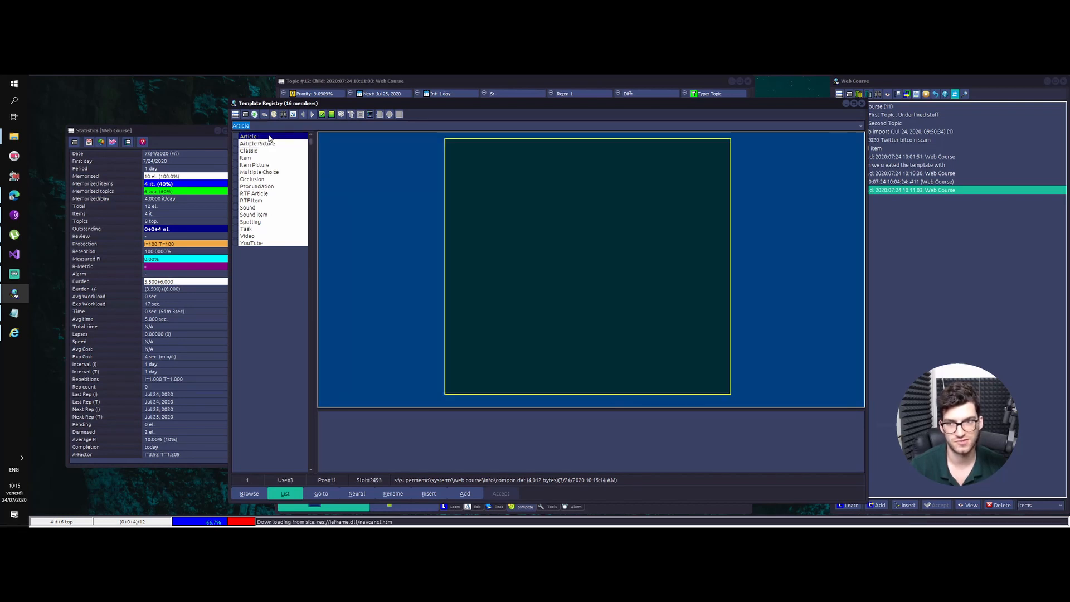
click(507, 200)
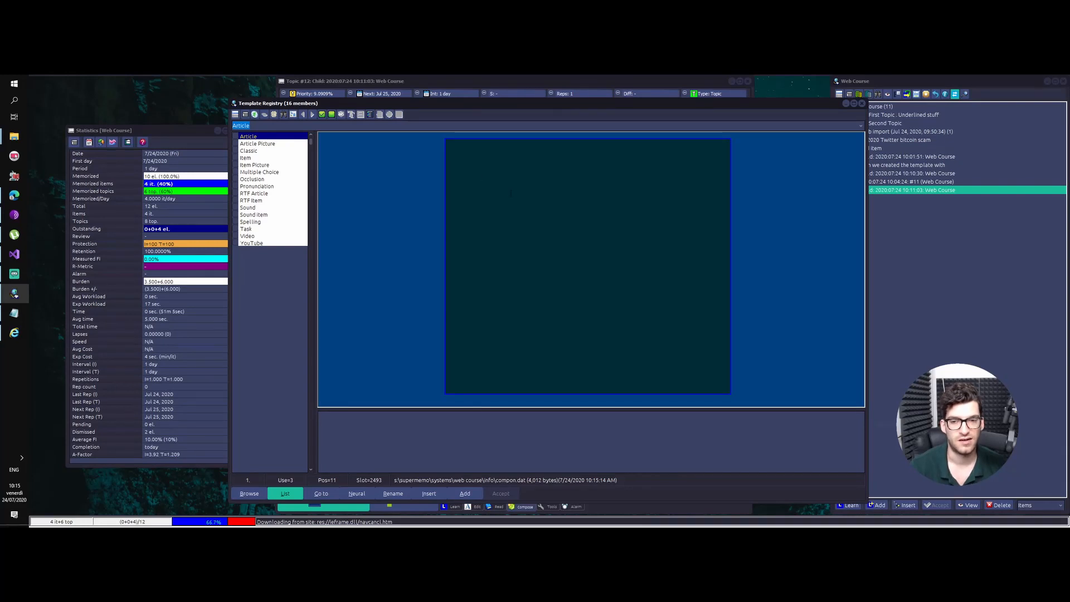
click(251, 158)
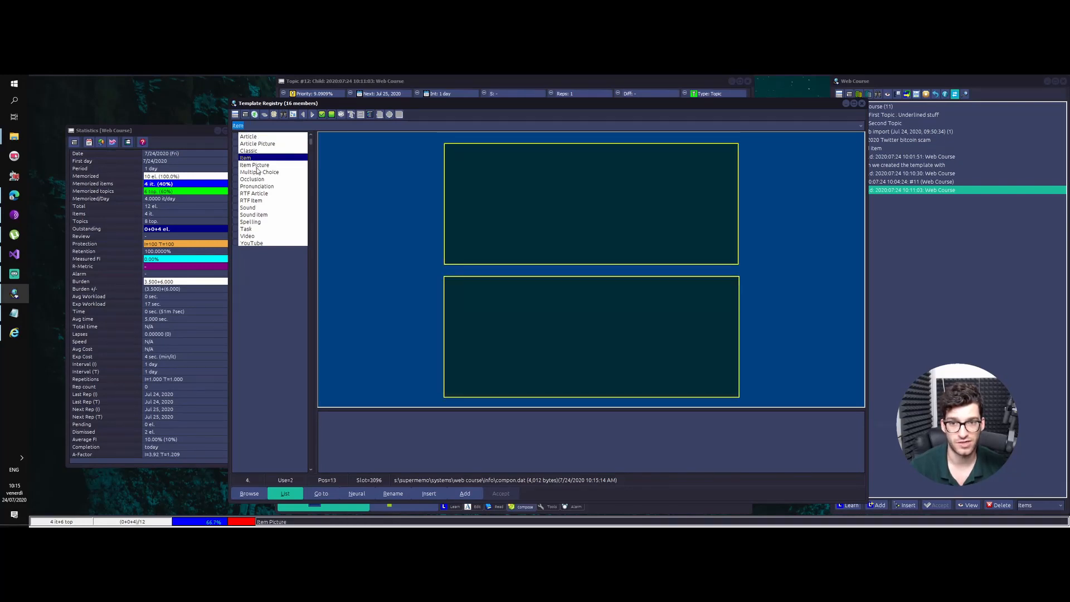
click(257, 166)
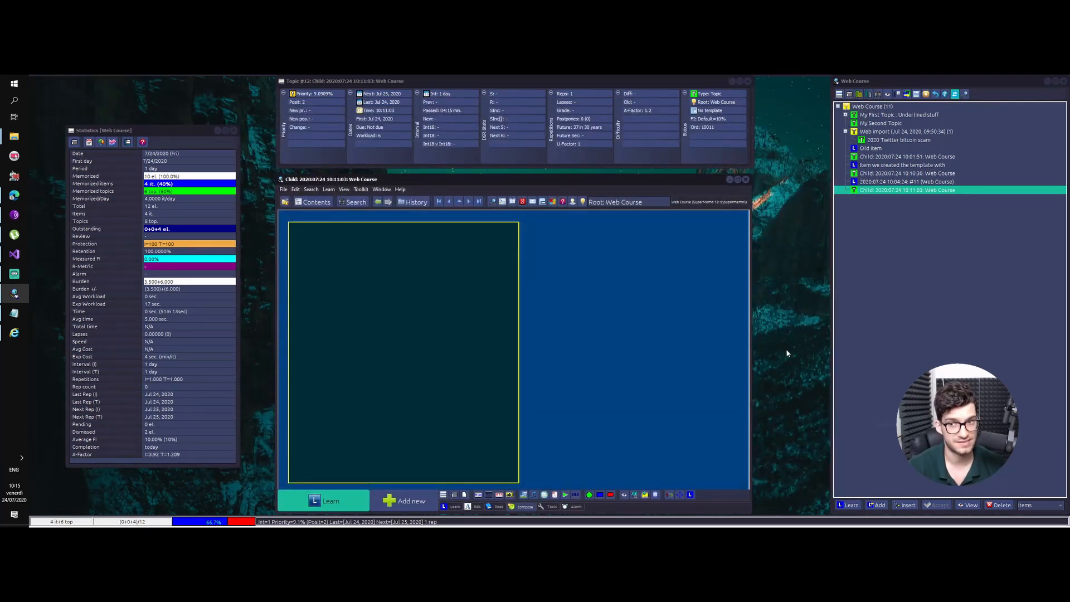
Put the topic's text component into editing, show its available component commands and dismiss them.
right_click(374, 246)
click(477, 252)
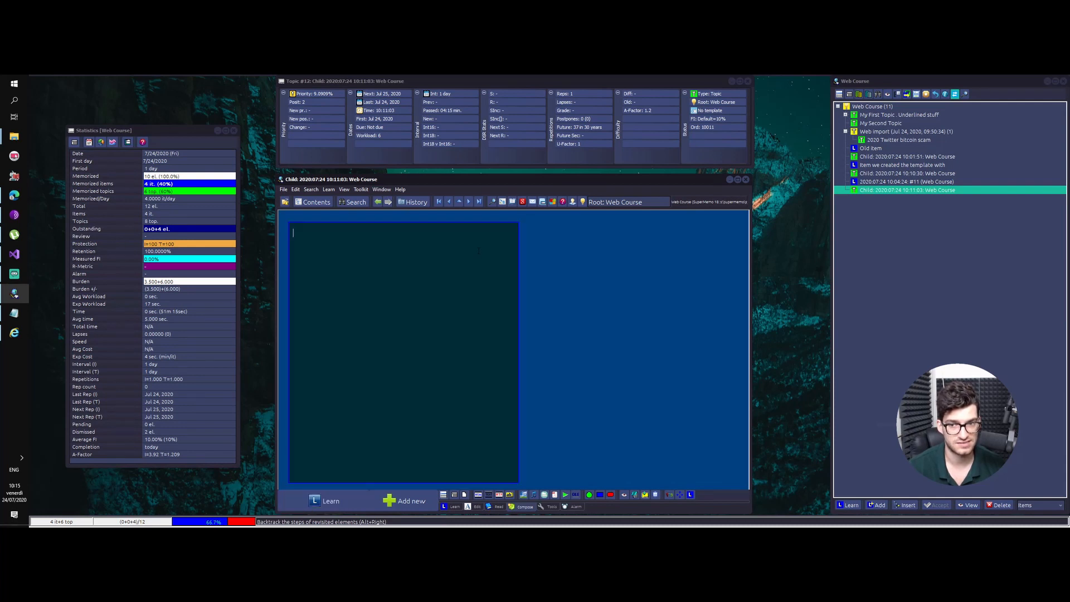
right_click(477, 251)
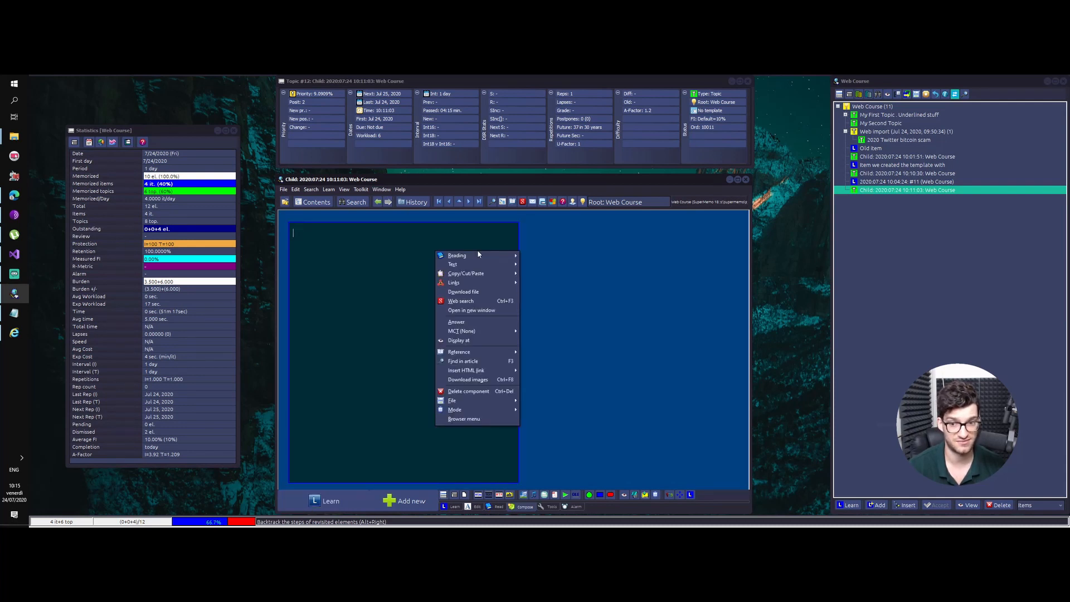
click(398, 314)
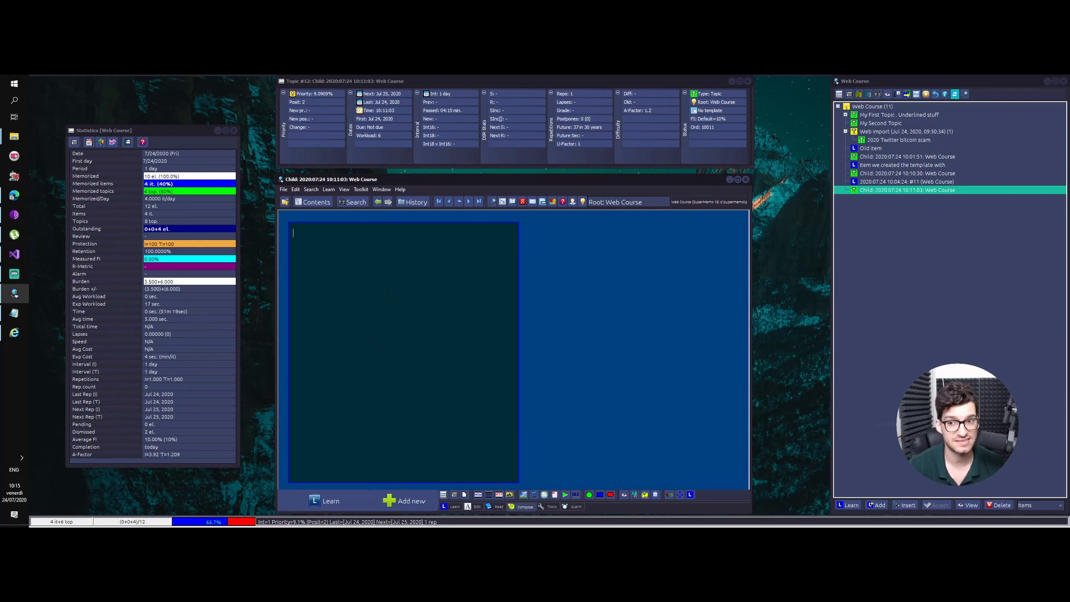